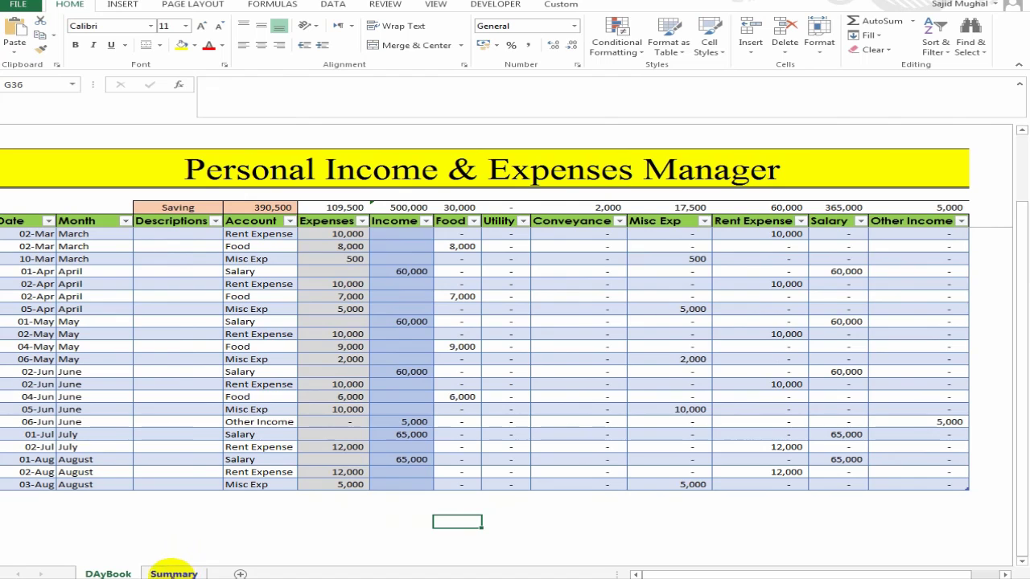
# Compare the monthly Summary sheet with the entries on the DAyBook sheet.
pyautogui.click(173, 573)
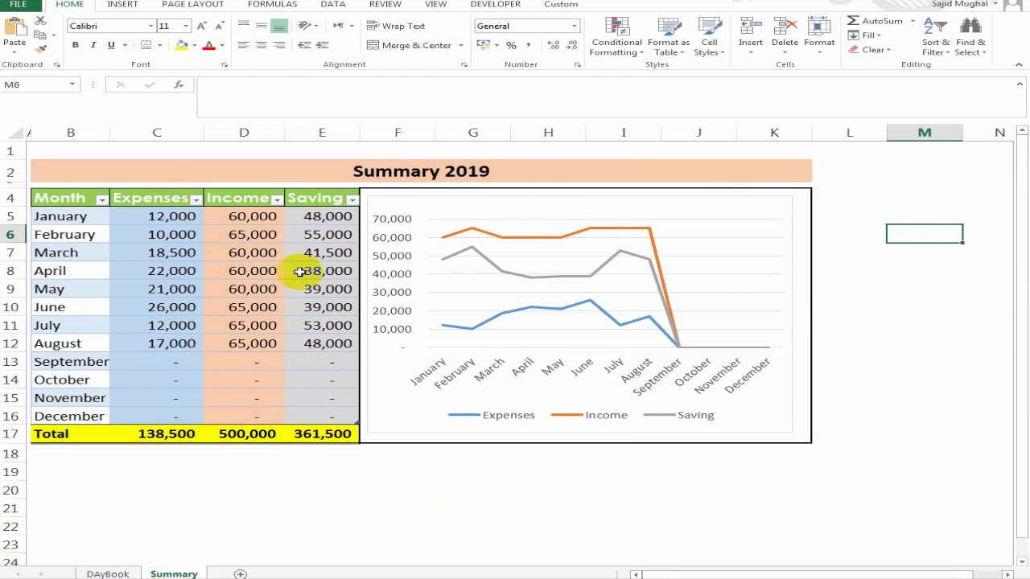
pyautogui.click(107, 573)
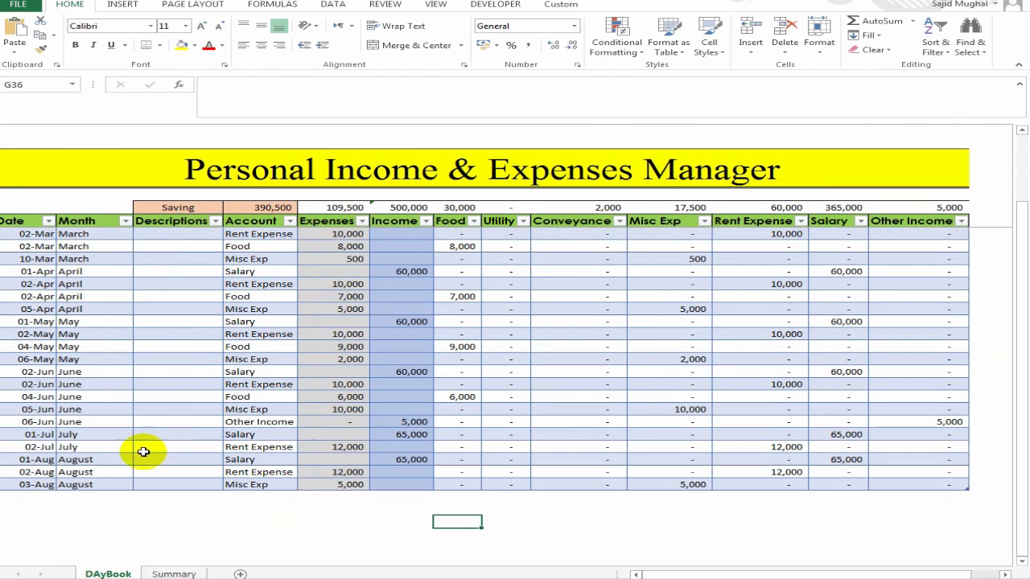
pyautogui.click(161, 573)
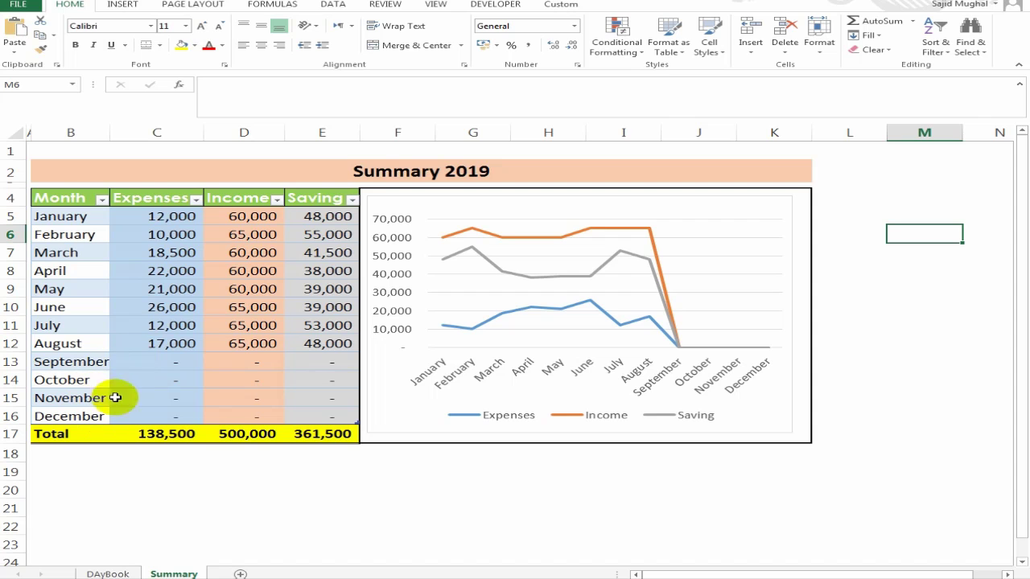
pyautogui.click(117, 570)
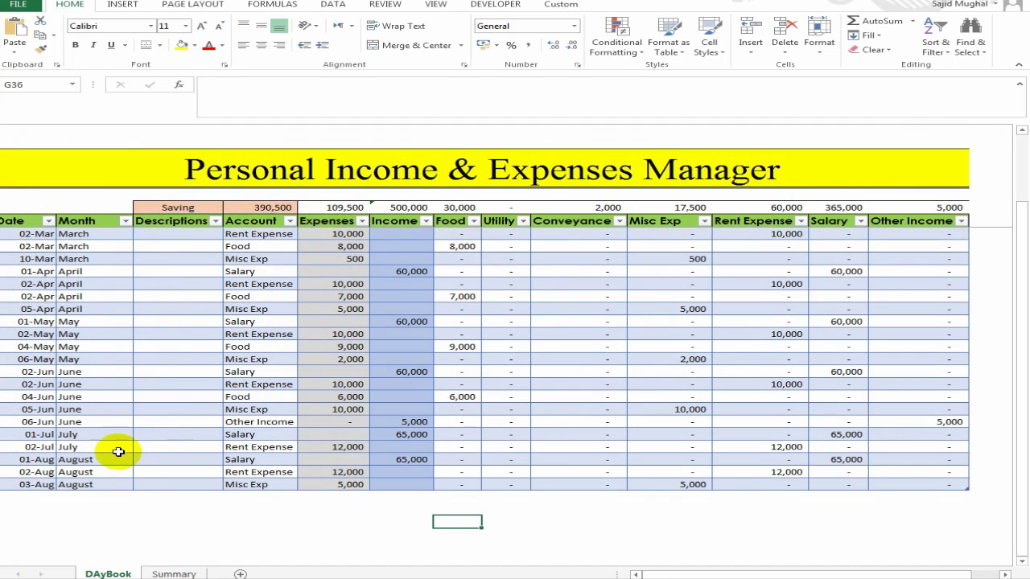
# Start a new entry in the first empty DAyBook row with date 1-sep and account Salary.
pyautogui.press('Left')
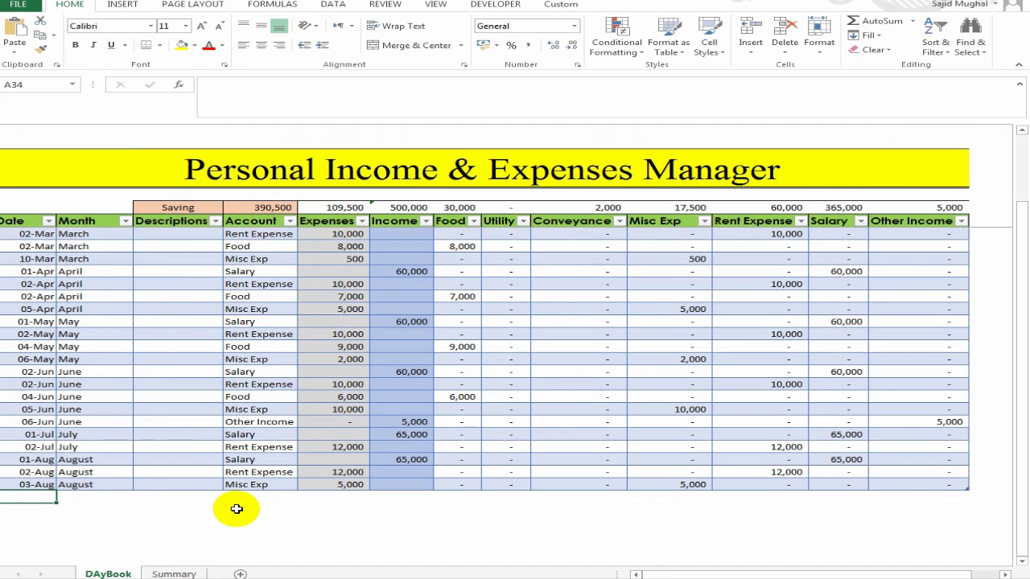
pyautogui.write('1-')
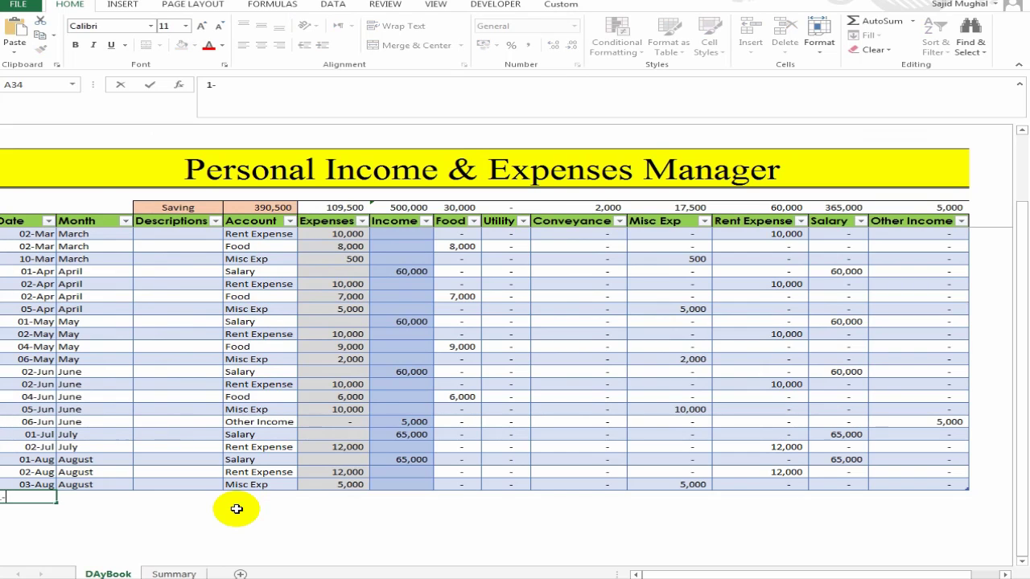
pyautogui.write('sep')
pyautogui.press('Tab')
pyautogui.press('Tab')
pyautogui.press('Tab')
pyautogui.write('salary')
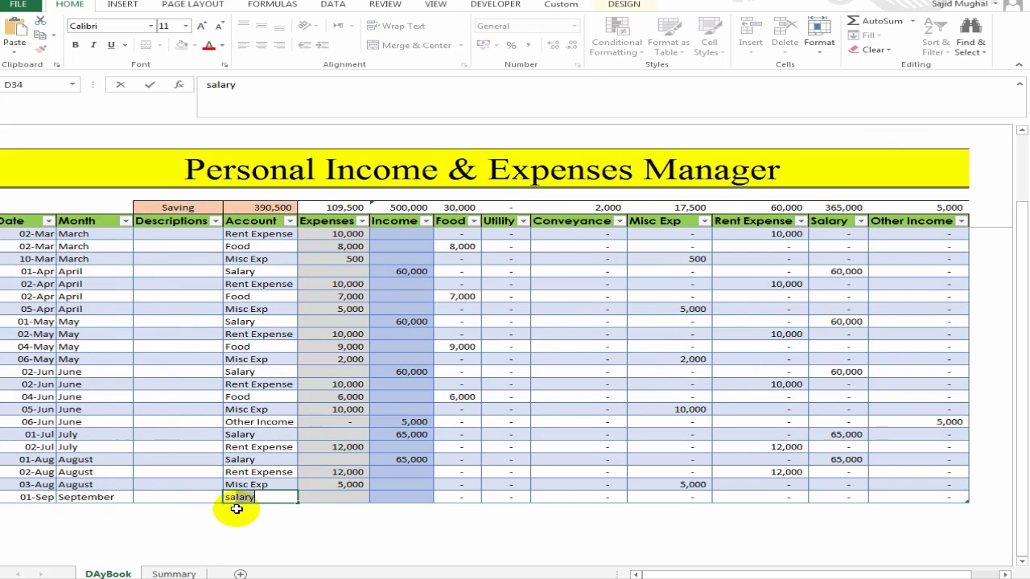
# Enter 65000 as the income of the 1 September Salary entry.
pyautogui.press('Tab')
pyautogui.press('Tab')
pyautogui.write('6')
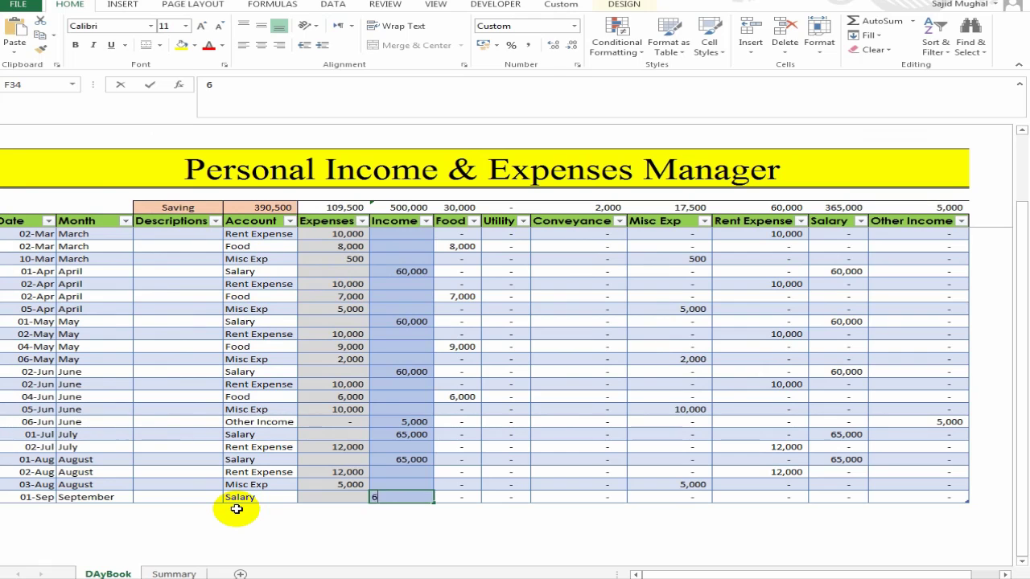
pyautogui.write('5000')
pyautogui.press('Return')
pyautogui.press('Up')
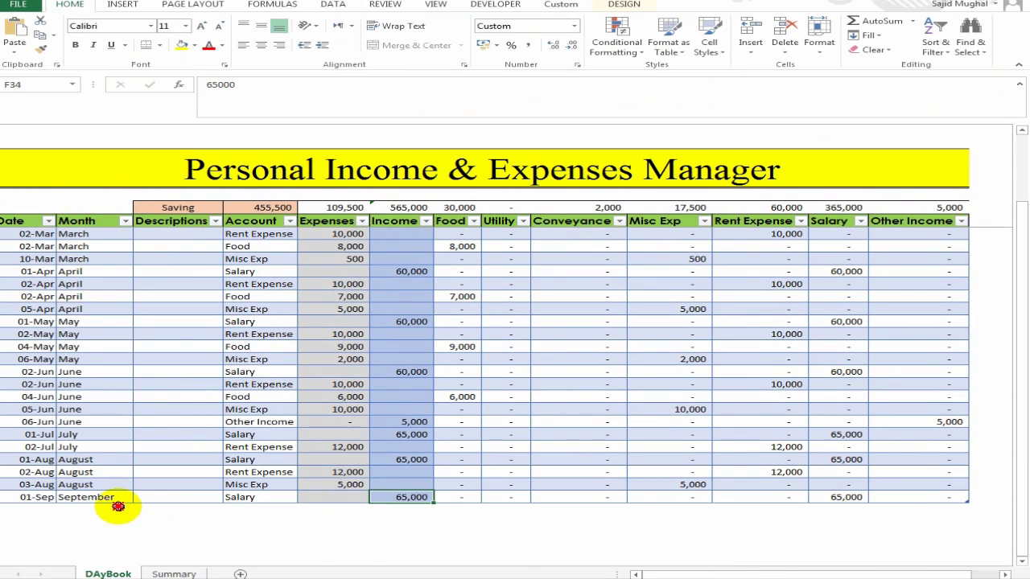
# Add another entry below the September Salary row with date 2-9 and account Rent Expense.
pyautogui.click(41, 509)
pyautogui.write('2-sep')
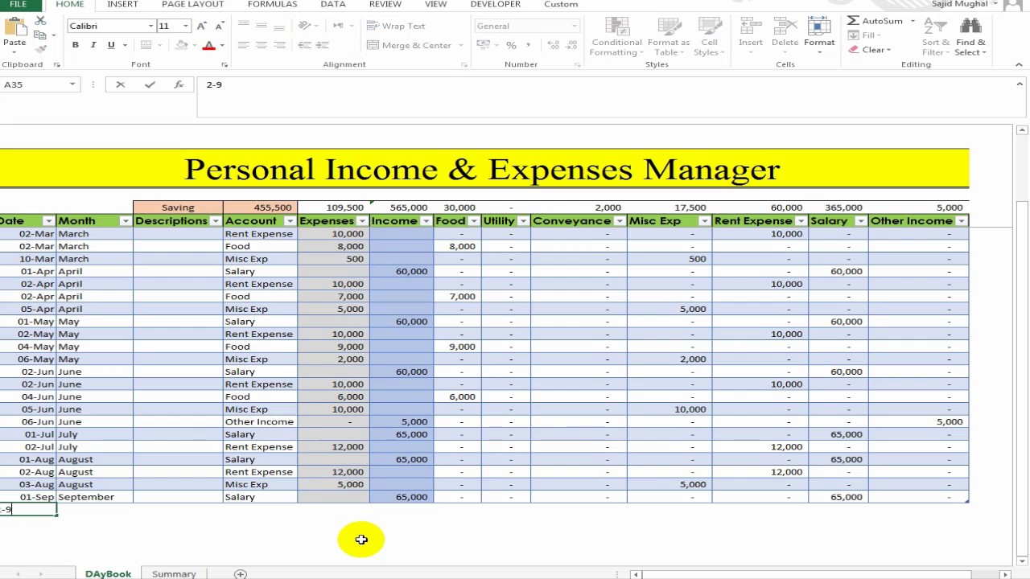
pyautogui.press('Tab')
pyautogui.press('Tab')
pyautogui.press('Tab')
pyautogui.write('r')
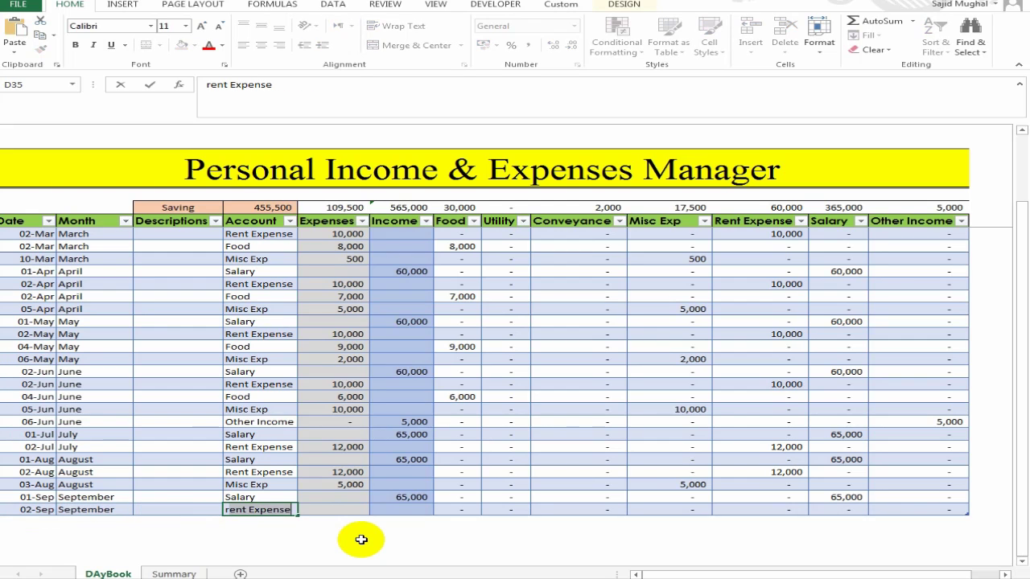
# Enter 12000 as the expense of the 2 September Rent Expense entry.
pyautogui.press('Tab')
pyautogui.press('Tab')
pyautogui.hotkey('shift', 'Tab')
pyautogui.write('12')
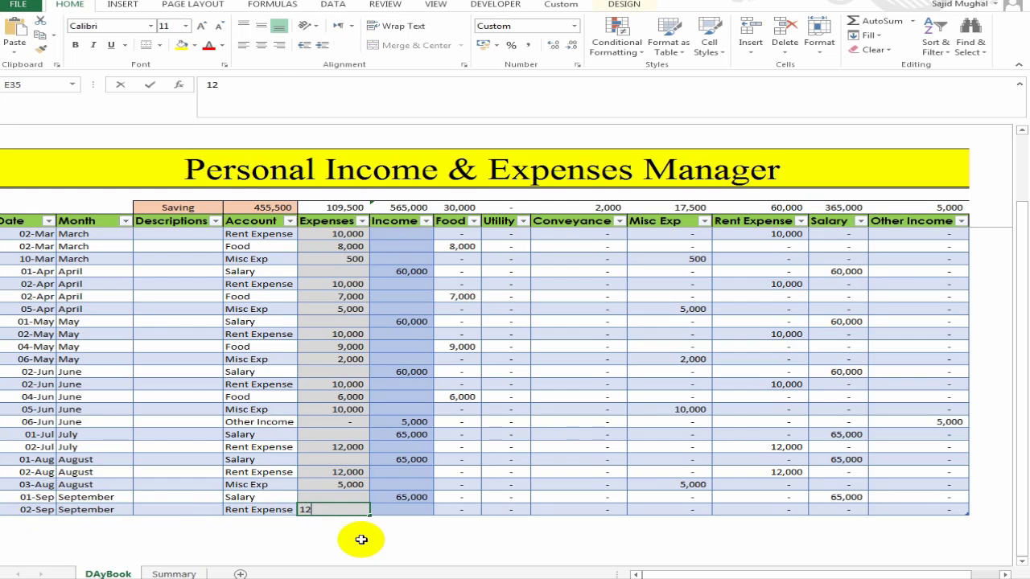
pyautogui.write('000')
pyautogui.hotkey('ctrl', 'Return')
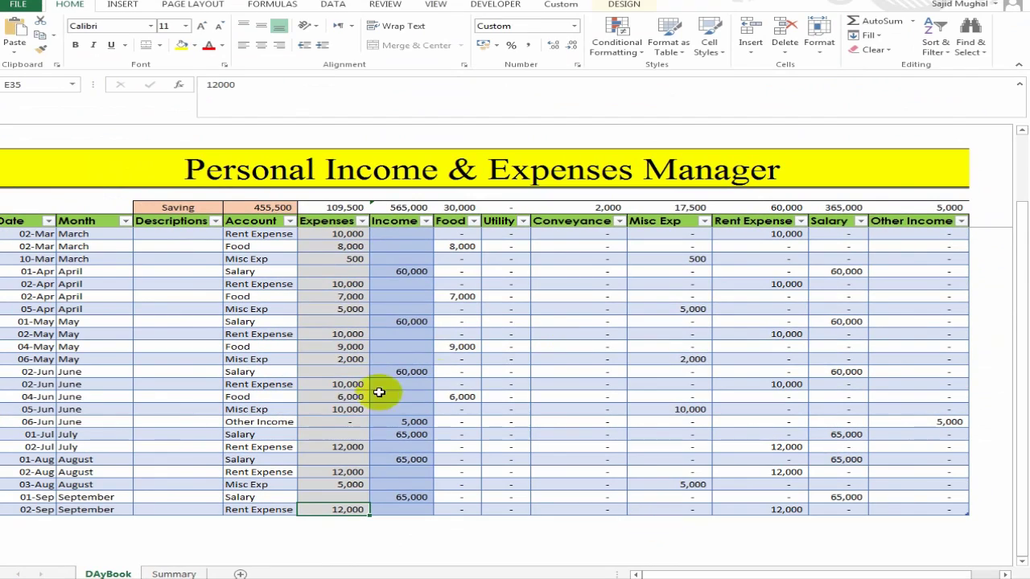
# Inspect the formula of the Expenses total above the DAyBook table without changing it.
pyautogui.click(345, 196)
pyautogui.press('Down')
pyautogui.press('F2')
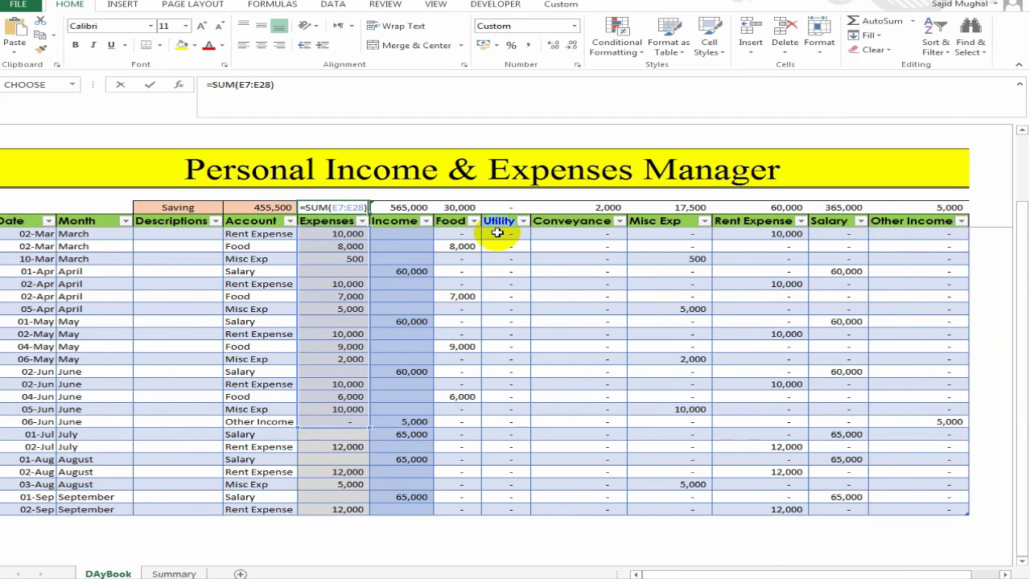
pyautogui.press('Escape')
pyautogui.press('Up')
pyautogui.scroll(1, 364, 332)
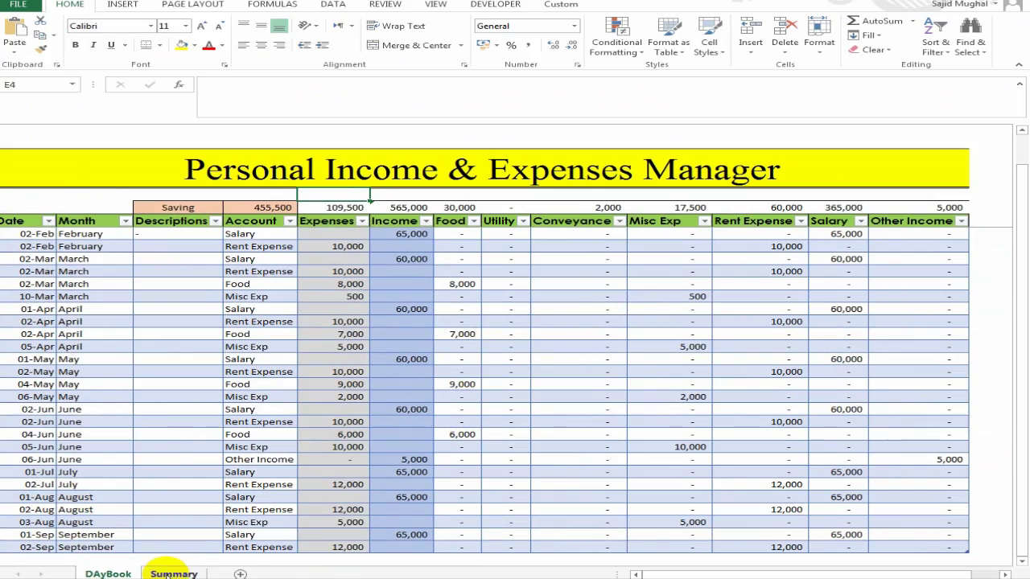
# Autofit the Month column on the Summary sheet and inspect the January Saving and March Expenses formulas.
pyautogui.click(173, 574)
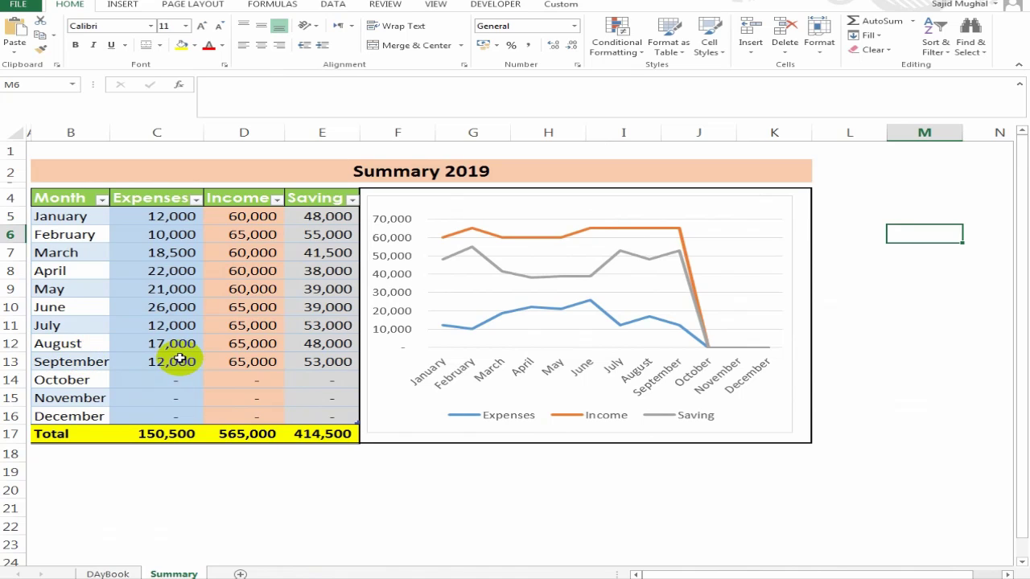
pyautogui.doubleClick(110, 132)
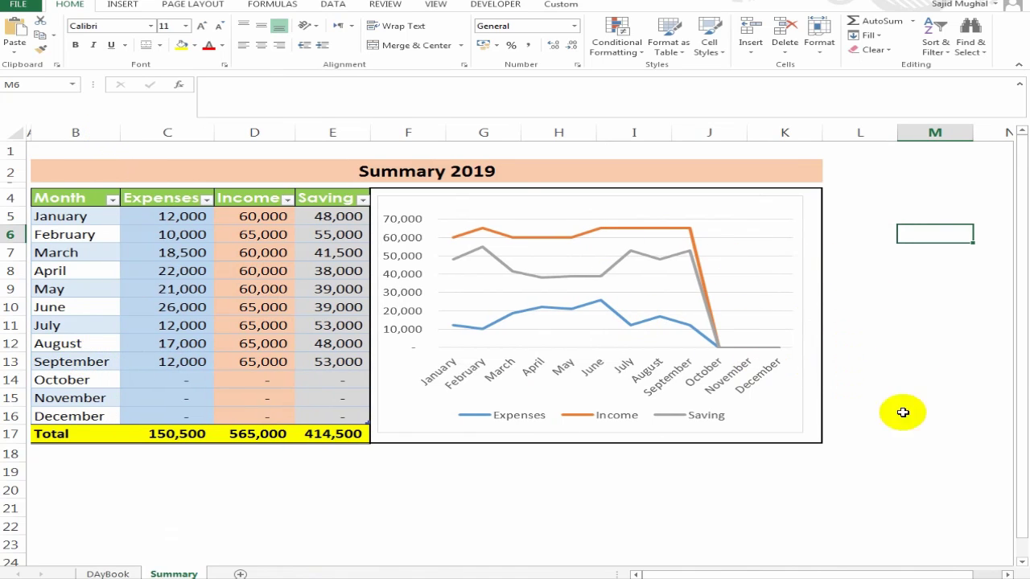
pyautogui.click(342, 218)
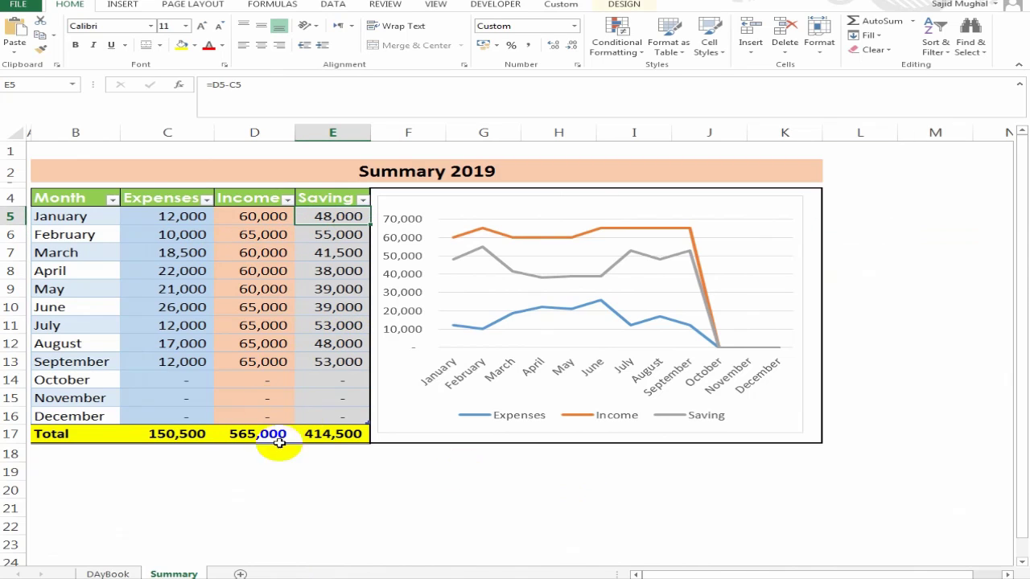
pyautogui.click(201, 251)
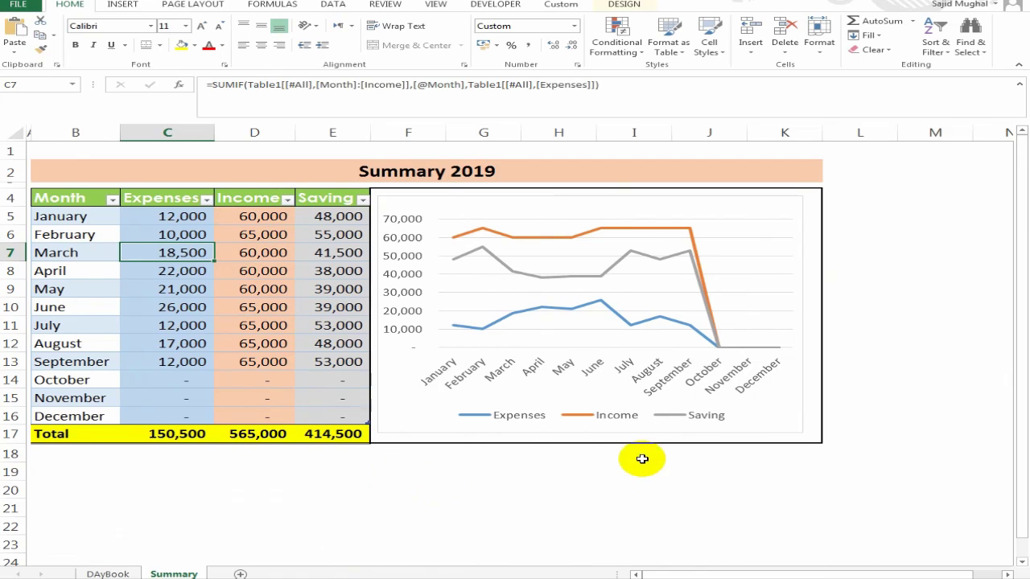
# Return to the DAyBook sheet and review its entries from January to September.
pyautogui.click(109, 573)
pyautogui.scroll(-1, 595, 342)
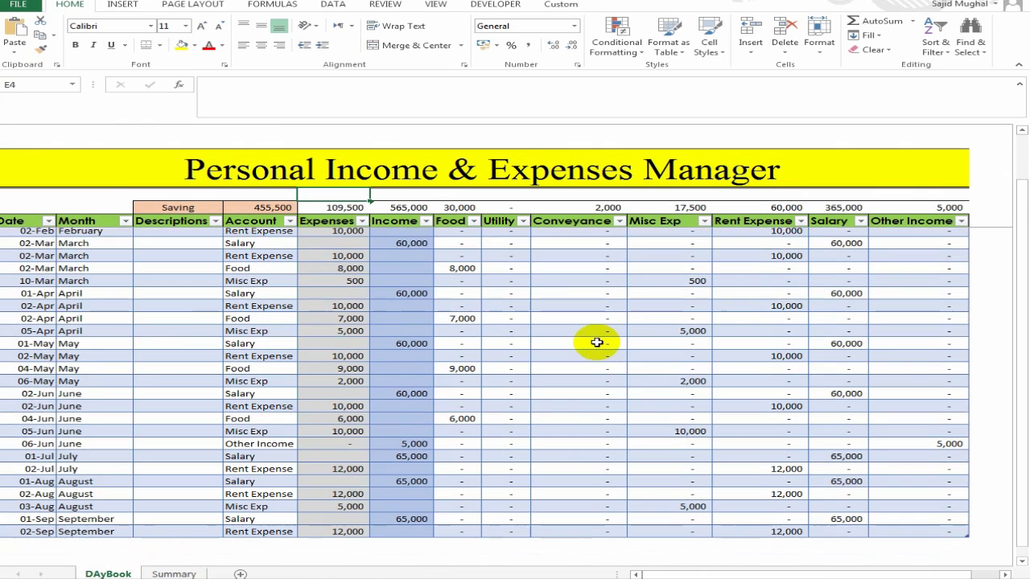
pyautogui.scroll(2, 595, 342)
pyautogui.scroll(-3, 737, 346)
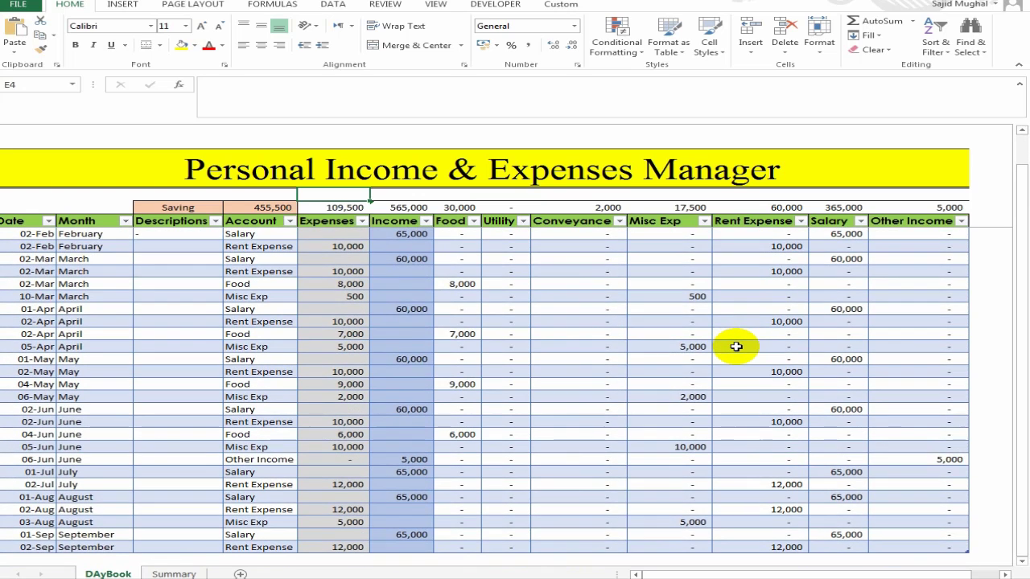
pyautogui.scroll(3, 736, 346)
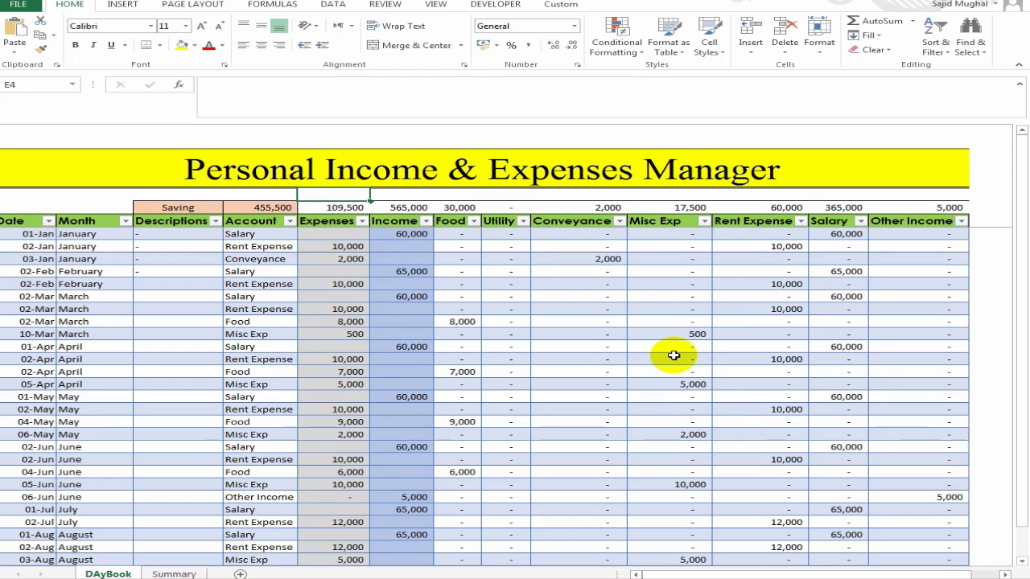
pyautogui.scroll(-2, 571, 356)
pyautogui.scroll(2, 575, 356)
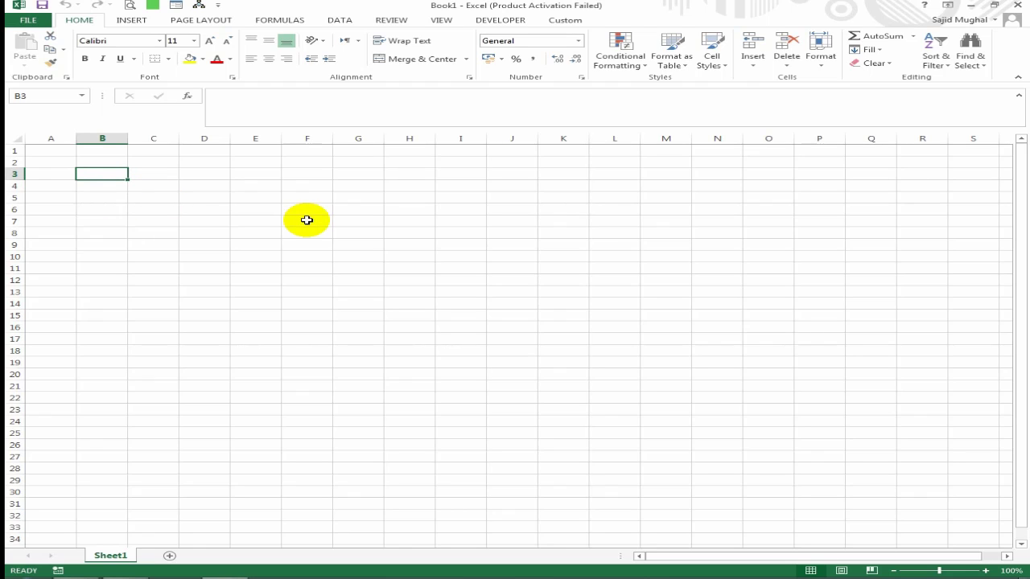
pyautogui.press('Down')
pyautogui.press('Up')
pyautogui.press('Down')
pyautogui.press('Down')
pyautogui.press('Up')
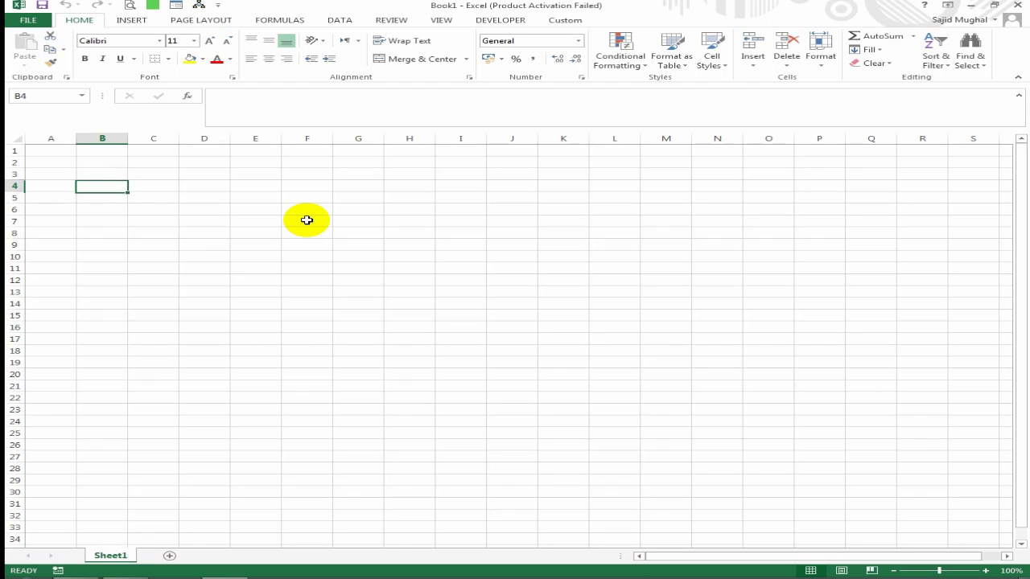
pyautogui.press('Up')
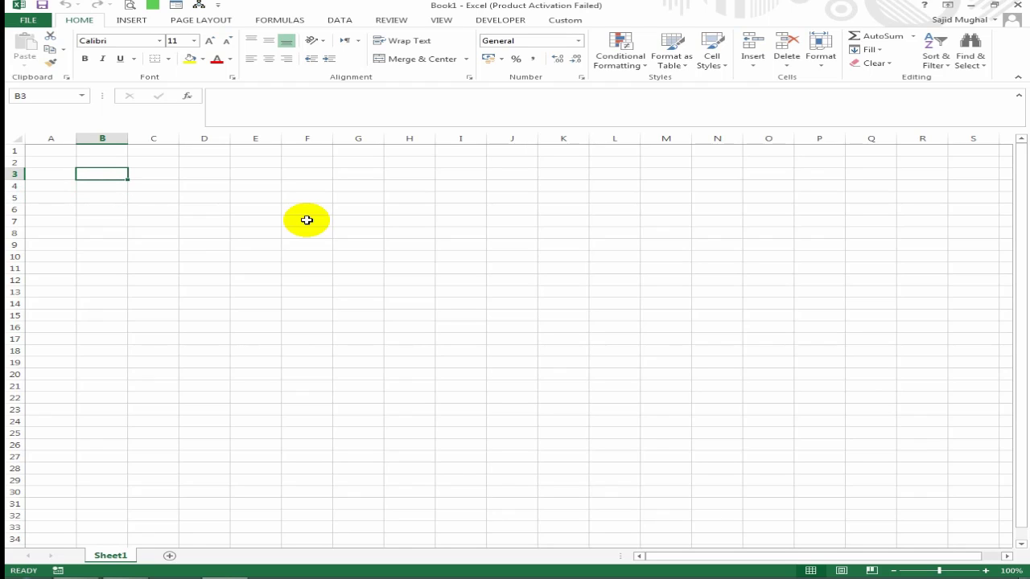
# Enter the title "Personal Income & Expenses Manager" in cell B3 of the blank workbook.
pyautogui.press('BackSpace')
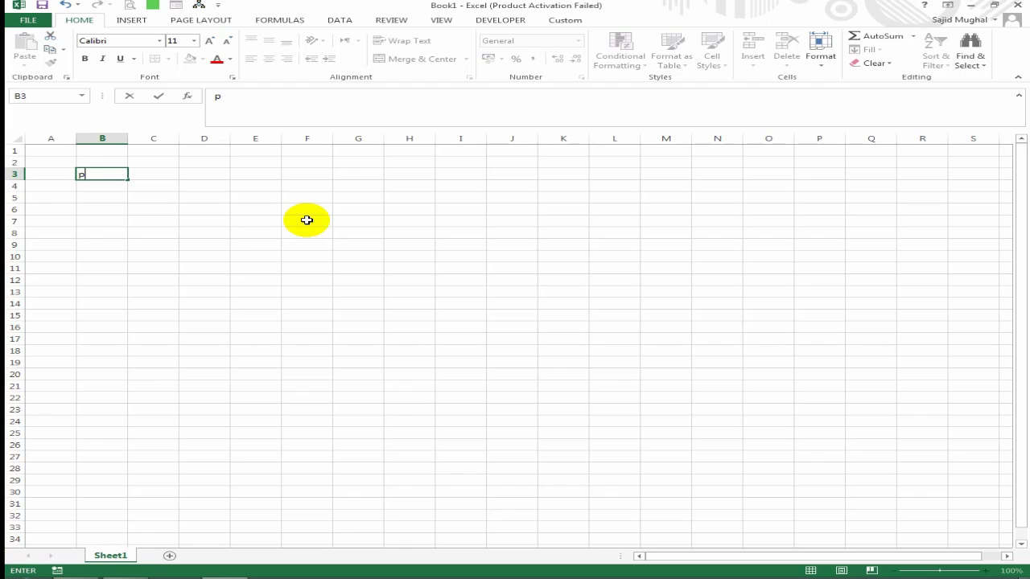
pyautogui.write('pERSONAL ')
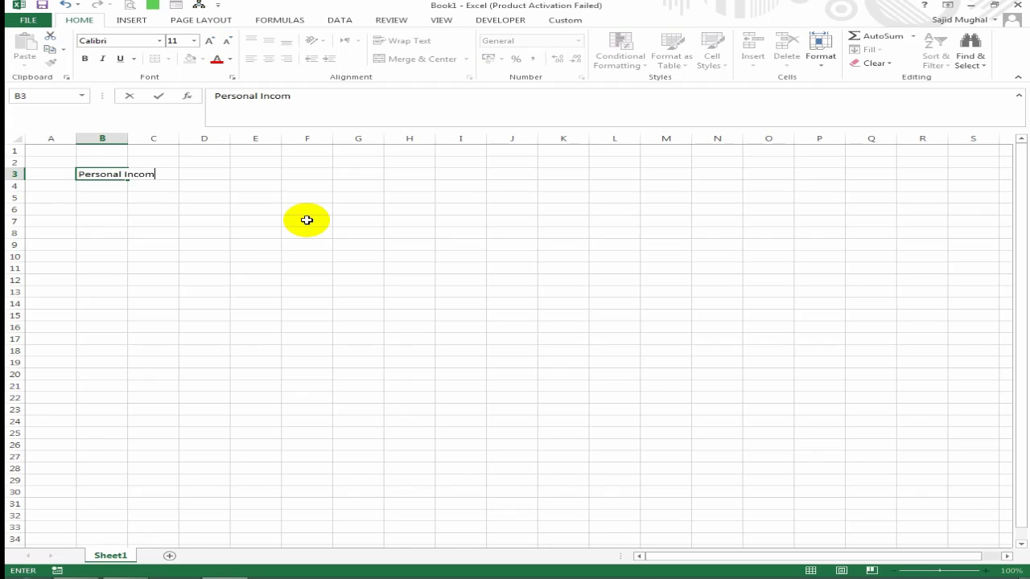
pyautogui.write('Income & Expens')
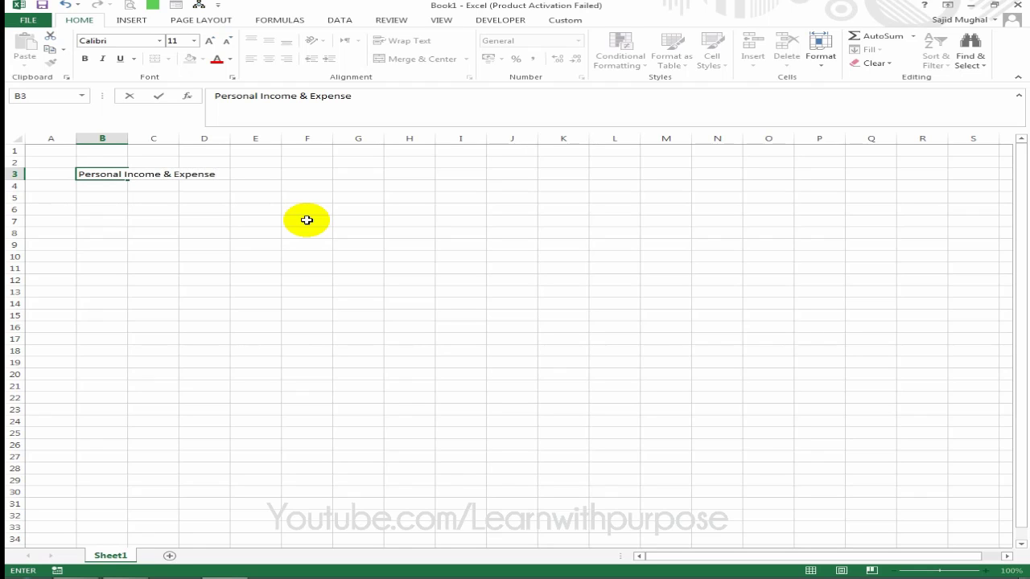
pyautogui.press('BackSpace')
pyautogui.press('Return')
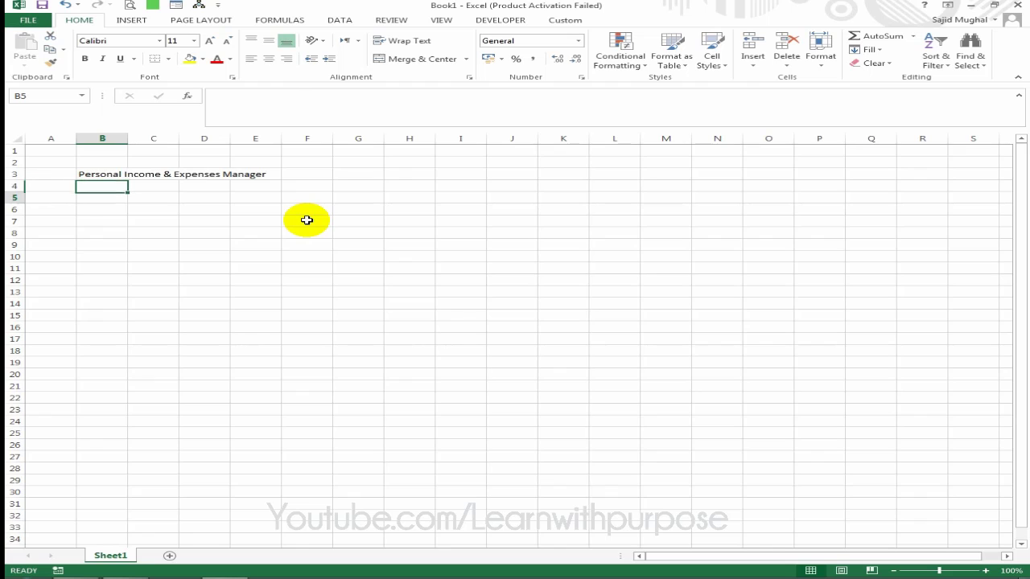
pyautogui.press('Down')
pyautogui.press('Up')
pyautogui.press('Up')
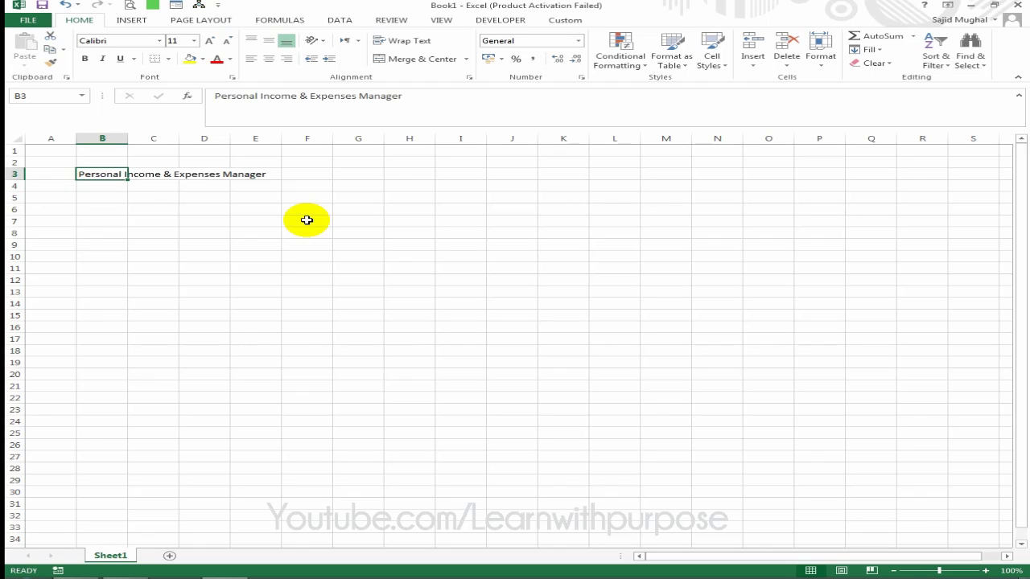
pyautogui.press('Down')
pyautogui.press('Down')
pyautogui.press('Up')
# Enter the column headers Date, Month and Ref in cells B5, C5 and D5.
pyautogui.press('Down')
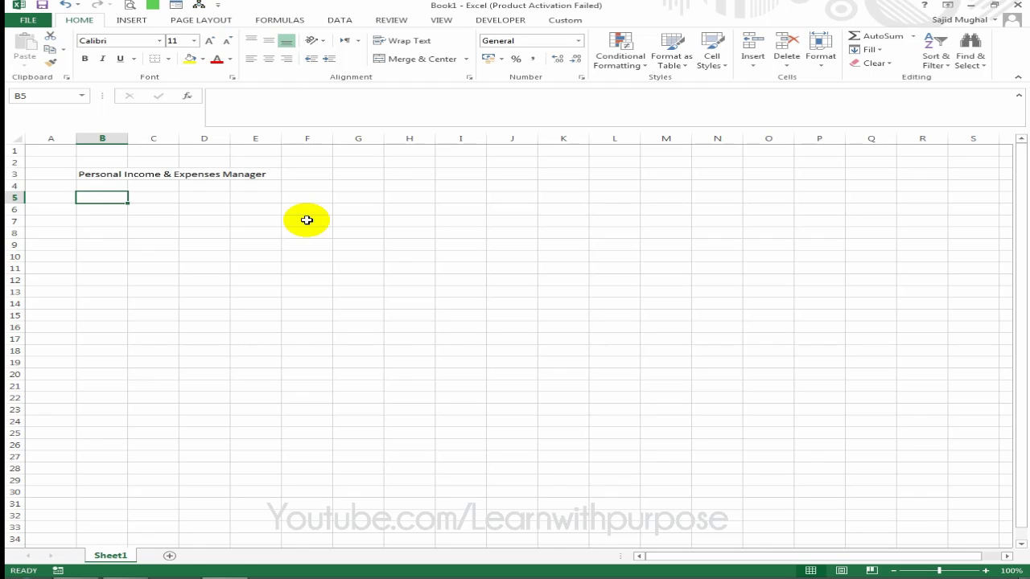
pyautogui.write('Date')
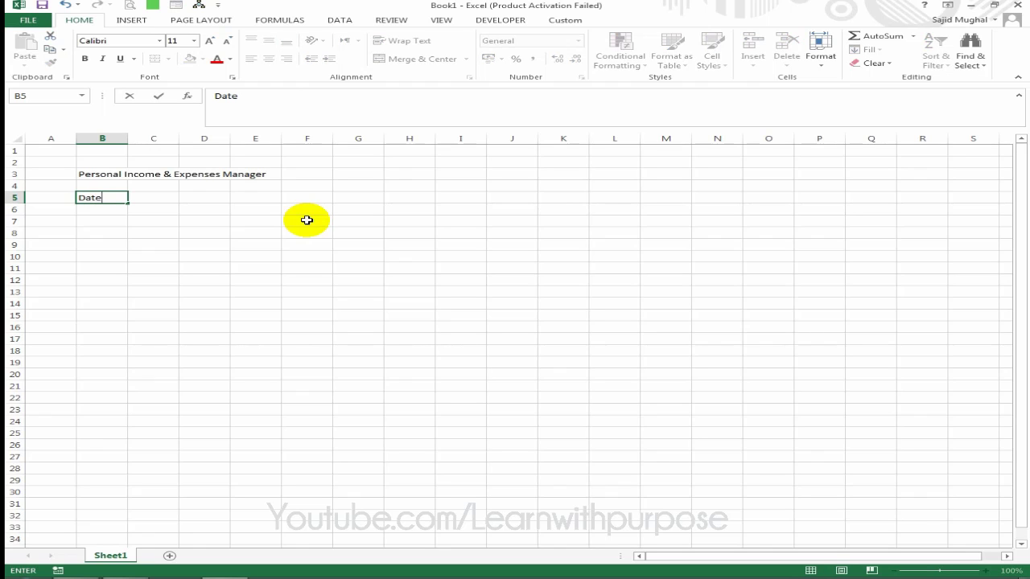
pyautogui.press('Return')
pyautogui.press('Up')
pyautogui.press('Right')
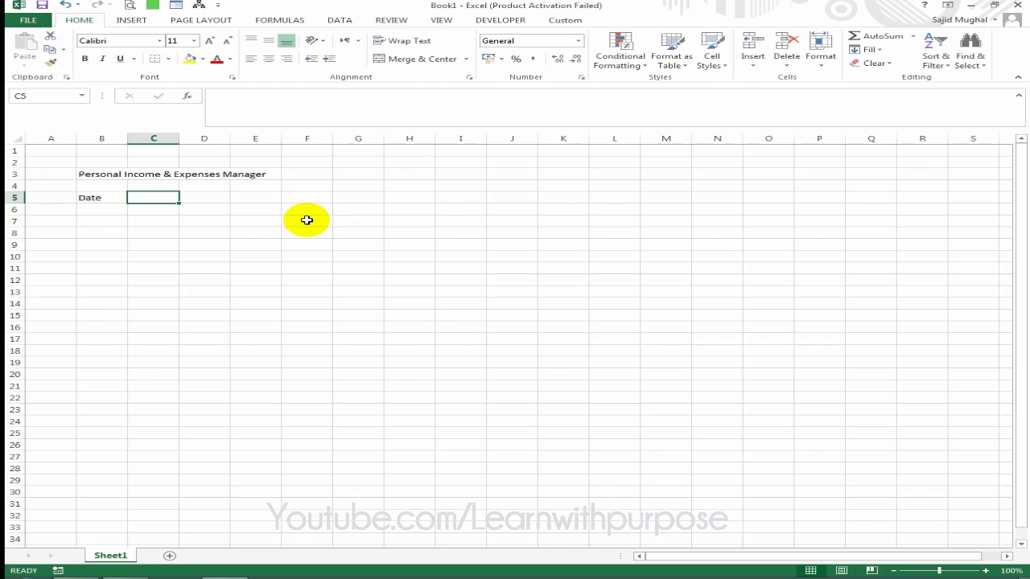
pyautogui.write('Month')
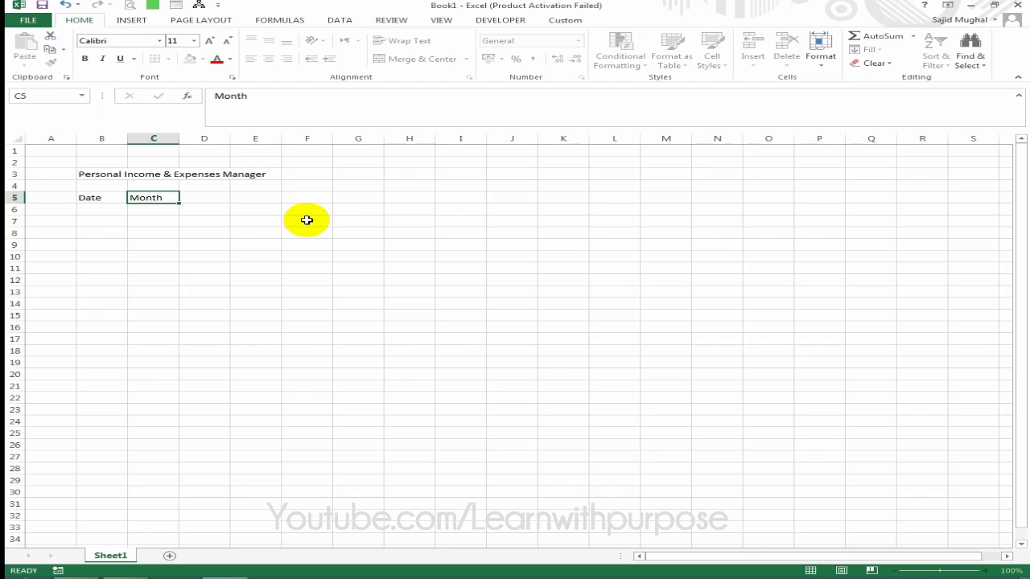
pyautogui.press('Right')
pyautogui.write('Re')
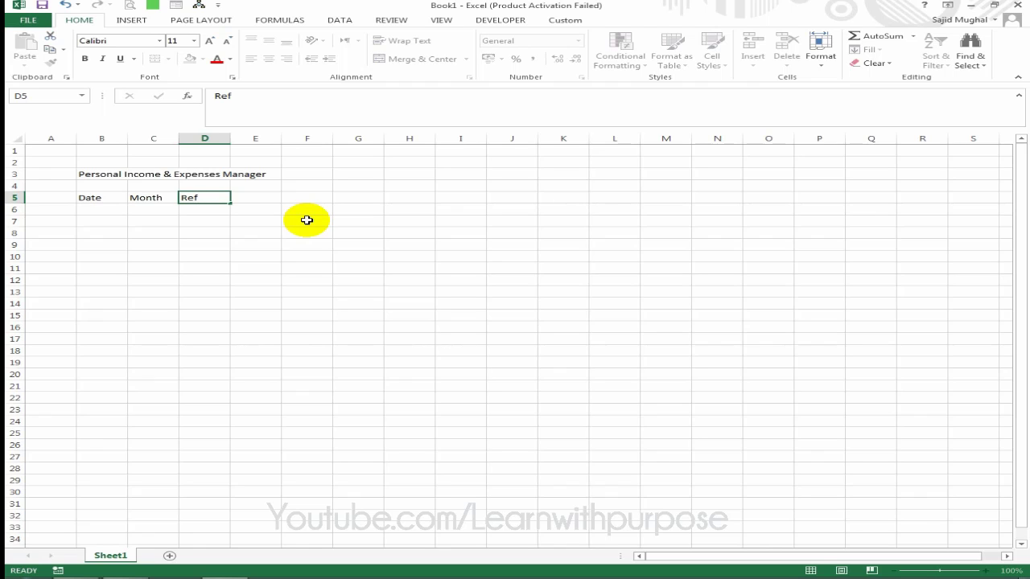
# Replace the Ref header in cell D5 with Descriptions.
pyautogui.write('f')
pyautogui.press('Right')
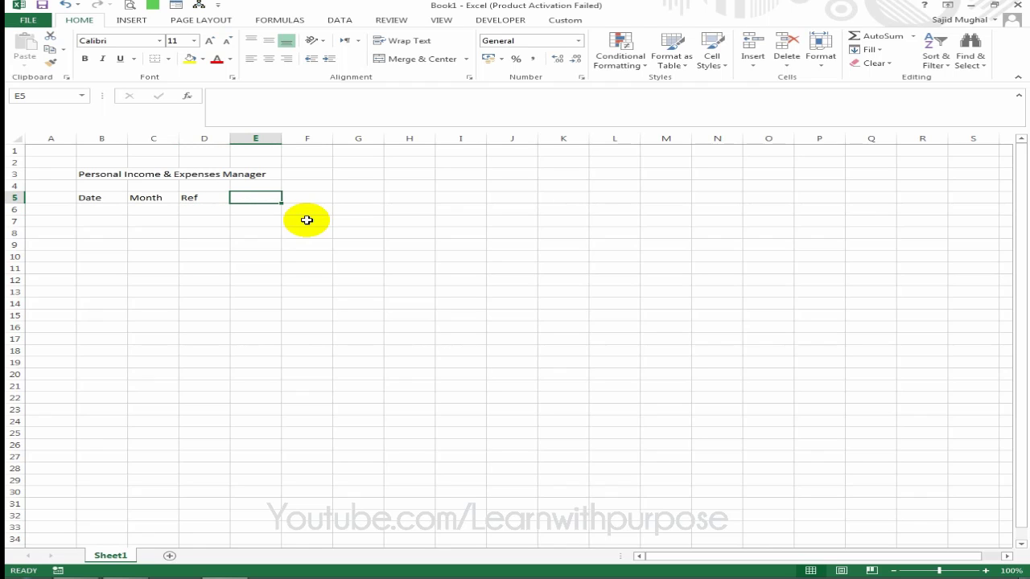
pyautogui.press('Left')
pyautogui.press('Right')
pyautogui.press('Left')
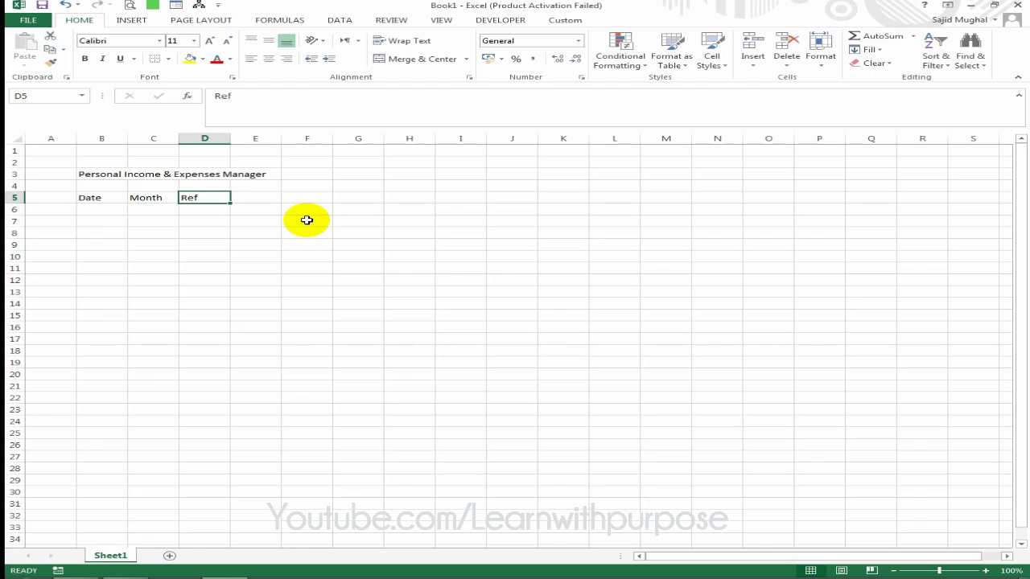
pyautogui.write('Descriptions')
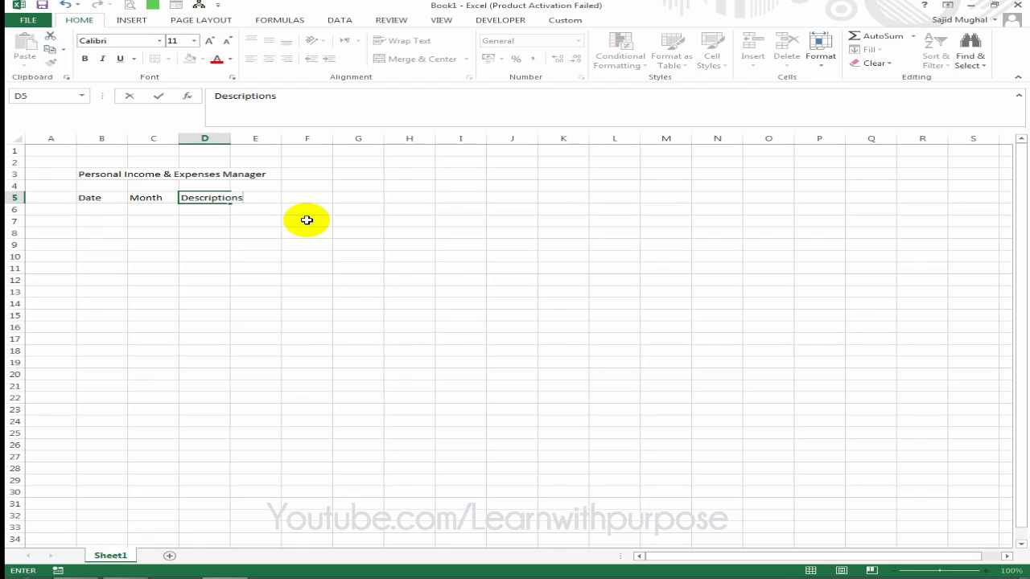
pyautogui.press('Right')
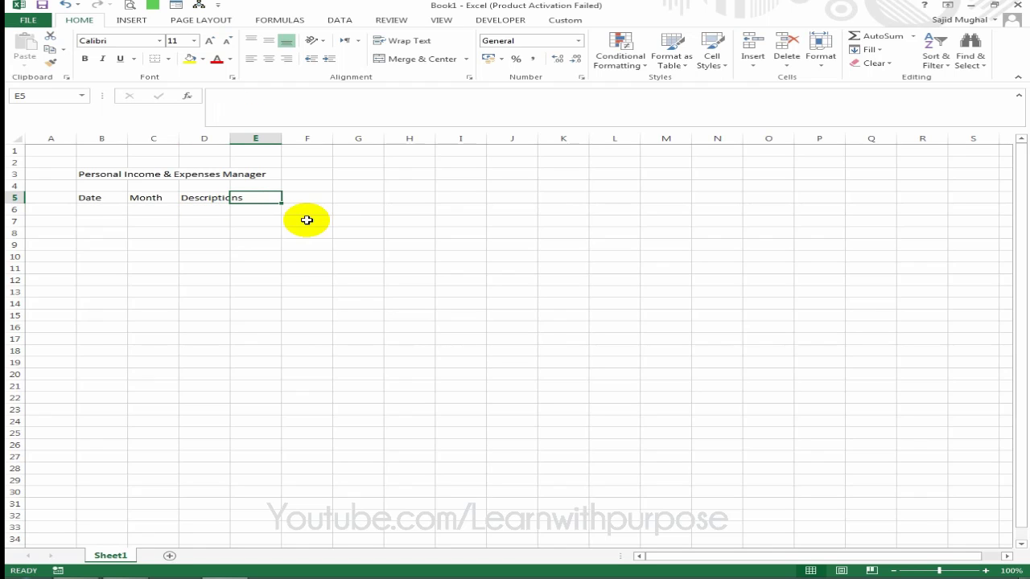
# Enter the column headers Account, Expenses and Income in cells E5, F5 and G5.
pyautogui.write('Account')
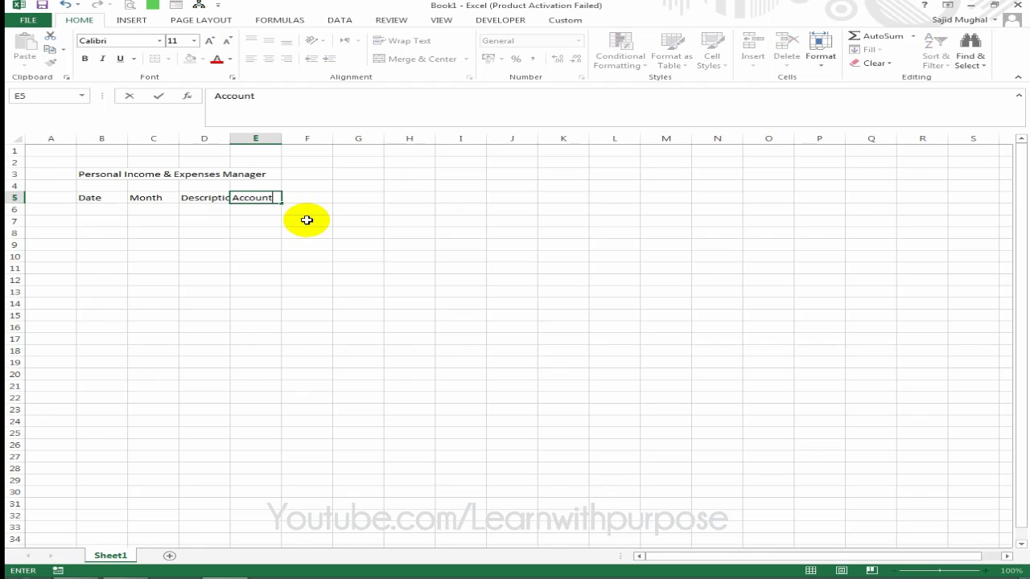
pyautogui.press('Right')
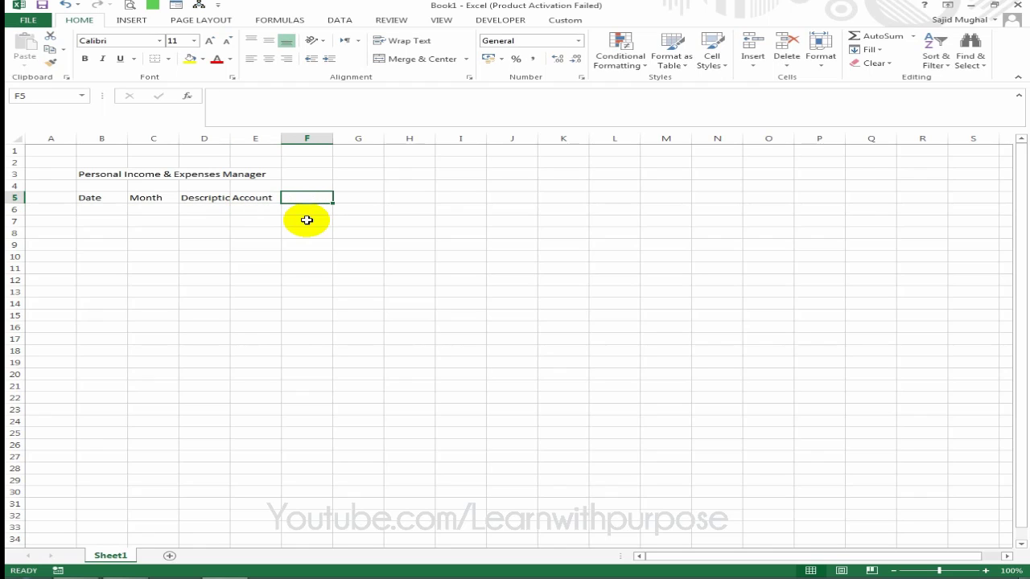
pyautogui.press('Left')
pyautogui.press('Right')
pyautogui.write('Ex')
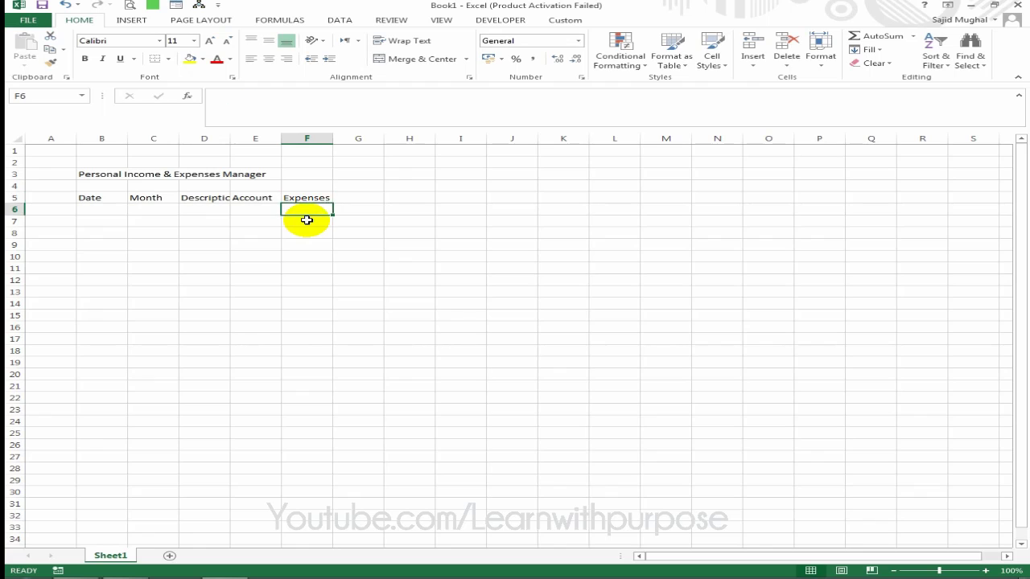
pyautogui.press('Right')
pyautogui.write('In')
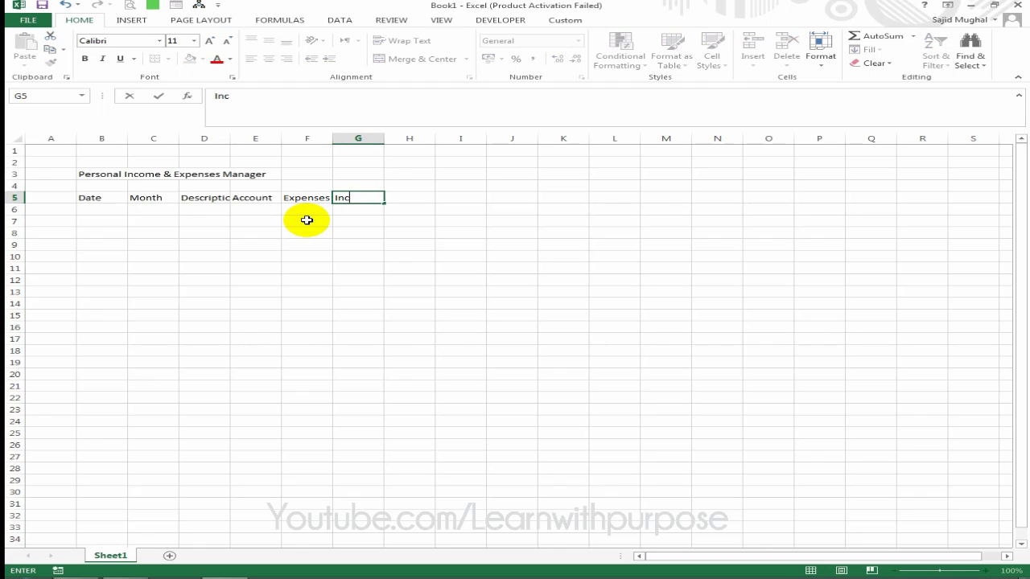
pyautogui.press('Right')
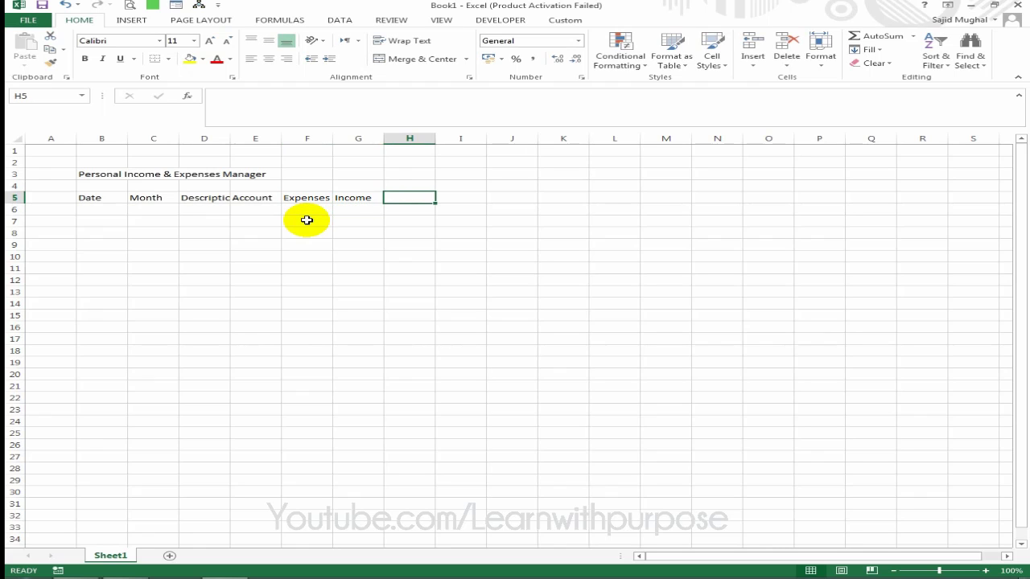
# Autofit column D to the width of the Descriptions header.
pyautogui.press('Left')
pyautogui.press('Right')
pyautogui.press('Left')
pyautogui.press('Right')
pyautogui.press('Left')
pyautogui.press('Left')
pyautogui.press('Left')
pyautogui.press('Left')
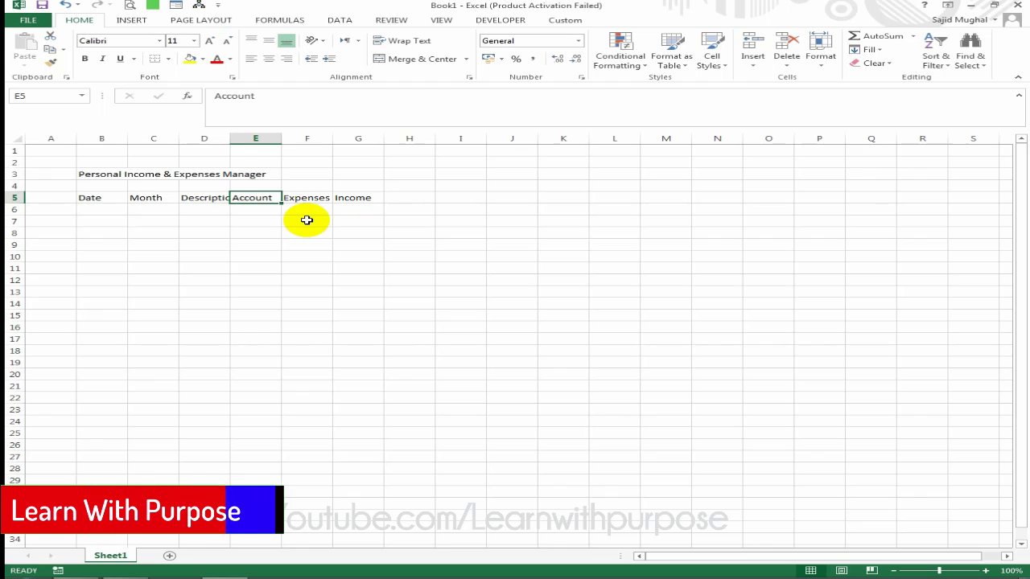
pyautogui.doubleClick(231, 138)
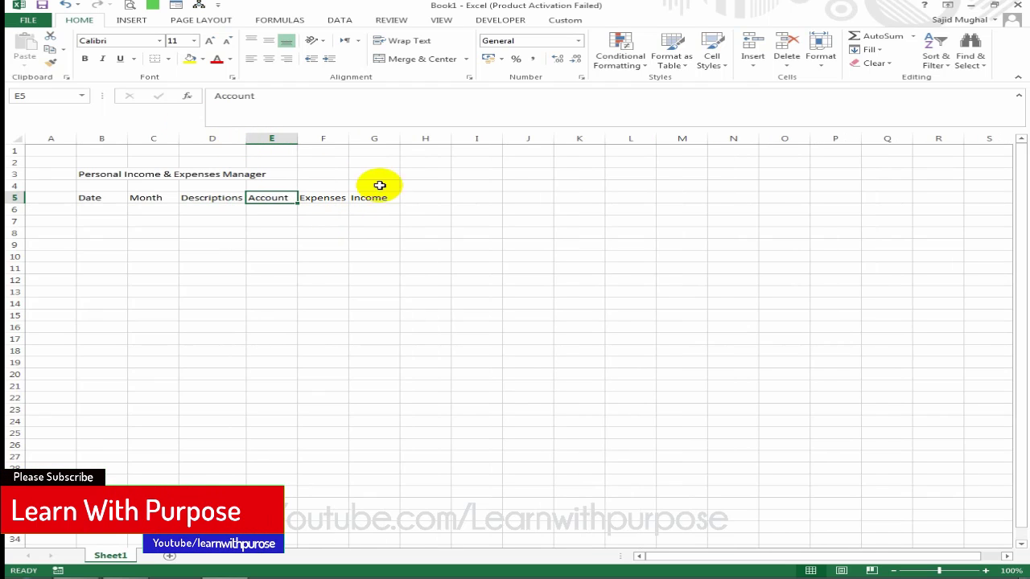
pyautogui.click(394, 197)
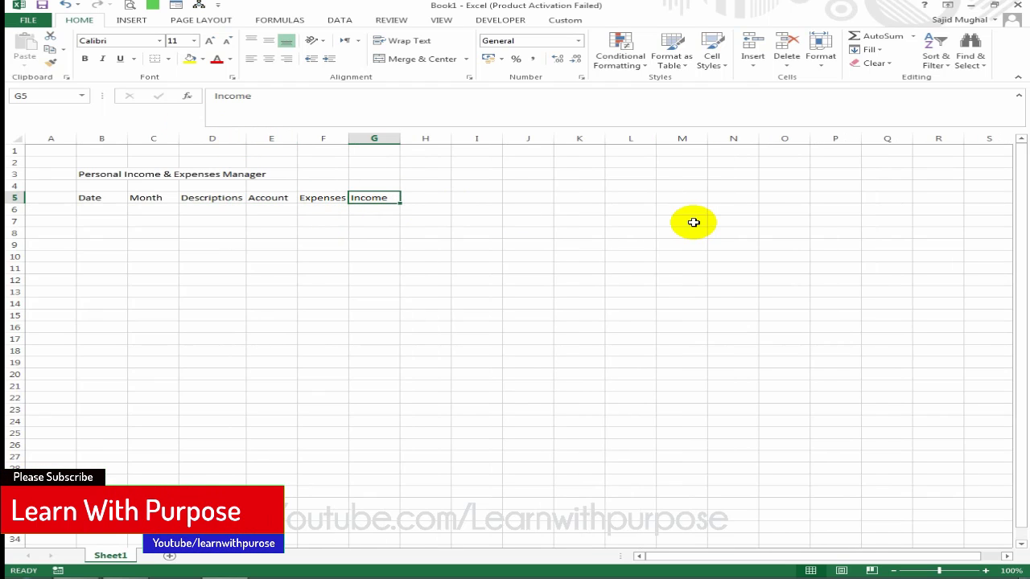
pyautogui.press('Right')
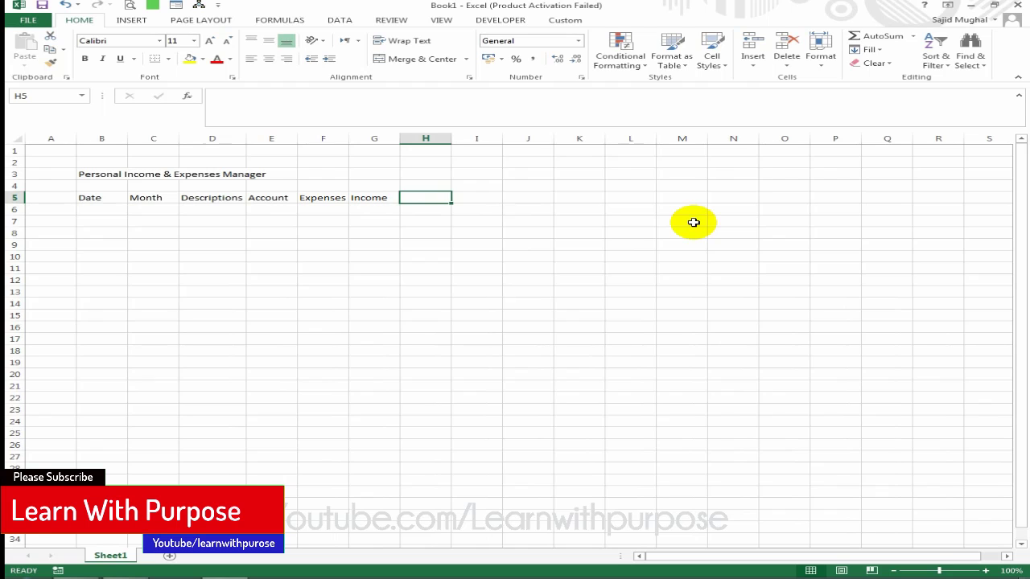
pyautogui.press('Right')
pyautogui.press('Left')
pyautogui.press('Left')
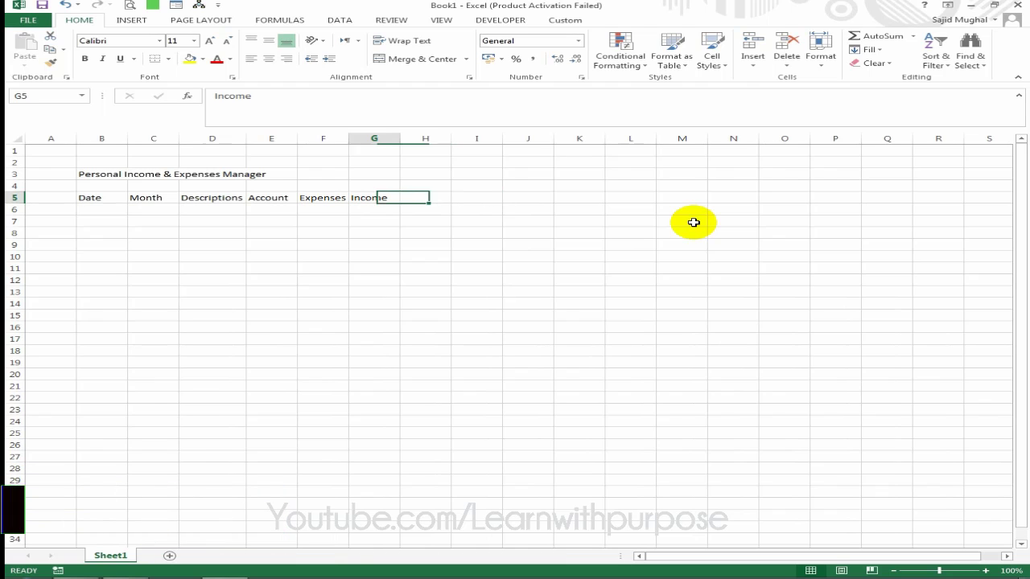
pyautogui.press('Right')
pyautogui.press('Left')
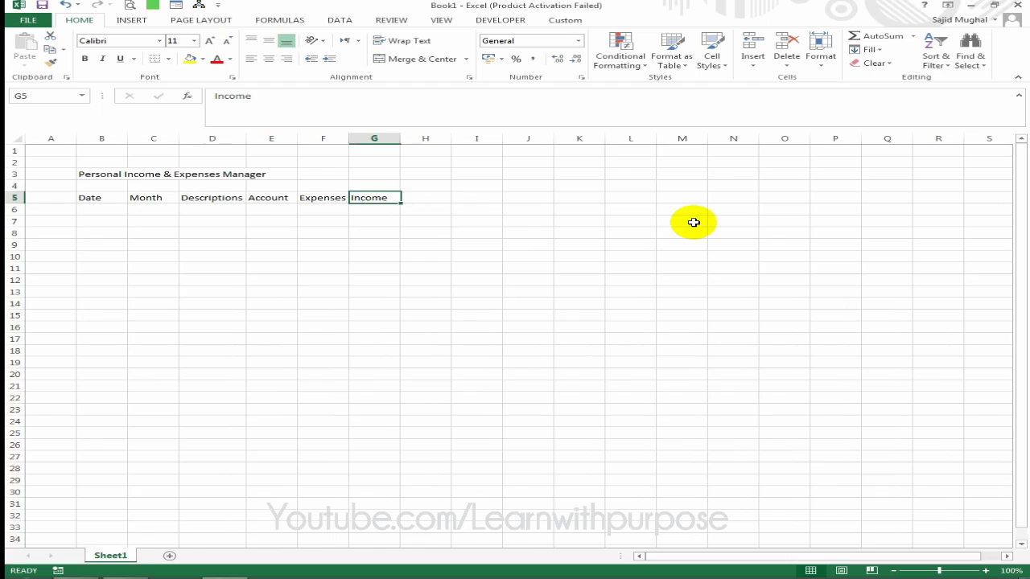
# Enter the column headers Food Expense and Utility Expense in cells H5 and I5.
pyautogui.press('Right')
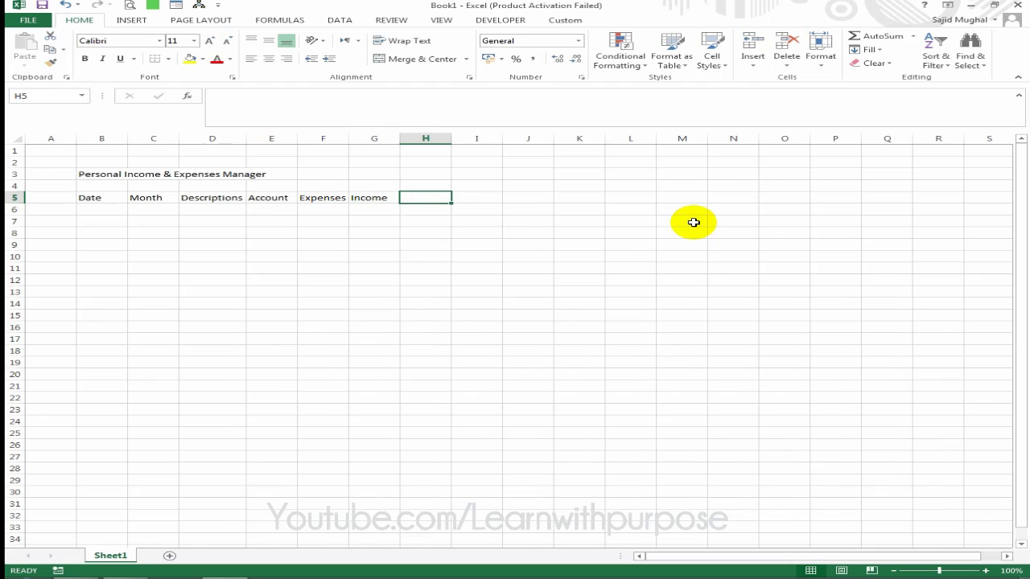
pyautogui.write('Food Exp')
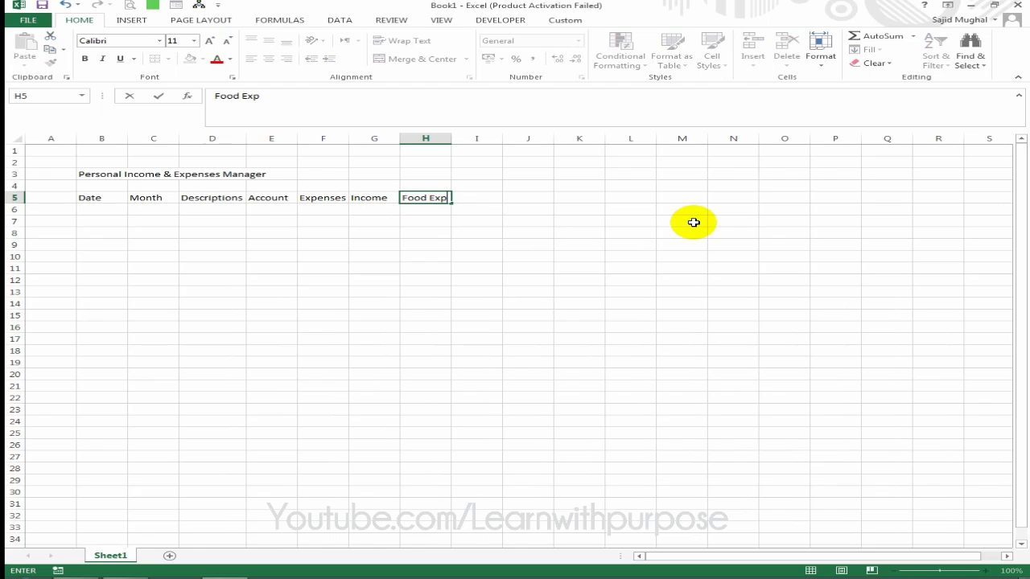
pyautogui.write('ense')
pyautogui.press('Tab')
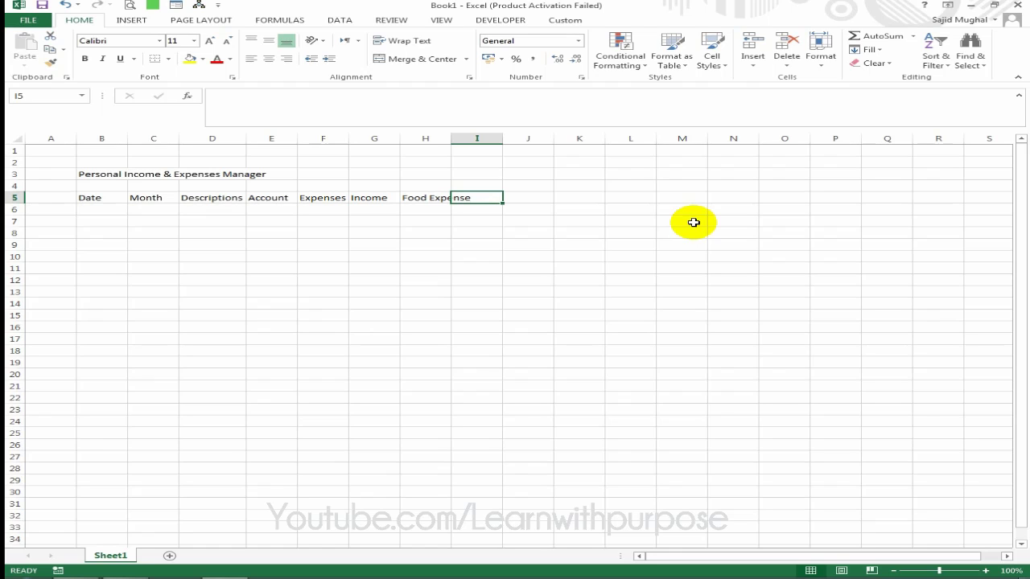
pyautogui.write('Utiliti')
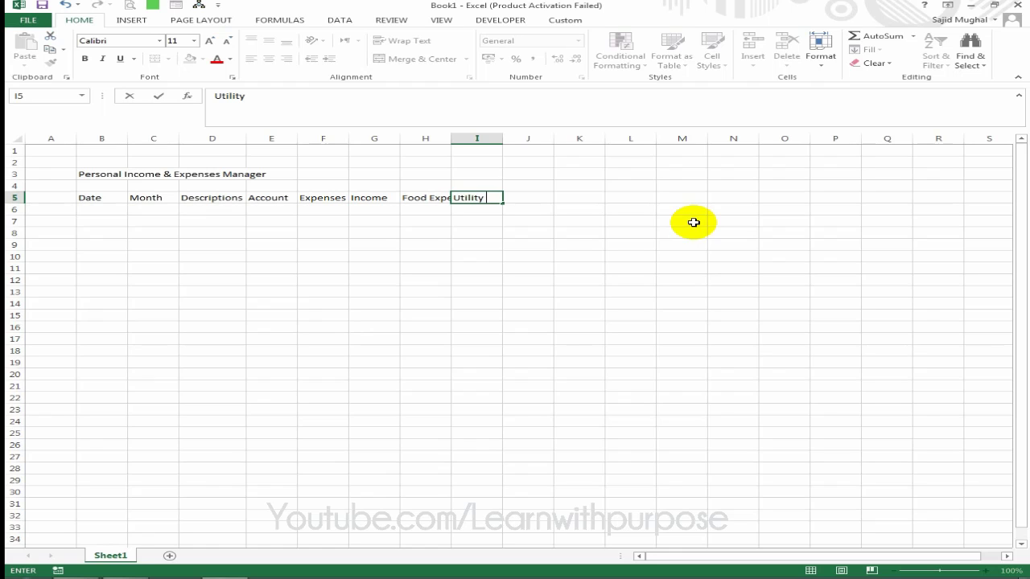
pyautogui.write('Expense')
pyautogui.press('Return')
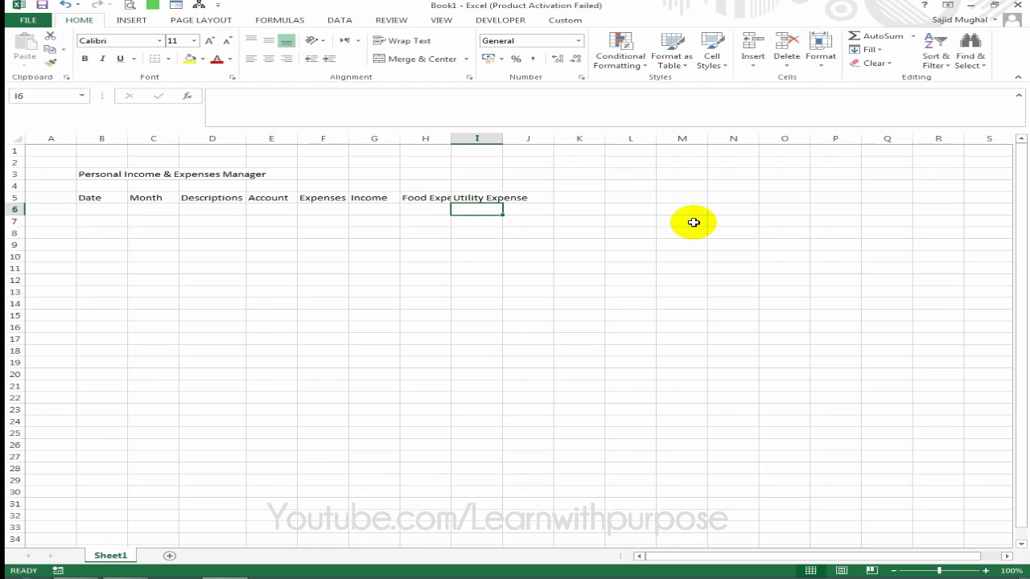
# Enter the column header Conveyance in cell J5.
pyautogui.press('Up')
pyautogui.press('Right')
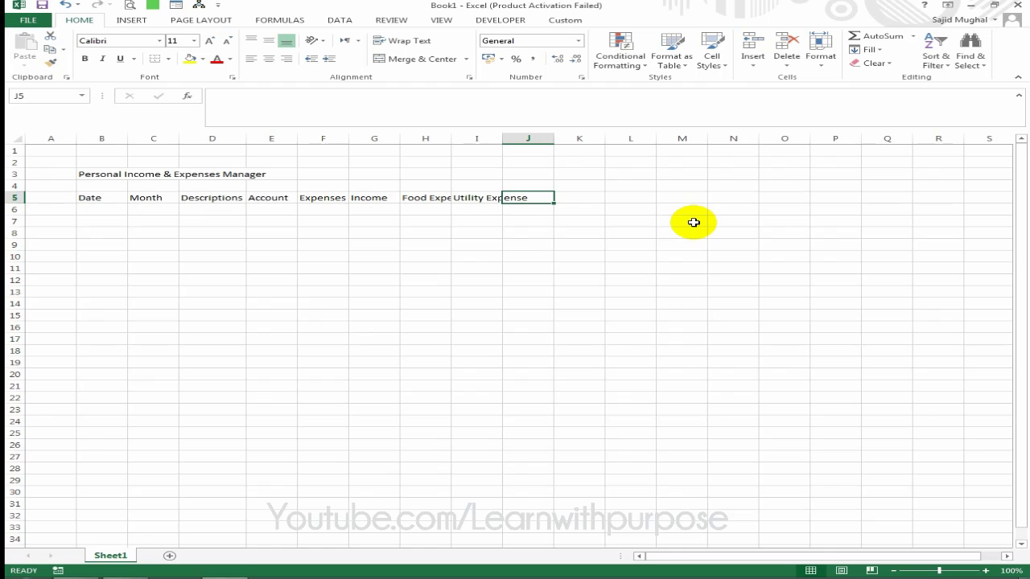
pyautogui.write('Conveyance')
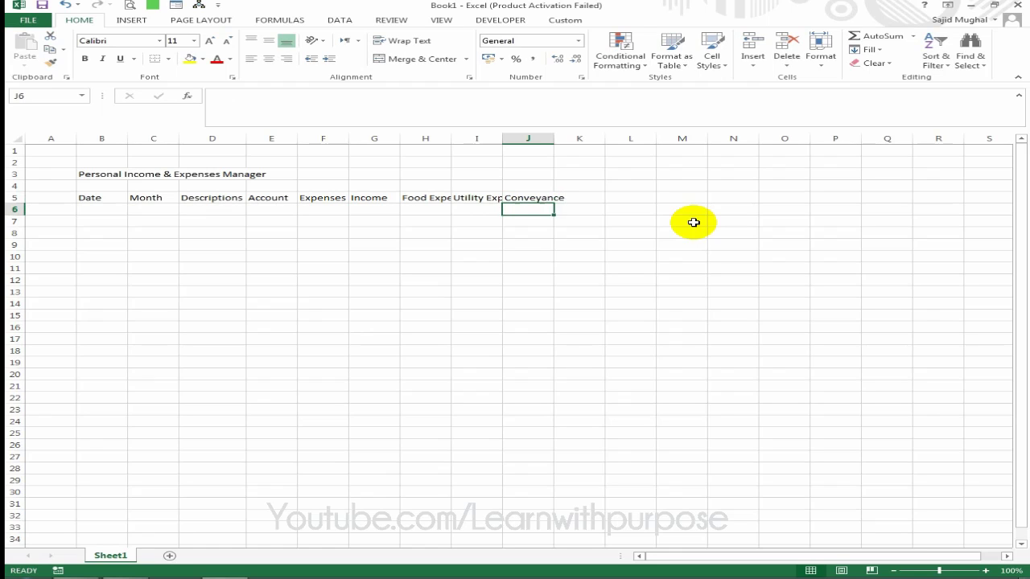
pyautogui.press('Tab')
# Shorten the Food Expense header in cell H5 to Food.
pyautogui.press('Left')
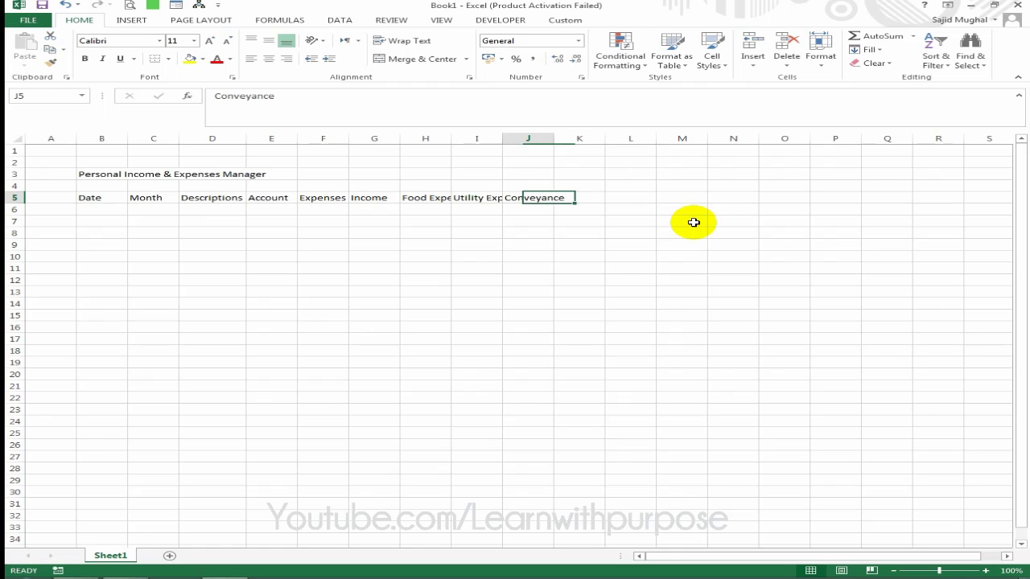
pyautogui.press('Left')
pyautogui.press('Left')
pyautogui.press('F2')
pyautogui.press('BackSpace')
pyautogui.press('BackSpace')
pyautogui.press('BackSpace')
pyautogui.press('BackSpace')
pyautogui.press('BackSpace')
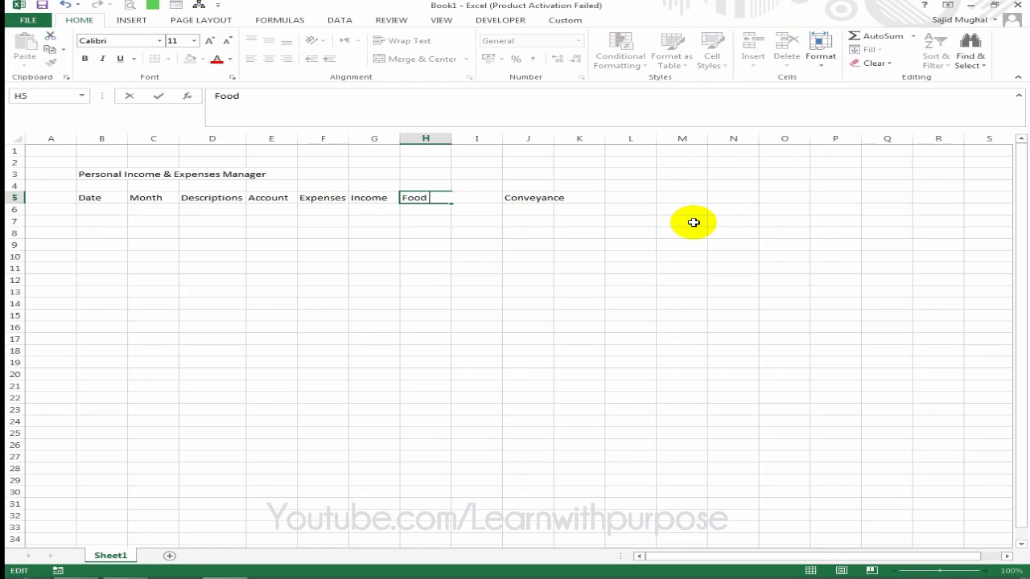
pyautogui.press('Tab')
# Shorten the Utility Expense header in cell I5 to Utility.
pyautogui.press('F2')
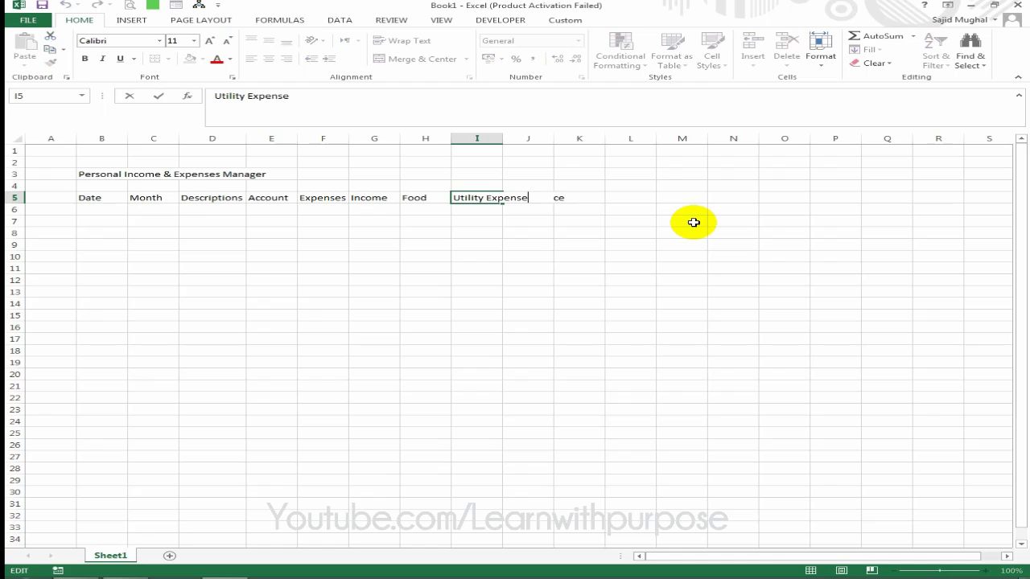
pyautogui.press('BackSpace')
pyautogui.press('BackSpace')
pyautogui.press('BackSpace')
pyautogui.press('BackSpace')
pyautogui.press('BackSpace')
pyautogui.press('BackSpace')
pyautogui.press('BackSpace')
pyautogui.press('BackSpace')
pyautogui.press('Return')
pyautogui.press('Up')
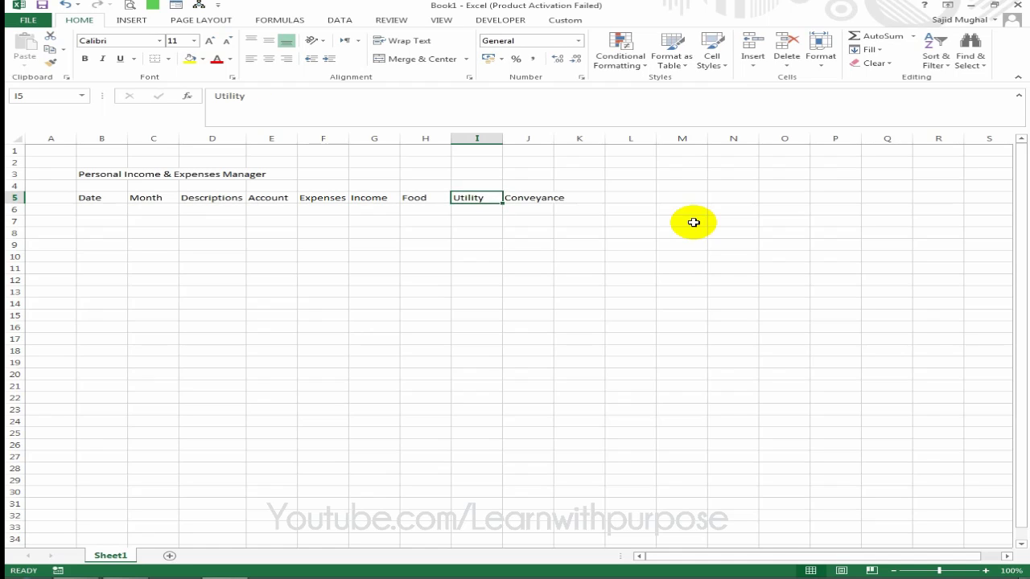
# Autofit column J to the width of the Conveyance header.
pyautogui.press('Left')
pyautogui.press('Right')
pyautogui.press('Right')
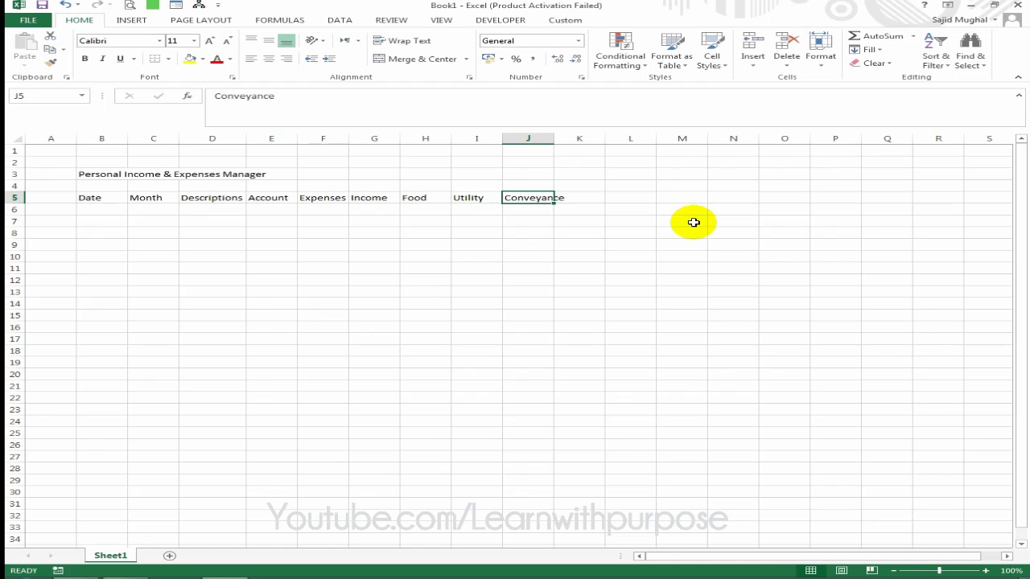
pyautogui.doubleClick(553, 137)
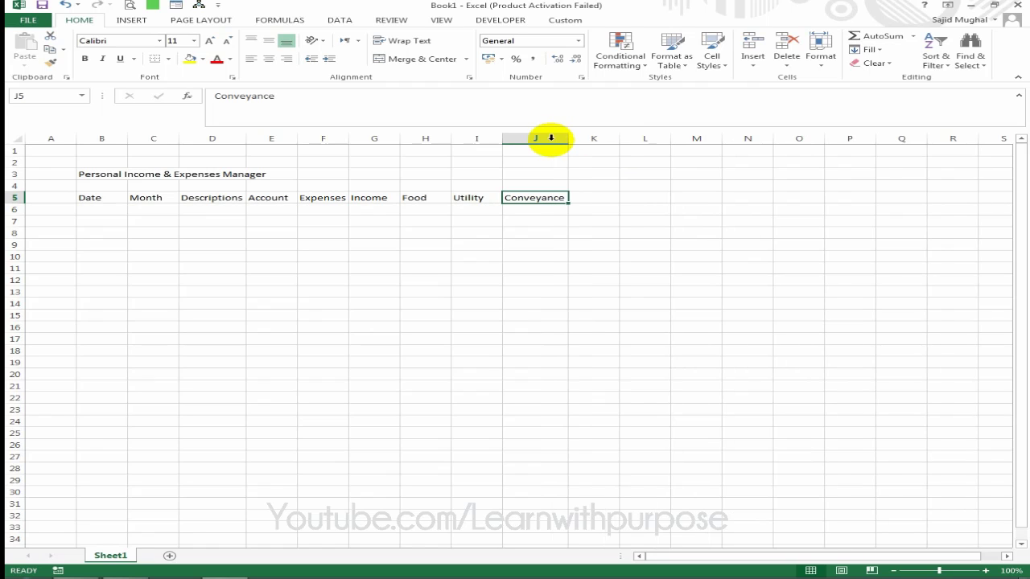
# Enter the column header Salary in cell K5.
pyautogui.press('Right')
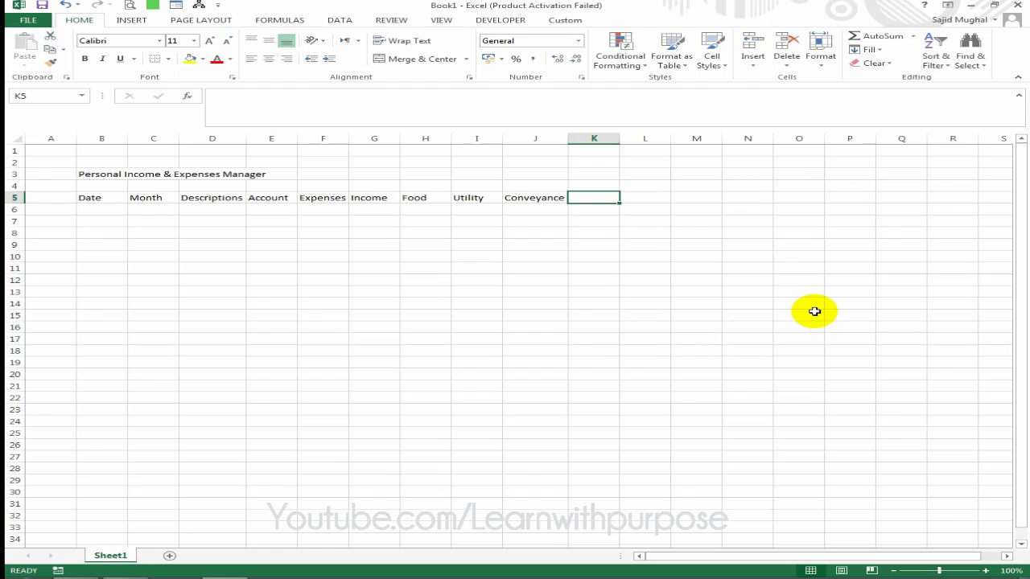
pyautogui.write('Salary')
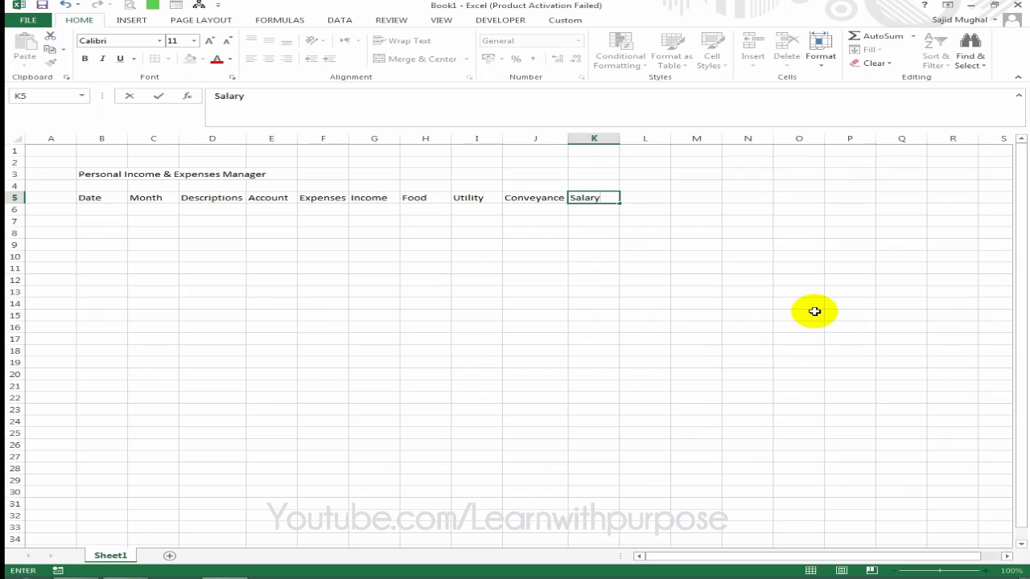
pyautogui.press('Tab')
pyautogui.press('Left')
pyautogui.press('Right')
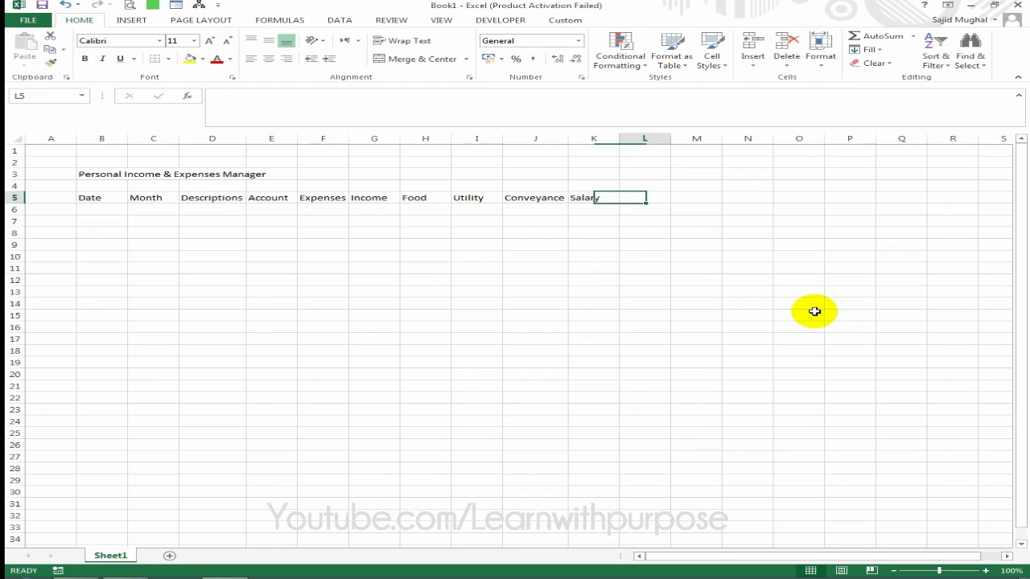
# Move the Salary header from cell K5 to cell L5, leaving K5 free for another header.
pyautogui.press('Left')
pyautogui.press('Left')
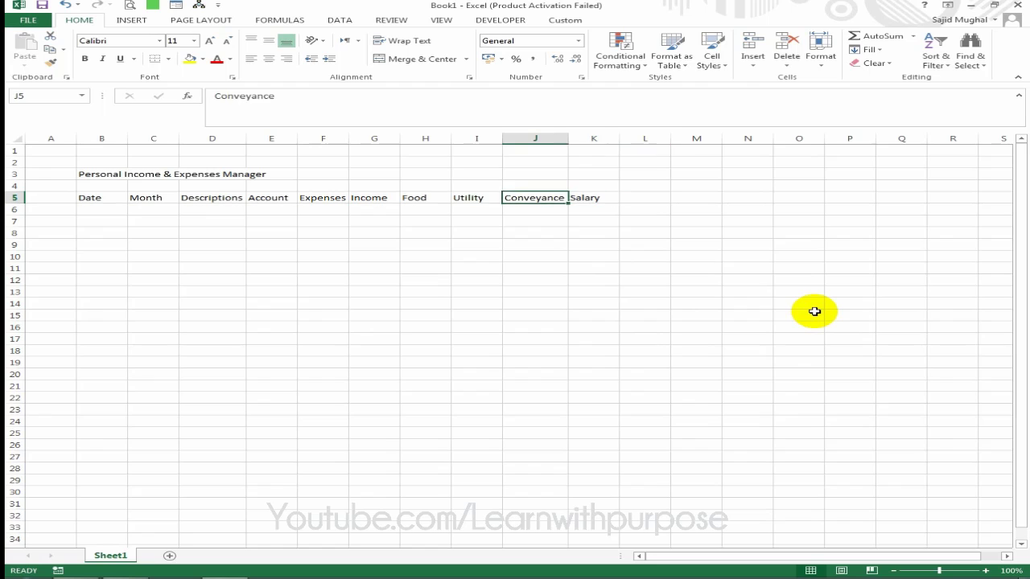
pyautogui.press('Right')
pyautogui.hotkey('ctrl', 'c')
pyautogui.press('Right')
pyautogui.hotkey('ctrl', 'v')
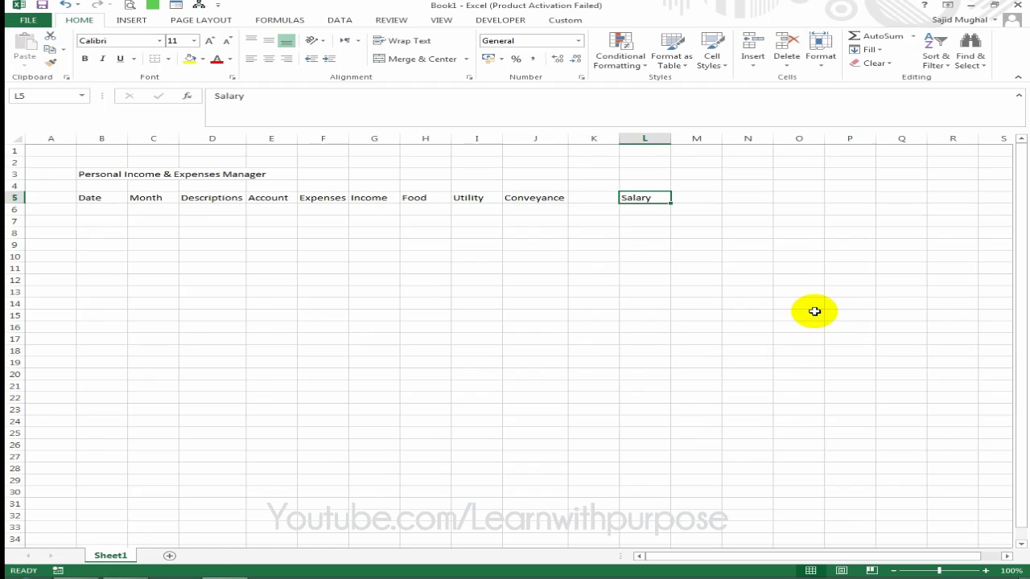
# Enter the column header Rent in cell K5, between Conveyance and Salary.
pyautogui.press('Left')
pyautogui.write('Re')
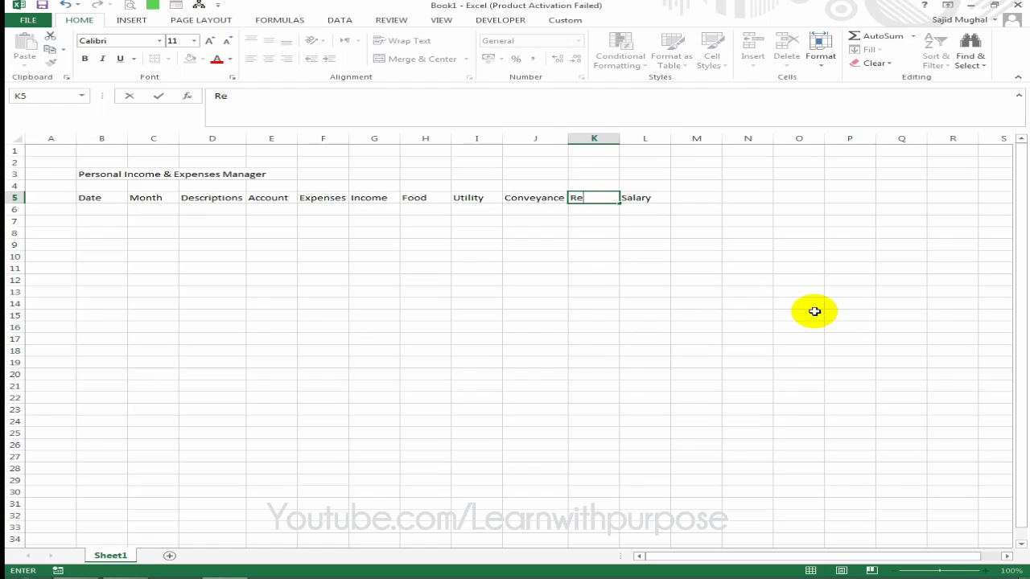
pyautogui.write('nt')
pyautogui.hotkey('ctrl', 'Return')
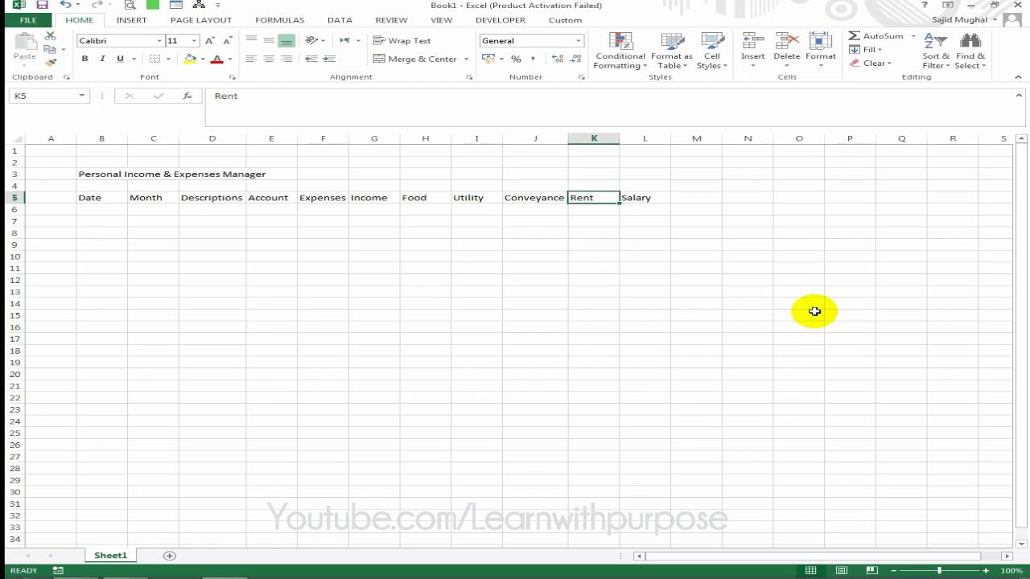
# Change the header in cell K5 to Rent Expense and autofit column K to its width.
pyautogui.press('Right')
pyautogui.press('Left')
pyautogui.press('F2')
pyautogui.press('Escape')
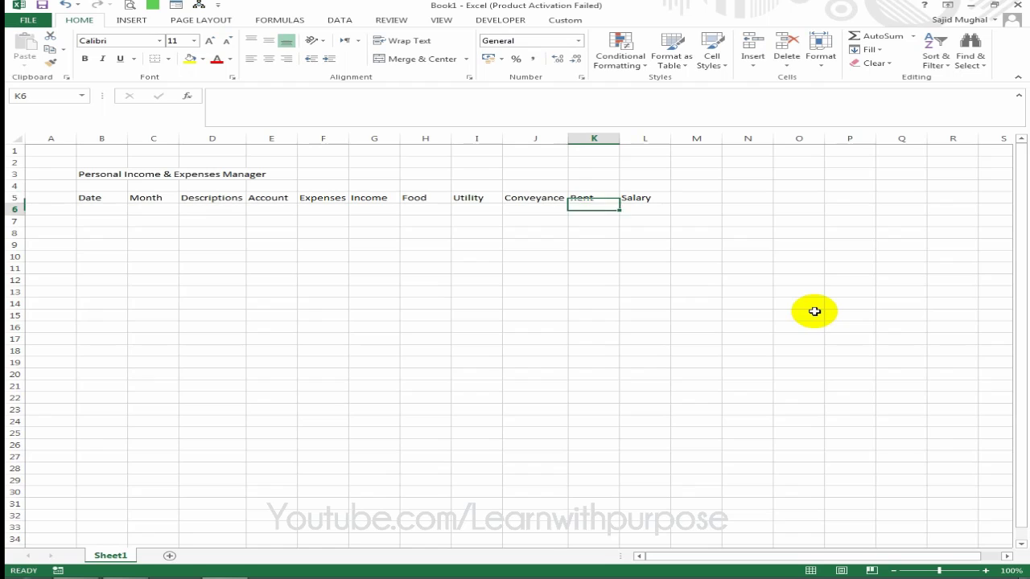
pyautogui.press('Right')
pyautogui.press('Left')
pyautogui.press('F2')
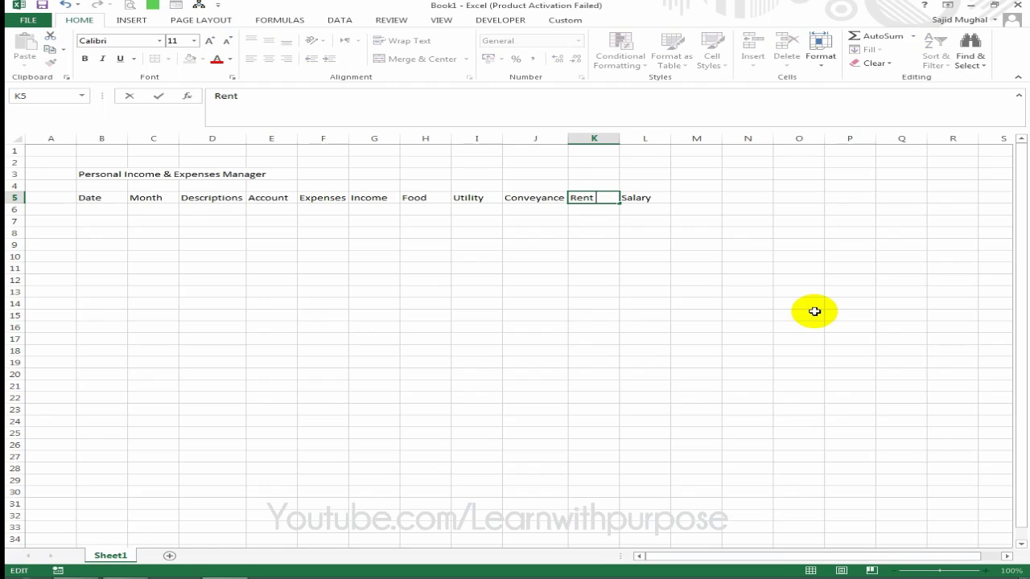
pyautogui.write('Expense')
pyautogui.press('Tab')
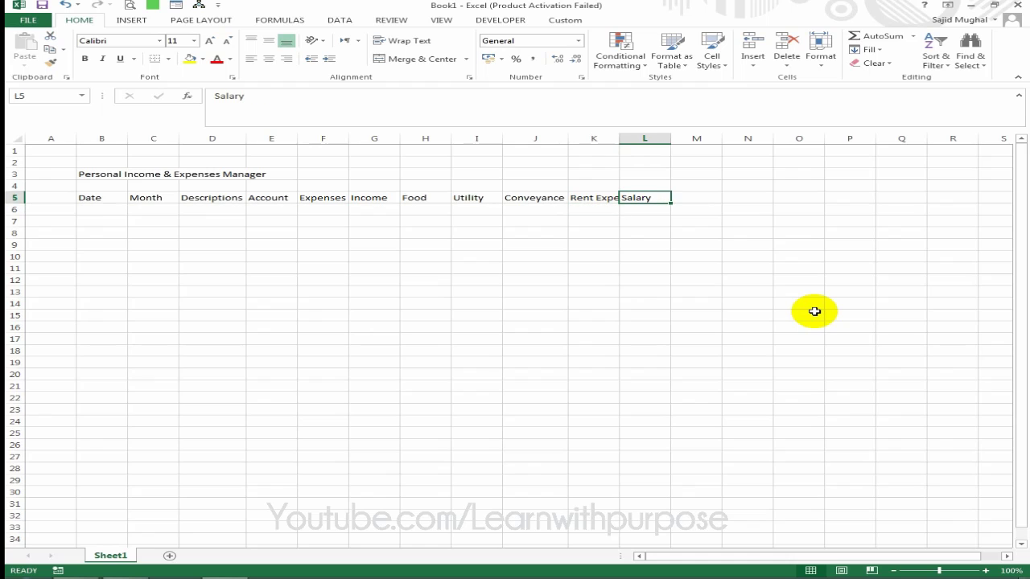
pyautogui.doubleClick(619, 137)
pyautogui.press('Left')
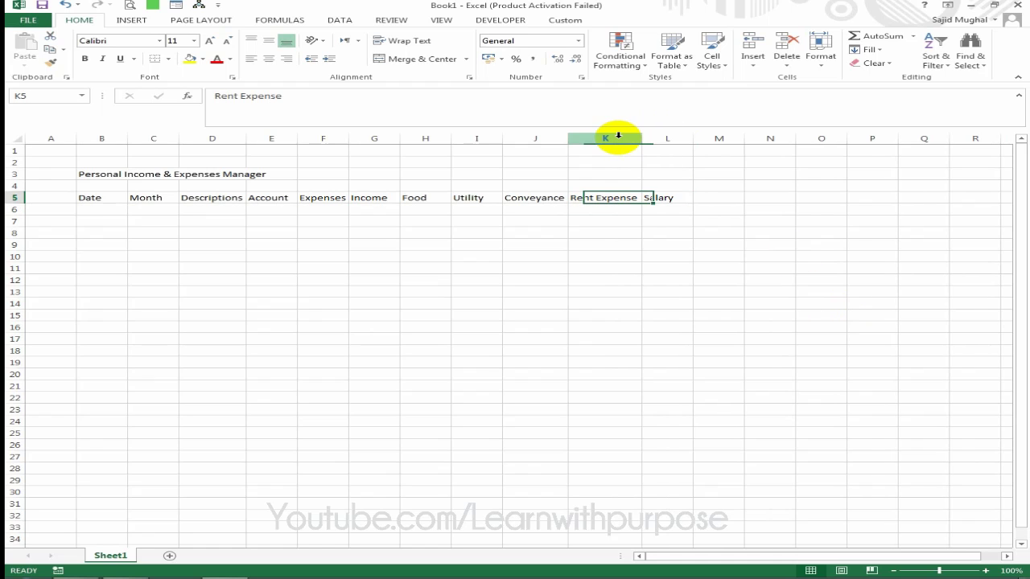
pyautogui.press('Right')
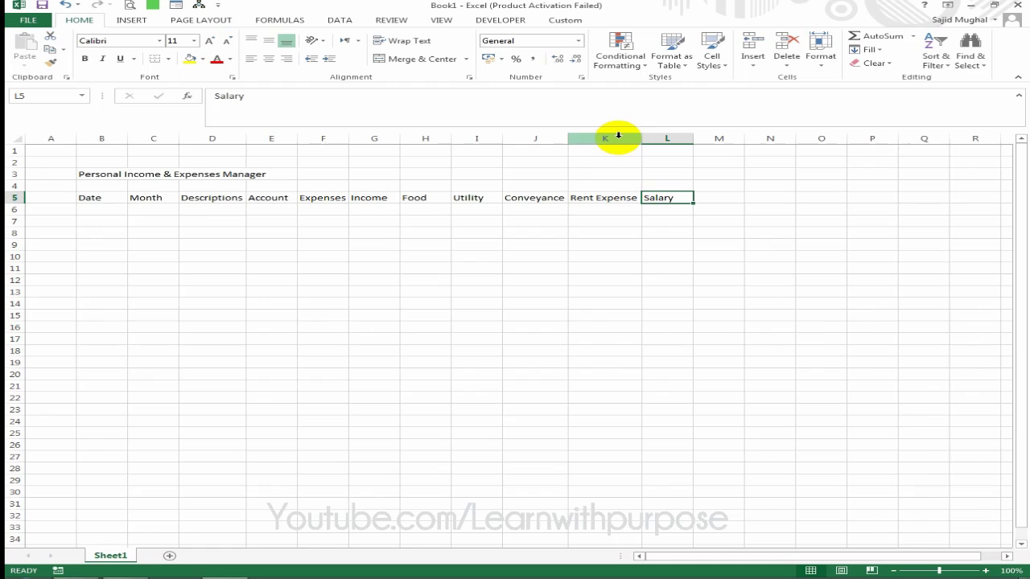
# Enter the column header Other Income in cell M5 and autofit column M to its width.
pyautogui.press('Right')
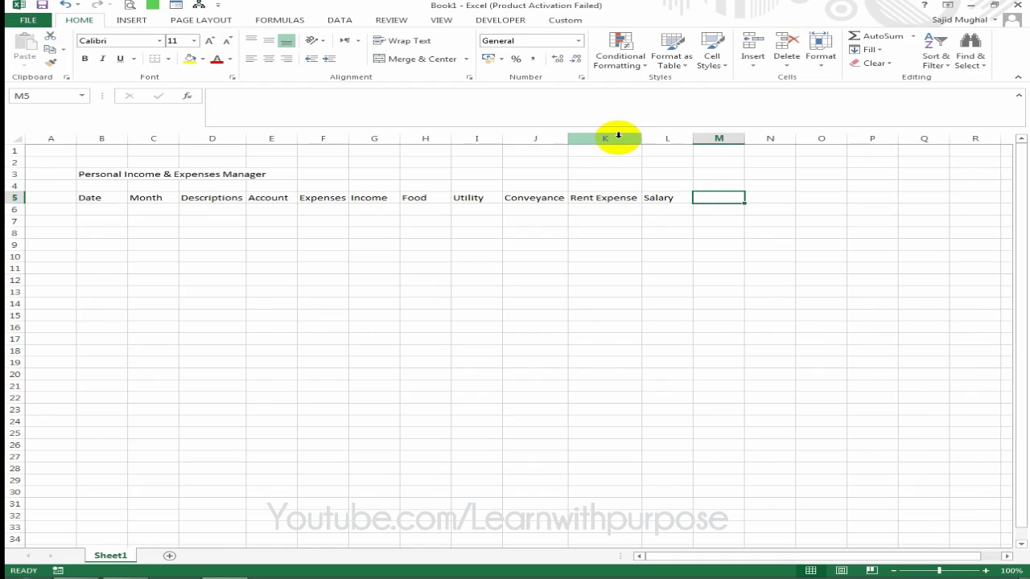
pyautogui.write('Re')
pyautogui.press('BackSpace')
pyautogui.press('BackSpace')
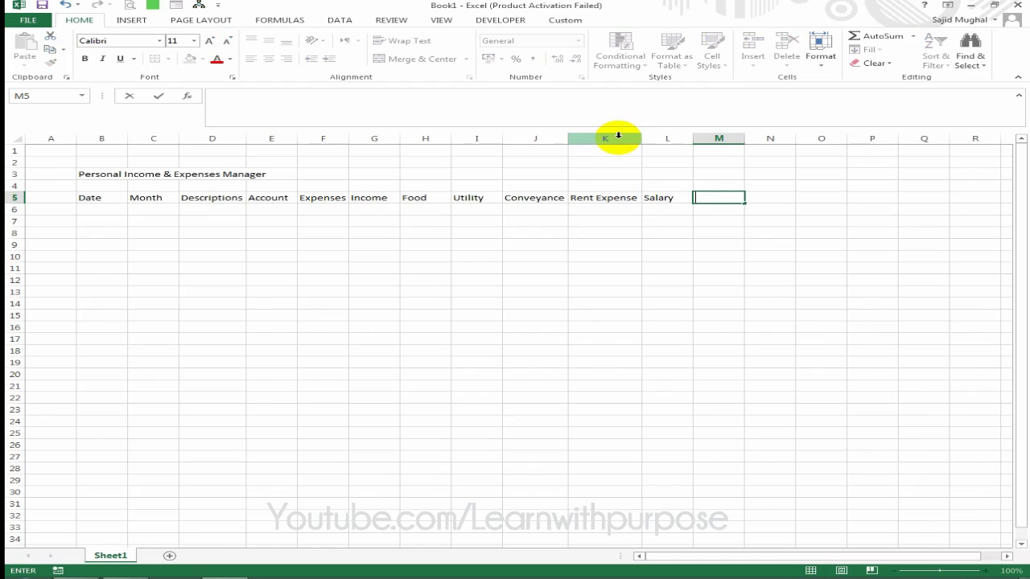
pyautogui.write('Other Income')
pyautogui.press('Tab')
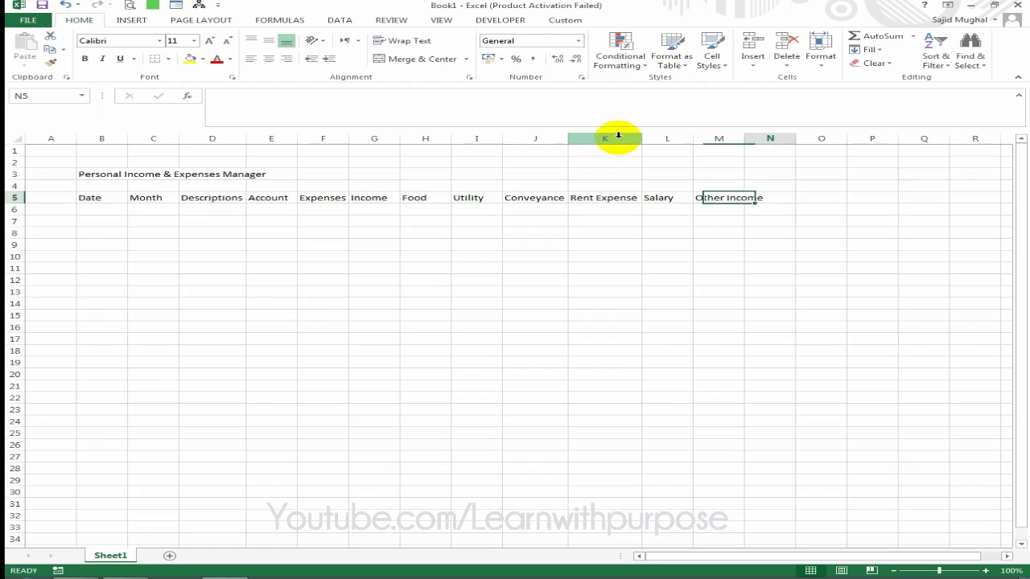
pyautogui.press('Left')
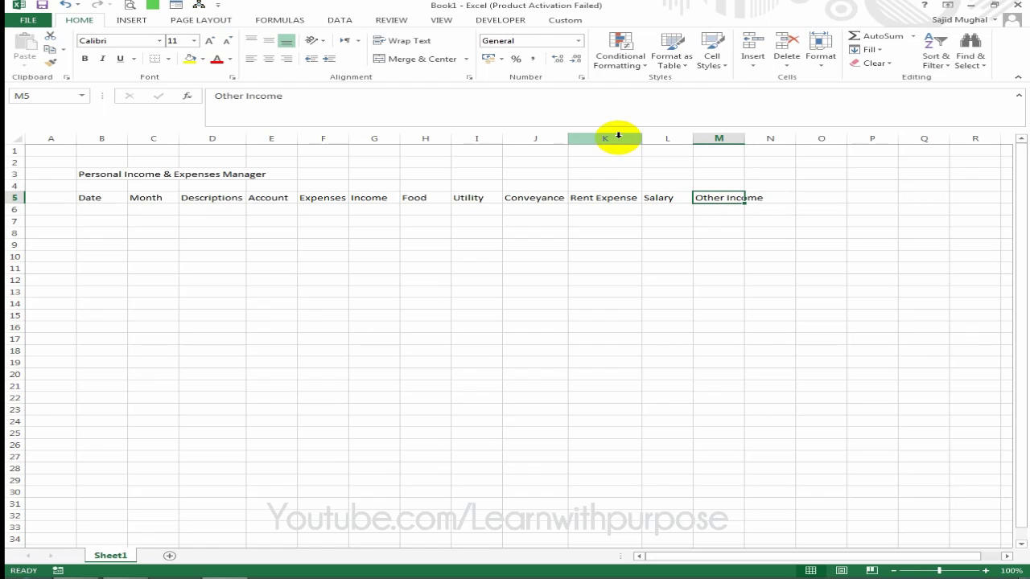
pyautogui.doubleClick(741, 141)
# Apply all borders to the header cells B5:M5, from Date through Other Income.
pyautogui.hotkey('ctrl', 'Left')
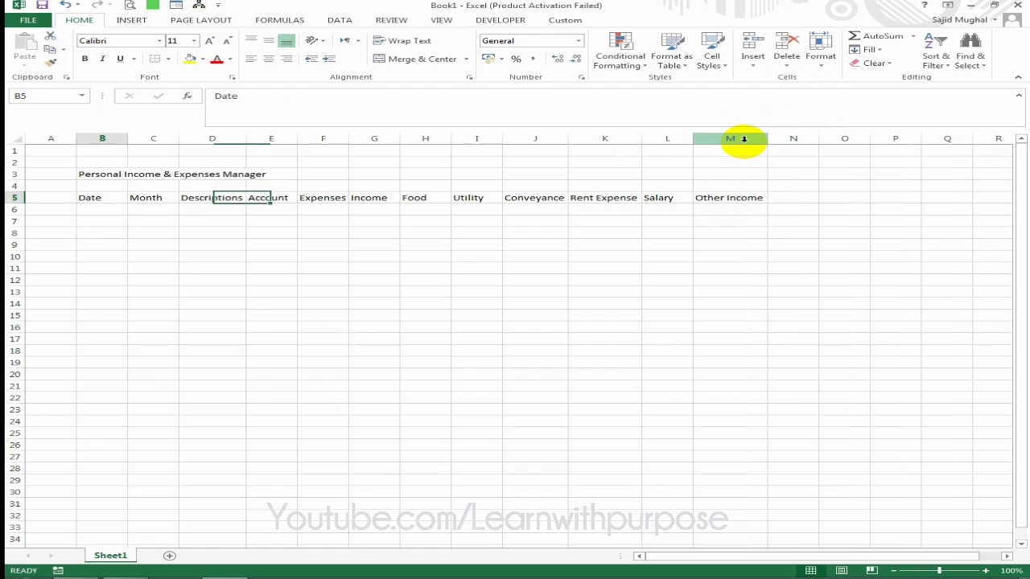
pyautogui.press('Right')
pyautogui.press('Left')
pyautogui.hotkey('shift', 'Right')
pyautogui.hotkey('shift', 'Right')
pyautogui.hotkey('shift', 'Right')
pyautogui.hotkey('shift', 'Right')
pyautogui.hotkey('shift', 'Right')
pyautogui.hotkey('shift', 'Right')
pyautogui.hotkey('shift', 'Right')
pyautogui.hotkey('shift', 'Right')
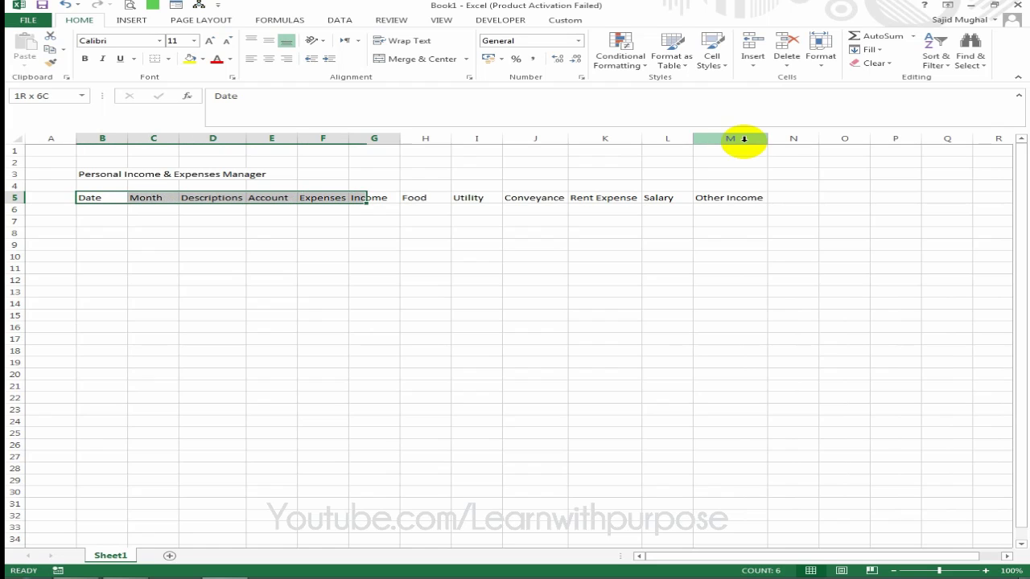
pyautogui.hotkey('shift', 'Right')
pyautogui.hotkey('shift', 'Right')
pyautogui.hotkey('shift', 'Right')
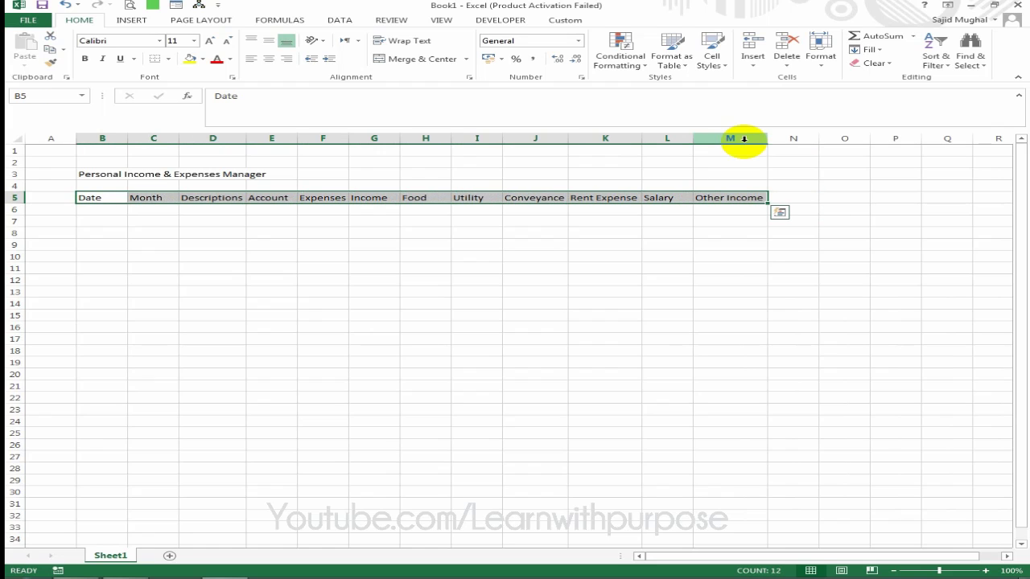
pyautogui.click(167, 59)
pyautogui.click(200, 160)
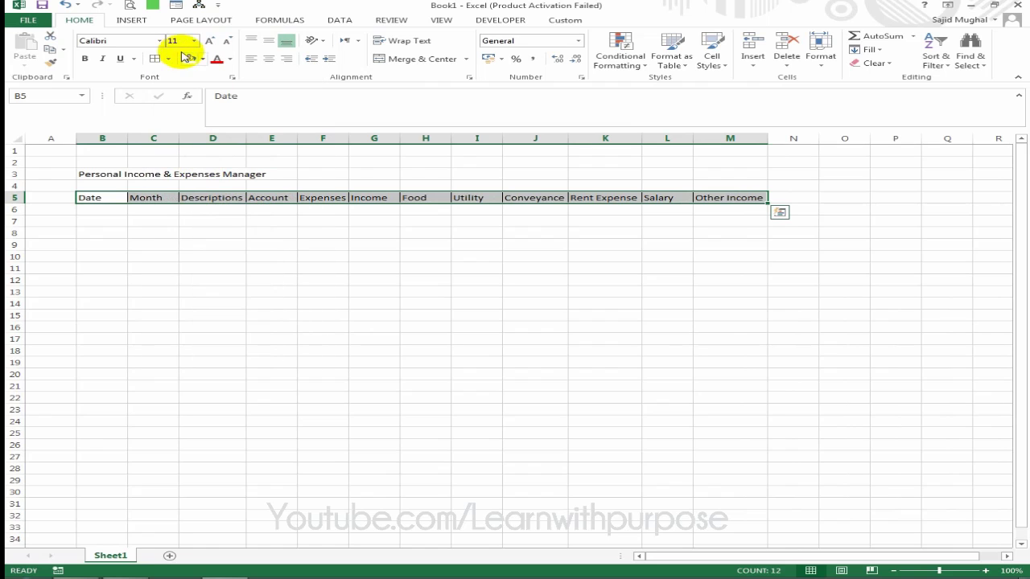
# Set the font of the header cells B5:M5 to Century Gothic.
pyautogui.click(138, 41)
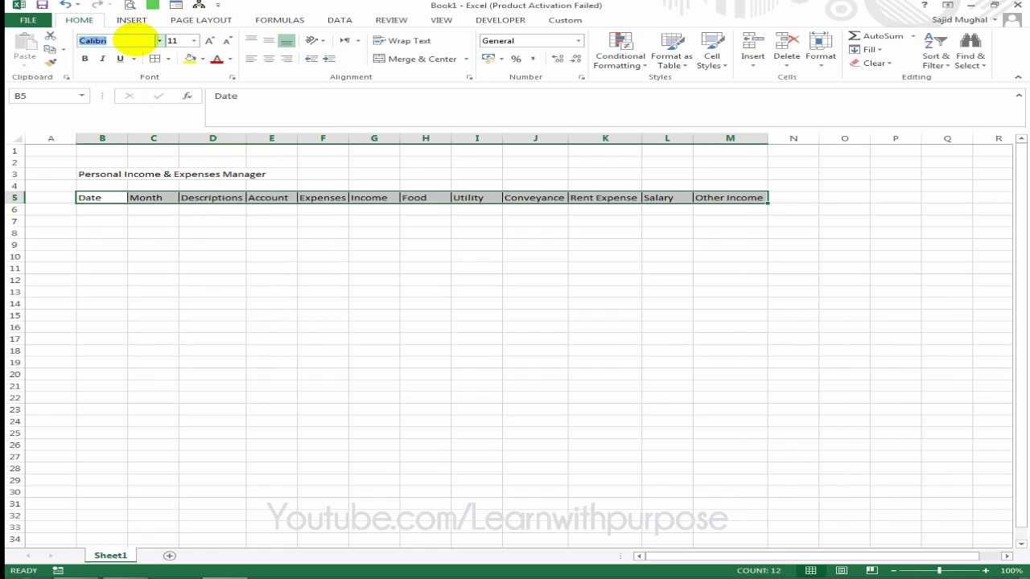
pyautogui.write('Century Gothic')
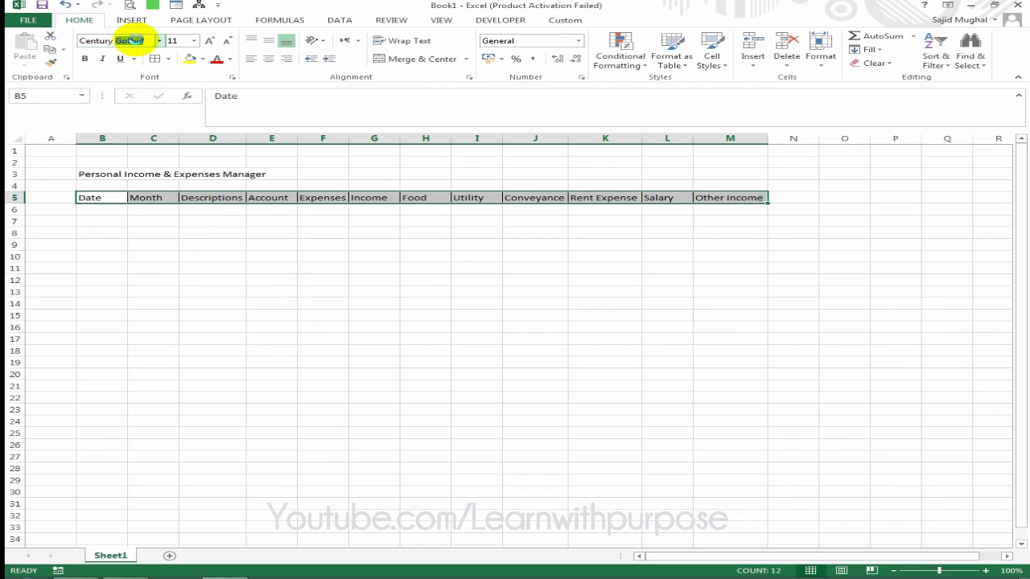
pyautogui.press('Return')
pyautogui.click(535, 282)
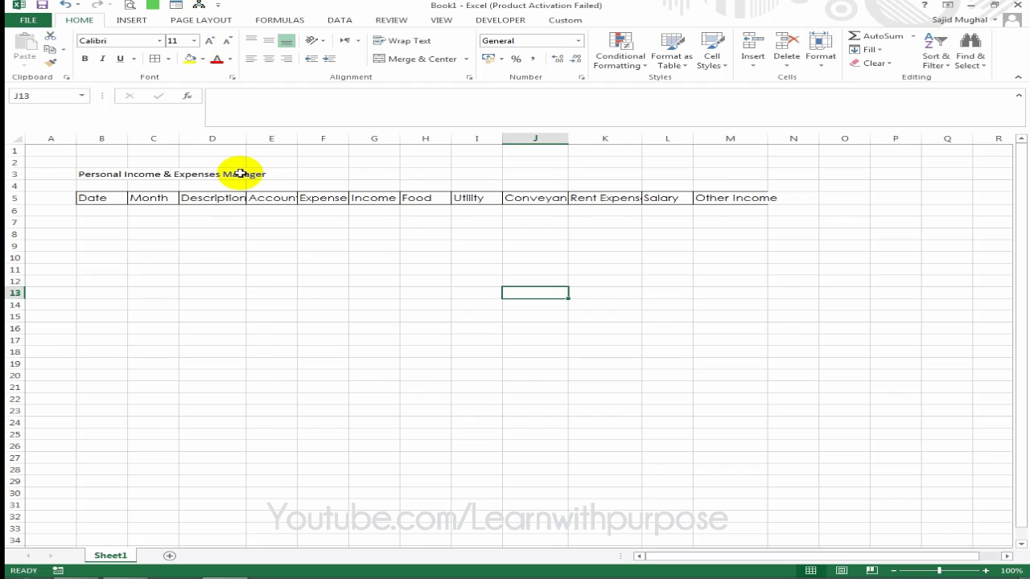
# Set the font of the Personal Income & Expenses Manager title in B3 to Times New Roman.
pyautogui.click(170, 174)
pyautogui.click(91, 177)
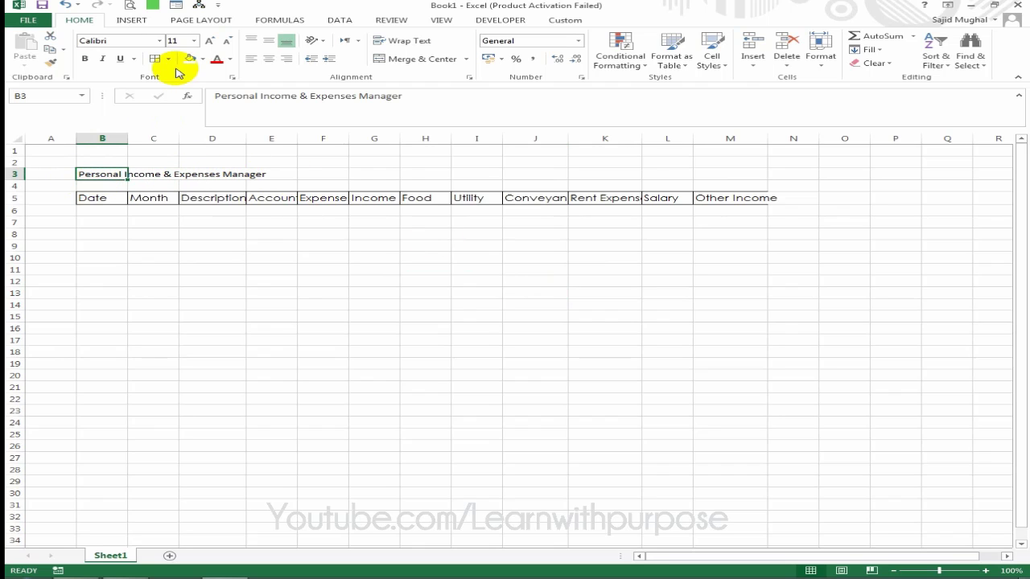
pyautogui.click(113, 42)
pyautogui.write('Times New Roma')
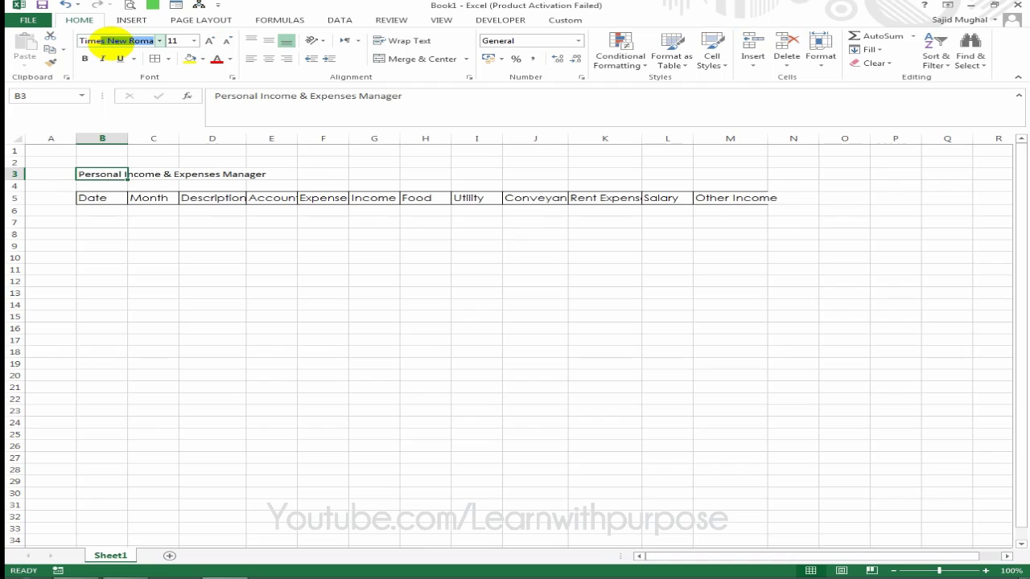
pyautogui.press('Return')
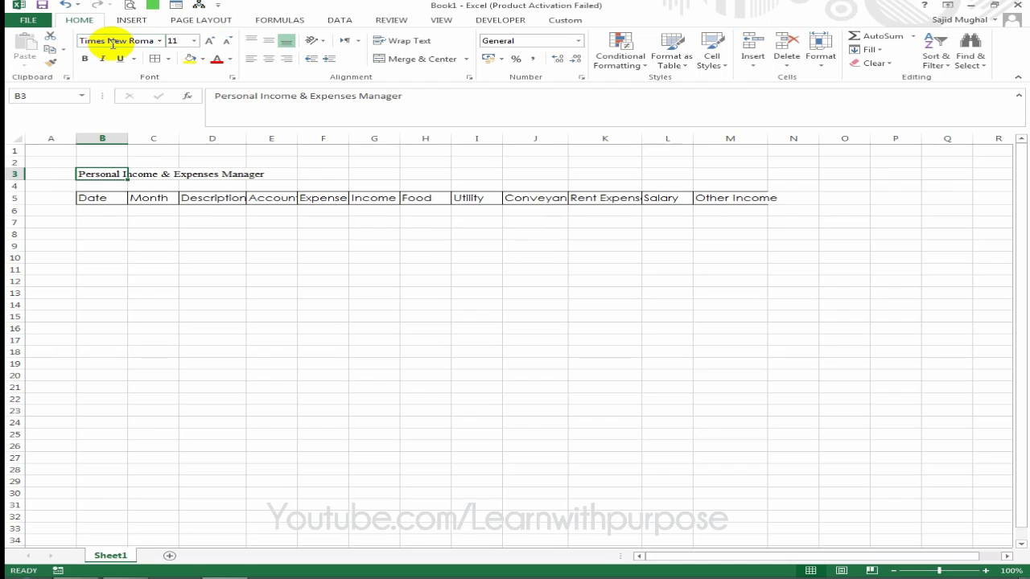
# Enlarge the title text in cell B3 to font size 24.
pyautogui.click(213, 40)
pyautogui.click(214, 40)
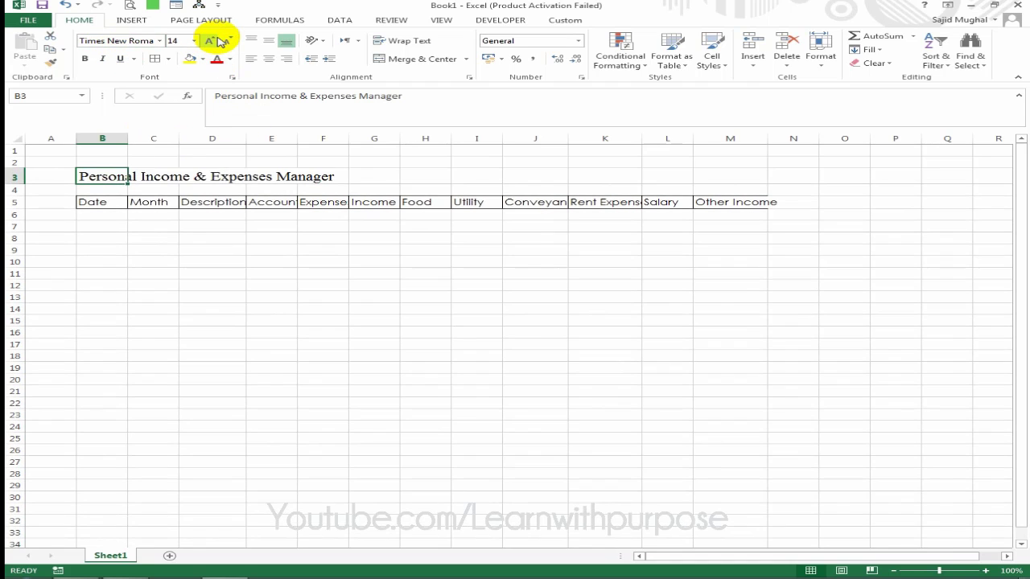
pyautogui.click(211, 40)
pyautogui.click(210, 40)
pyautogui.click(211, 40)
pyautogui.click(211, 40)
pyautogui.click(211, 40)
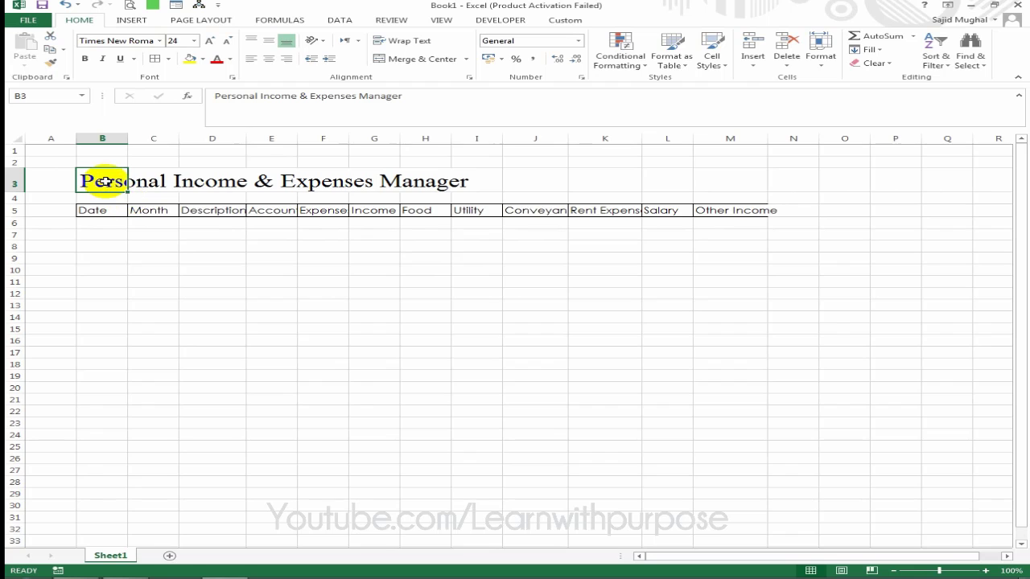
# Fill the title range B3:I3 with yellow.
pyautogui.moveTo(106, 182); pyautogui.dragTo(476, 180)
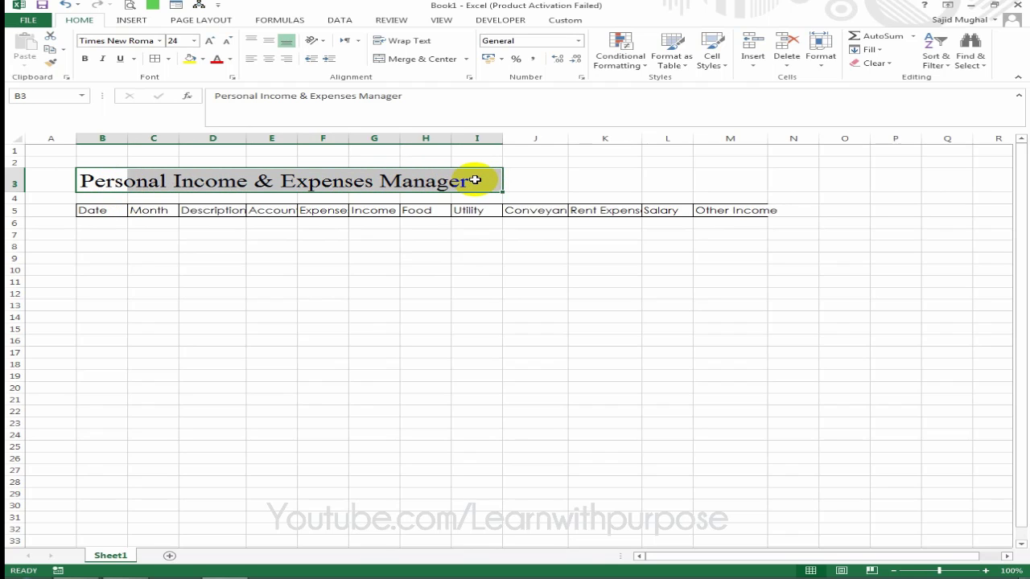
pyautogui.click(190, 59)
pyautogui.click(368, 274)
# Make the header cells B5:M5 bold and fill them with light green.
pyautogui.moveTo(110, 212); pyautogui.dragTo(699, 209)
pyautogui.hotkey('ctrl', 'b')
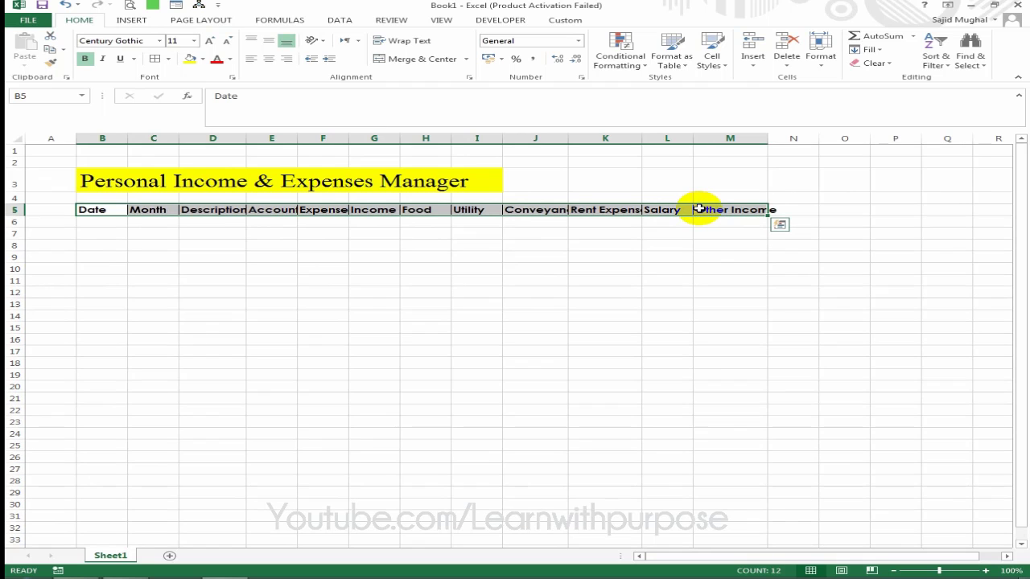
pyautogui.click(193, 61)
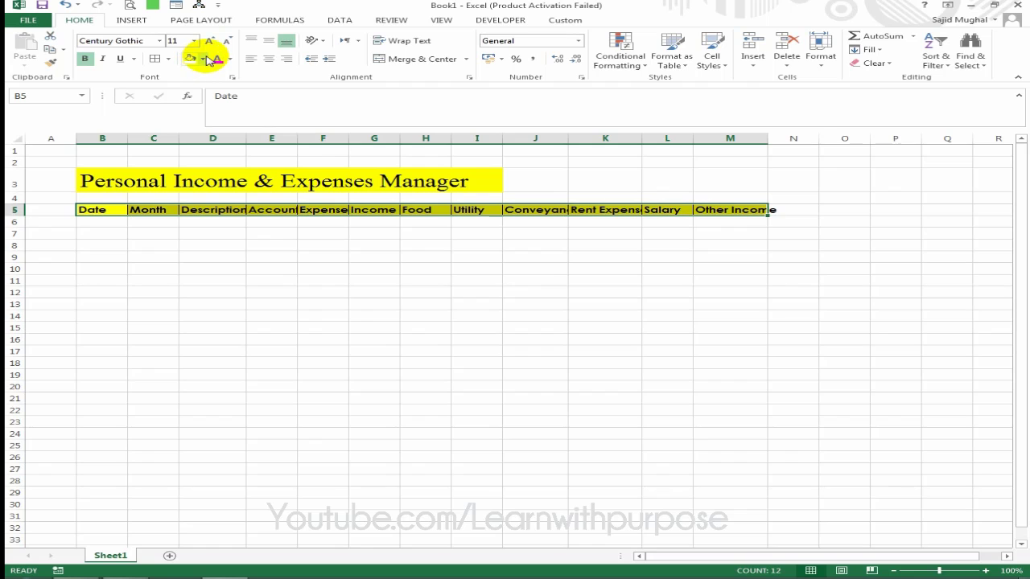
pyautogui.click(203, 60)
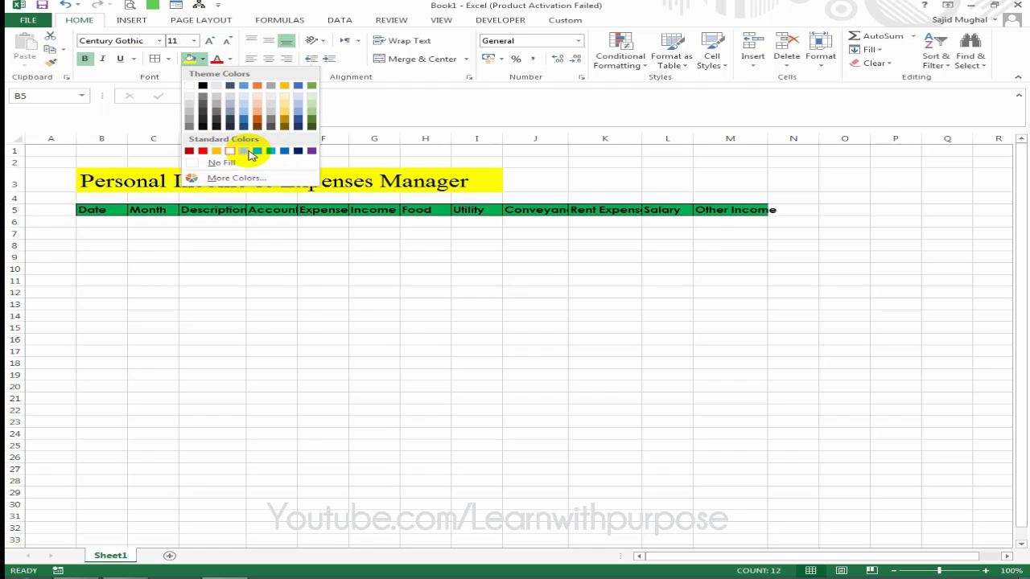
pyautogui.click(258, 151)
pyautogui.click(407, 280)
# Autofit all columns of the sheet to their contents.
pyautogui.click(212, 243)
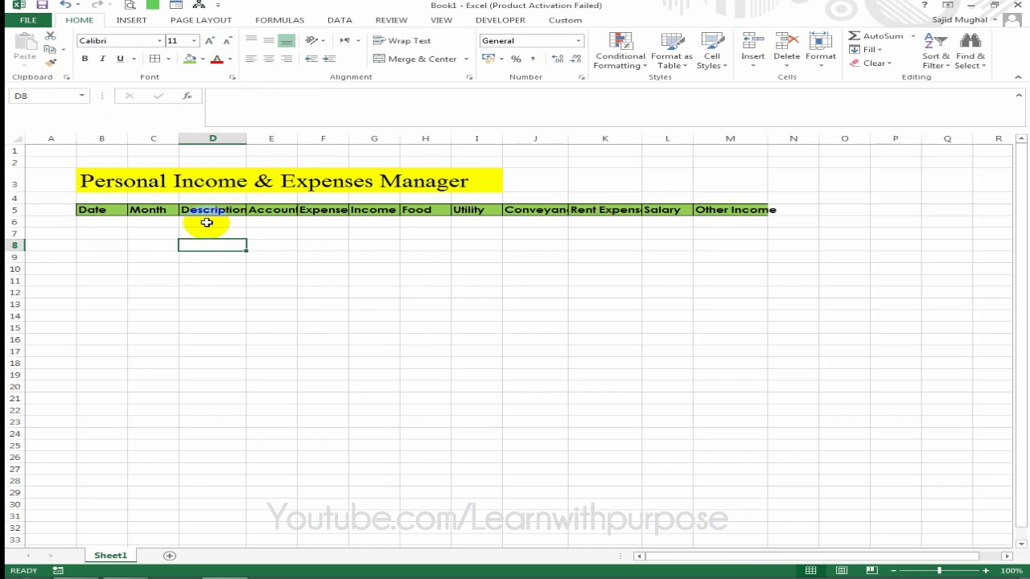
pyautogui.hotkey('ctrl', 'a')
pyautogui.doubleClick(247, 136)
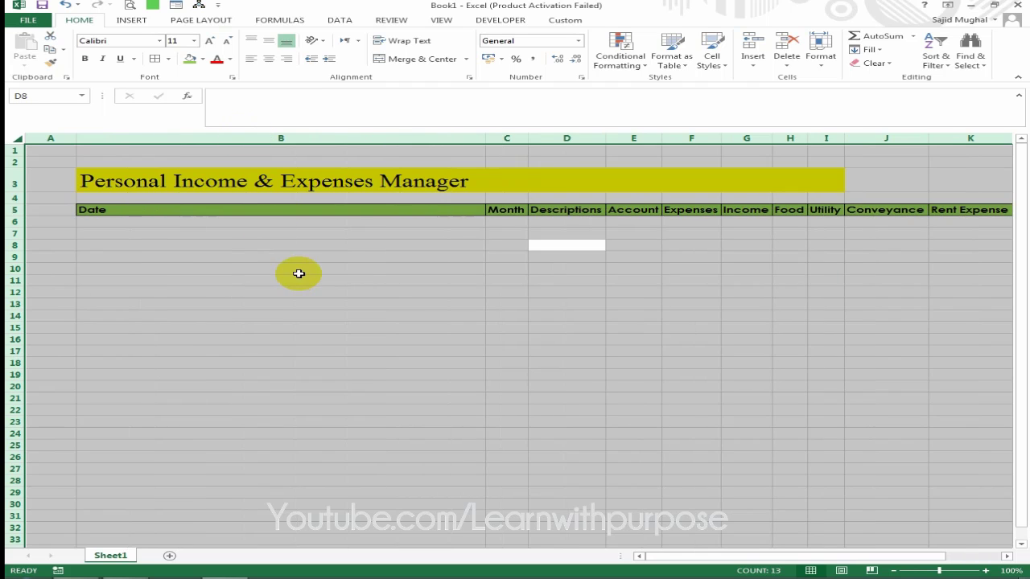
# Narrow column B manually to slightly wider than the Date header needs.
pyautogui.click(298, 269)
pyautogui.moveTo(486, 138); pyautogui.dragTo(140, 154)
pyautogui.click(230, 235)
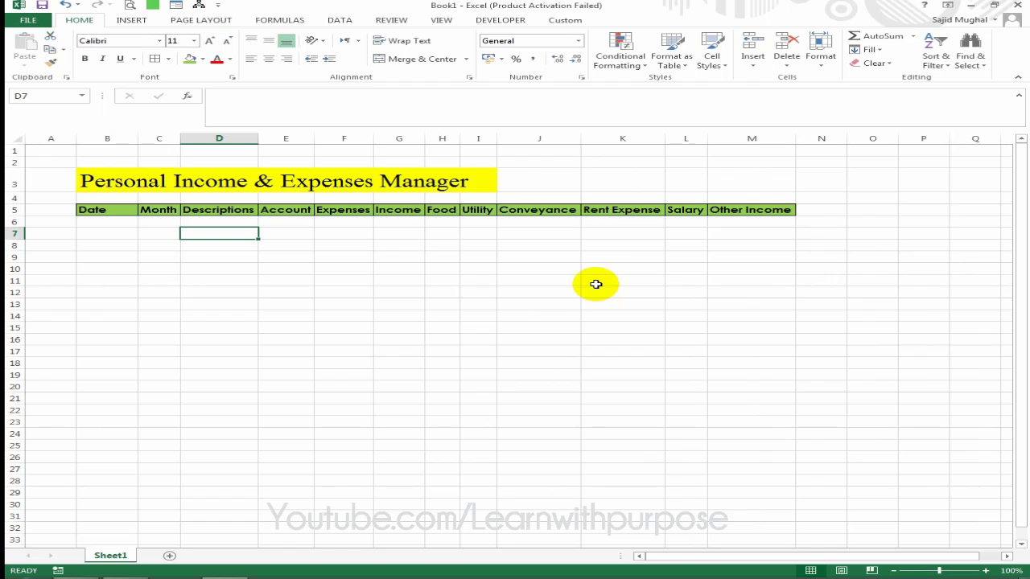
# Insert an entire blank row above the header row, between the title and the column headers.
pyautogui.press('Up')
pyautogui.press('Up')
pyautogui.press('Left')
pyautogui.press('Left')
pyautogui.hotkey('ctrl', 'shift', '+')
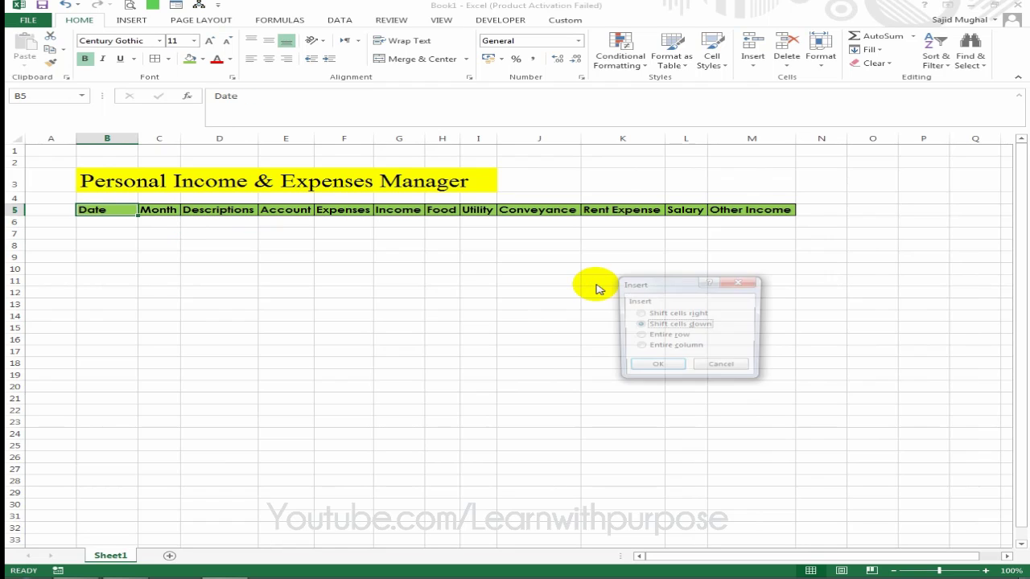
pyautogui.press('r')
pyautogui.press('Return')
# Enter the date 1-1 in cell B7 as the first entry under the Date header.
pyautogui.press('Down')
pyautogui.press('Down')
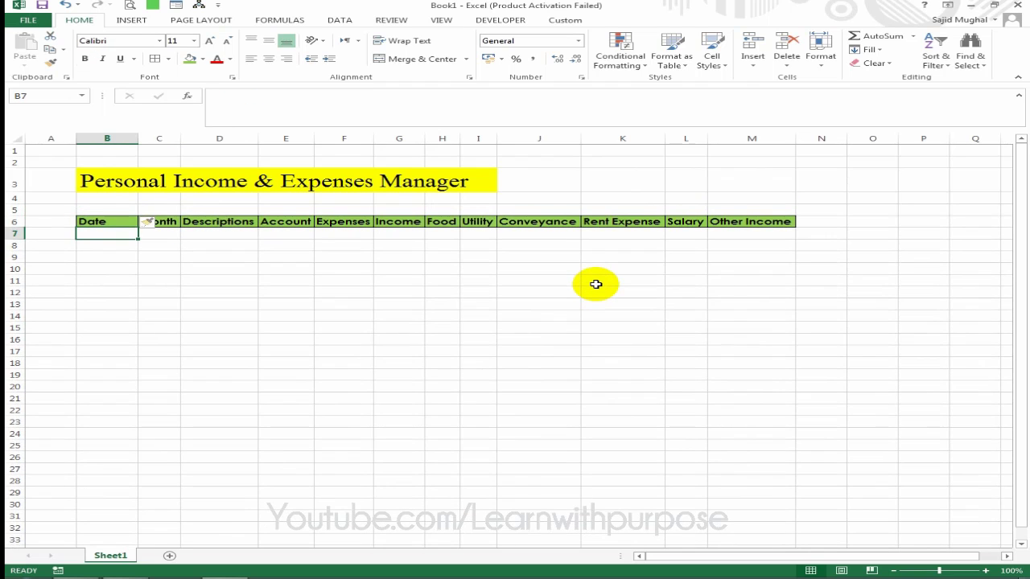
pyautogui.press('Right')
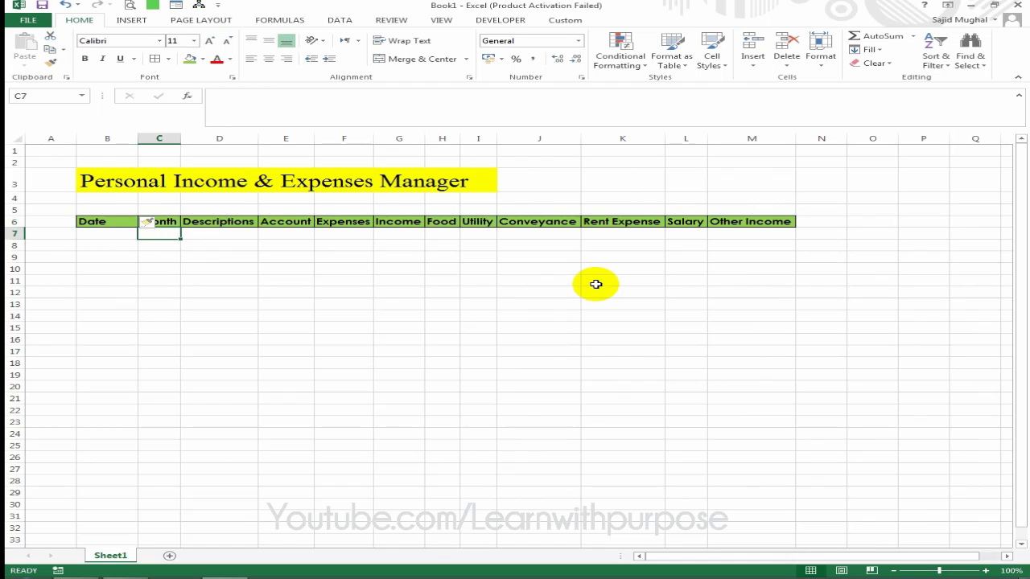
pyautogui.press('Left')
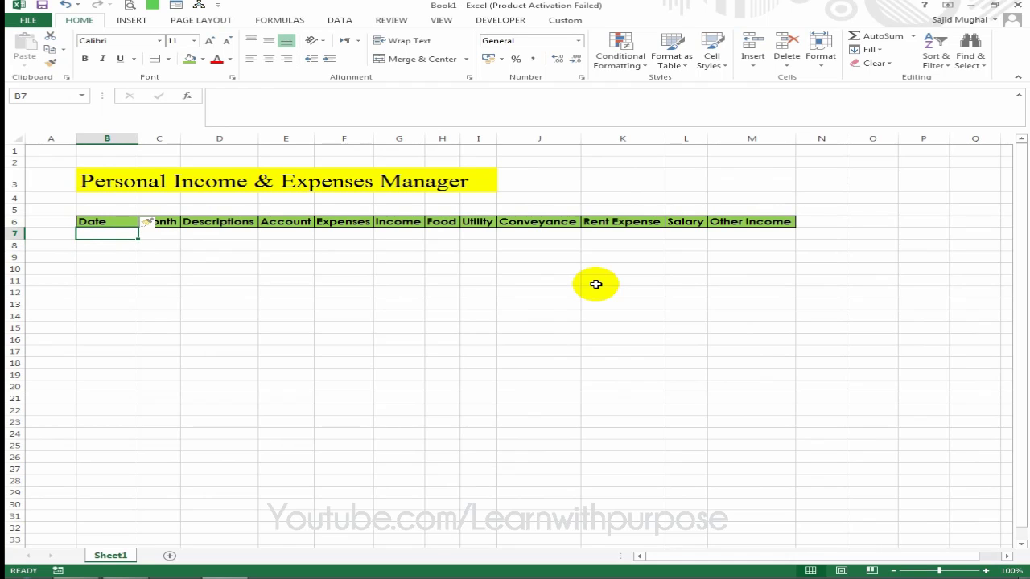
pyautogui.write('1-1')
pyautogui.press('Return')
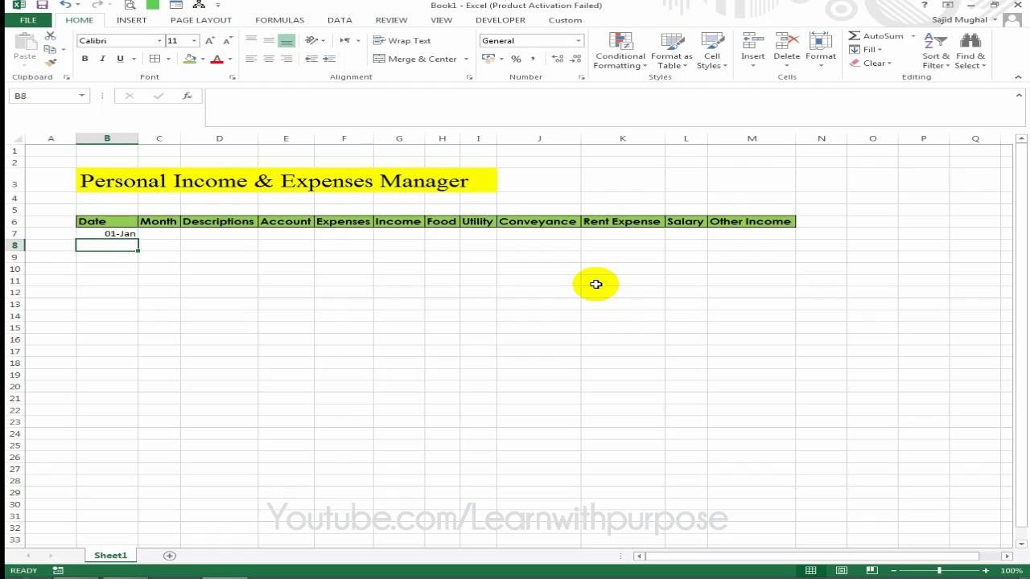
# Enter =TEXT(B7,"MMMM") under the Month header in row 7 and widen the Month column.
pyautogui.press('Up')
pyautogui.press('Right')
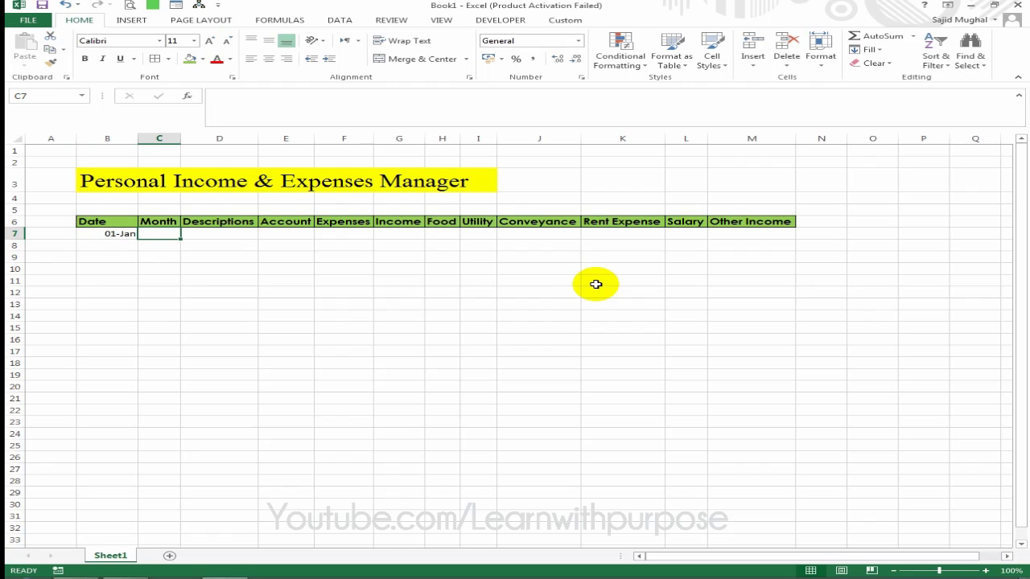
pyautogui.write('=')
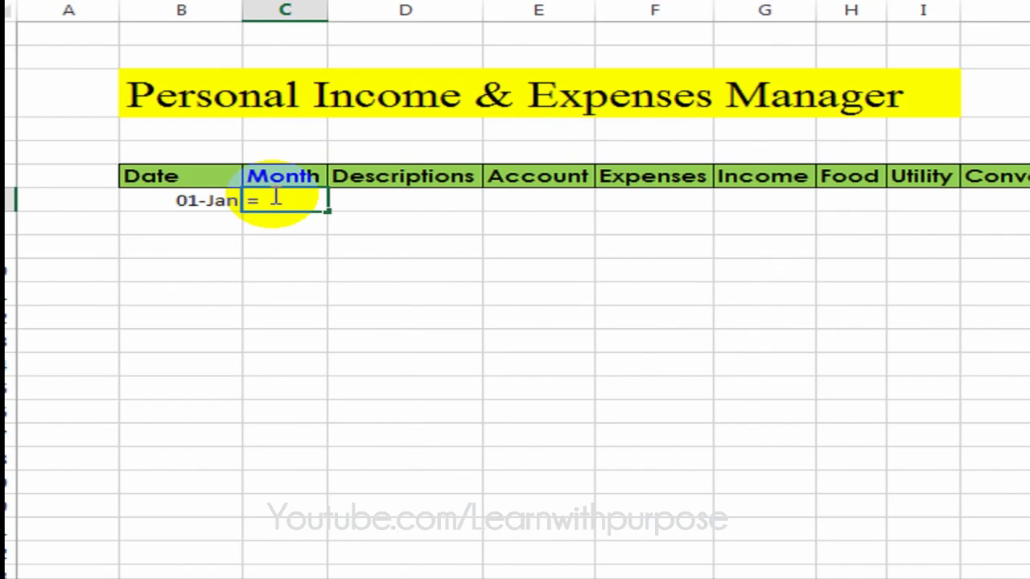
pyautogui.write('tex')
pyautogui.press('Tab')
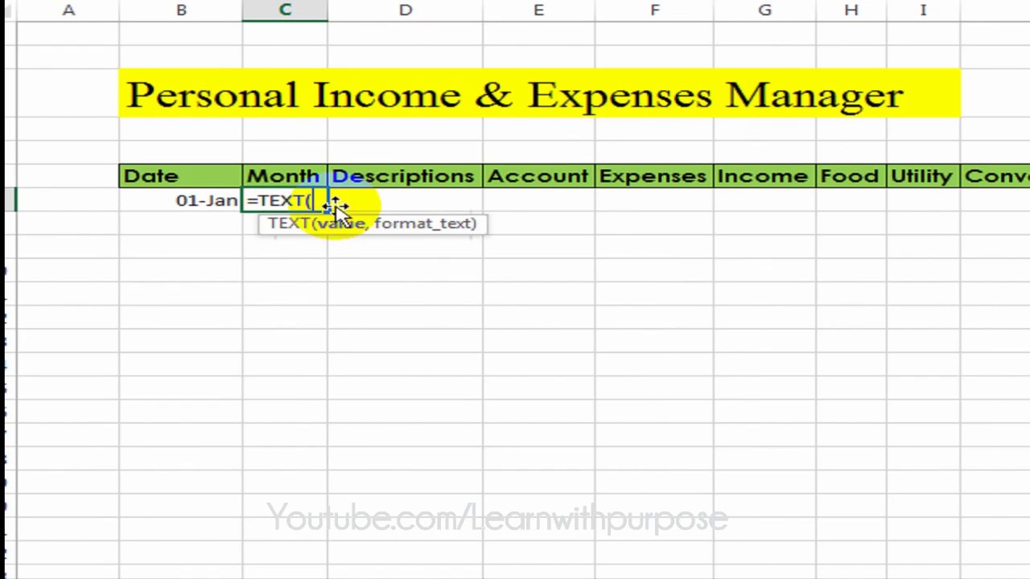
pyautogui.click(178, 200)
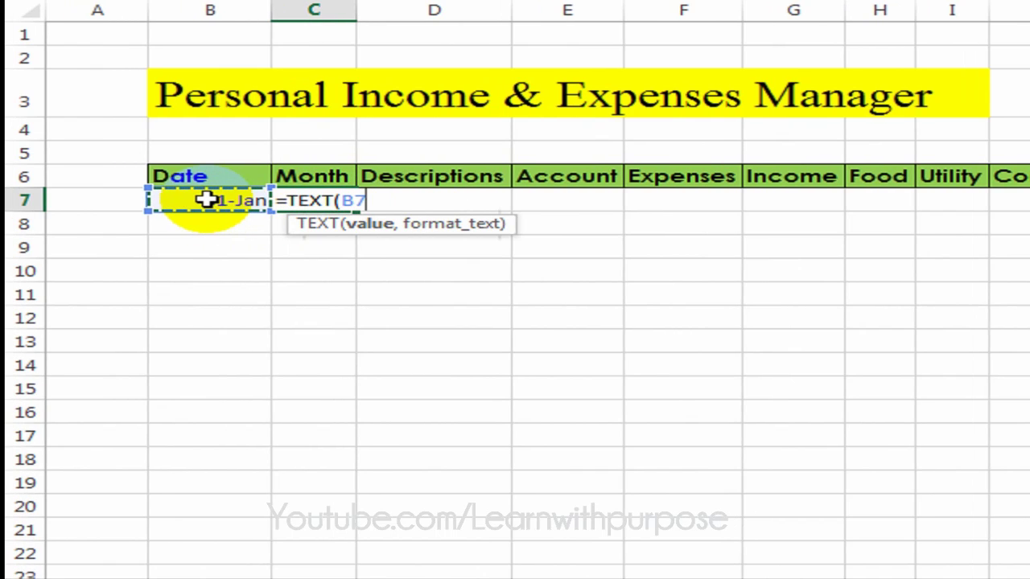
pyautogui.write(',')
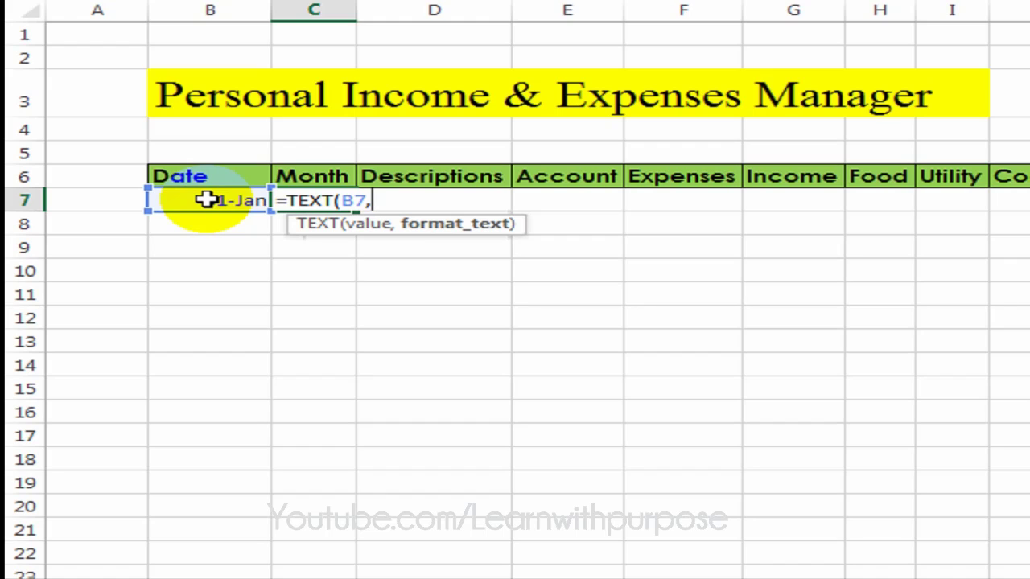
pyautogui.write('"')
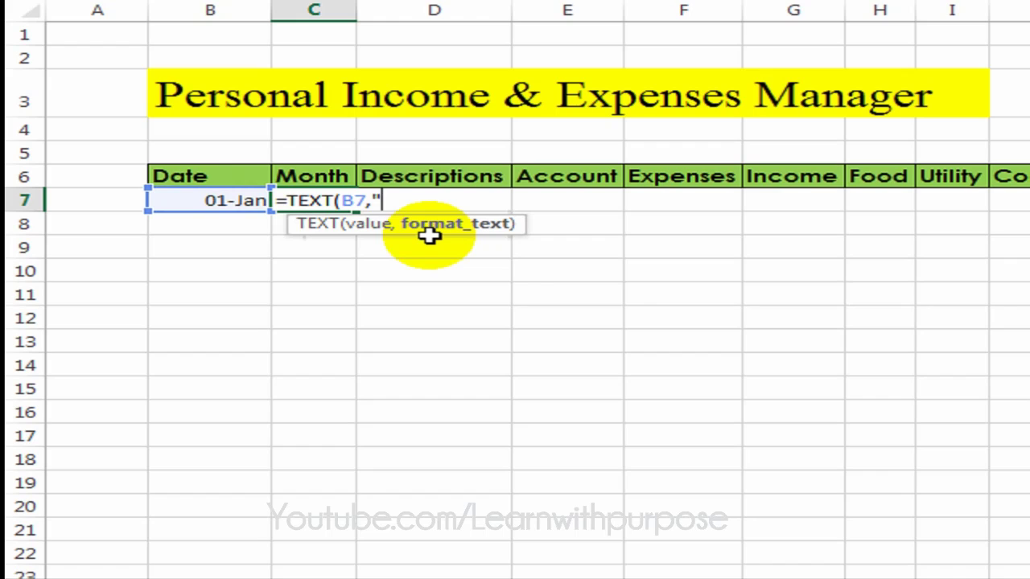
pyautogui.write('MMMM')
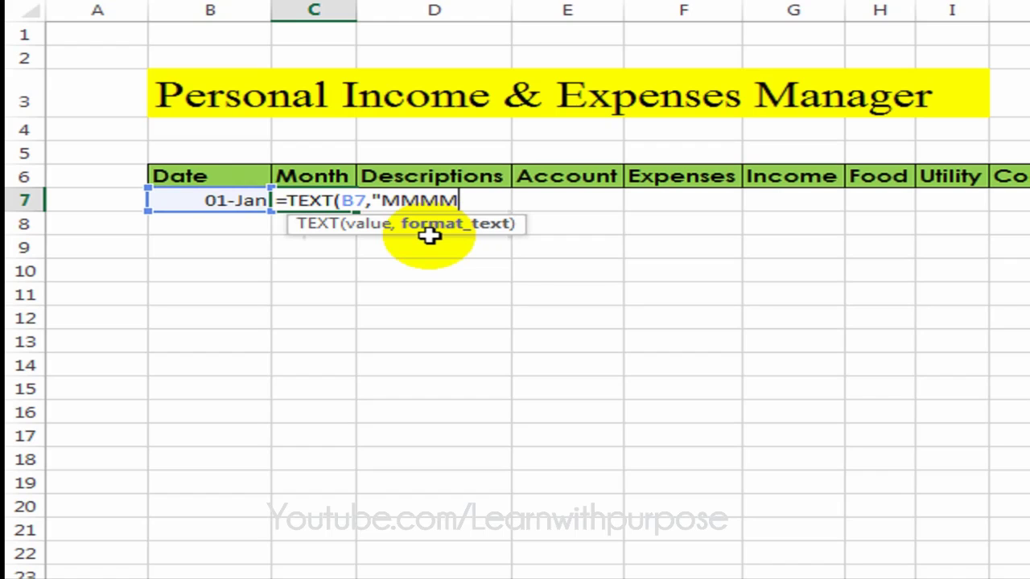
pyautogui.write('"')
pyautogui.press('Return')
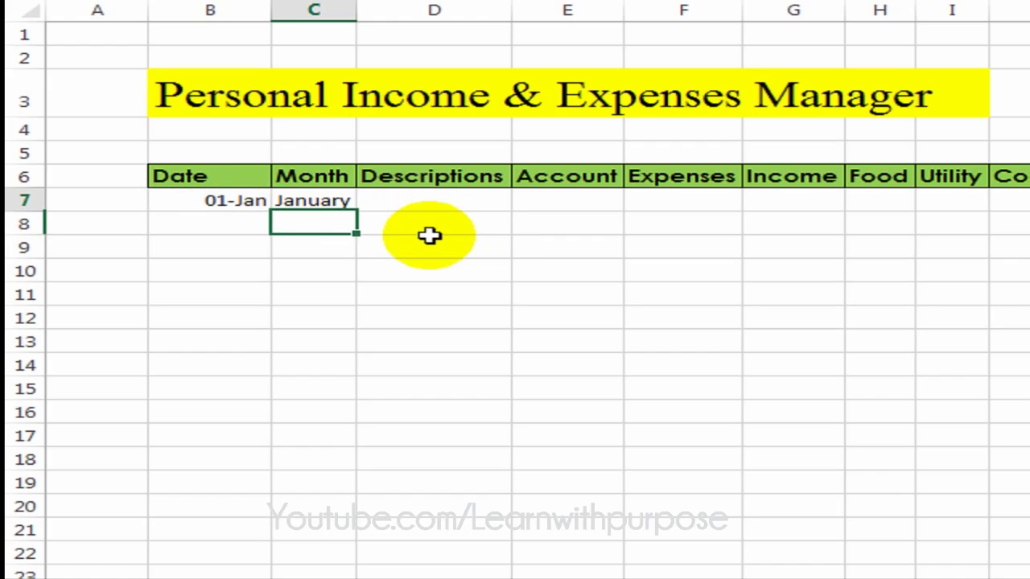
pyautogui.press('Up')
pyautogui.moveTo(356, 12); pyautogui.dragTo(425, 12)
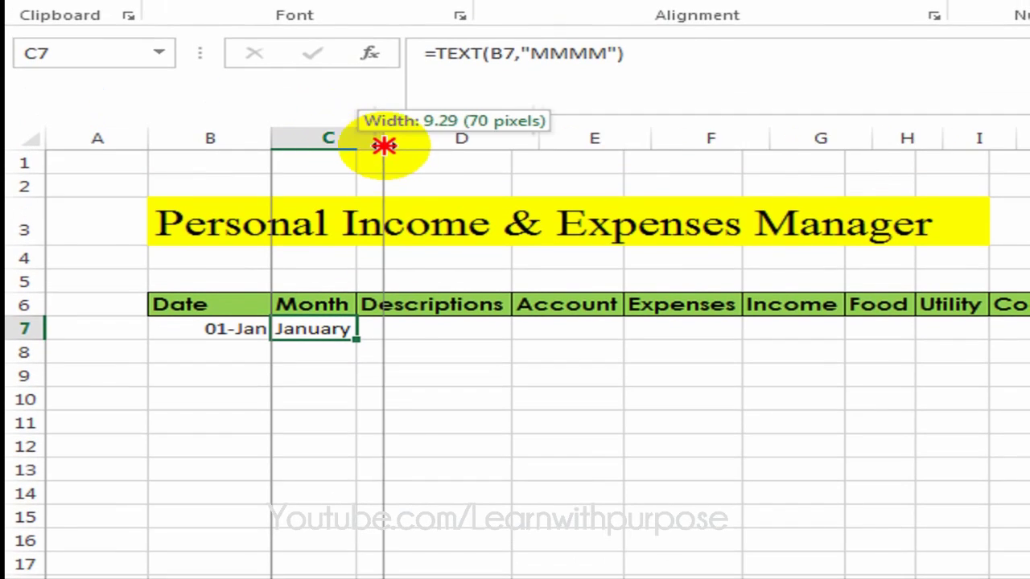
# Enter a dash under Descriptions and Salary under Account for the 01-Jan entry in row 7.
pyautogui.press('Right')
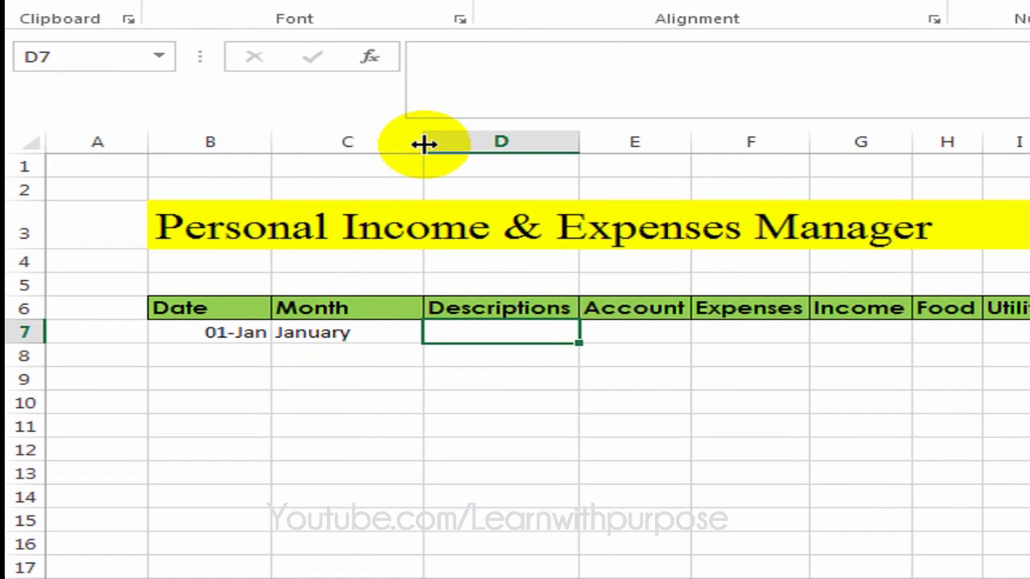
pyautogui.write('-')
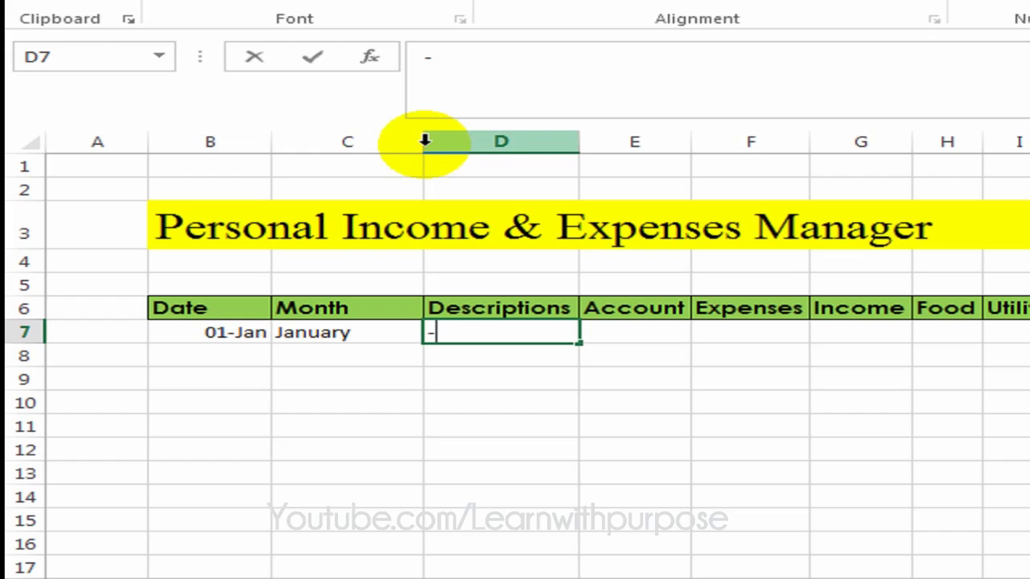
pyautogui.press('Return')
pyautogui.press('Up')
pyautogui.press('Right')
pyautogui.press('Left')
pyautogui.press('Right')
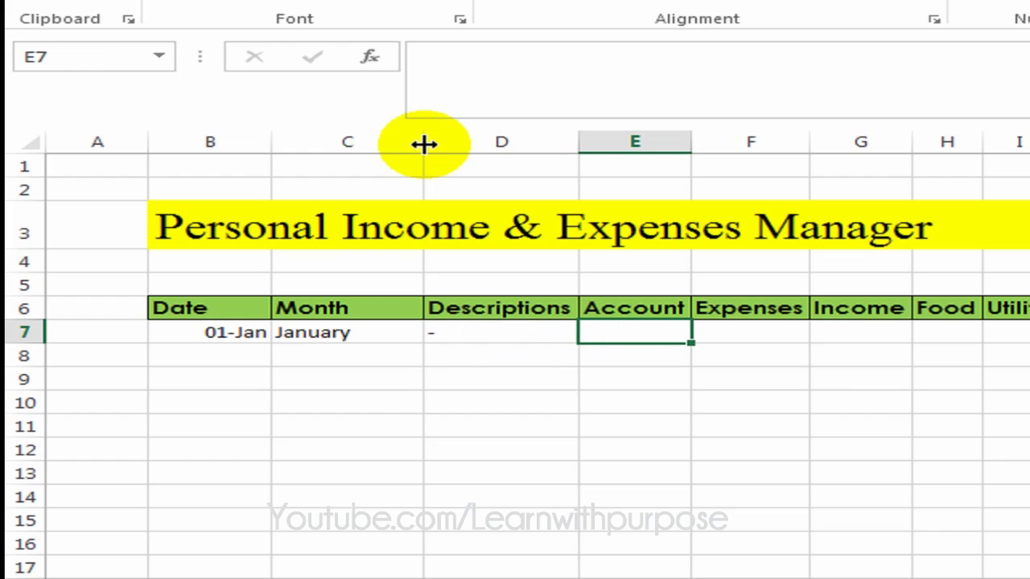
pyautogui.write('Salary')
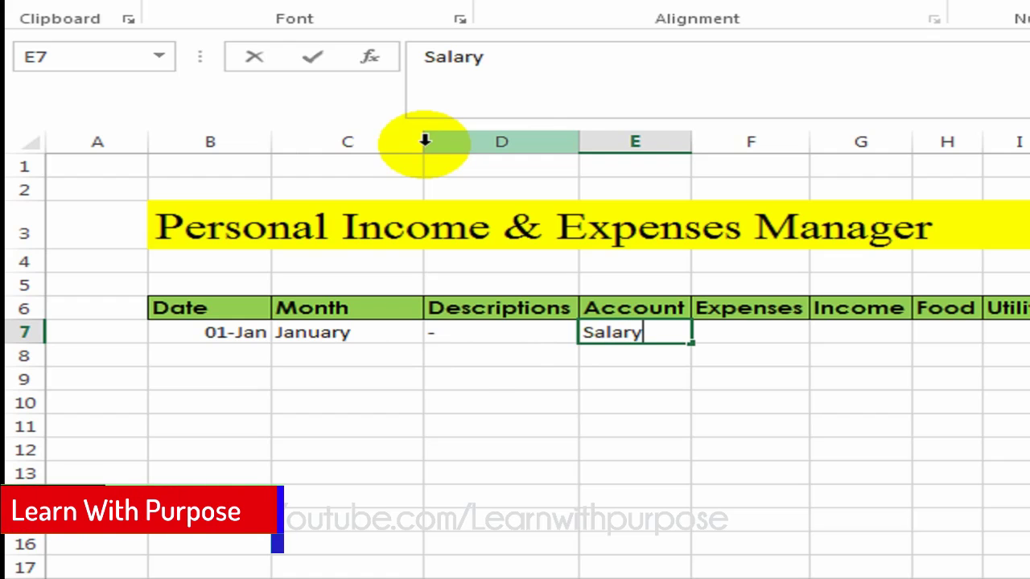
pyautogui.press('Return')
# Fill the Income column cells from G7 downward, about 20 rows, with a light blue theme colour.
pyautogui.press('Up')
pyautogui.press('Right')
pyautogui.press('Right')
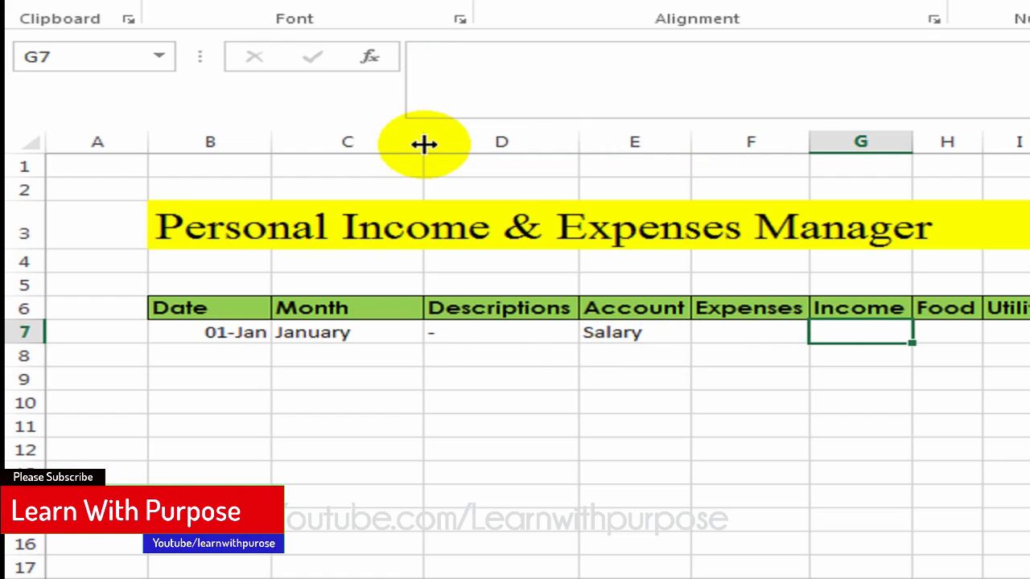
pyautogui.press('Left')
pyautogui.press('Left')
pyautogui.press('Right')
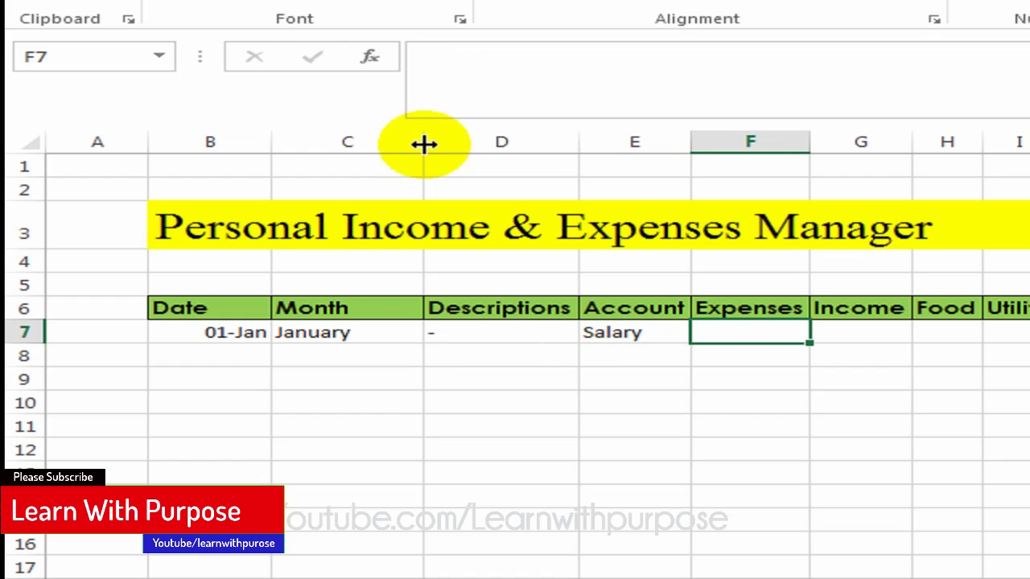
pyautogui.press('Right')
pyautogui.hotkey('shift', 'Down')
pyautogui.hotkey('shift', 'Down')
pyautogui.hotkey('shift', 'Down')
pyautogui.hotkey('shift', 'Down')
pyautogui.hotkey('shift', 'Down')
pyautogui.hotkey('shift', 'Down')
pyautogui.hotkey('shift', 'Down')
pyautogui.hotkey('shift', 'Down')
pyautogui.hotkey('shift', 'Down')
pyautogui.hotkey('shift', 'Down')
pyautogui.hotkey('shift', 'Down')
pyautogui.hotkey('shift', 'Down')
pyautogui.hotkey('shift', 'Down')
pyautogui.hotkey('shift', 'Down')
pyautogui.hotkey('shift', 'Down')
pyautogui.hotkey('shift', 'Down')
pyautogui.hotkey('shift', 'Down')
pyautogui.hotkey('shift', 'Down')
pyautogui.hotkey('shift', 'Down')
pyautogui.hotkey('shift', 'Down')
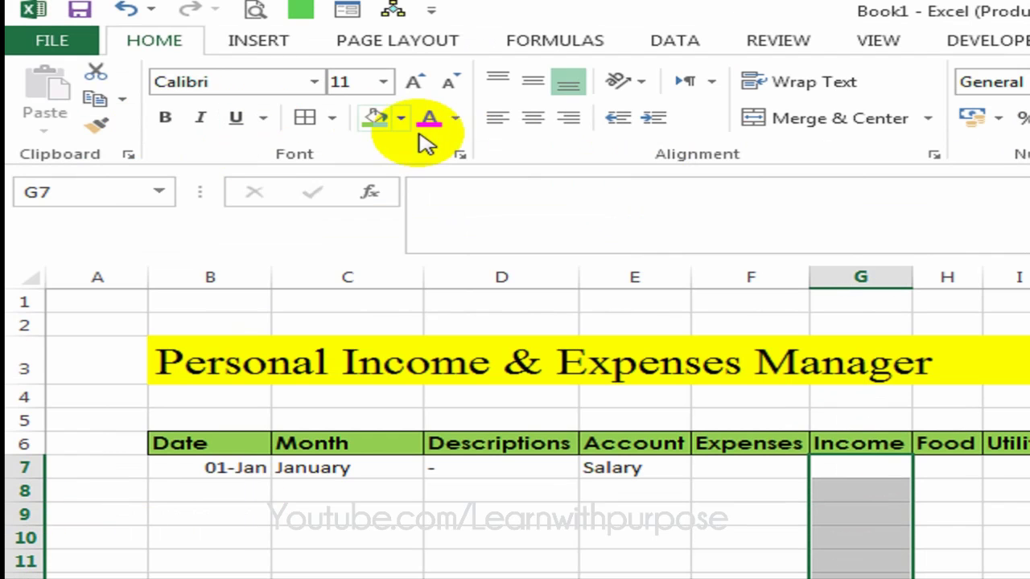
pyautogui.click(401, 119)
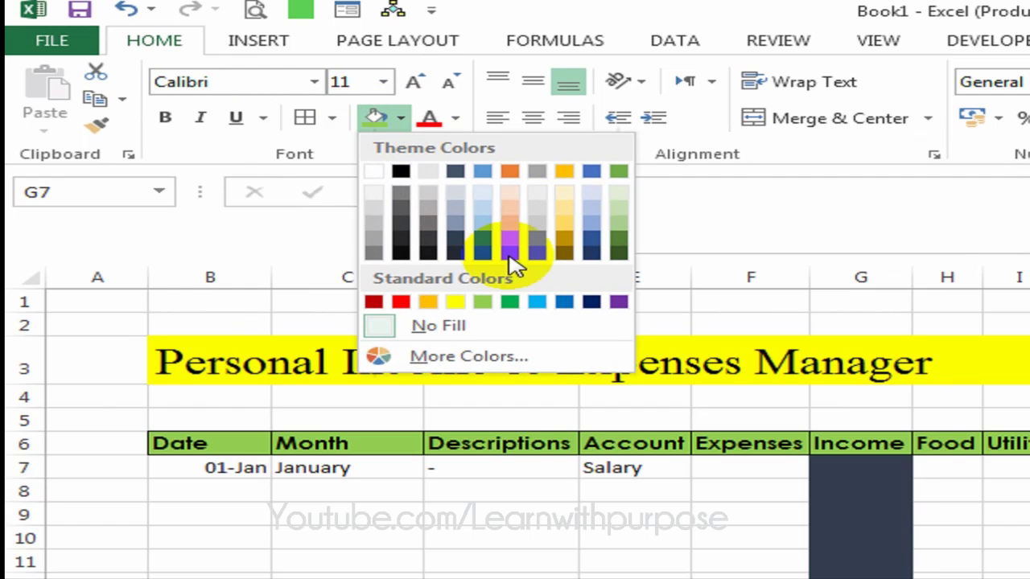
pyautogui.click(592, 195)
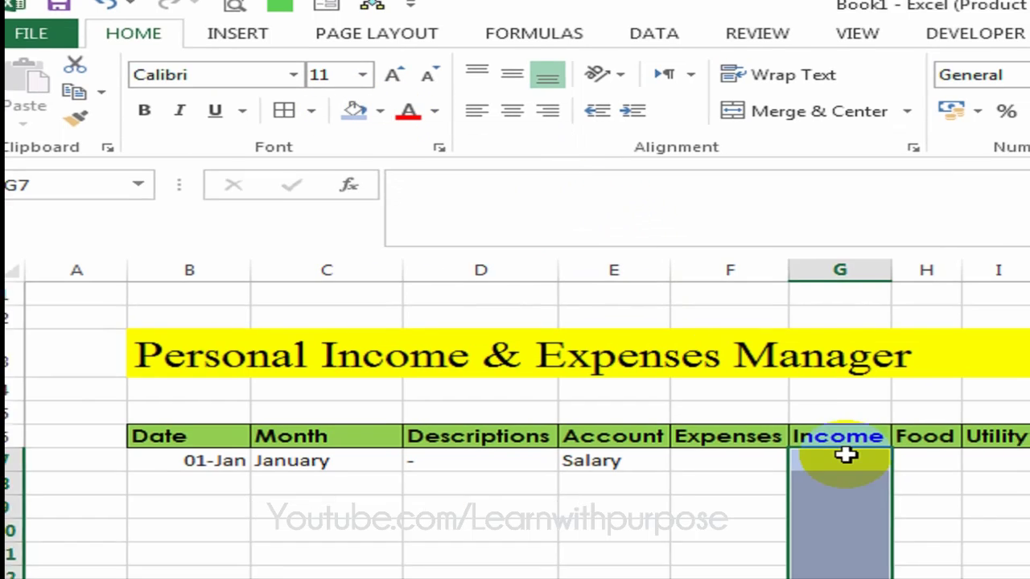
# Fill the Expenses column cells from F7 downward with a light grey theme colour.
pyautogui.moveTo(748, 471); pyautogui.dragTo(745, 568)
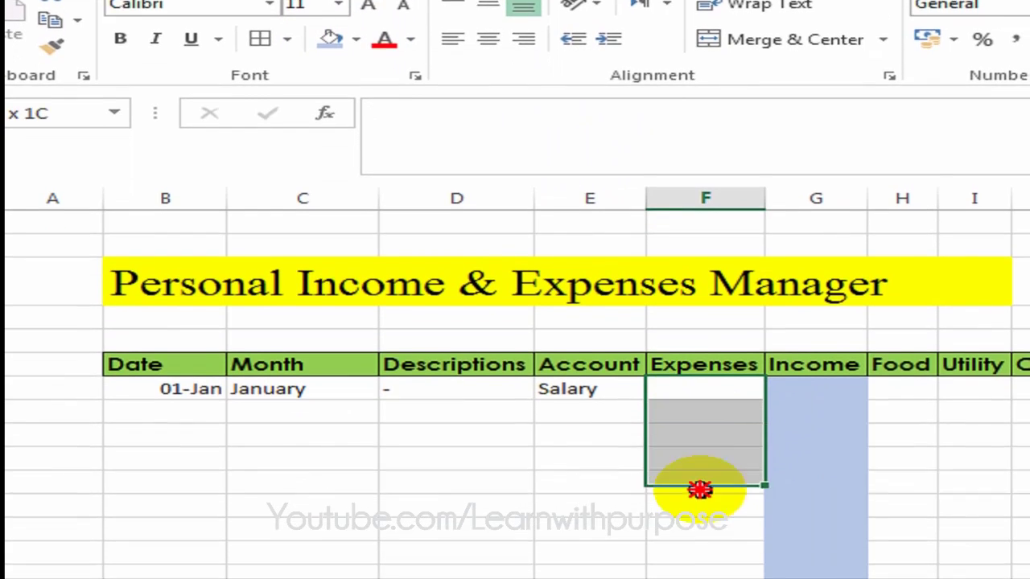
pyautogui.moveTo(700, 489); pyautogui.dragTo(682, 578)
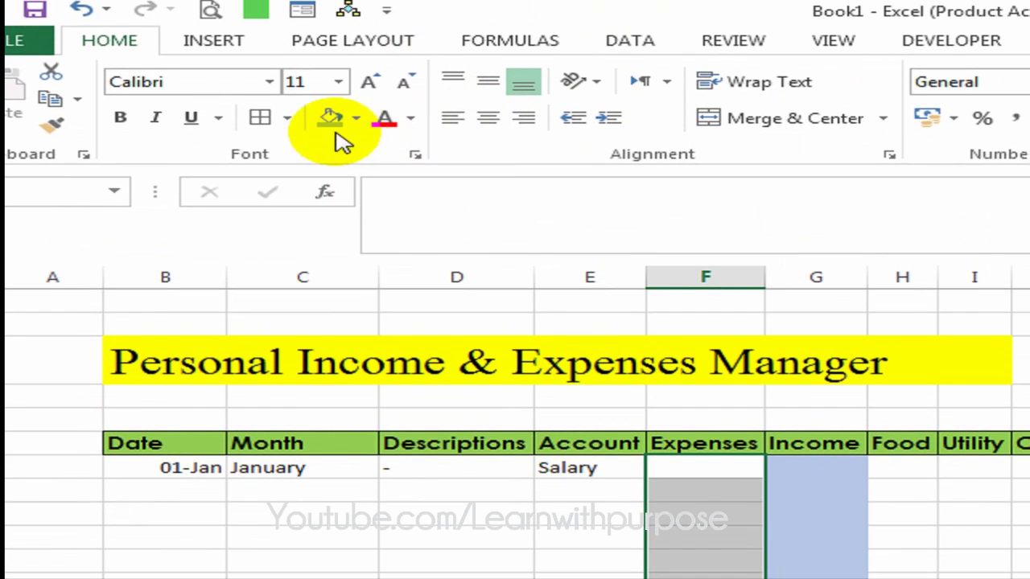
pyautogui.click(344, 119)
pyautogui.click(356, 119)
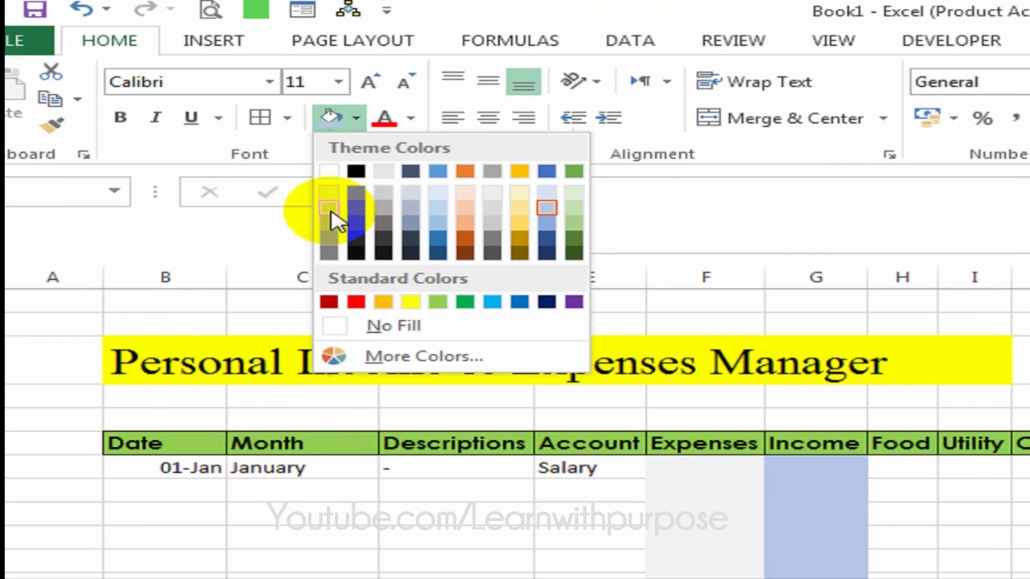
pyautogui.click(337, 218)
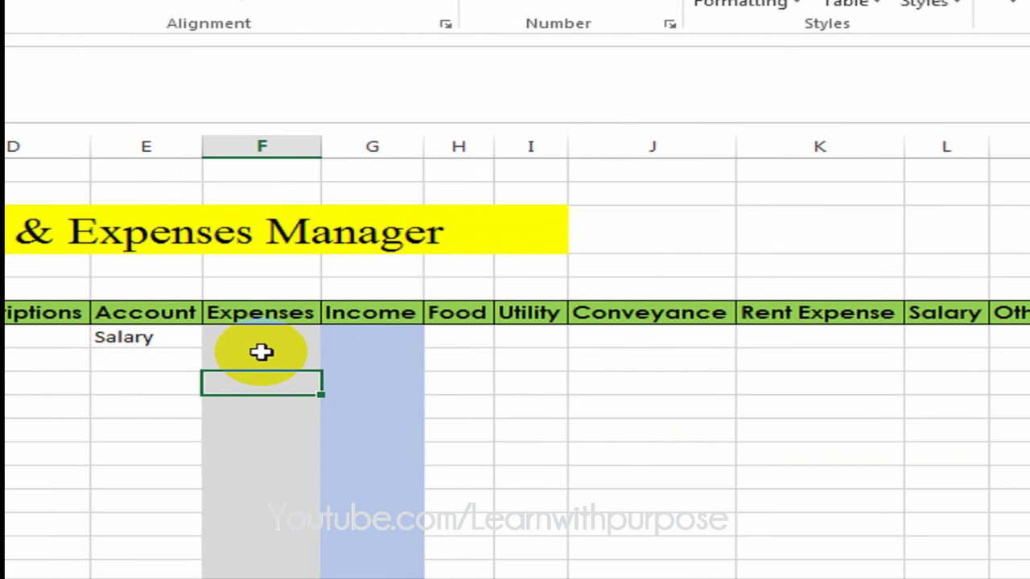
# Enter 60000 under Income in row 7 as the salary amount.
pyautogui.click(238, 344)
pyautogui.press('Left')
pyautogui.press('Right')
pyautogui.press('Right')
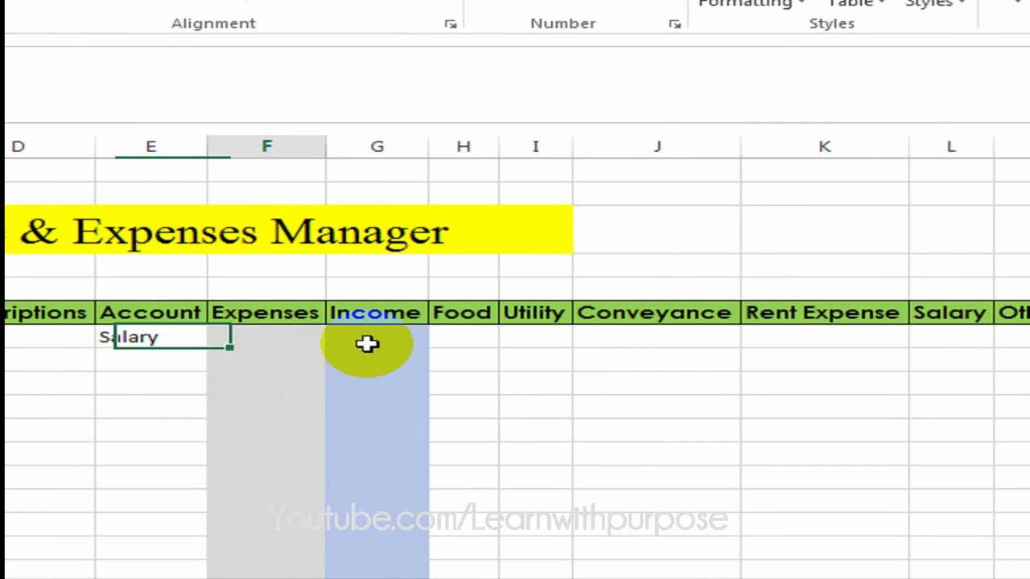
pyautogui.press('Left')
pyautogui.press('Right')
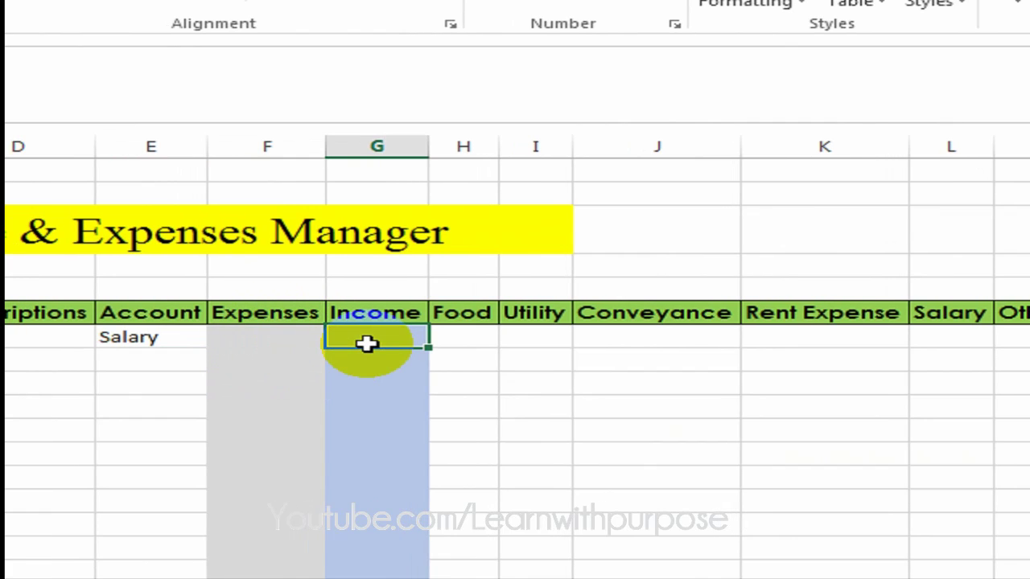
pyautogui.write('60000')
pyautogui.press('Return')
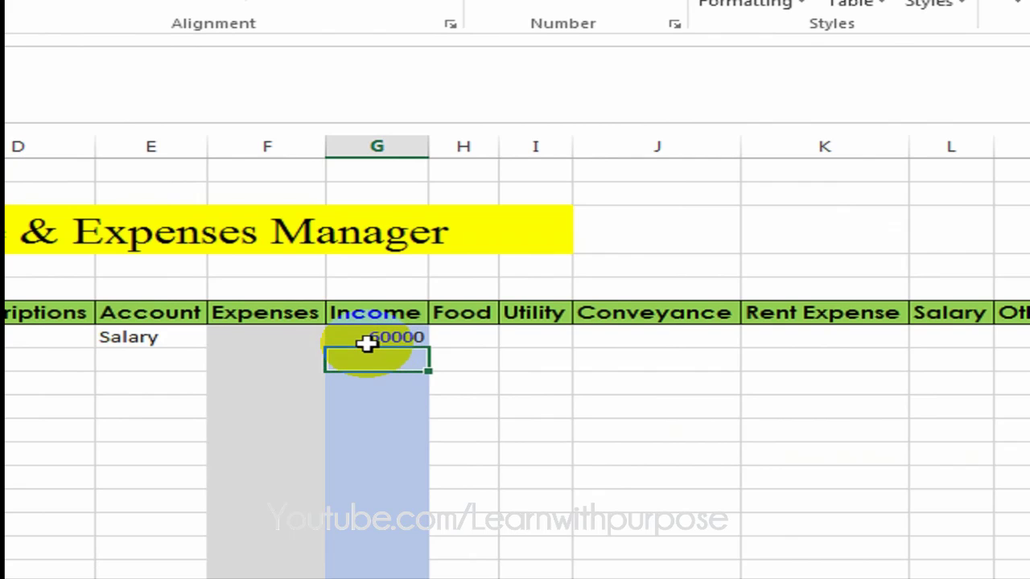
# Format the Income cells from G7 downward with comma style and no decimal places.
pyautogui.click(368, 341)
pyautogui.hotkey('shift', 'Down')
pyautogui.hotkey('shift', 'Down')
pyautogui.hotkey('shift', 'Down')
pyautogui.hotkey('shift', 'Down')
pyautogui.hotkey('shift', 'Down')
pyautogui.hotkey('shift', 'Down')
pyautogui.hotkey('shift', 'Down')
pyautogui.hotkey('shift', 'Down')
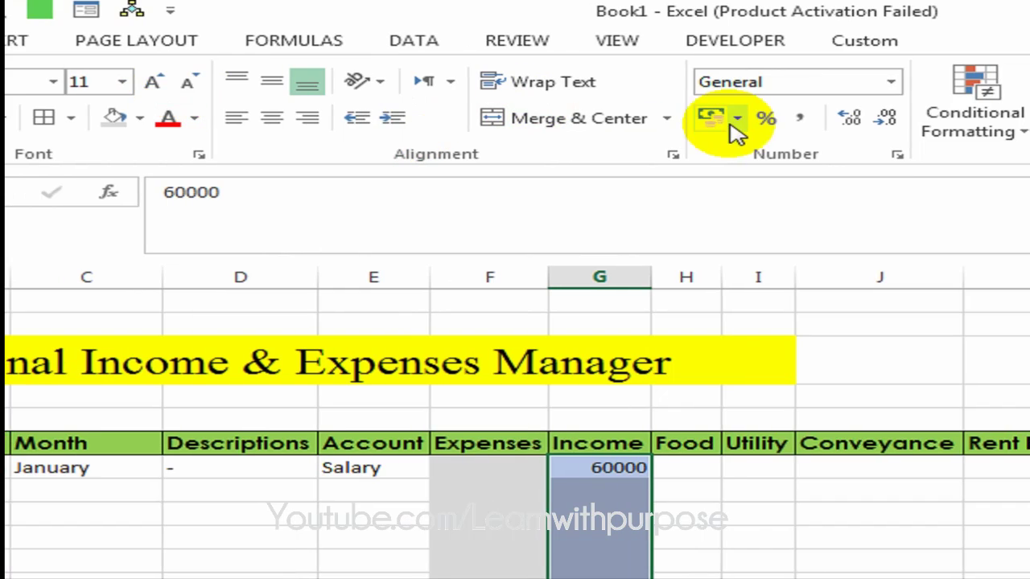
pyautogui.click(789, 117)
pyautogui.click(795, 120)
pyautogui.click(796, 121)
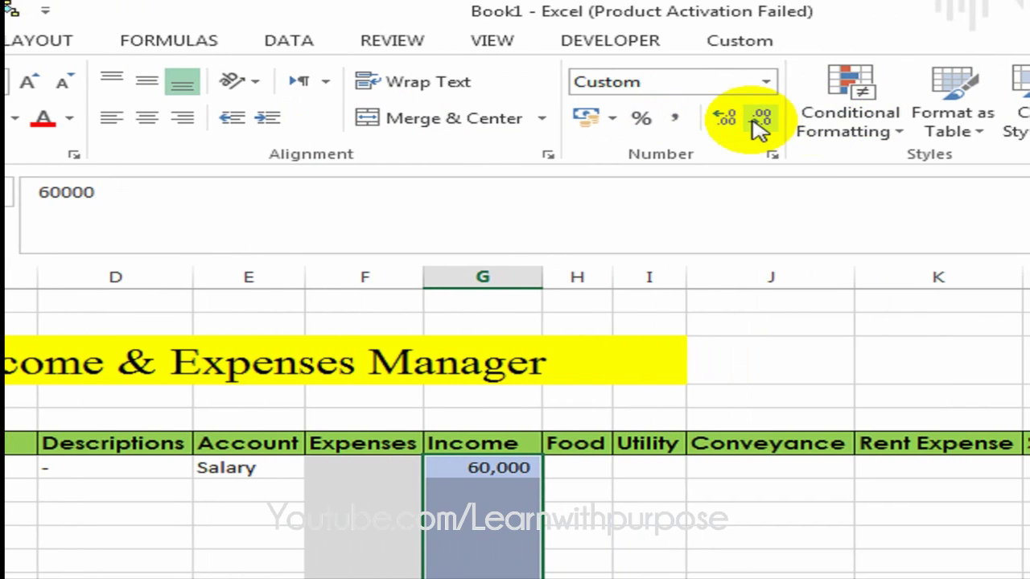
# Format the Expenses cells from F7 downward with comma style and no decimal places.
pyautogui.press('Left')
pyautogui.hotkey('shift', 'Down')
pyautogui.hotkey('shift', 'Down')
pyautogui.hotkey('shift', 'Down')
pyautogui.hotkey('shift', 'Down')
pyautogui.hotkey('shift', 'Down')
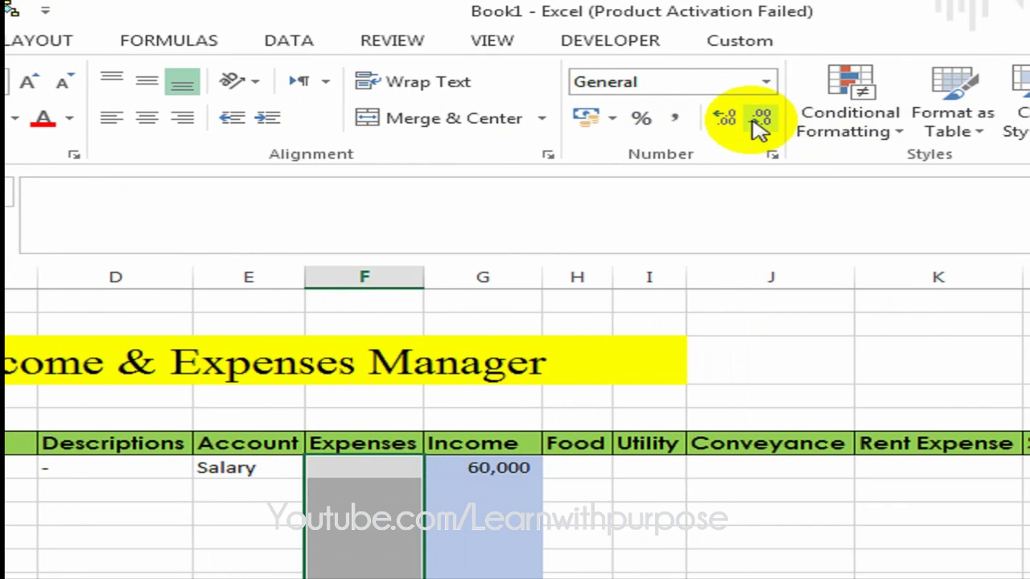
pyautogui.click(671, 120)
pyautogui.click(762, 120)
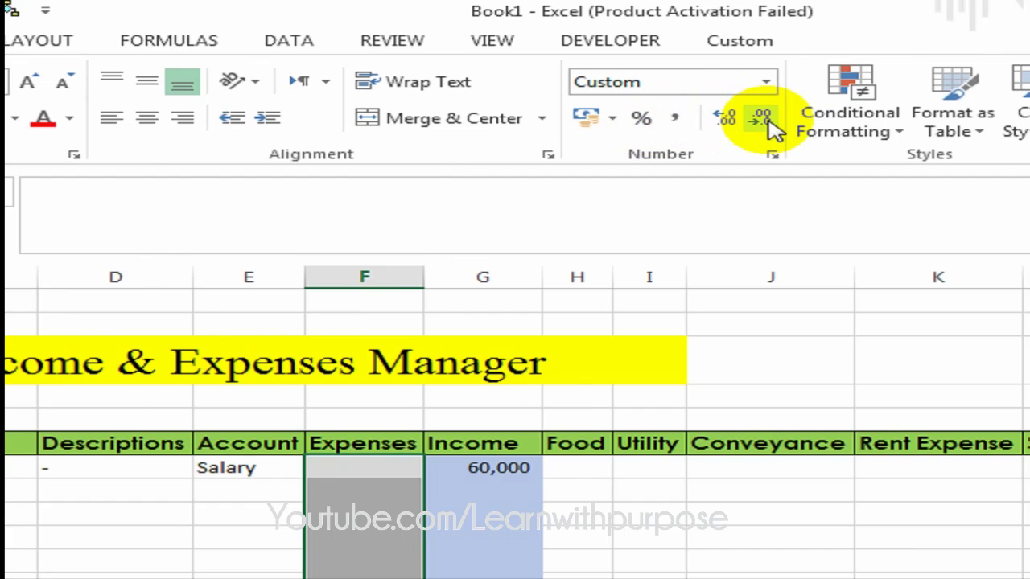
pyautogui.click(768, 121)
pyautogui.press('Right')
pyautogui.press('Right')
pyautogui.press('Left')
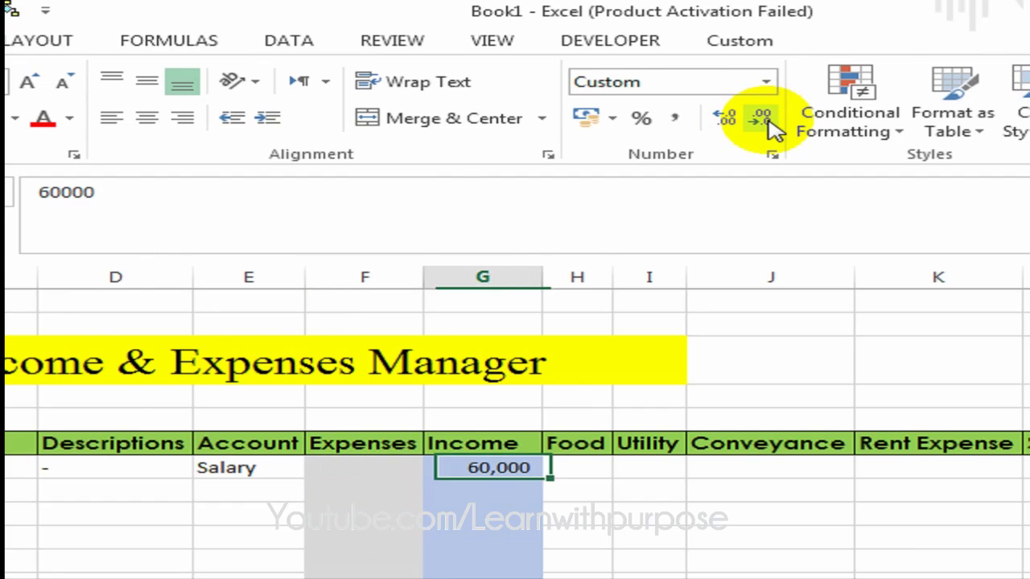
pyautogui.press('Left')
pyautogui.press('Left')
pyautogui.press('Right')
pyautogui.press('Right')
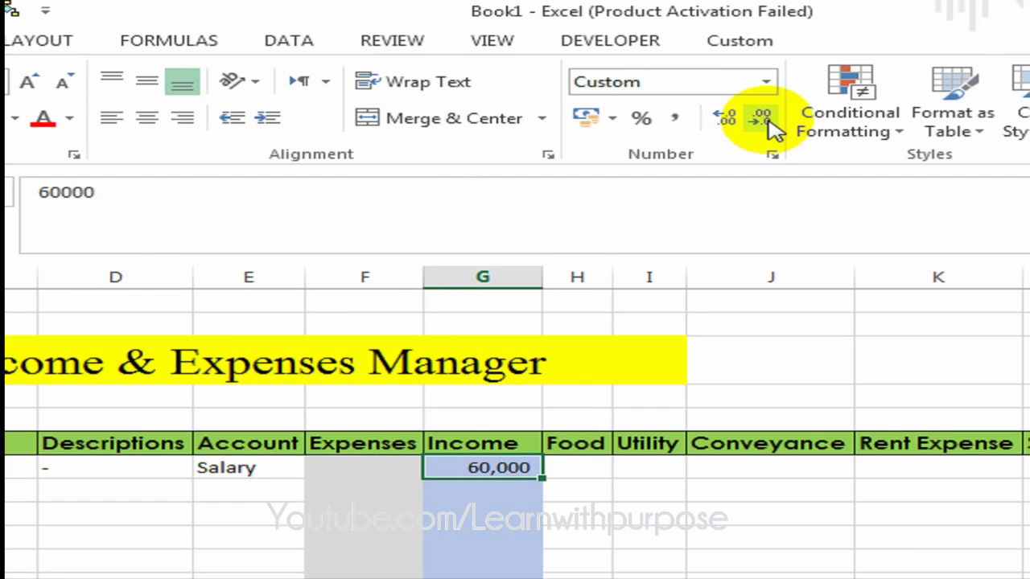
# Enter the formula =IF(E7=$L$6,G7,0) in Salary cell L7.
pyautogui.press('Right')
pyautogui.press('Right')
pyautogui.press('Right')
pyautogui.press('Right')
pyautogui.press('Right')
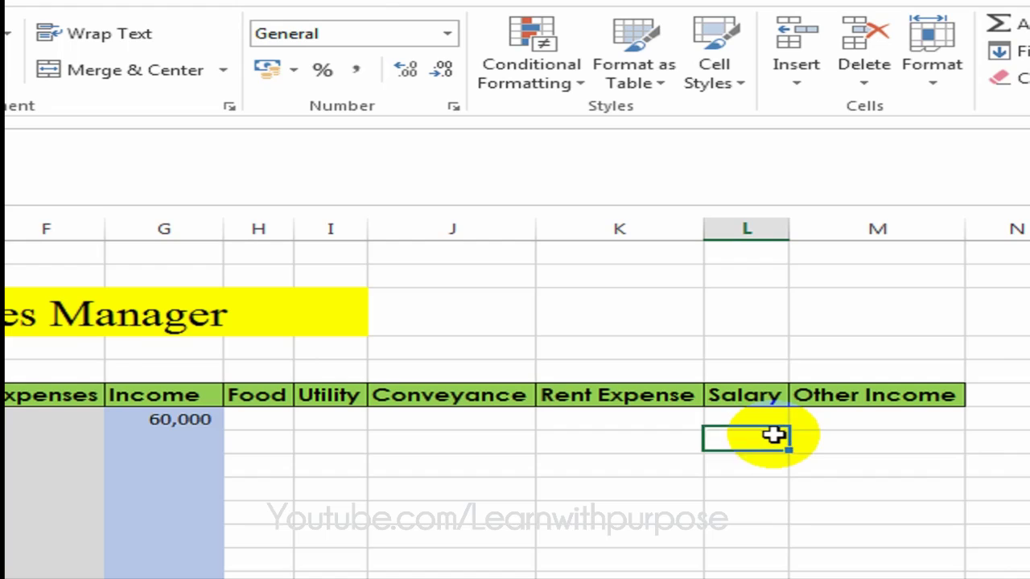
pyautogui.write('=')
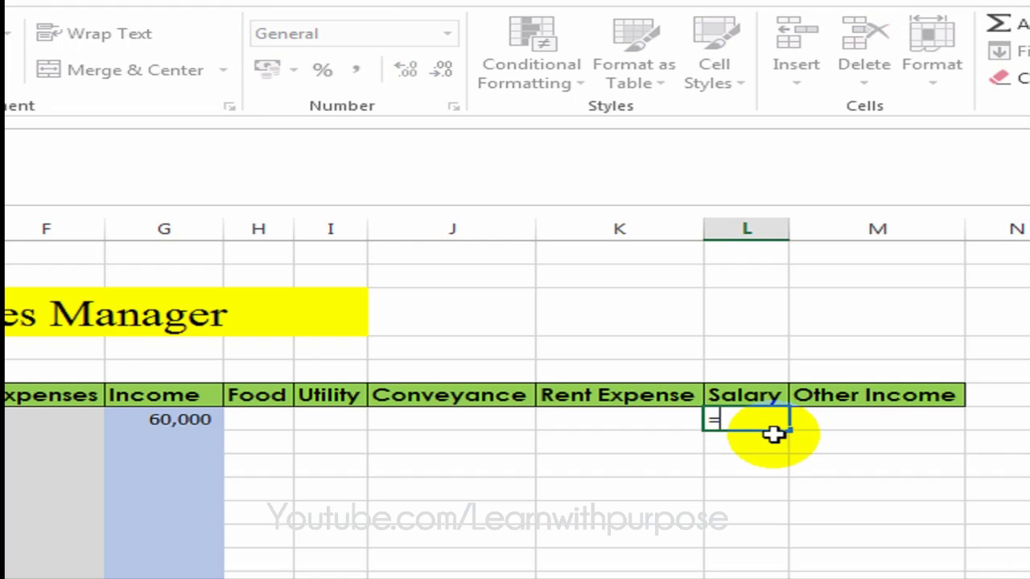
pyautogui.write('If')
pyautogui.press('Tab')
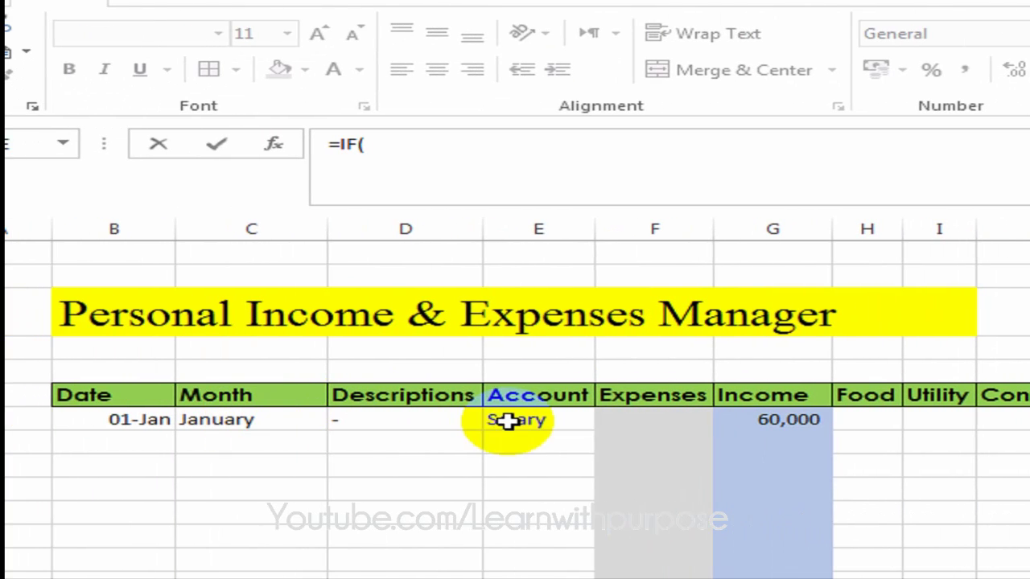
pyautogui.click(541, 415)
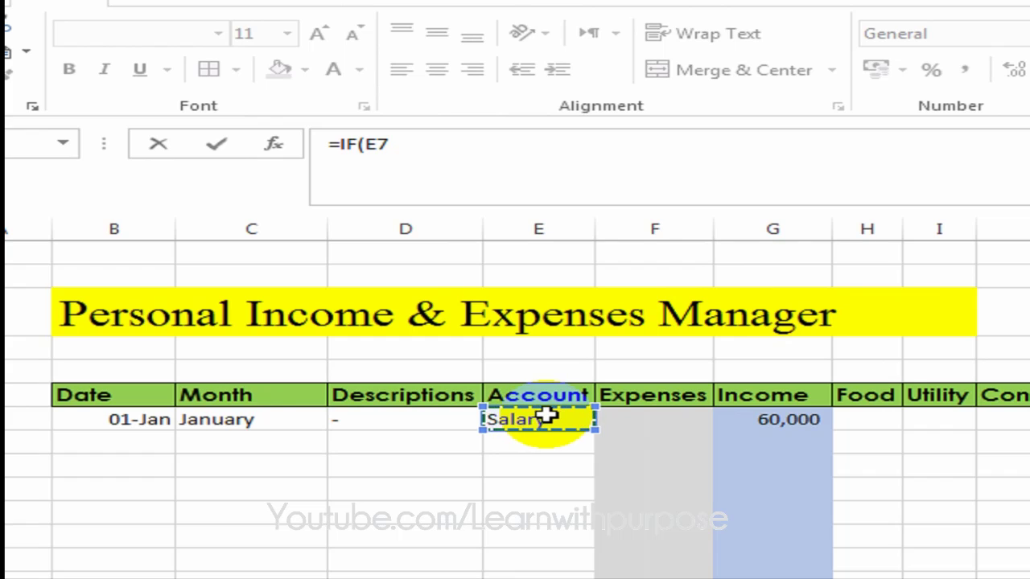
pyautogui.write('=')
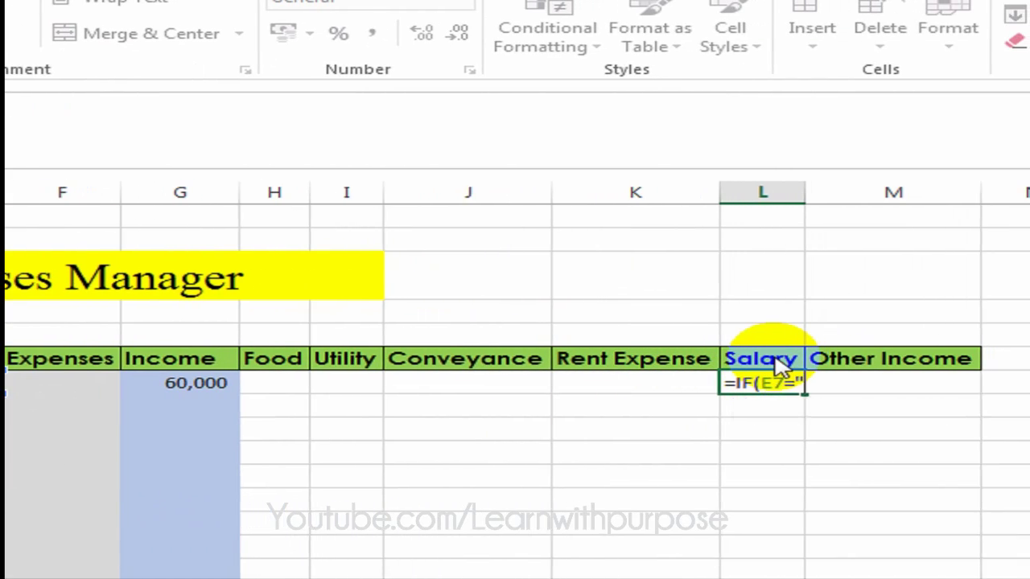
pyautogui.press('Return')
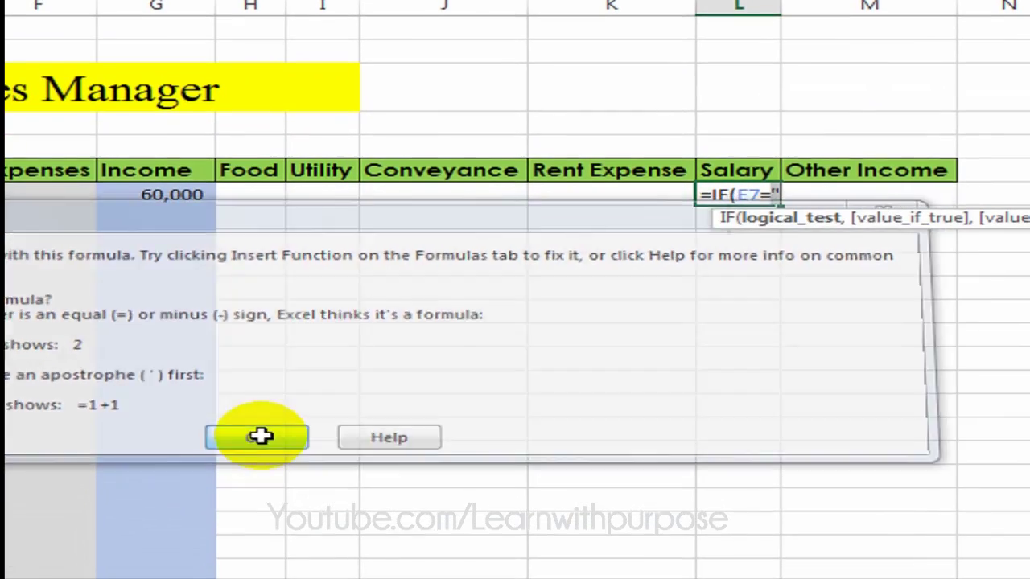
pyautogui.click(260, 436)
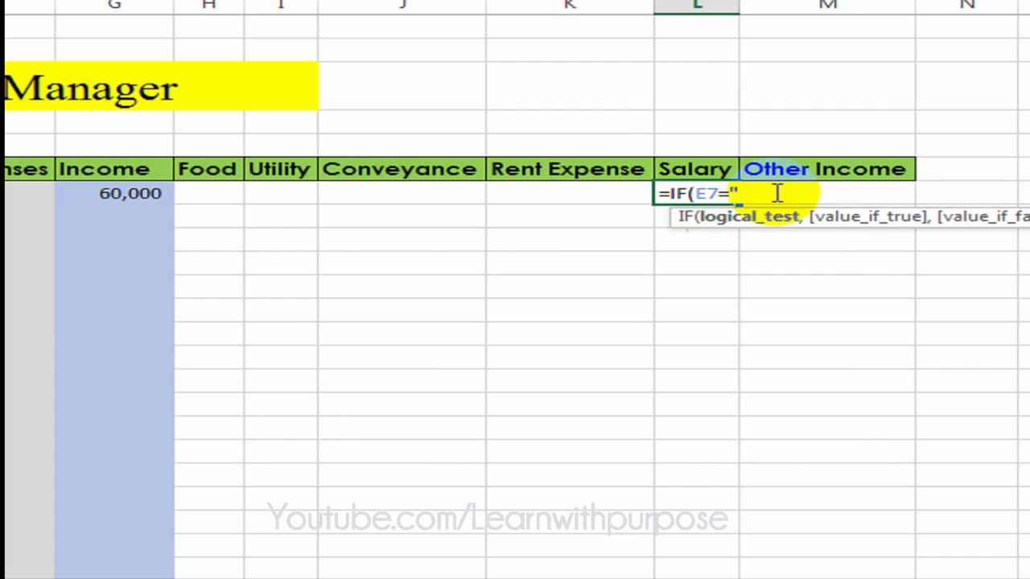
pyautogui.click(714, 169)
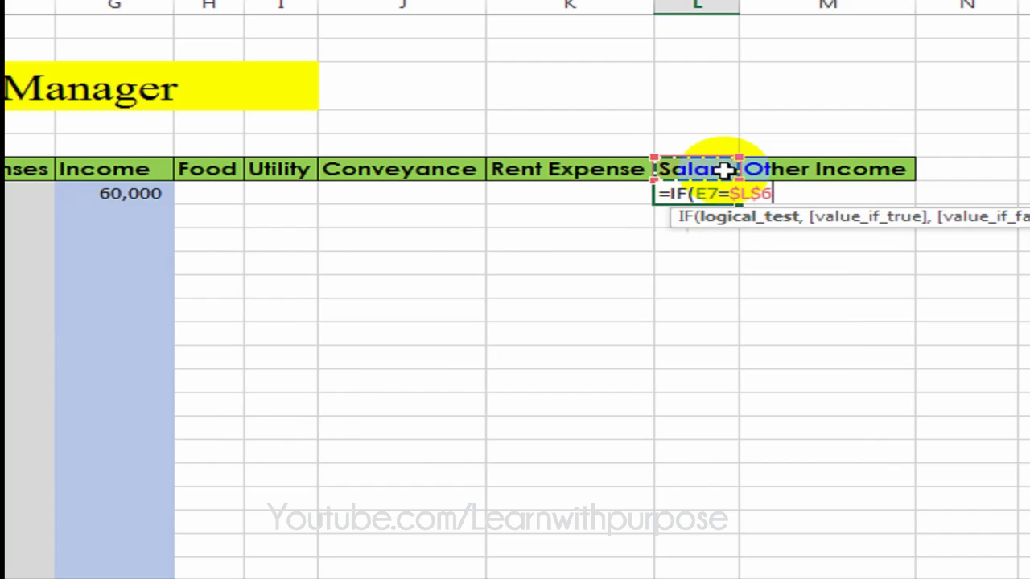
pyautogui.write(',')
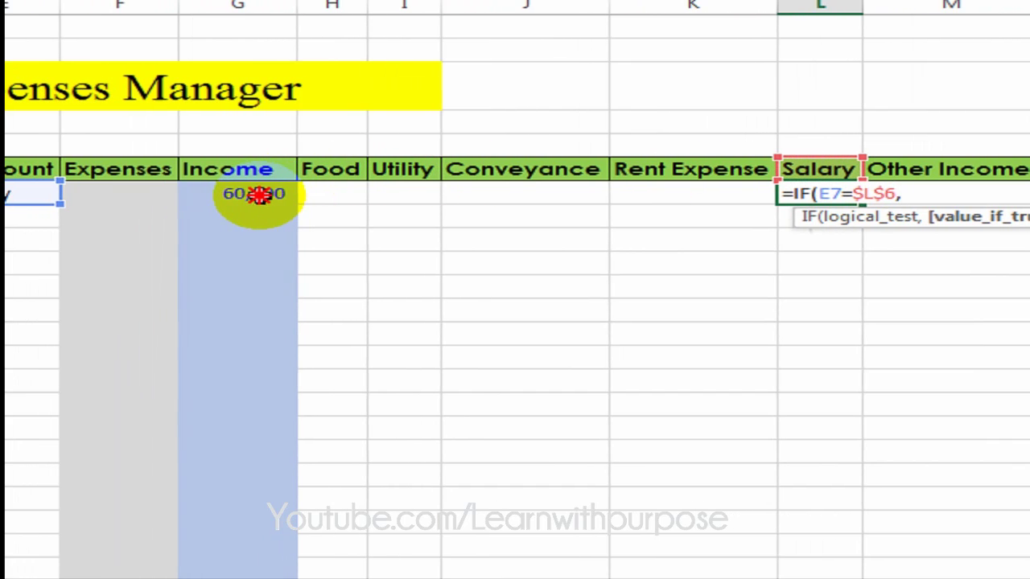
pyautogui.click(259, 195)
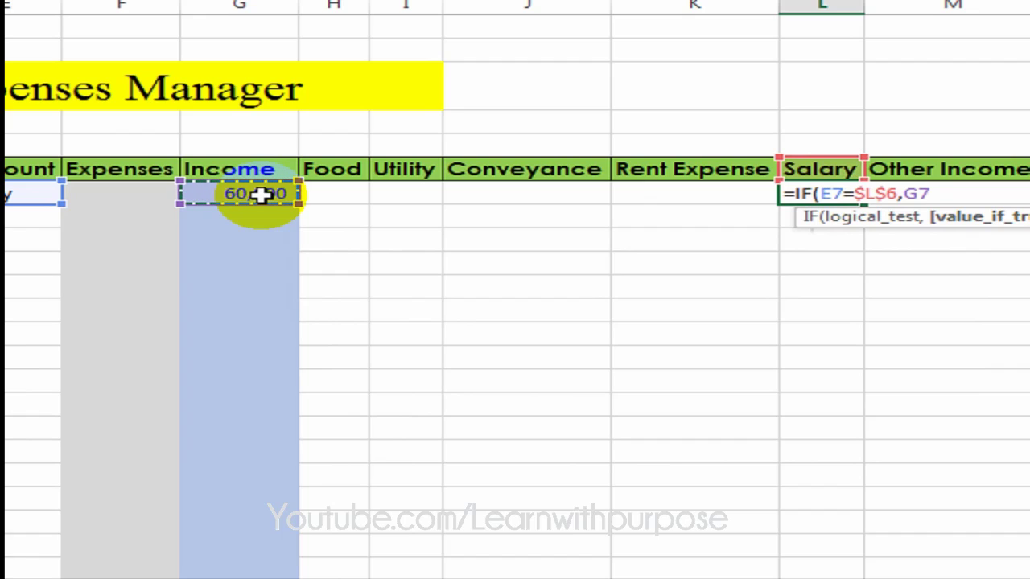
pyautogui.write(',0')
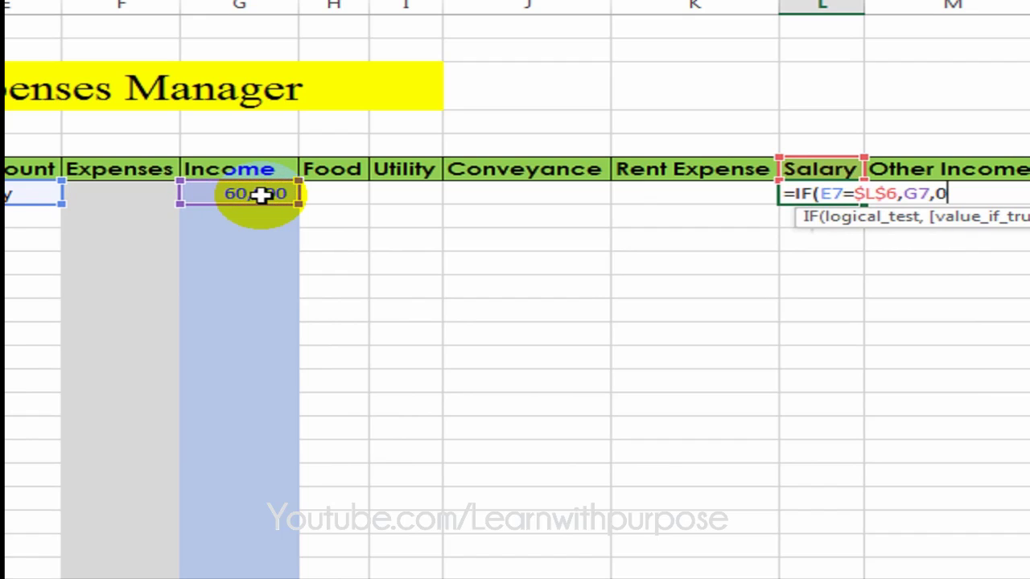
pyautogui.press('Return')
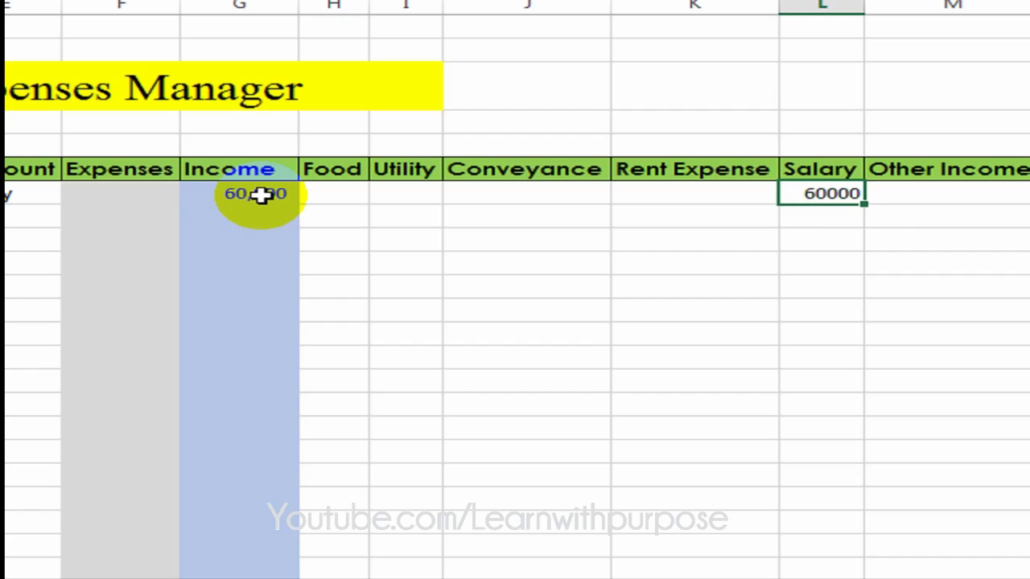
# Fill the Salary formula from L7 down through L24.
pyautogui.press('Up')
pyautogui.hotkey('shift', 'Down')
pyautogui.hotkey('shift', 'Down')
pyautogui.hotkey('shift', 'Down')
pyautogui.hotkey('shift', 'Down')
pyautogui.hotkey('shift', 'Down')
pyautogui.hotkey('shift', 'Down')
pyautogui.hotkey('shift', 'Down')
pyautogui.hotkey('shift', 'Down')
pyautogui.hotkey('shift', 'Down')
pyautogui.hotkey('shift', 'Down')
pyautogui.hotkey('shift', 'Down')
pyautogui.hotkey('shift', 'Down')
pyautogui.hotkey('shift', 'Down')
pyautogui.hotkey('shift', 'Down')
pyautogui.hotkey('shift', 'Down')
pyautogui.hotkey('shift', 'Down')
pyautogui.hotkey('shift', 'Down')
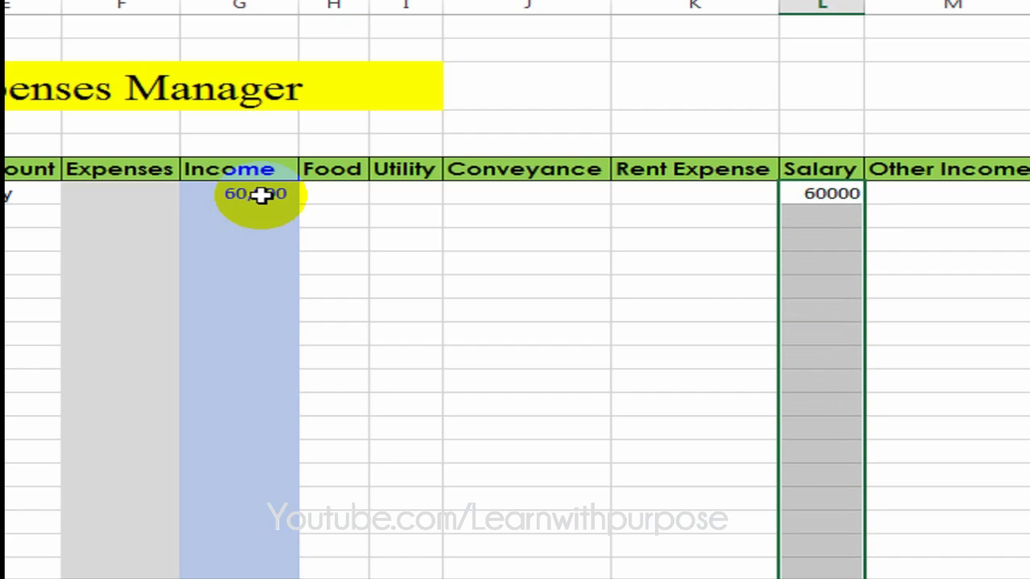
pyautogui.hotkey('ctrl', 'd')
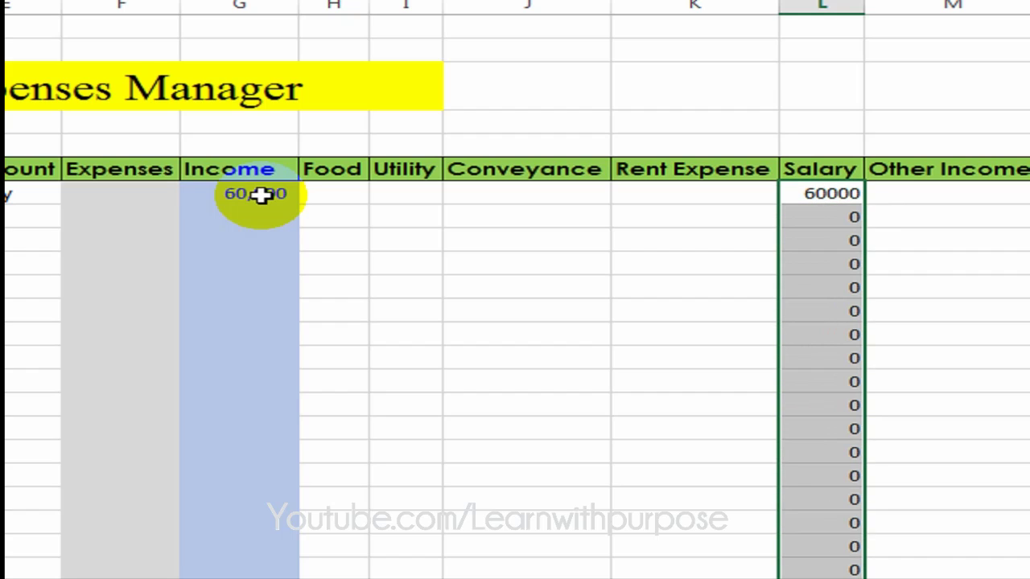
# Format the account columns Food through Other Income from row 7 downward with comma style and no decimal places.
pyautogui.press('Down')
pyautogui.press('Up')
pyautogui.hotkey('shift', 'Down')
pyautogui.hotkey('shift', 'Down')
pyautogui.hotkey('shift', 'Down')
pyautogui.hotkey('shift', 'Down')
pyautogui.hotkey('shift', 'Down')
pyautogui.hotkey('shift', 'Down')
pyautogui.hotkey('shift', 'Down')
pyautogui.hotkey('shift', 'Down')
pyautogui.hotkey('shift', 'Down')
pyautogui.hotkey('shift', 'Down')
pyautogui.hotkey('shift', 'Down')
pyautogui.hotkey('shift', 'Down')
pyautogui.hotkey('shift', 'Down')
pyautogui.hotkey('shift', 'Down')
pyautogui.hotkey('shift', 'Down')
pyautogui.hotkey('shift', 'Down')
pyautogui.hotkey('shift', 'Down')
pyautogui.press('Left')
pyautogui.press('Left')
pyautogui.press('Left')
pyautogui.press('Left')
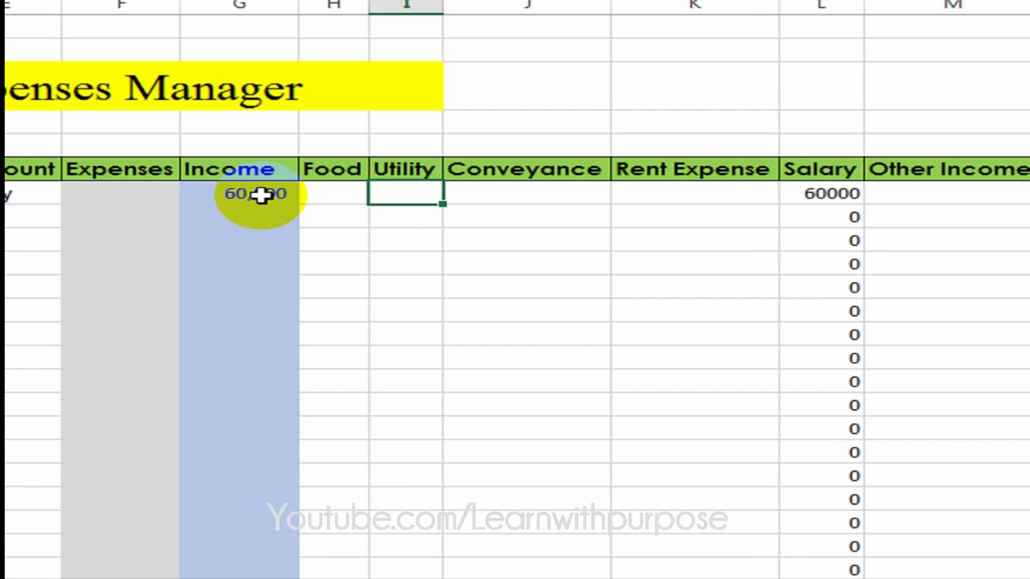
pyautogui.hotkey('shift', 'Right')
pyautogui.hotkey('shift', 'Right')
pyautogui.hotkey('shift', 'Right')
pyautogui.hotkey('shift', 'Right')
pyautogui.hotkey('shift', 'Right')
pyautogui.hotkey('ctrl', 'shift', 'Down')
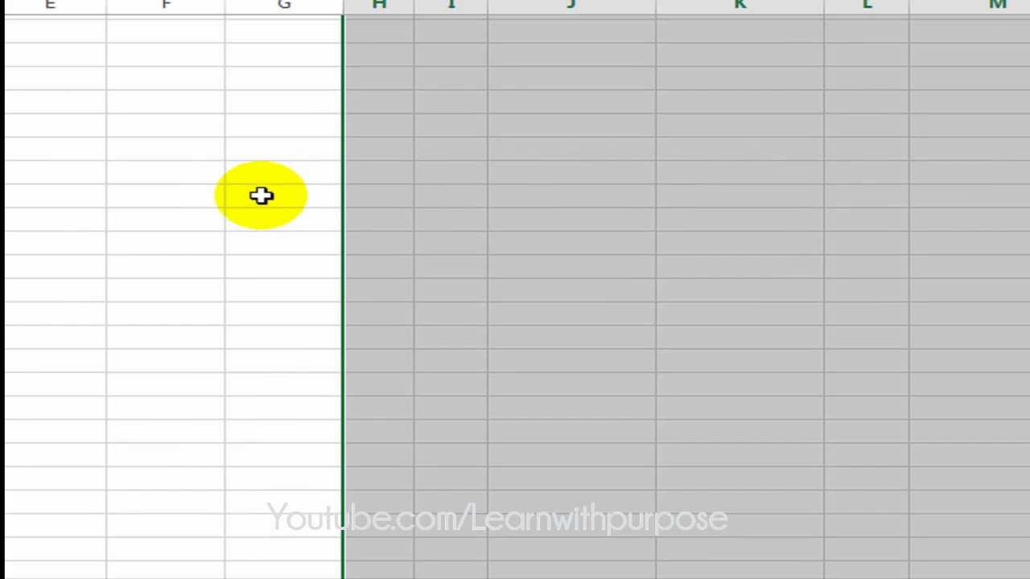
pyautogui.press('Up')
pyautogui.press('Down')
pyautogui.hotkey('shift', 'Right')
pyautogui.hotkey('shift', 'Right')
pyautogui.hotkey('shift', 'Right')
pyautogui.hotkey('shift', 'Right')
pyautogui.hotkey('shift', 'Right')
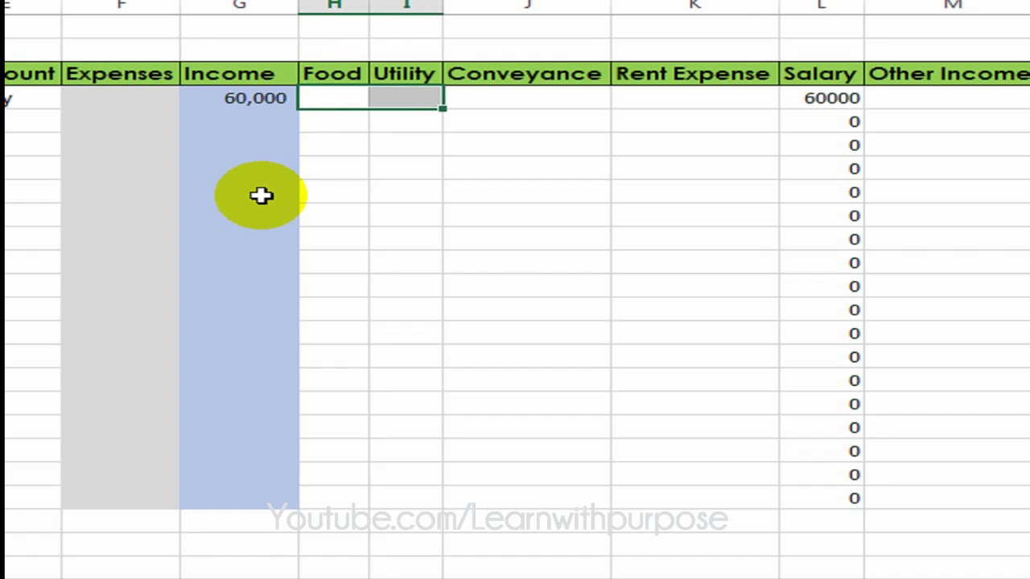
pyautogui.hotkey('shift', 'Down')
pyautogui.hotkey('ctrl', 'shift', 'Down')
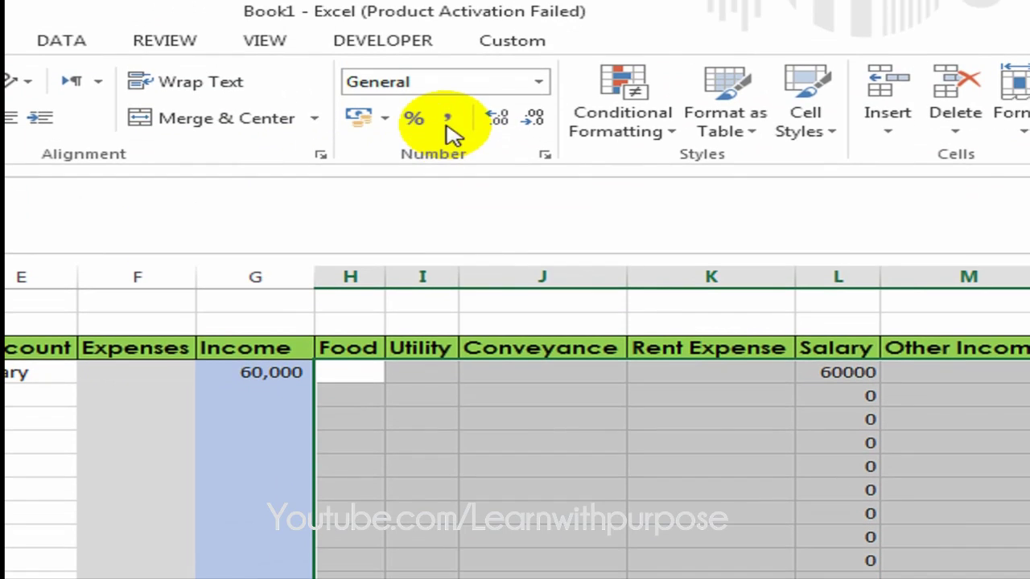
pyautogui.click(447, 56)
pyautogui.click(534, 56)
pyautogui.click(535, 57)
# Copy the IF formula text from Salary cell L7 unchanged into Other Income cell M7.
pyautogui.click(860, 396)
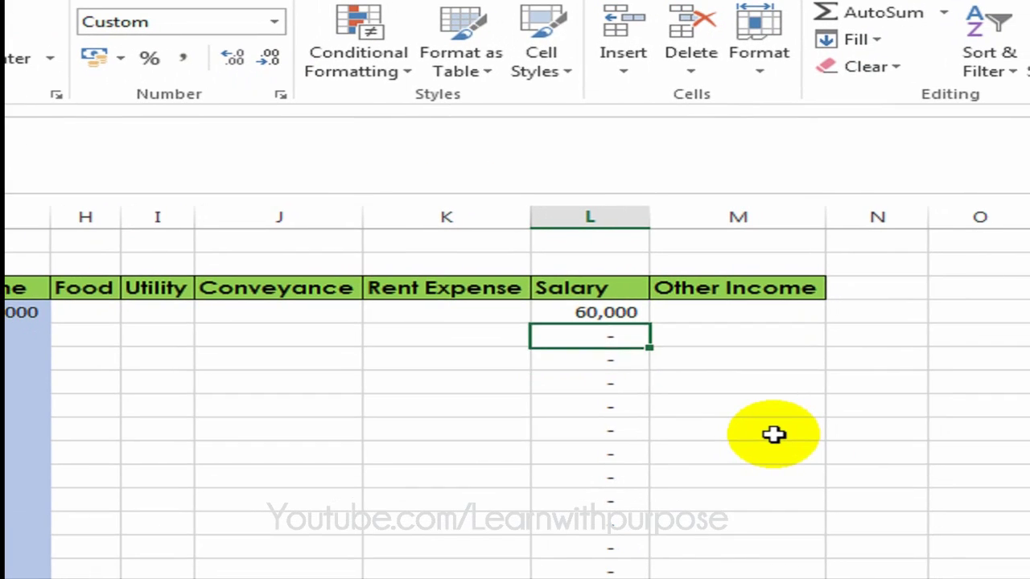
pyautogui.press('Up')
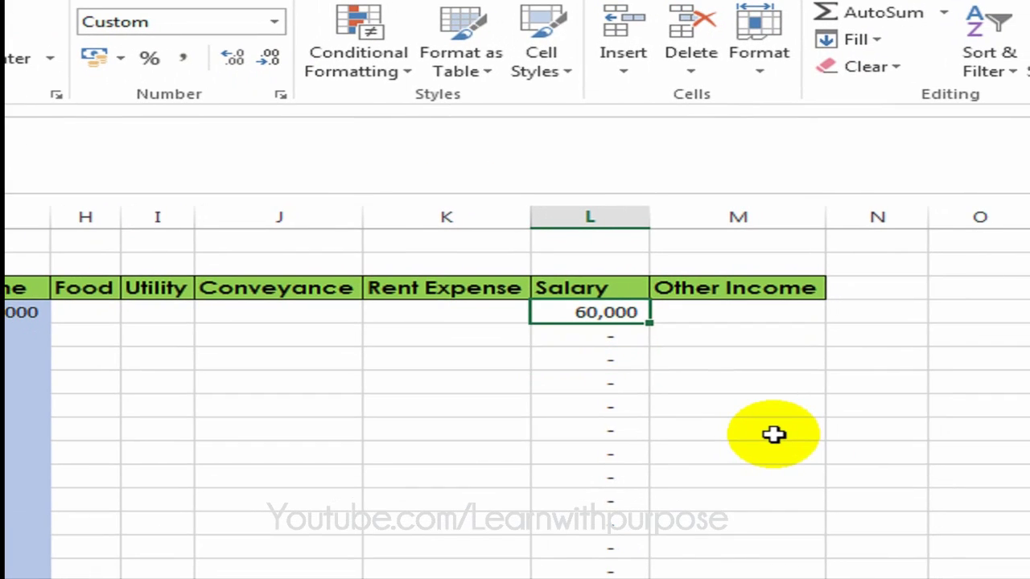
pyautogui.press('F2')
pyautogui.press('Left')
pyautogui.hotkey('shift', 'Left')
pyautogui.hotkey('shift', 'Left')
pyautogui.hotkey('shift', 'Left')
pyautogui.hotkey('shift', 'Left')
pyautogui.hotkey('shift', 'Left')
pyautogui.hotkey('shift', 'Left')
pyautogui.hotkey('shift', 'Left')
pyautogui.hotkey('shift', 'Left')
pyautogui.hotkey('shift', 'Left')
pyautogui.hotkey('shift', 'Left')
pyautogui.hotkey('shift', 'Left')
pyautogui.hotkey('shift', 'Left')
pyautogui.hotkey('shift', 'Left')
pyautogui.hotkey('shift', 'Left')
pyautogui.hotkey('shift', 'Left')
pyautogui.hotkey('shift', 'Left')
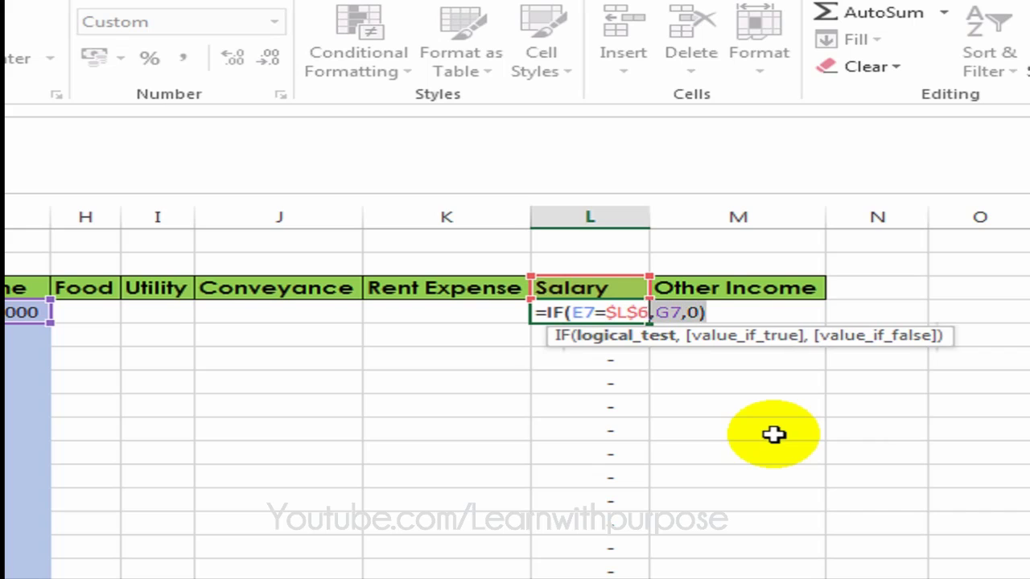
pyautogui.press('Return')
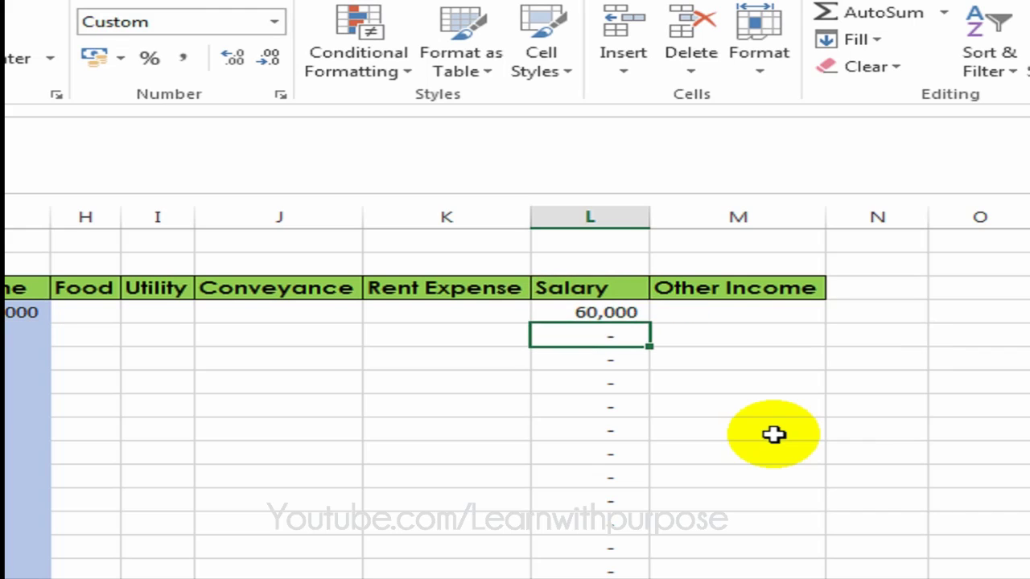
pyautogui.press('Right')
pyautogui.press('Up')
pyautogui.hotkey('ctrl', 'v')
pyautogui.press('Escape')
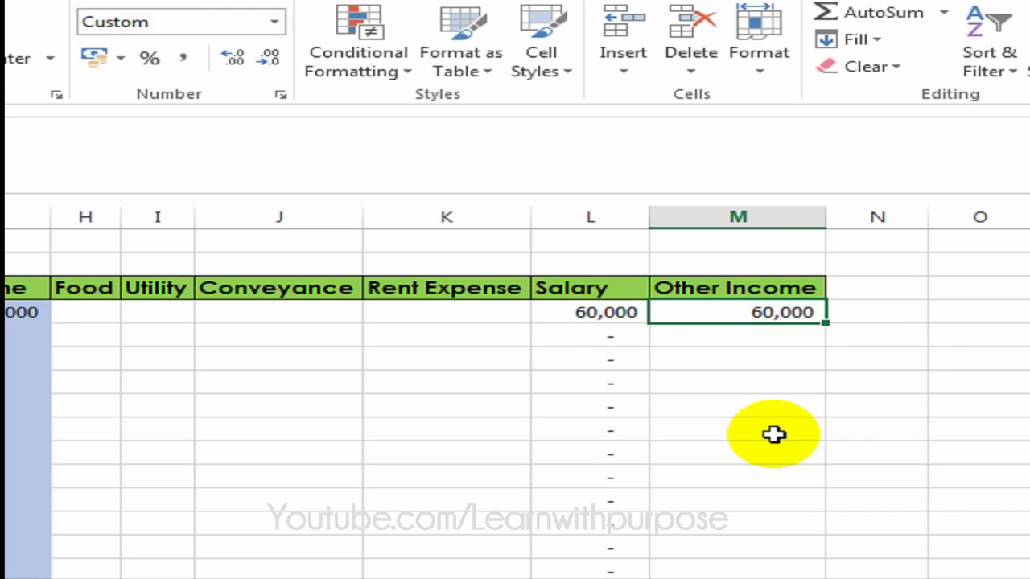
# Change the header reference in the M7 formula to the absolute Other Income header $M$6.
pyautogui.press('F2')
pyautogui.press('Left')
pyautogui.press('Left')
pyautogui.press('Left')
pyautogui.press('Left')
pyautogui.press('Left')
pyautogui.press('Left')
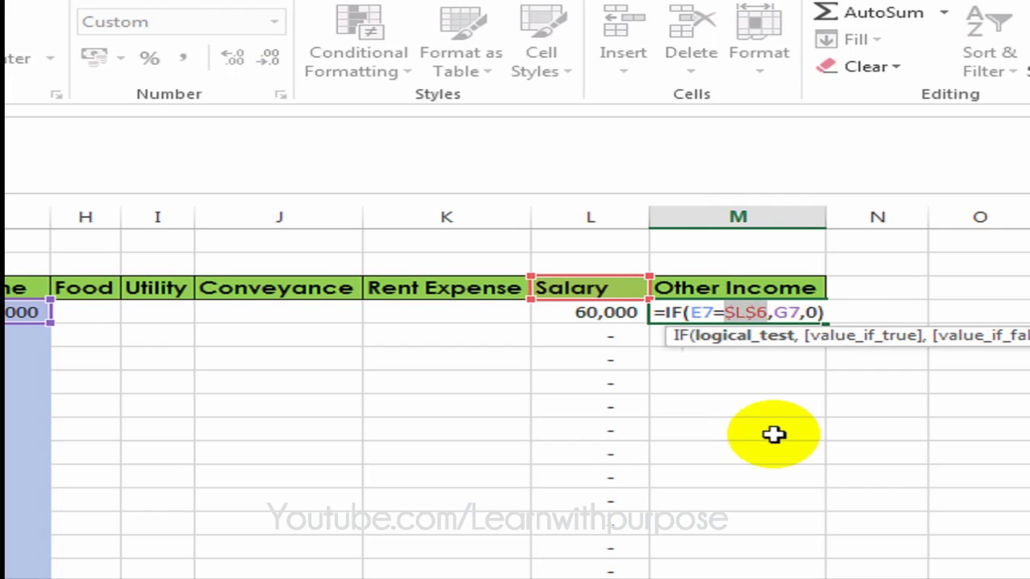
pyautogui.click(709, 290)
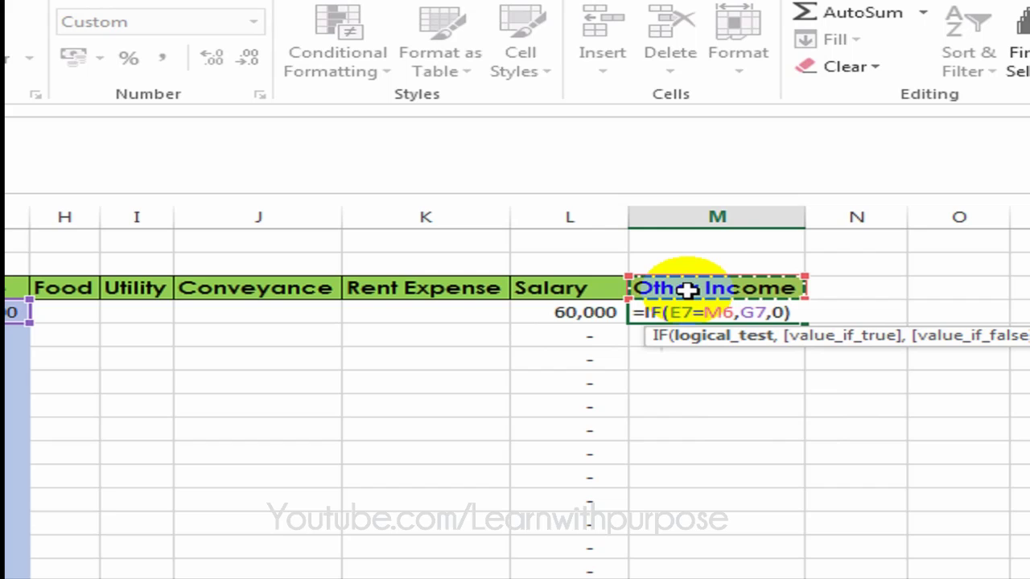
pyautogui.press('F4')
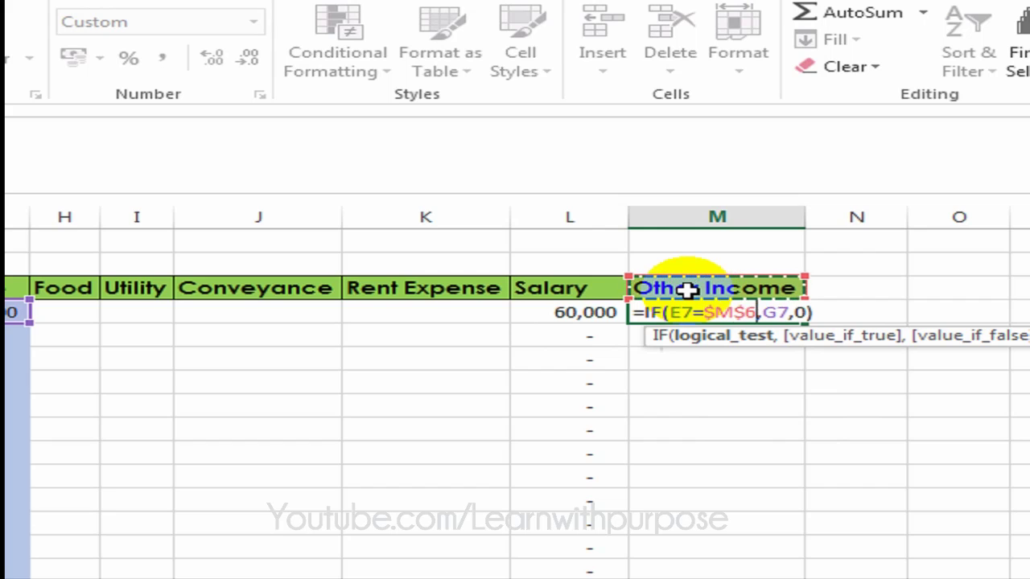
pyautogui.press('Return')
pyautogui.press('Up')
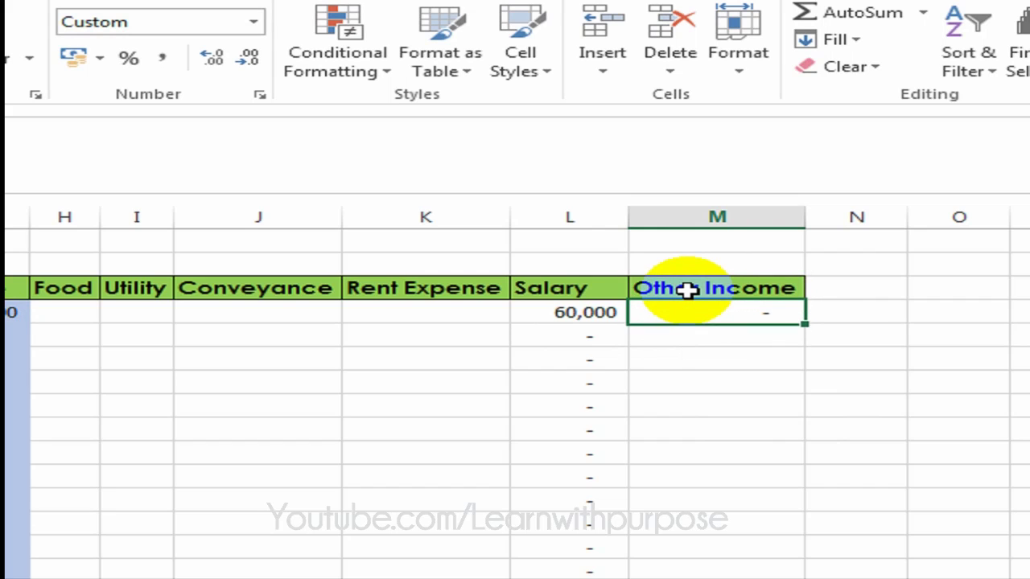
# Fill the Other Income formula down the column from M7.
pyautogui.hotkey('shift', 'Down')
pyautogui.hotkey('shift', 'Down')
pyautogui.hotkey('shift', 'Down')
pyautogui.hotkey('shift', 'Down')
pyautogui.hotkey('shift', 'Down')
pyautogui.hotkey('shift', 'Down')
pyautogui.hotkey('shift', 'Down')
pyautogui.hotkey('shift', 'Down')
pyautogui.hotkey('shift', 'Down')
pyautogui.hotkey('shift', 'Down')
pyautogui.hotkey('shift', 'Down')
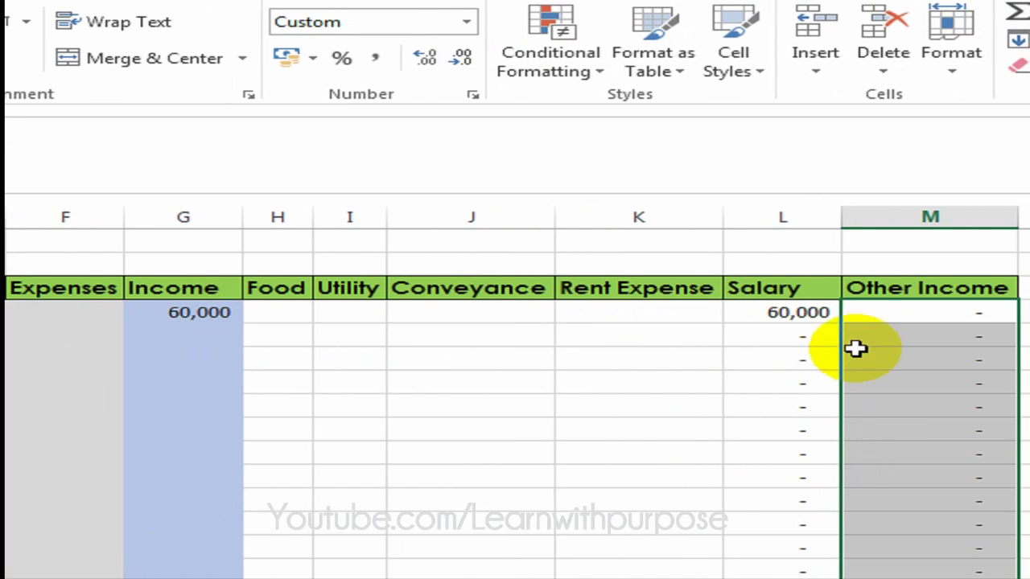
pyautogui.click(655, 314)
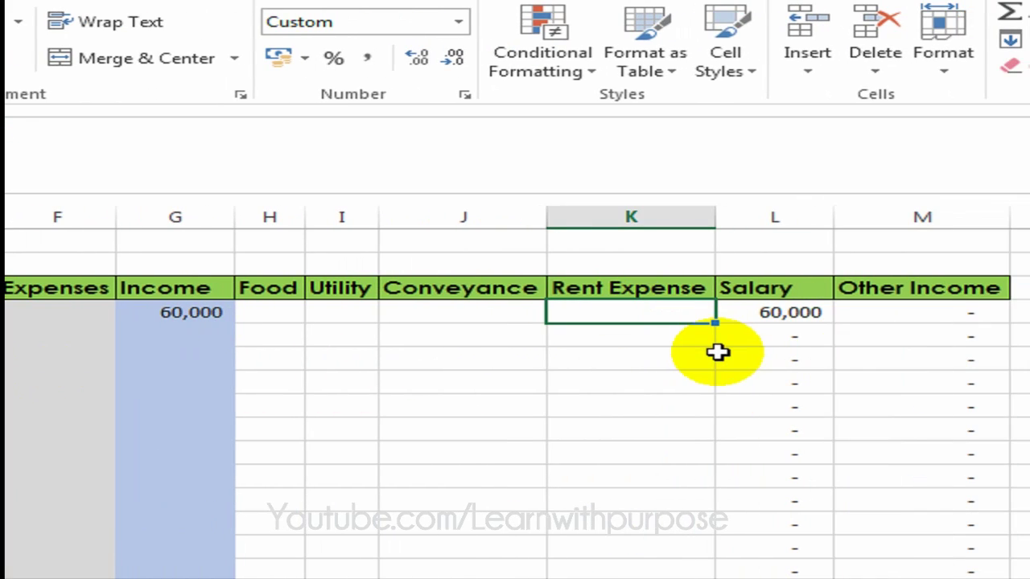
pyautogui.press('Left')
pyautogui.press('Left')
pyautogui.press('Left')
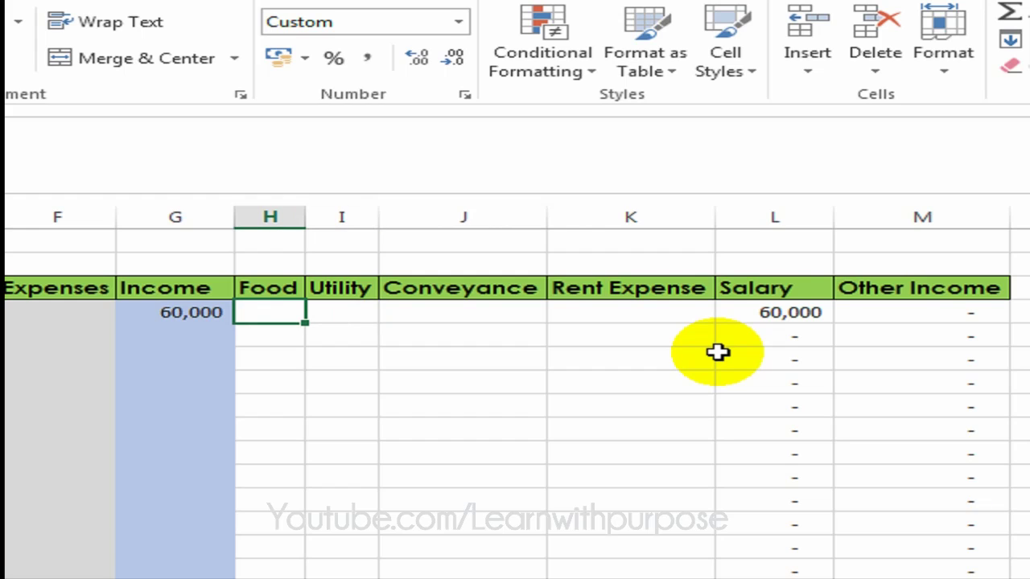
pyautogui.press('Right')
pyautogui.press('Right')
pyautogui.press('Right')
pyautogui.press('Right')
pyautogui.press('F2')
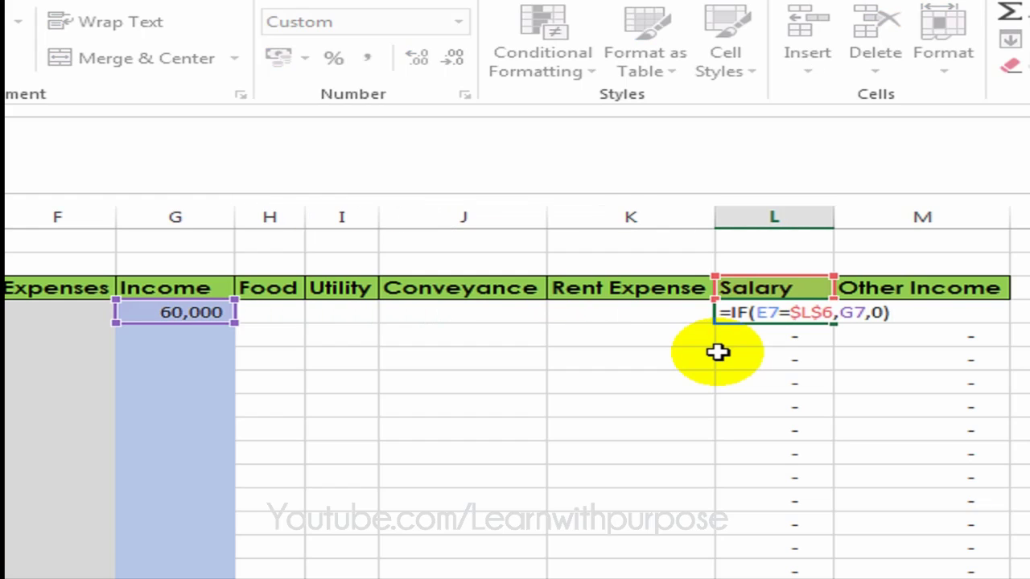
pyautogui.hotkey('shift', 'Left')
pyautogui.hotkey('shift', 'Left')
pyautogui.hotkey('shift', 'Left')
pyautogui.hotkey('shift', 'Left')
pyautogui.hotkey('shift', 'Left')
pyautogui.hotkey('shift', 'Left')
pyautogui.hotkey('shift', 'Left')
pyautogui.hotkey('shift', 'Left')
pyautogui.hotkey('shift', 'Left')
pyautogui.hotkey('shift', 'Left')
pyautogui.hotkey('shift', 'Left')
pyautogui.hotkey('shift', 'Left')
pyautogui.hotkey('shift', 'Left')
pyautogui.hotkey('shift', 'Left')
pyautogui.hotkey('shift', 'Left')
pyautogui.hotkey('shift', 'Left')
pyautogui.hotkey('shift', 'Left')
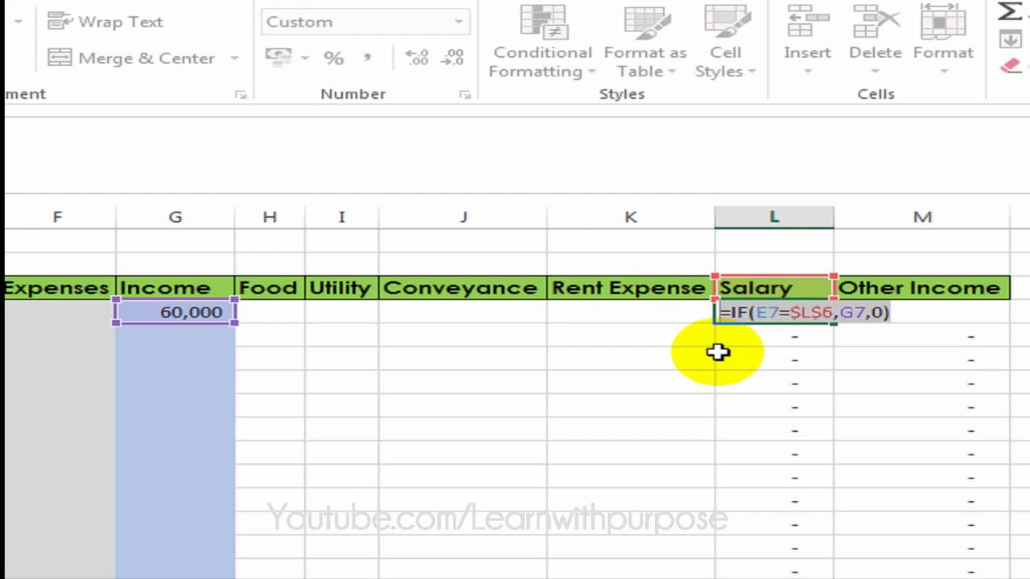
pyautogui.press('Return')
# Enter the formula =IF(E7=$H$6,F7,0) in Food cell H7.
pyautogui.press('Up')
pyautogui.press('Left')
pyautogui.press('Left')
pyautogui.press('Left')
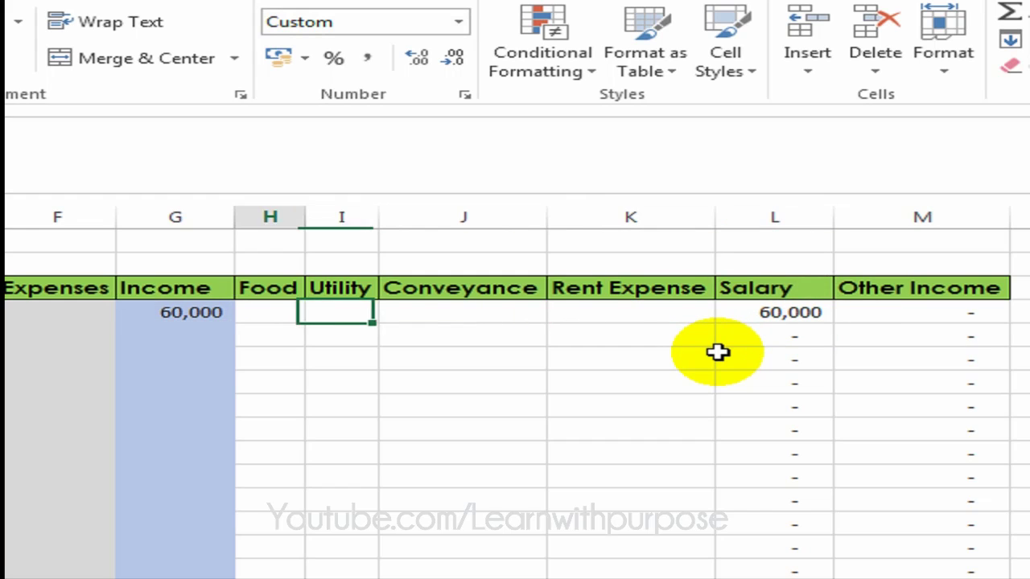
pyautogui.press('Left')
pyautogui.write('=if')
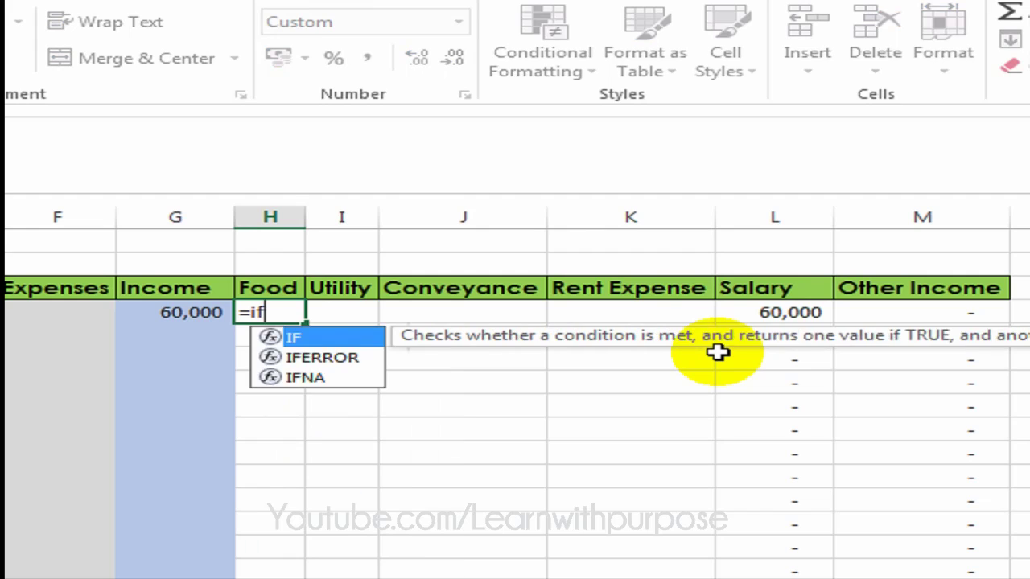
pyautogui.press('Tab')
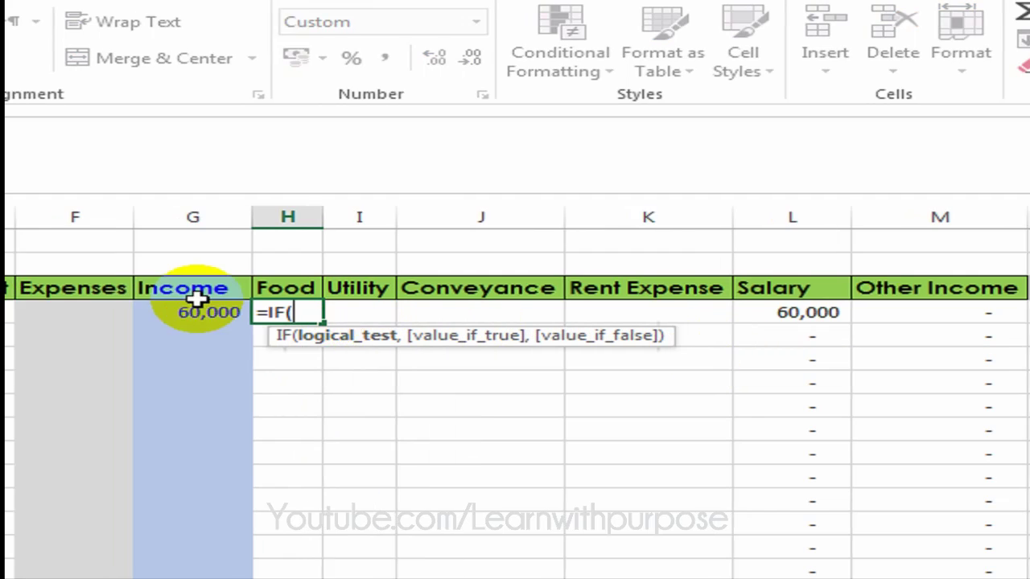
pyautogui.click(260, 311)
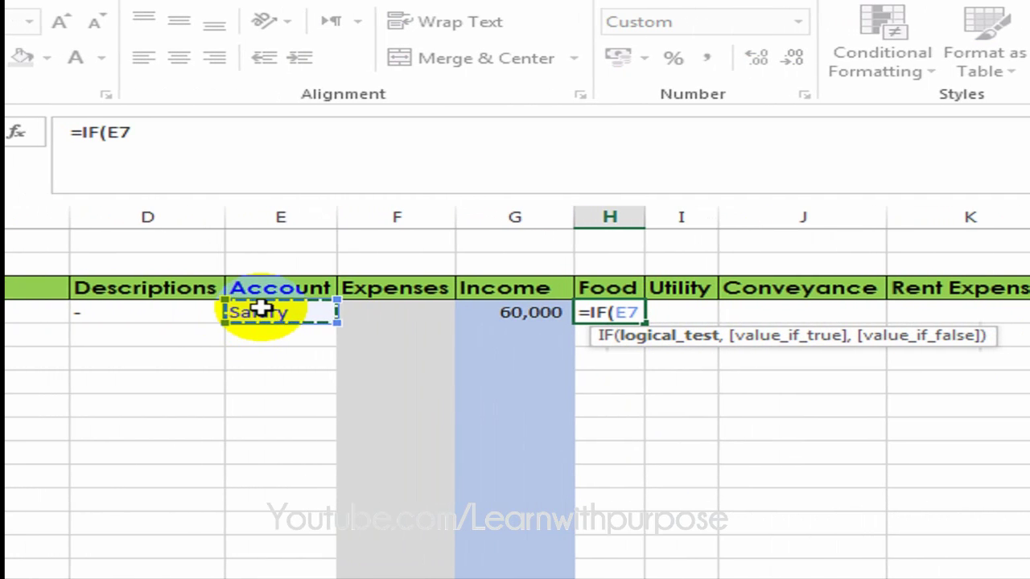
pyautogui.write('=')
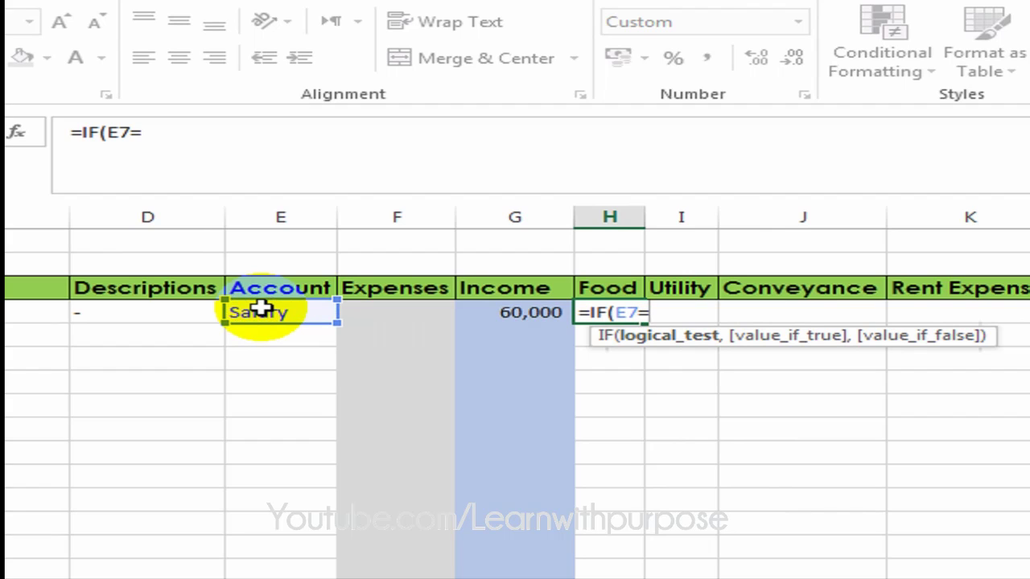
pyautogui.click(612, 288)
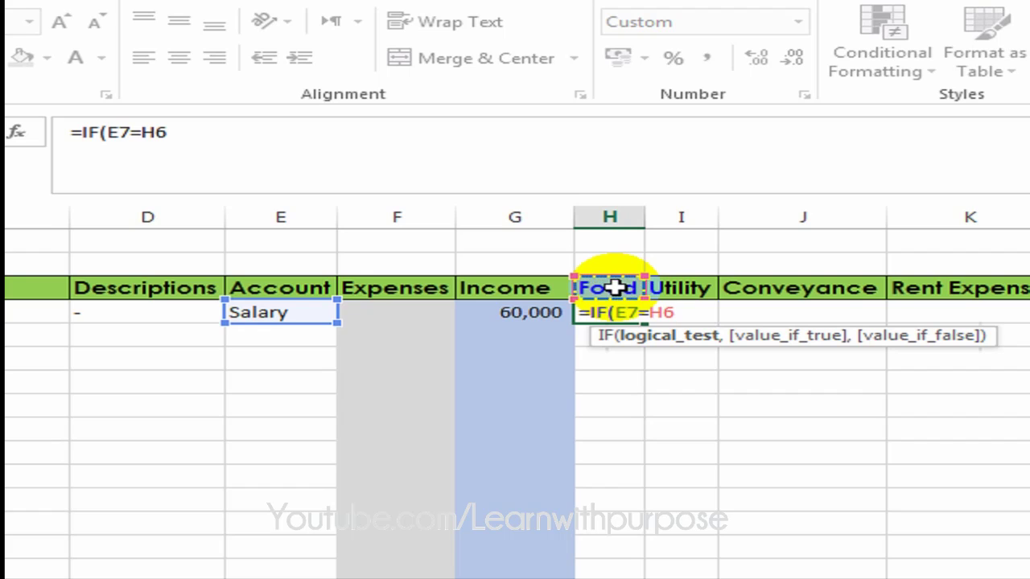
pyautogui.press('F4')
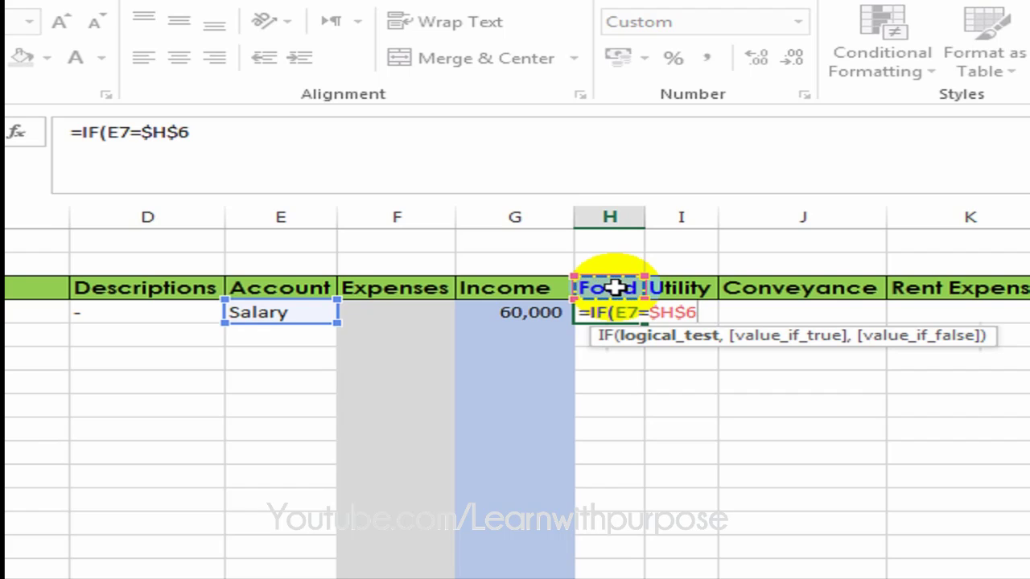
pyautogui.write(',')
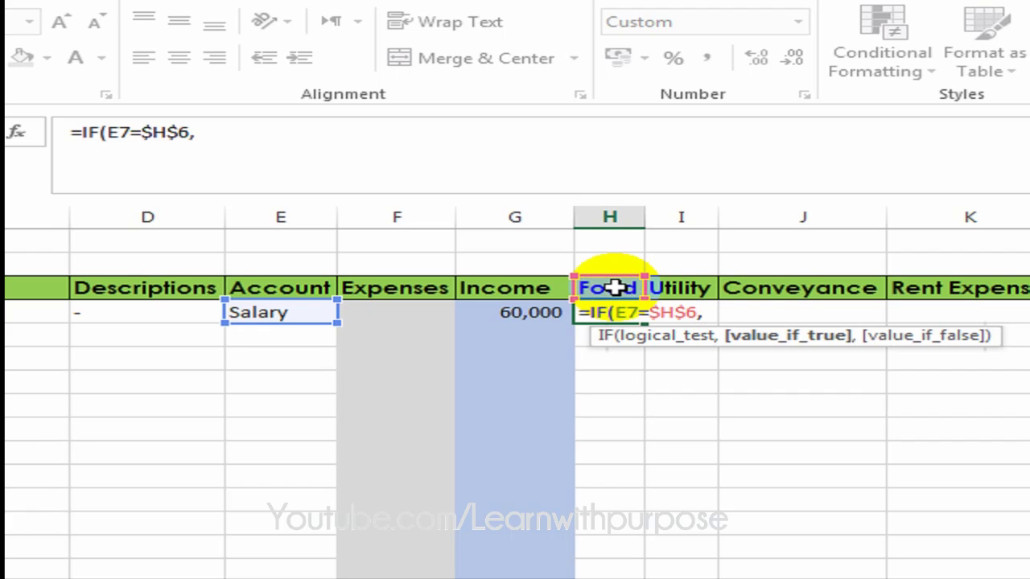
pyautogui.click(390, 312)
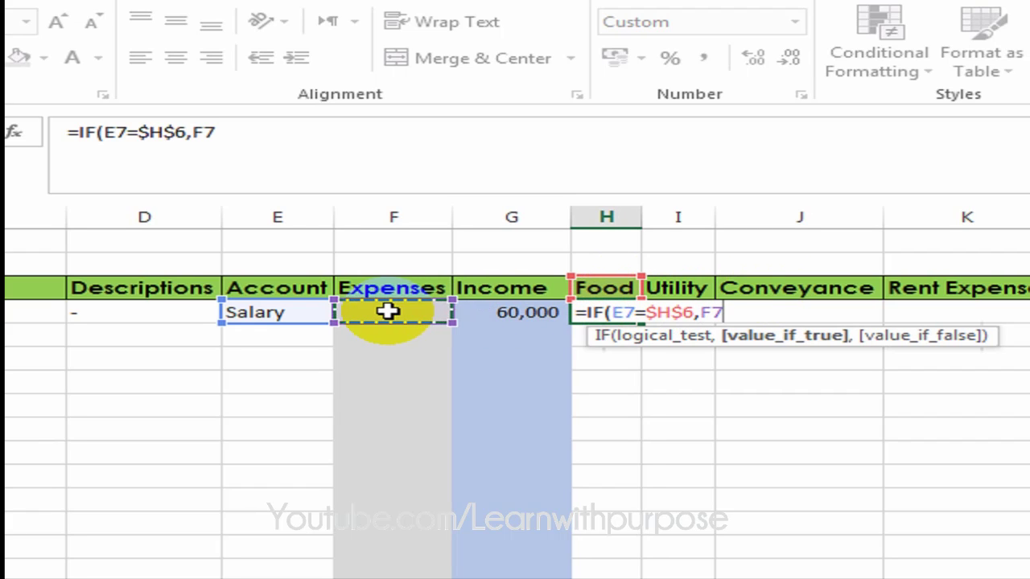
pyautogui.write(',0')
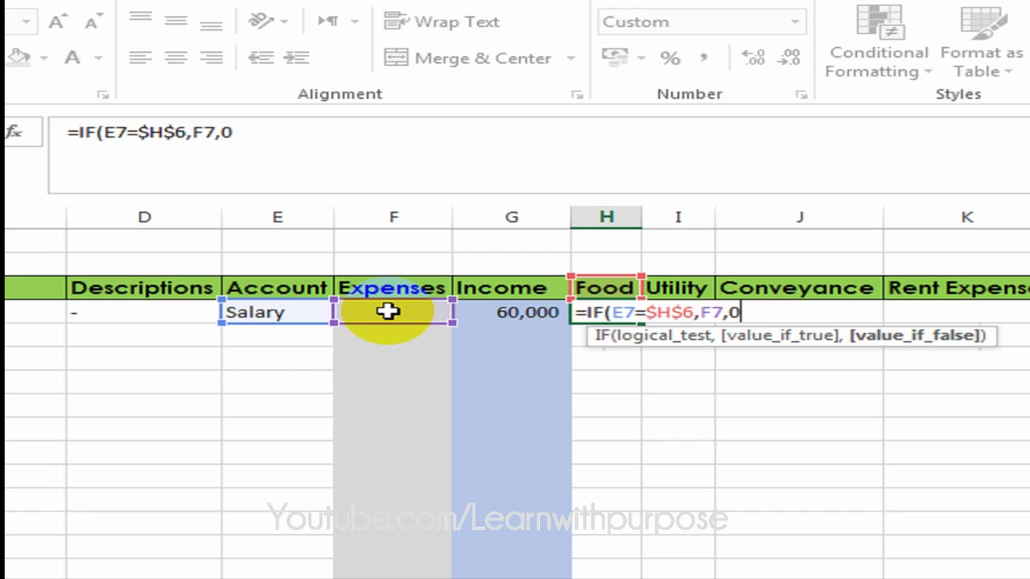
pyautogui.press('Return')
# Copy the IF formula text from H7 unchanged into Utility I7, Conveyance J7 and Rent Expense K7.
pyautogui.press('F2')
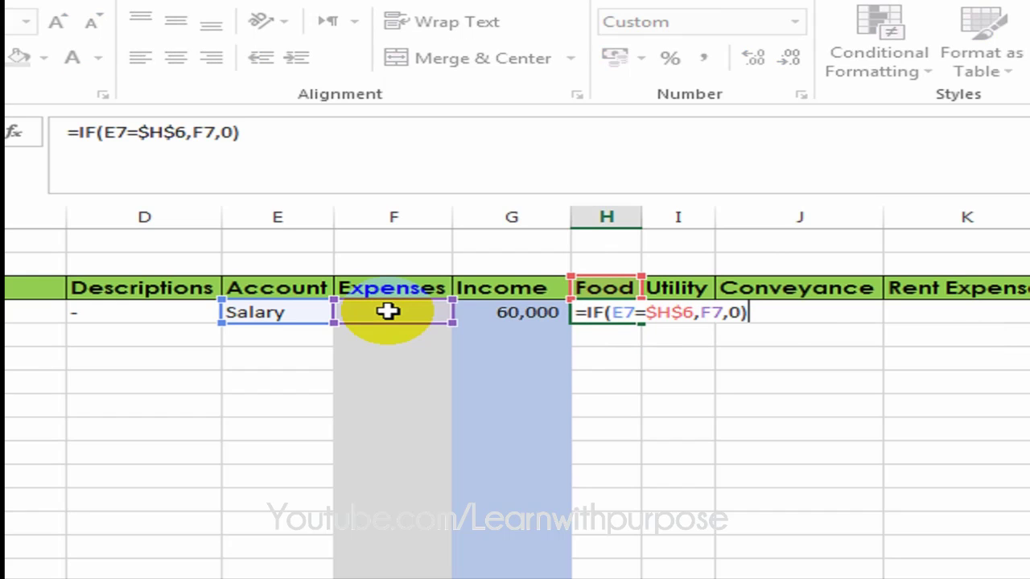
pyautogui.hotkey('shift', 'Left')
pyautogui.hotkey('shift', 'Left')
pyautogui.hotkey('shift', 'Left')
pyautogui.hotkey('shift', 'Left')
pyautogui.hotkey('shift', 'Left')
pyautogui.hotkey('shift', 'Left')
pyautogui.hotkey('shift', 'Left')
pyautogui.hotkey('shift', 'Left')
pyautogui.hotkey('shift', 'Left')
pyautogui.hotkey('shift', 'Left')
pyautogui.hotkey('shift', 'Left')
pyautogui.hotkey('shift', 'Left')
pyautogui.hotkey('shift', 'Left')
pyautogui.hotkey('shift', 'Left')
pyautogui.hotkey('shift', 'Left')
pyautogui.hotkey('shift', 'Left')
pyautogui.hotkey('shift', 'Left')
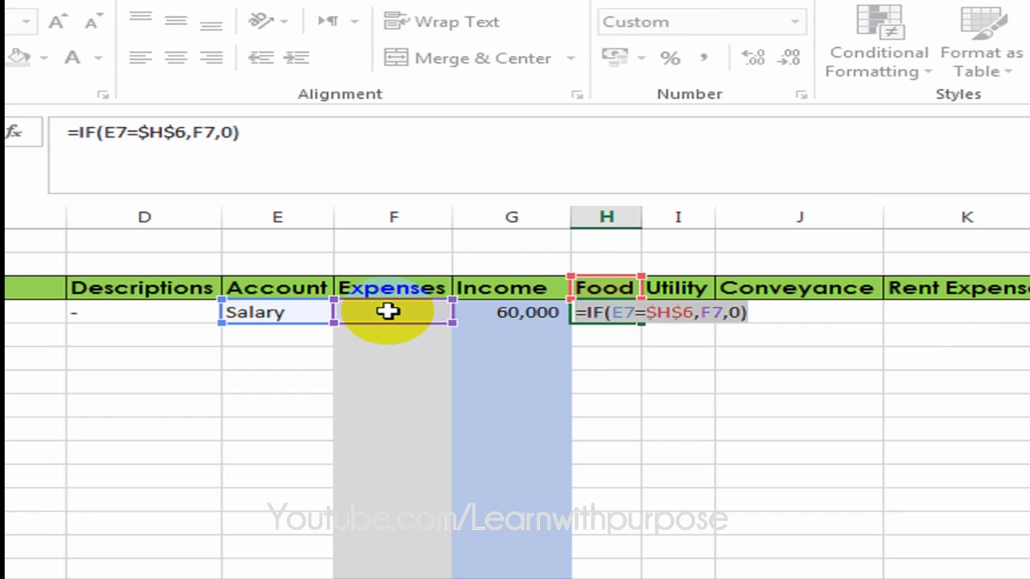
pyautogui.press('Escape')
pyautogui.press('Right')
pyautogui.hotkey('ctrl', 'v')
pyautogui.press('Right')
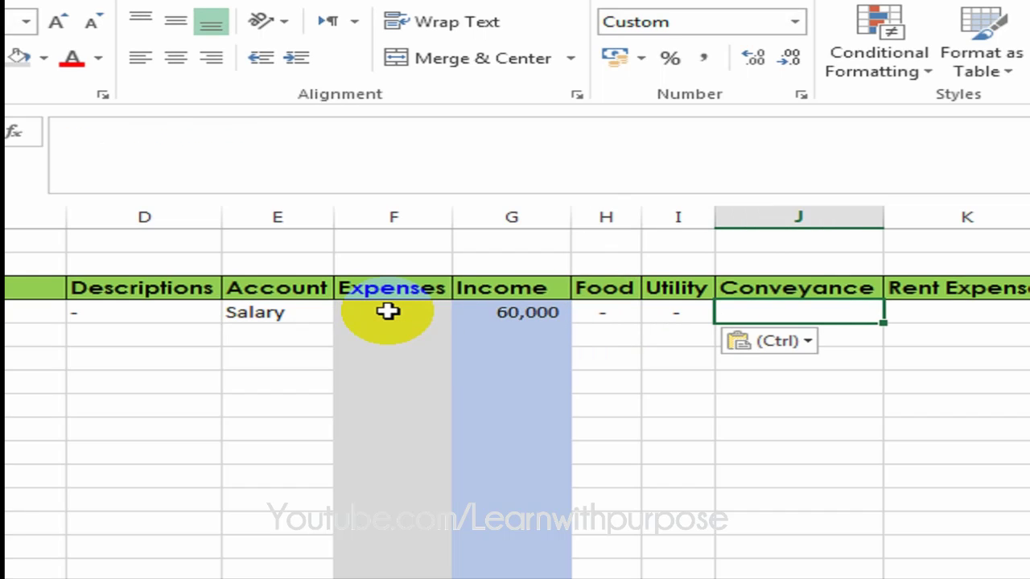
pyautogui.hotkey('ctrl', 'v')
pyautogui.press('Right')
pyautogui.hotkey('ctrl', 'v')
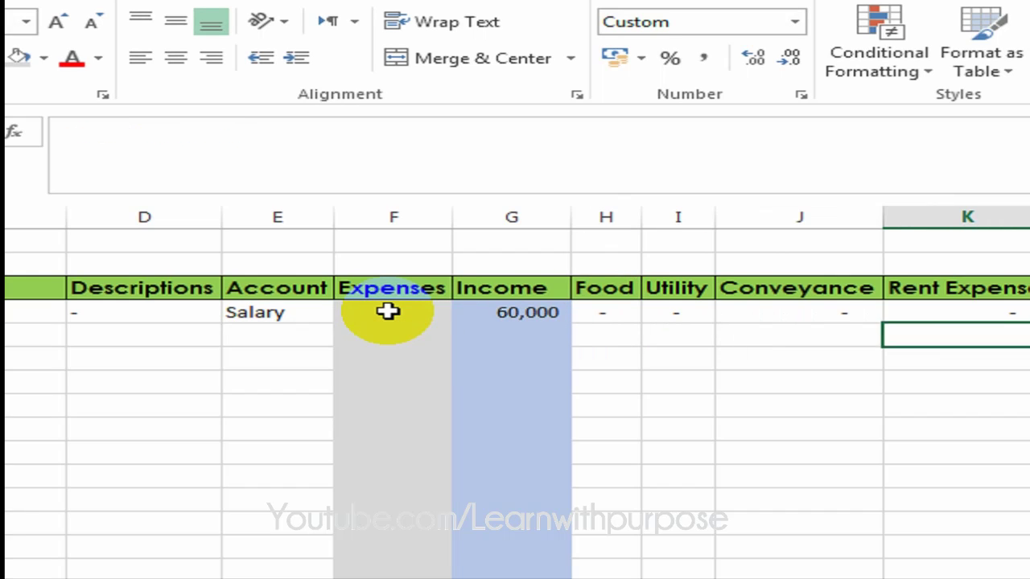
# Change the header reference in the Utility formula in I7 to $I$6.
pyautogui.press('Left')
pyautogui.press('Left')
pyautogui.press('Left')
pyautogui.press('Right')
pyautogui.press('F2')
pyautogui.press('Left')
pyautogui.press('Left')
pyautogui.press('Left')
pyautogui.press('Left')
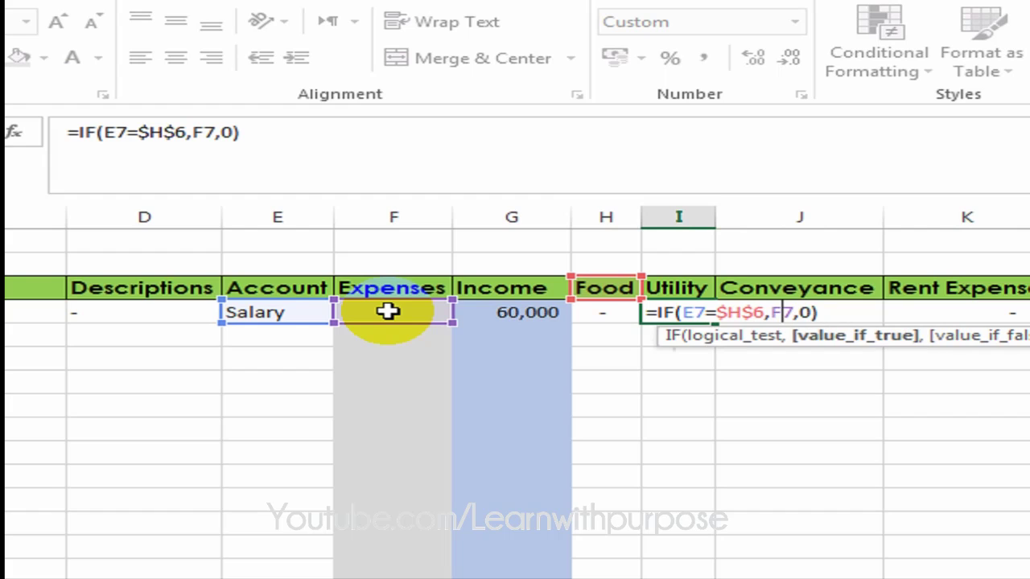
pyautogui.press('Left')
pyautogui.press('Left')
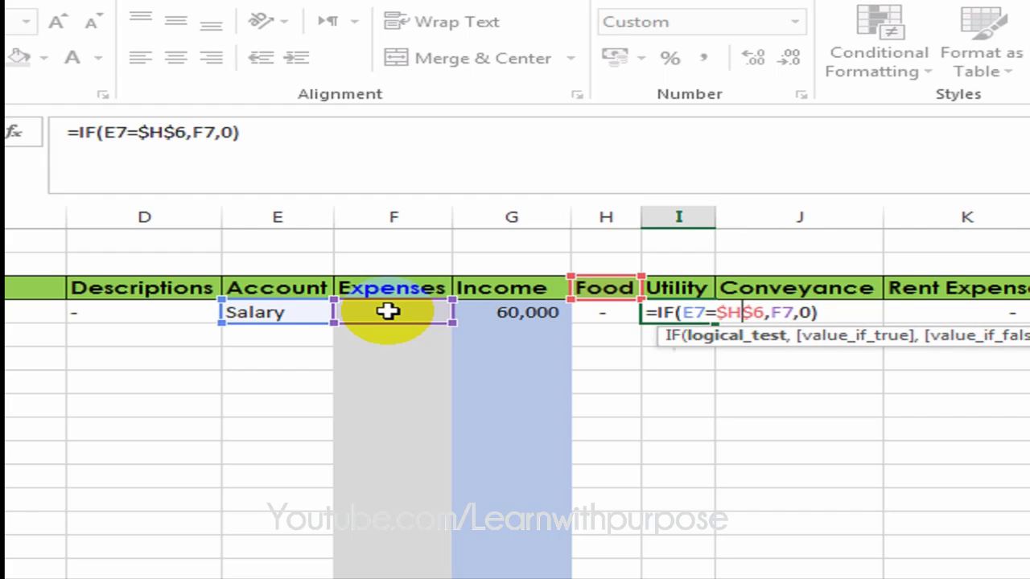
pyautogui.press('BackSpace')
pyautogui.write('i')
pyautogui.press('Return')
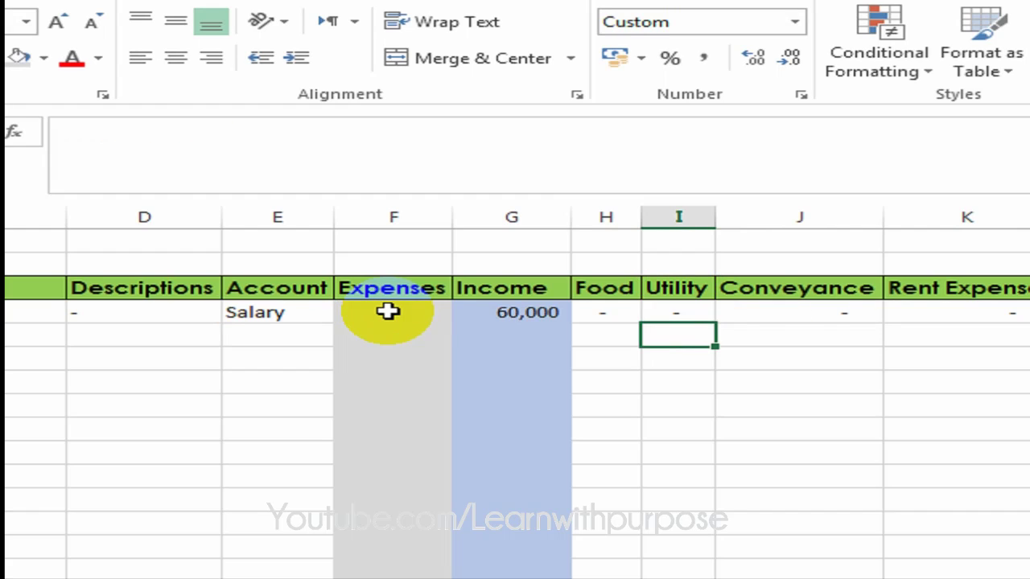
# Change the header reference in the Conveyance formula in J7 to $J$6 and check the edited formula.
pyautogui.press('Up')
pyautogui.press('Right')
pyautogui.press('F2')
pyautogui.press('Left')
pyautogui.press('Left')
pyautogui.press('Left')
pyautogui.press('Left')
pyautogui.press('Left')
pyautogui.press('Left')
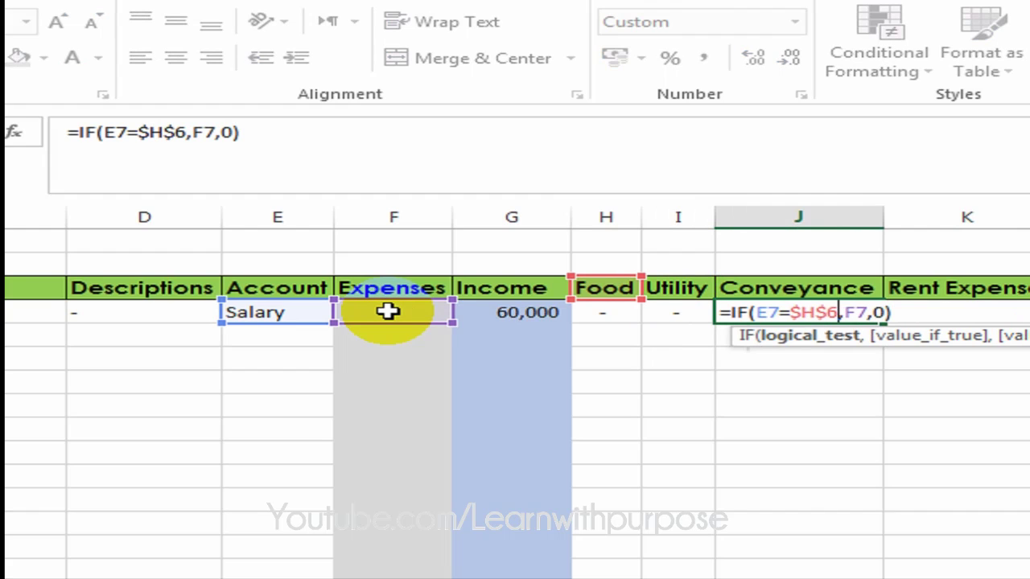
pyautogui.press('BackSpace')
pyautogui.write('J')
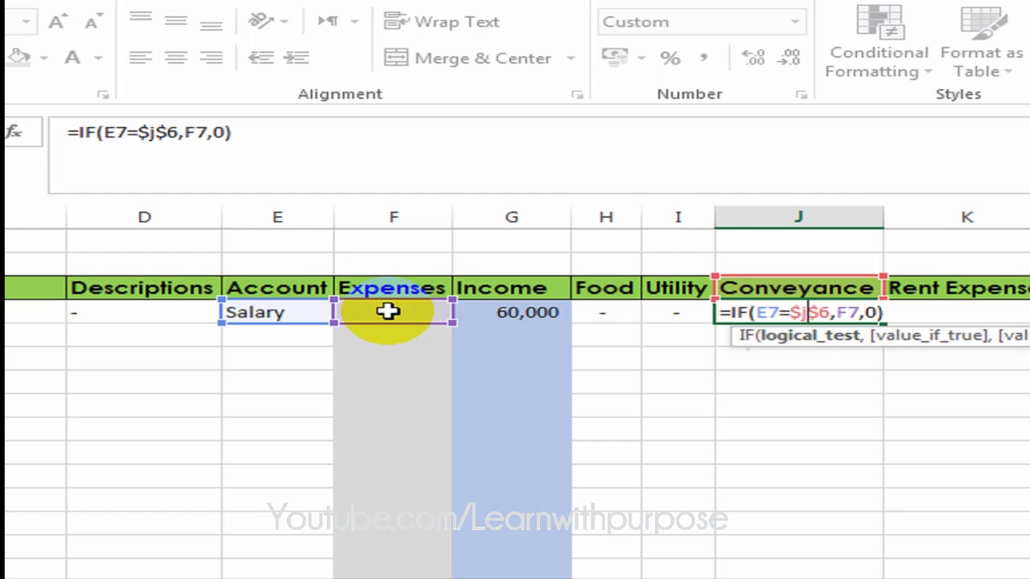
pyautogui.press('Return')
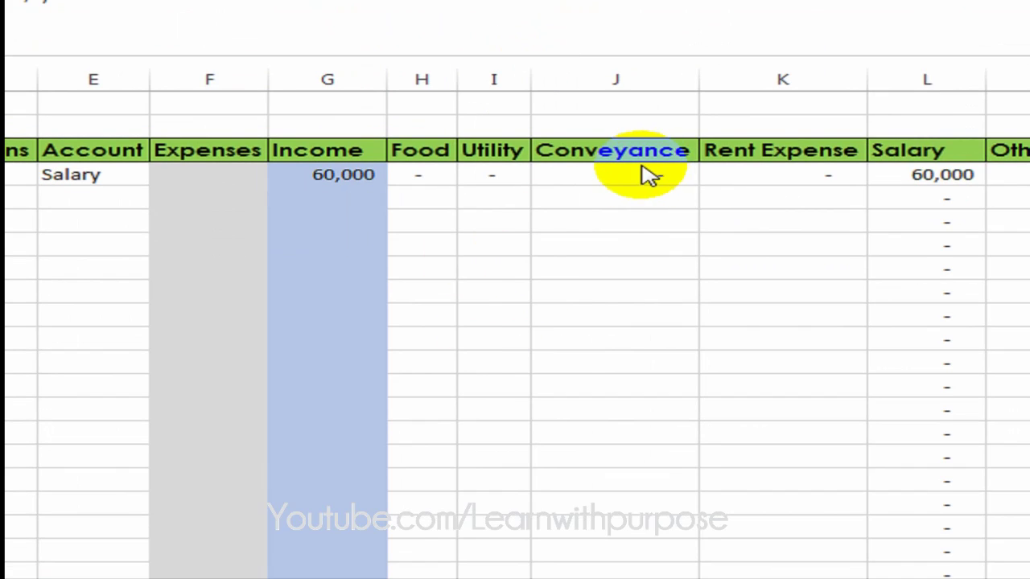
pyautogui.click(634, 177)
pyautogui.press('F2')
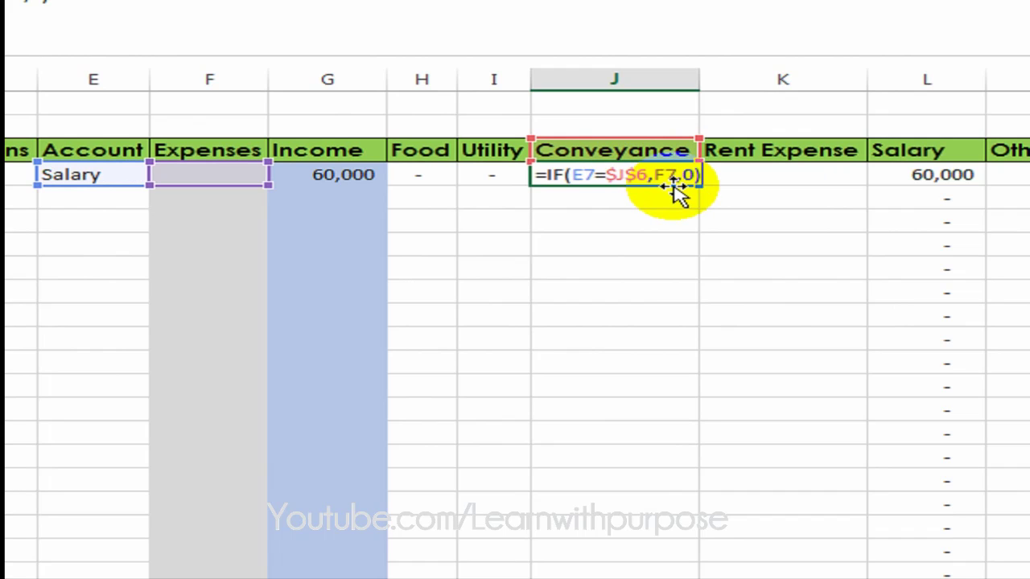
pyautogui.press('Escape')
# Change the header reference in the Rent Expense formula in K7 to $K$6.
pyautogui.press('Right')
pyautogui.press('F2')
pyautogui.press('Left')
pyautogui.press('Left')
pyautogui.press('Left')
pyautogui.press('Left')
pyautogui.press('Left')
pyautogui.press('Left')
pyautogui.press('Left')
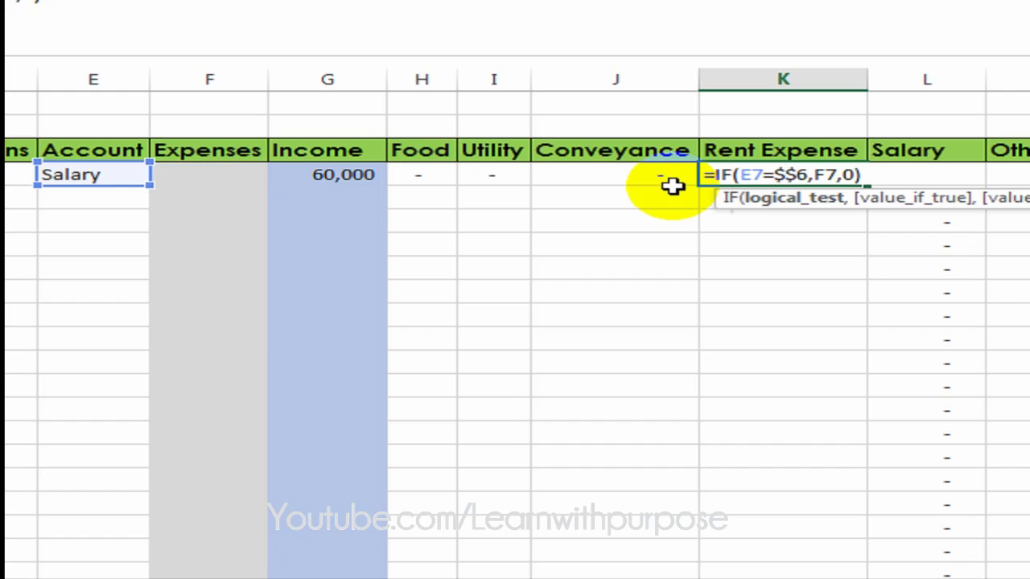
pyautogui.write('K')
pyautogui.hotkey('ctrl', 'Return')
# Fill the Food, Utility, Conveyance and Rent Expense formulas from H7:K7 down their columns.
pyautogui.press('Left')
pyautogui.press('Left')
pyautogui.press('Left')
pyautogui.hotkey('shift', 'Right')
pyautogui.hotkey('shift', 'Right')
pyautogui.hotkey('shift', 'Right')
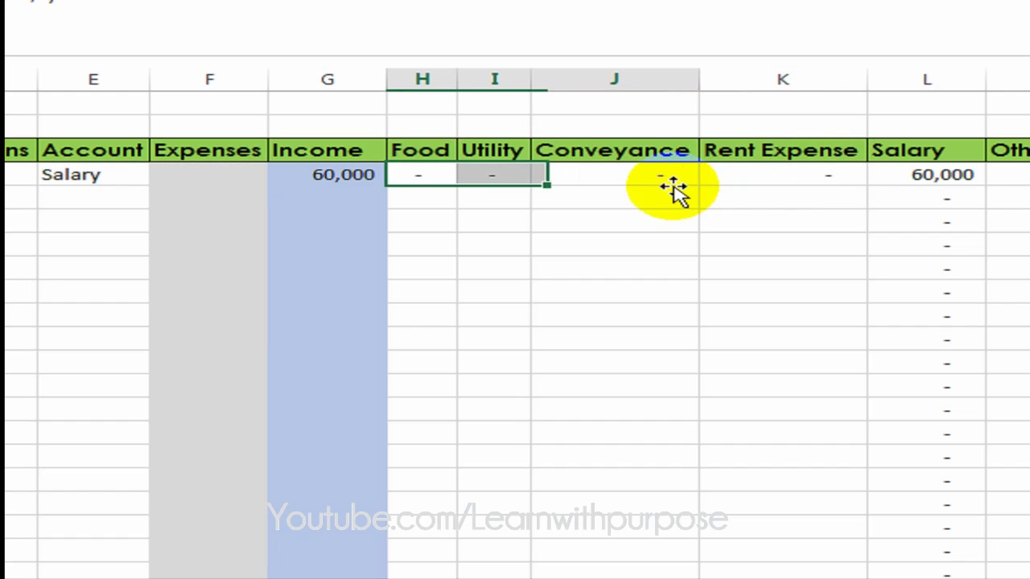
pyautogui.hotkey('shift', 'Down')
pyautogui.hotkey('shift', 'Down')
pyautogui.hotkey('shift', 'Down')
pyautogui.hotkey('shift', 'Down')
pyautogui.hotkey('shift', 'Down')
pyautogui.hotkey('shift', 'Down')
pyautogui.hotkey('shift', 'Down')
pyautogui.hotkey('shift', 'Down')
pyautogui.hotkey('shift', 'Down')
pyautogui.hotkey('shift', 'Down')
pyautogui.hotkey('shift', 'Down')
pyautogui.hotkey('shift', 'Down')
pyautogui.hotkey('shift', 'Down')
pyautogui.hotkey('shift', 'Down')
pyautogui.hotkey('shift', 'Down')
pyautogui.hotkey('shift', 'Down')
pyautogui.hotkey('shift', 'Down')
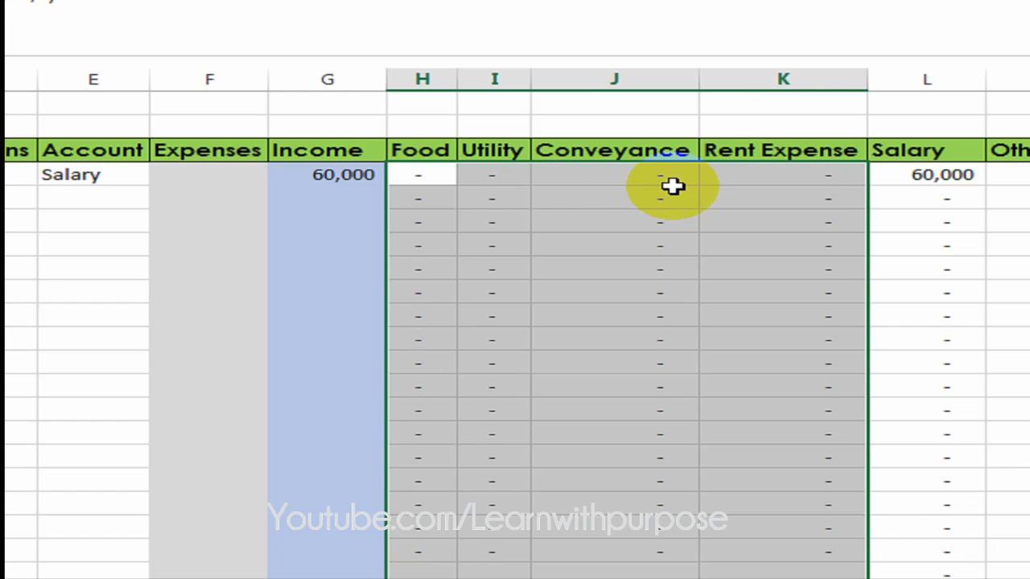
pyautogui.press('Down')
pyautogui.press('Up')
pyautogui.hotkey('ctrl', 'c')
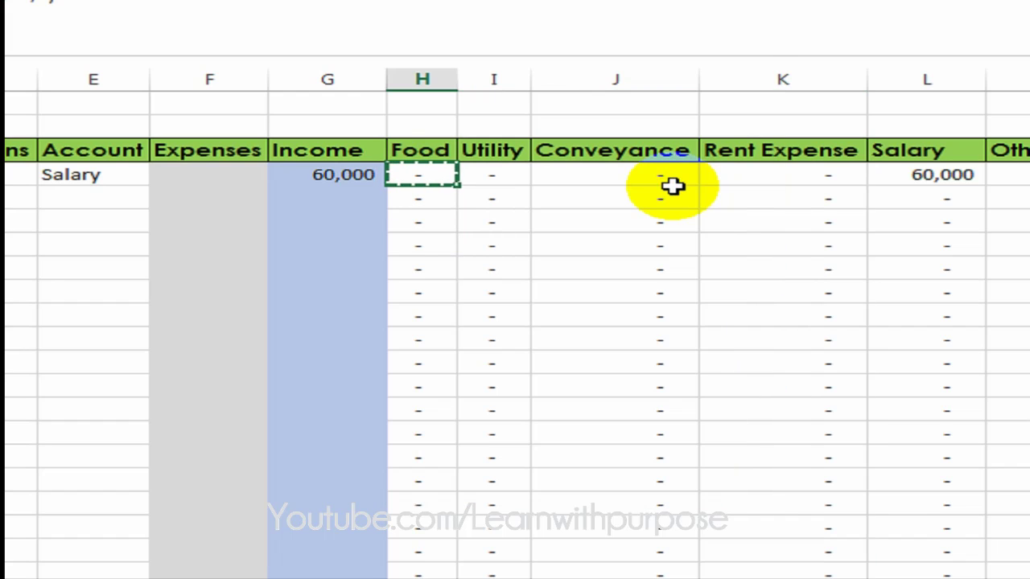
pyautogui.hotkey('shift', 'Right')
pyautogui.press('Escape')
pyautogui.press('Down')
pyautogui.press('Up')
# Copy the row 7 formulas in H7:K7 and paste them into the rows below, starting at H8.
pyautogui.hotkey('shift', 'Right')
pyautogui.hotkey('shift', 'Right')
pyautogui.hotkey('shift', 'Right')
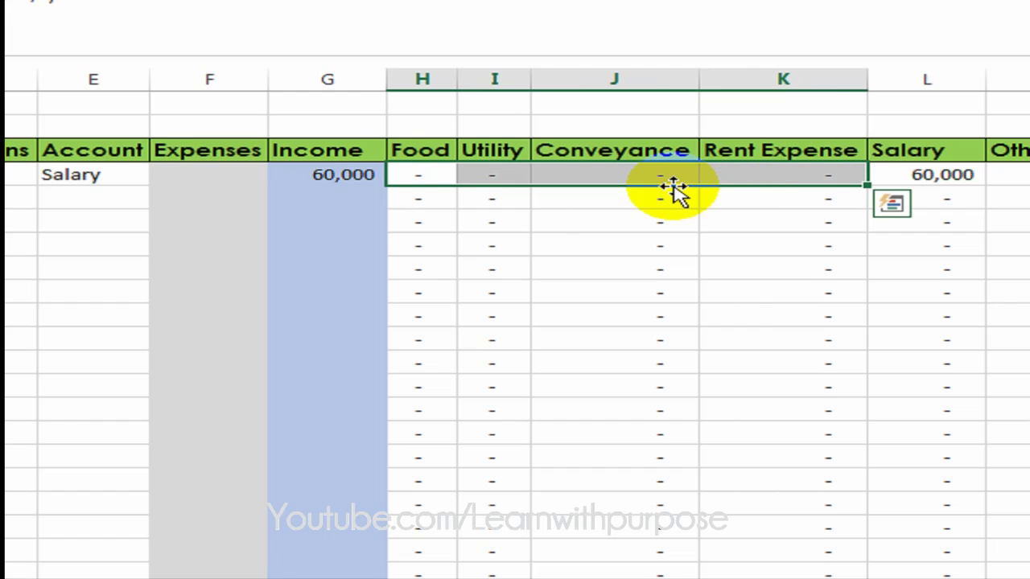
pyautogui.hotkey('ctrl', 'c')
pyautogui.press('Down')
pyautogui.hotkey('shift', 'Down')
pyautogui.hotkey('shift', 'Down')
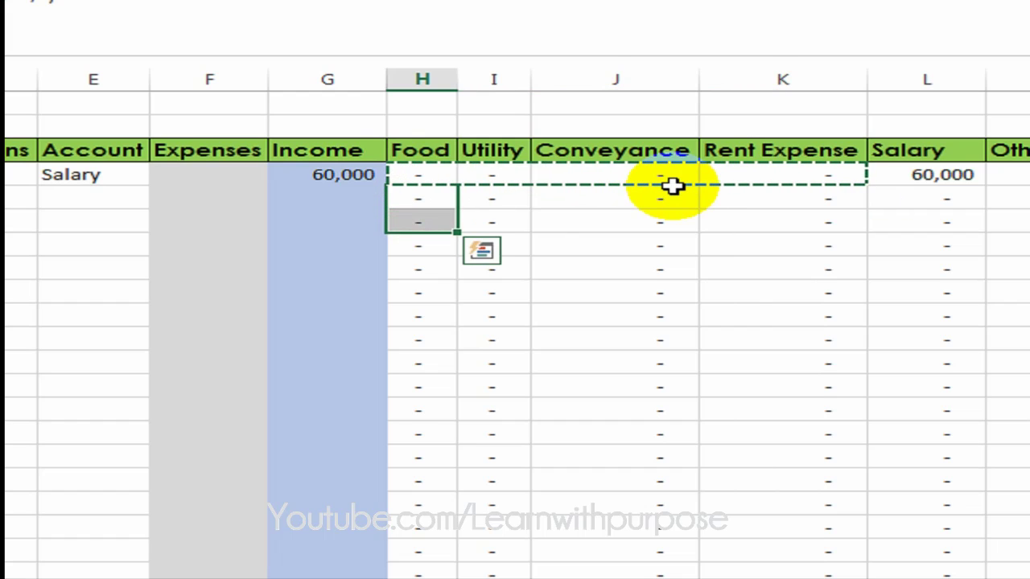
pyautogui.hotkey('shift', 'Down')
pyautogui.hotkey('shift', 'Down')
pyautogui.hotkey('shift', 'Down')
pyautogui.hotkey('shift', 'Down')
pyautogui.hotkey('shift', 'Down')
pyautogui.hotkey('shift', 'Down')
pyautogui.hotkey('shift', 'Down')
pyautogui.hotkey('shift', 'Down')
pyautogui.hotkey('shift', 'Down')
pyautogui.hotkey('shift', 'Down')
pyautogui.hotkey('shift', 'Down')
pyautogui.hotkey('shift', 'Down')
pyautogui.hotkey('shift', 'Down')
pyautogui.hotkey('shift', 'Down')
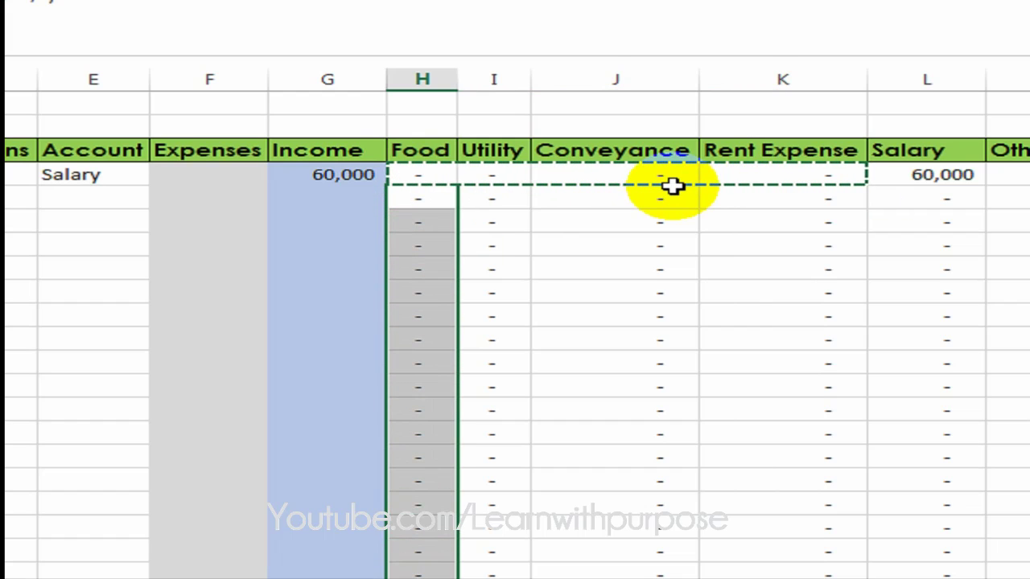
pyautogui.press('Return')
# Enter 2-1 as the date of the second daybook record in B8 and select its Month cell C8.
pyautogui.press('Up')
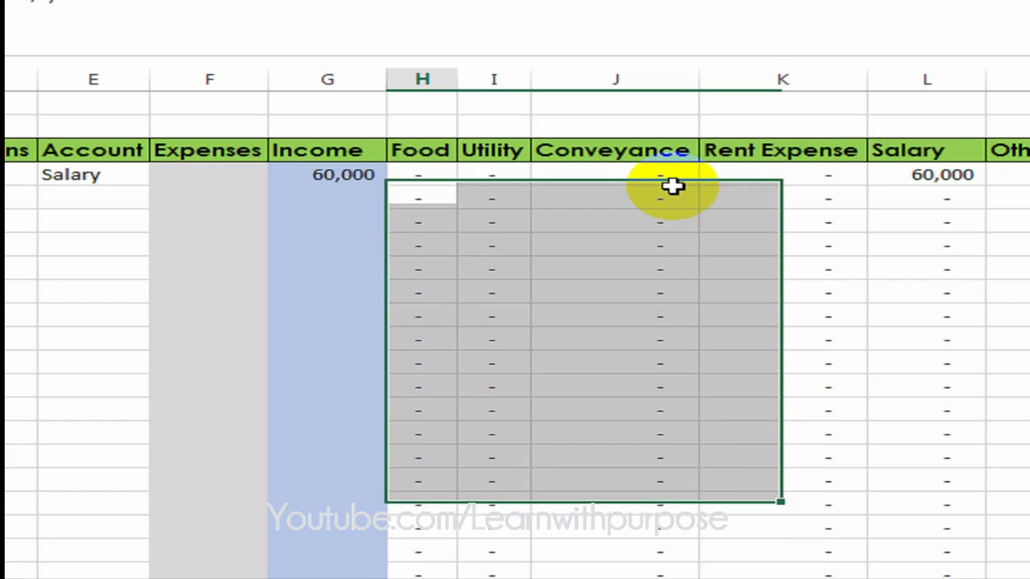
pyautogui.press('Right')
pyautogui.press('Left')
pyautogui.press('Left')
pyautogui.press('Left')
pyautogui.press('Left')
pyautogui.press('Left')
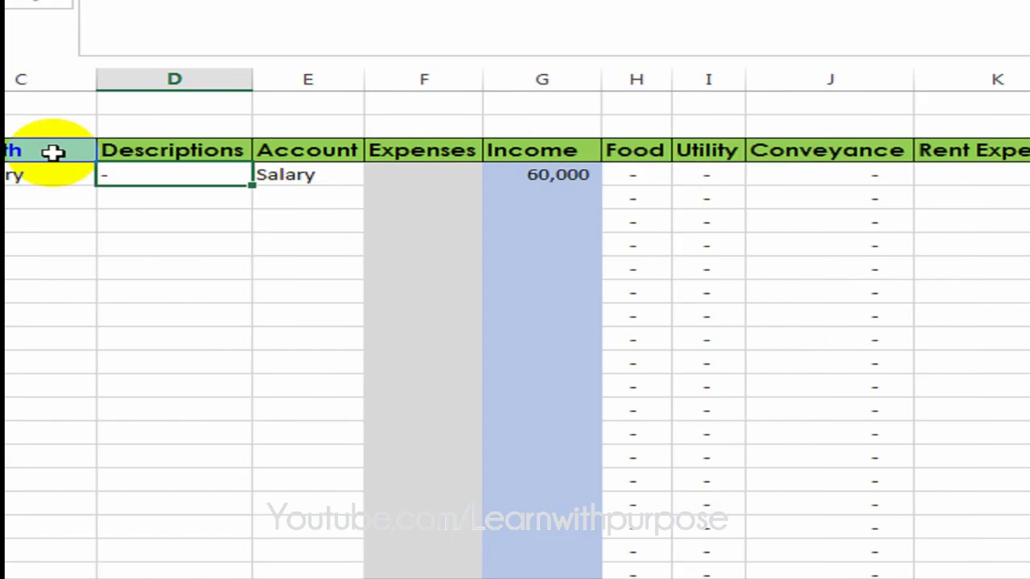
pyautogui.press('Down')
pyautogui.press('Left')
pyautogui.press('Left')
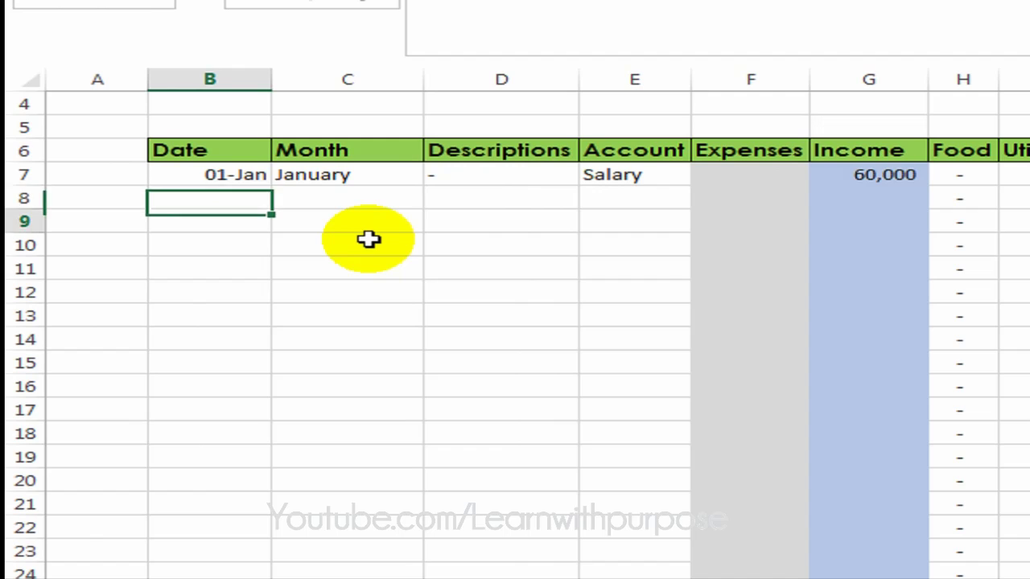
pyautogui.press('Down')
pyautogui.press('Up')
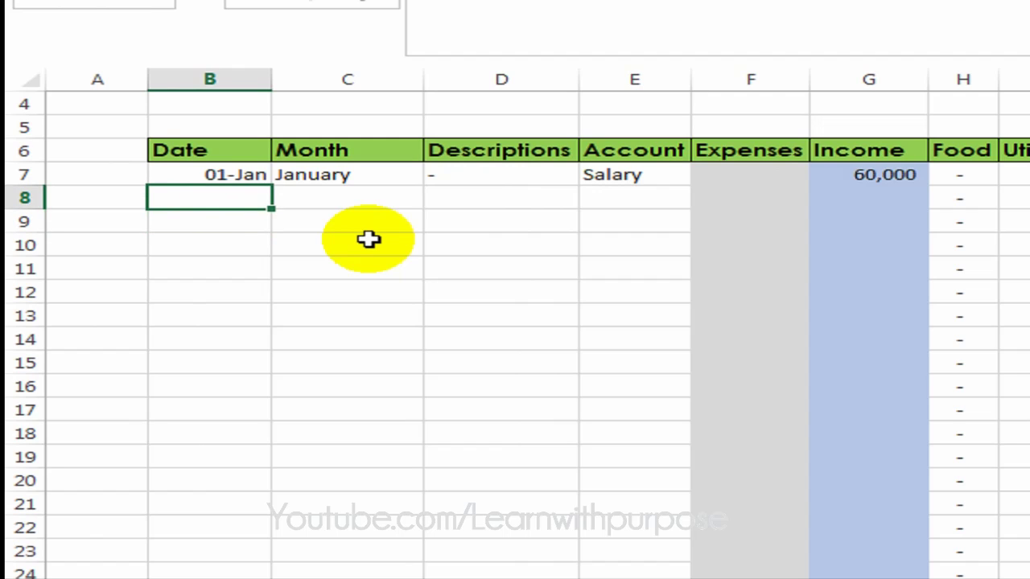
pyautogui.write('2-1')
pyautogui.press('Return')
pyautogui.press('Up')
pyautogui.press('Right')
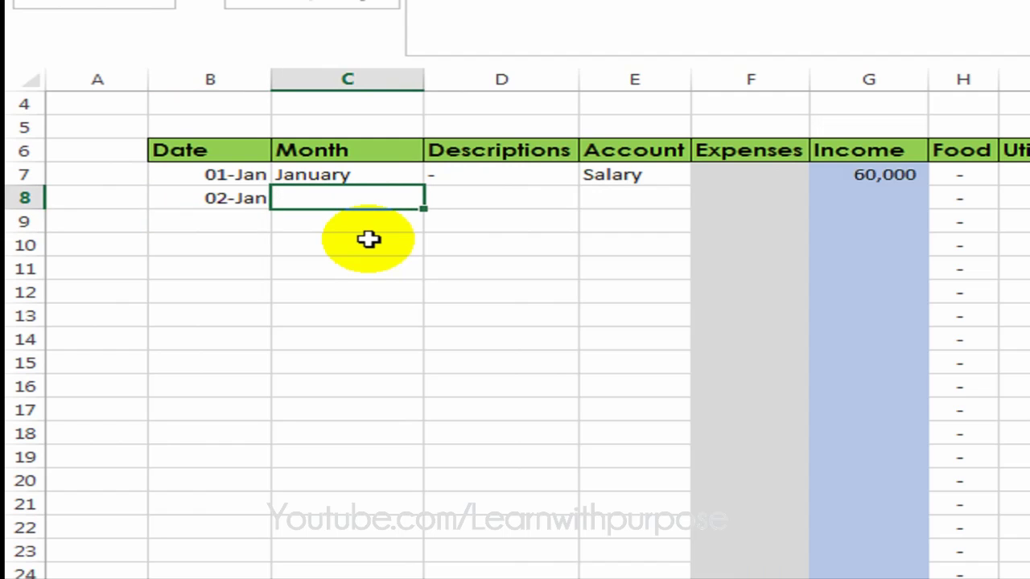
# Fill the Month formula from C7 down column C through row 24.
pyautogui.press('Up')
pyautogui.hotkey('shift', 'Down')
pyautogui.hotkey('shift', 'Down')
pyautogui.hotkey('shift', 'Down')
pyautogui.hotkey('shift', 'Down')
pyautogui.hotkey('shift', 'Down')
pyautogui.hotkey('shift', 'Down')
pyautogui.hotkey('shift', 'Down')
pyautogui.hotkey('shift', 'Down')
pyautogui.hotkey('shift', 'Down')
pyautogui.hotkey('shift', 'Down')
pyautogui.hotkey('shift', 'Down')
pyautogui.hotkey('shift', 'Down')
pyautogui.hotkey('shift', 'Down')
pyautogui.hotkey('shift', 'Down')
pyautogui.hotkey('shift', 'Down')
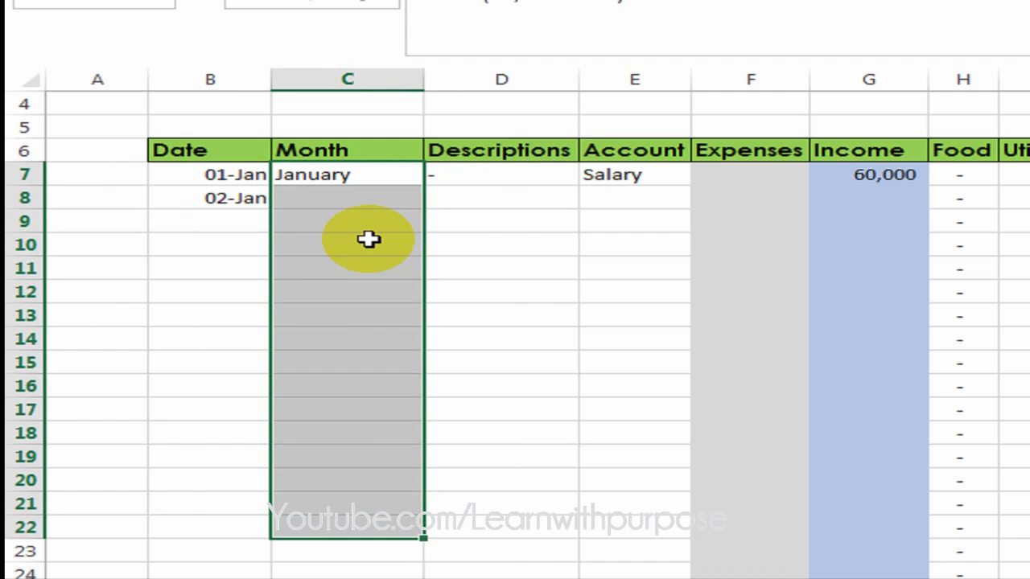
pyautogui.hotkey('shift', 'Down')
pyautogui.hotkey('shift', 'Down')
pyautogui.hotkey('ctrl', 'd')
pyautogui.press('Down')
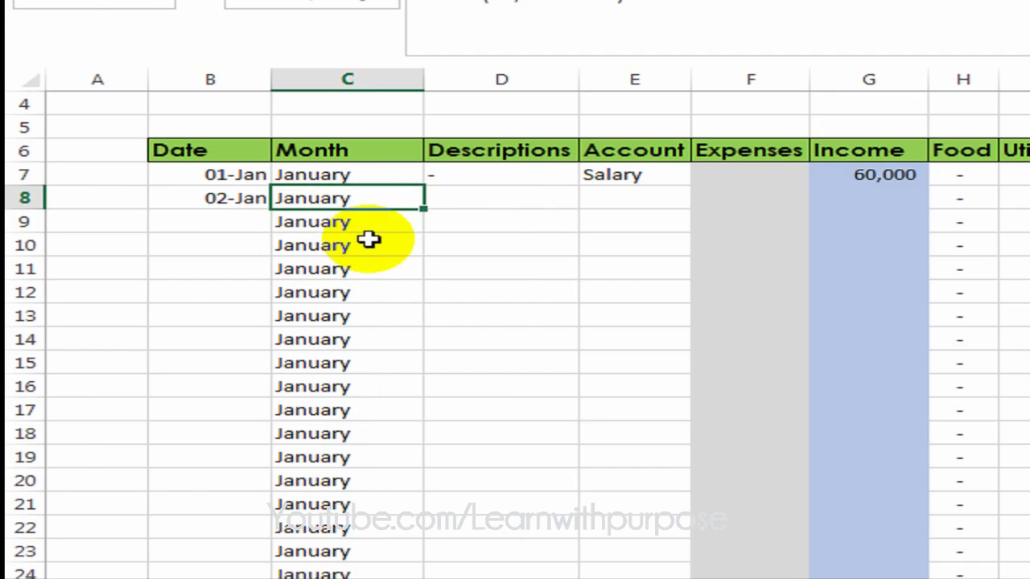
pyautogui.press('Down')
pyautogui.press('Up')
# Enter "-" as the description in D8 and Rent Expense as the account in E8 for the second record.
pyautogui.press('Left')
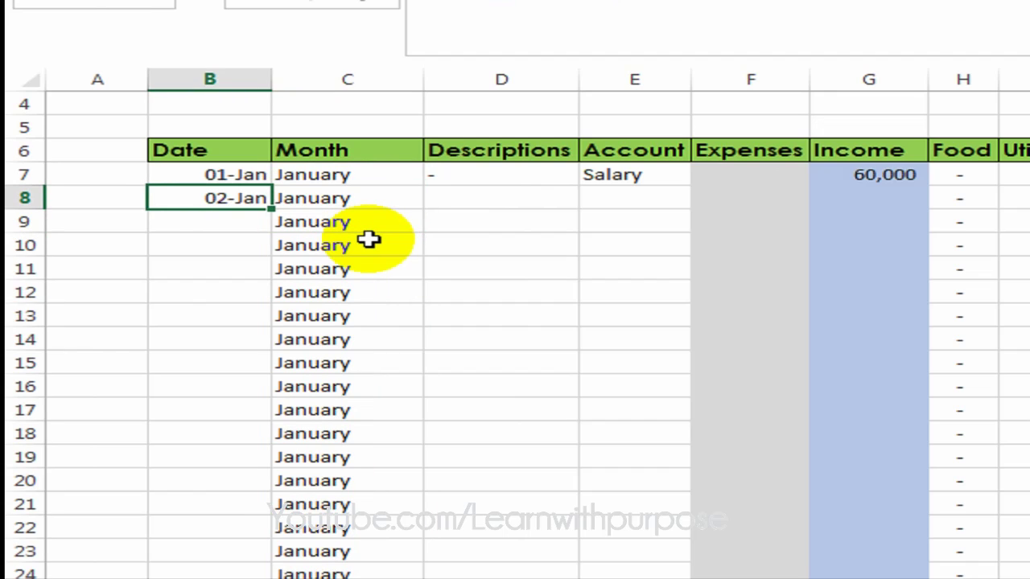
pyautogui.press('Right')
pyautogui.press('Left')
pyautogui.press('Right')
pyautogui.press('Right')
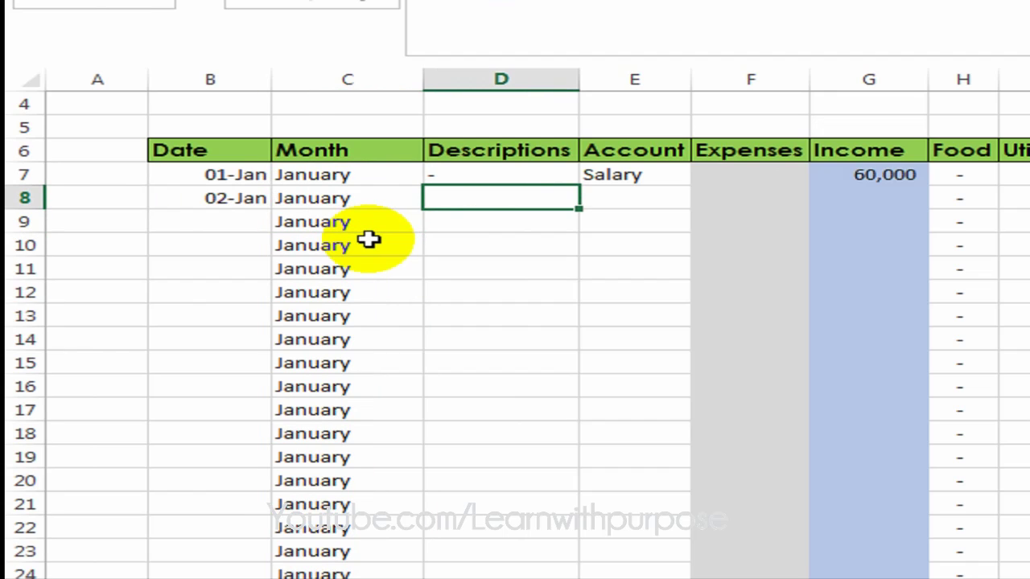
pyautogui.press('Right')
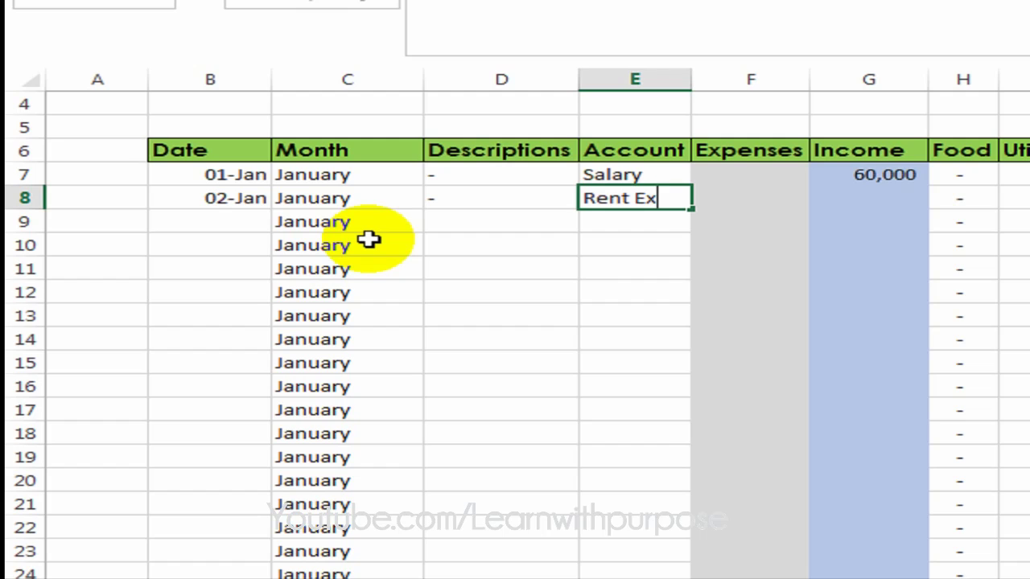
pyautogui.write('Rent Expense')
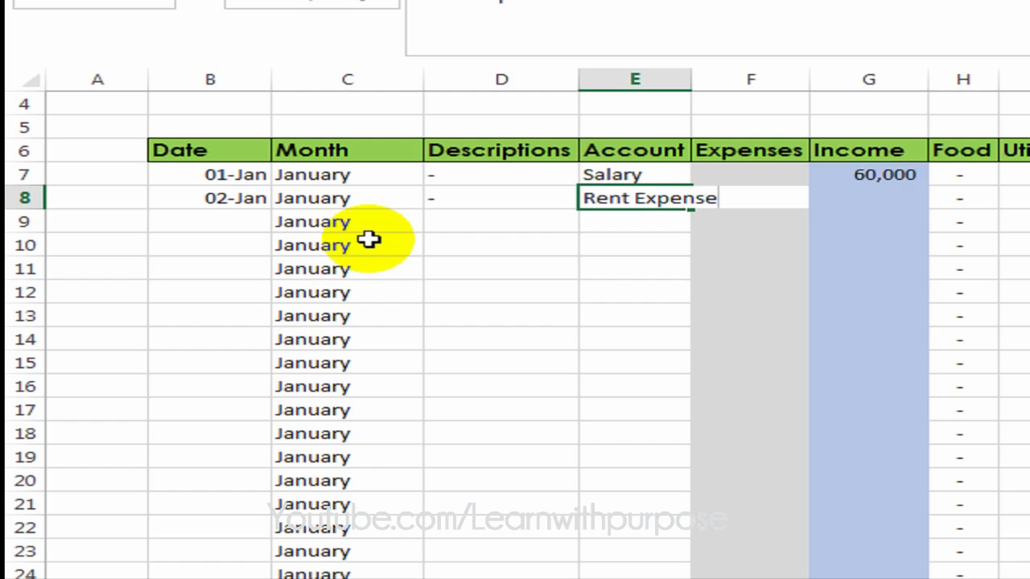
pyautogui.press('Return')
# Autofit the width of the Account column E to its contents.
pyautogui.press('Up')
pyautogui.press('Right')
pyautogui.press('Left')
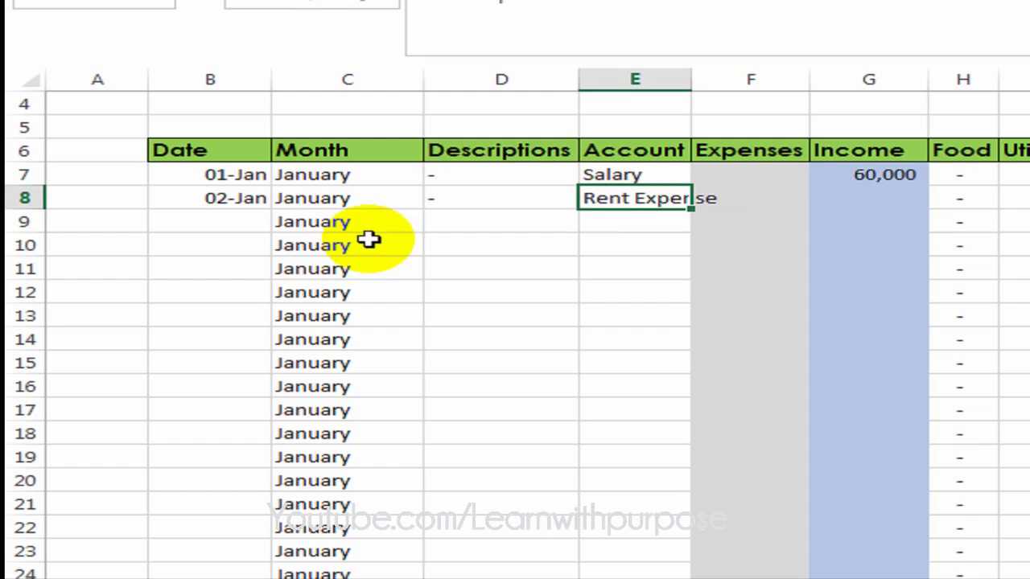
pyautogui.doubleClick(690, 79)
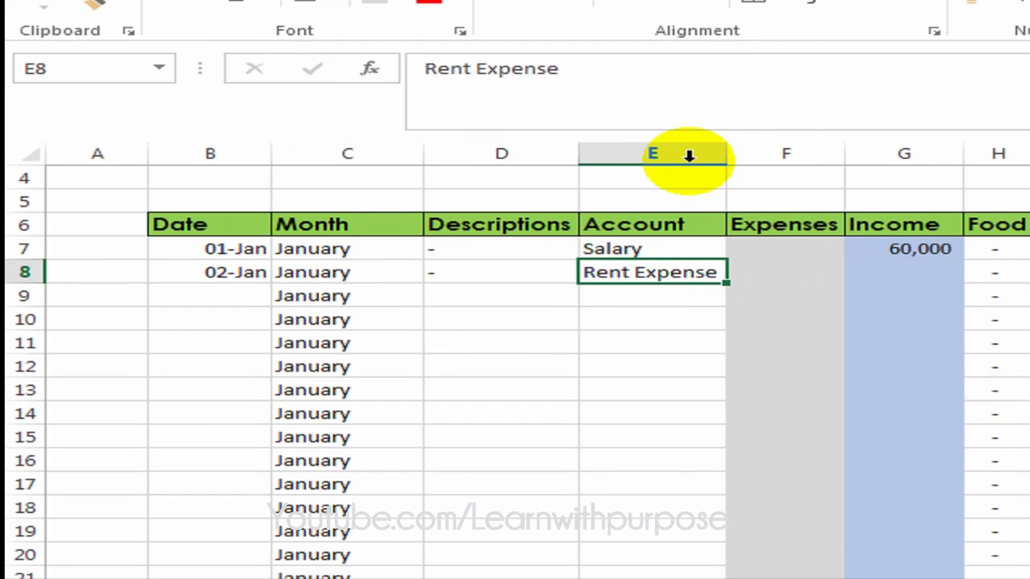
# Enter 10000 as the expense amount in F8 and check the formula in the Rent Expense cell K8.
pyautogui.press('Right')
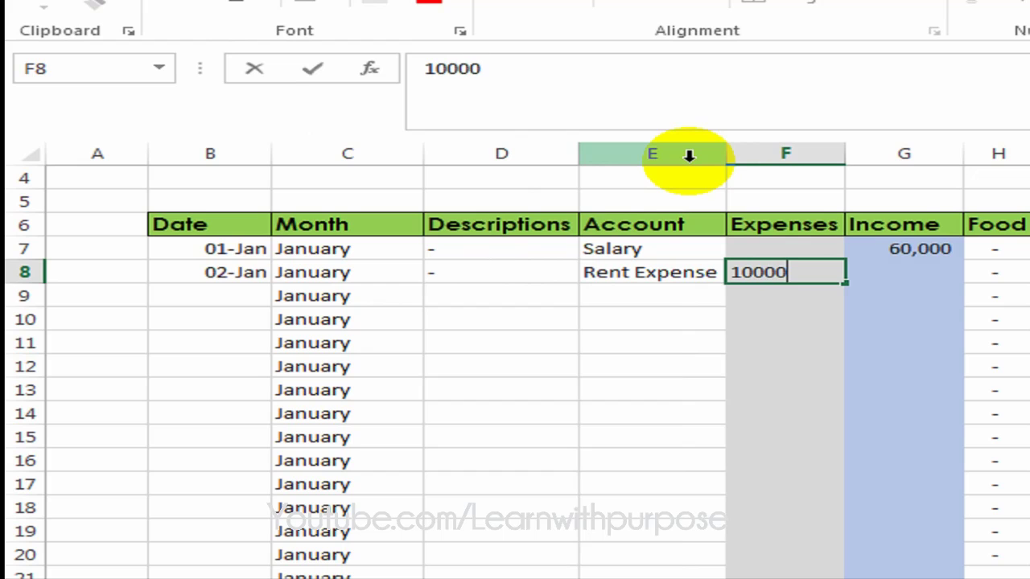
pyautogui.press('Return')
pyautogui.press('Up')
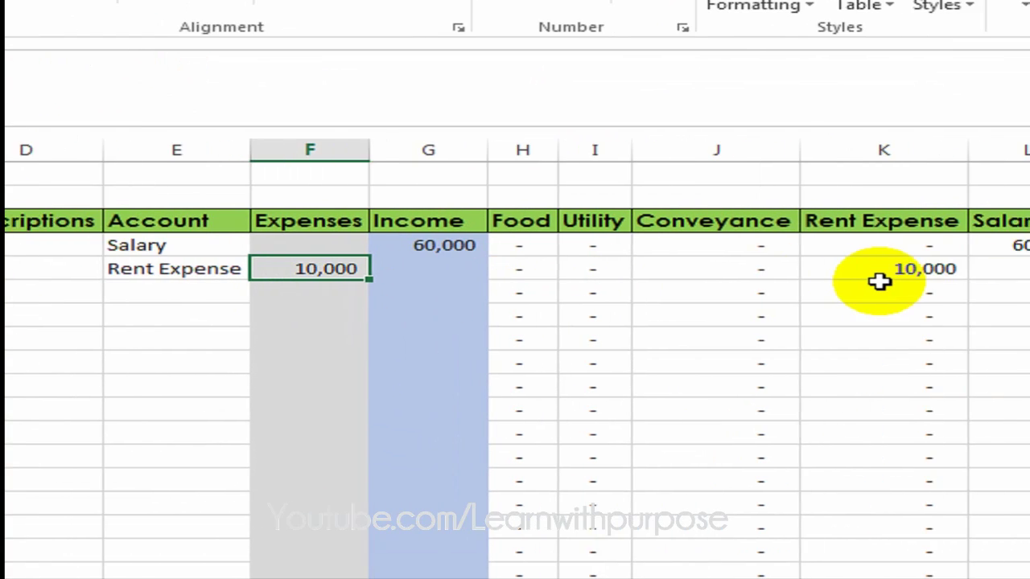
pyautogui.click(889, 274)
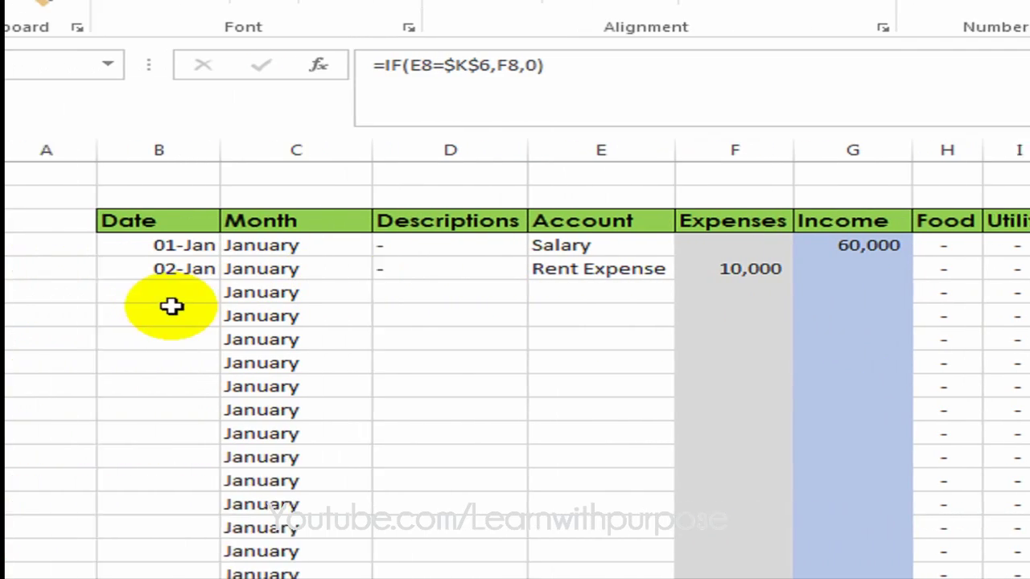
# Start the third record by entering the date 3 January in B9 and "-" as the description in D9.
pyautogui.click(169, 296)
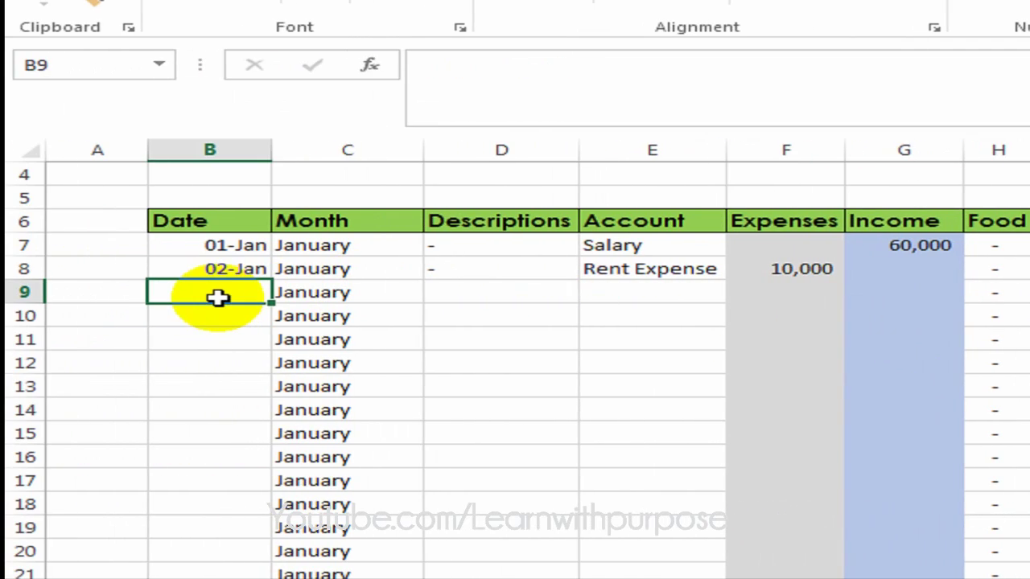
pyautogui.press('Return')
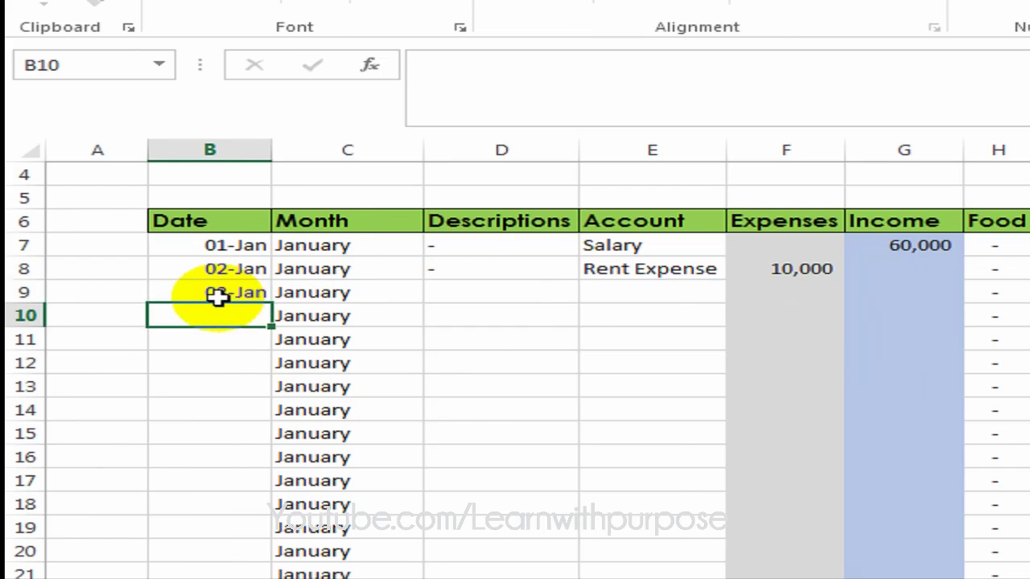
pyautogui.press('Up')
pyautogui.press('Right')
pyautogui.press('Right')
pyautogui.write('-')
pyautogui.press('Return')
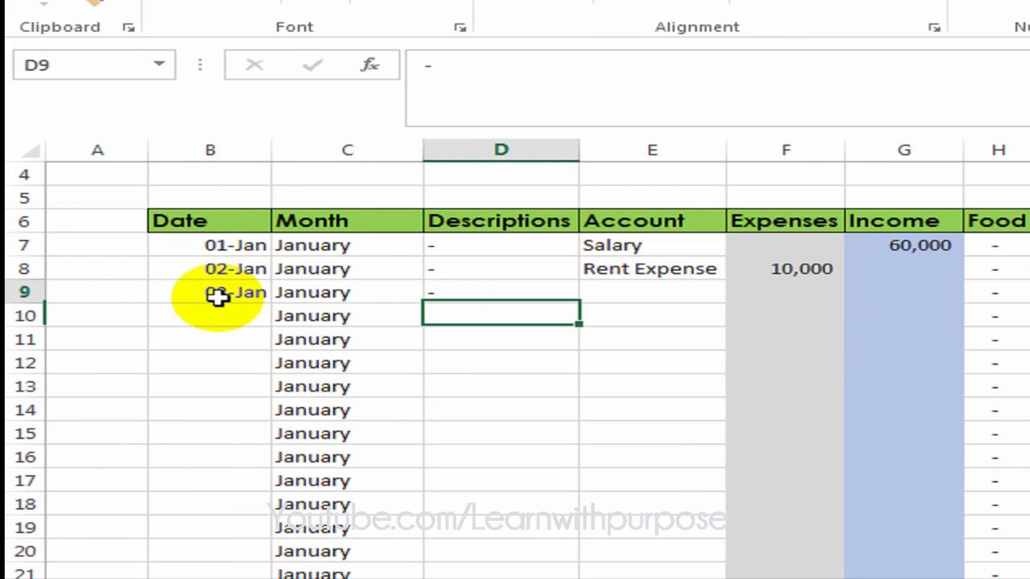
# Enter Conveyance as the account of the third record in E9.
pyautogui.press('Up')
pyautogui.press('Right')
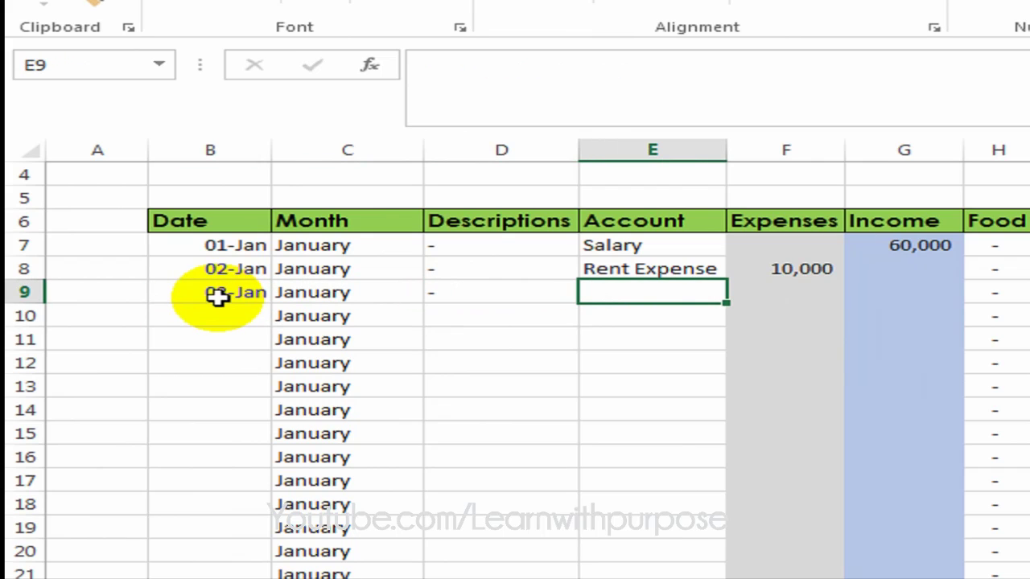
pyautogui.press('Return')
pyautogui.press('Up')
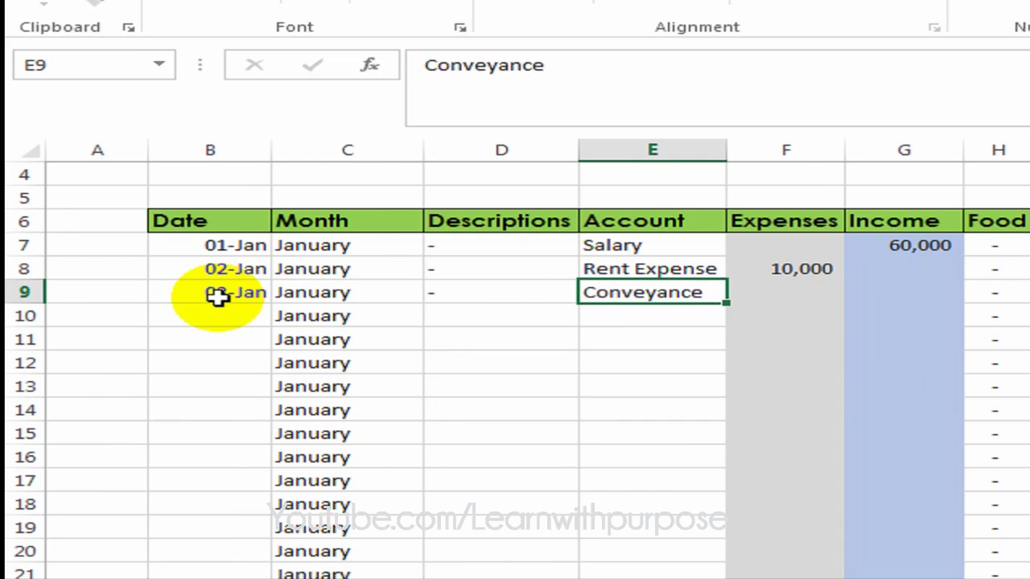
pyautogui.press('Return')
pyautogui.press('Up')
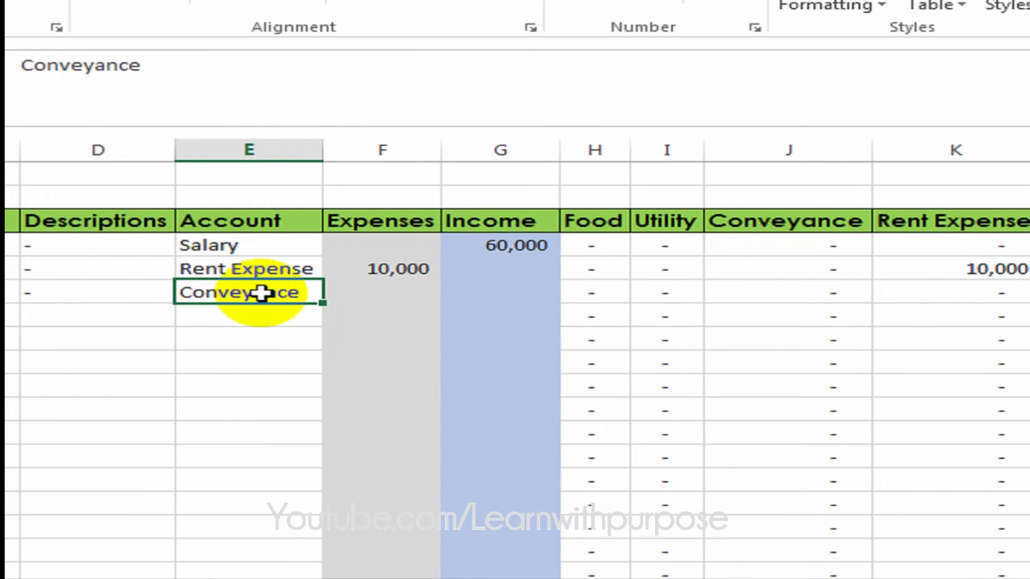
pyautogui.press('Return')
pyautogui.press('Up')
pyautogui.write('Co')
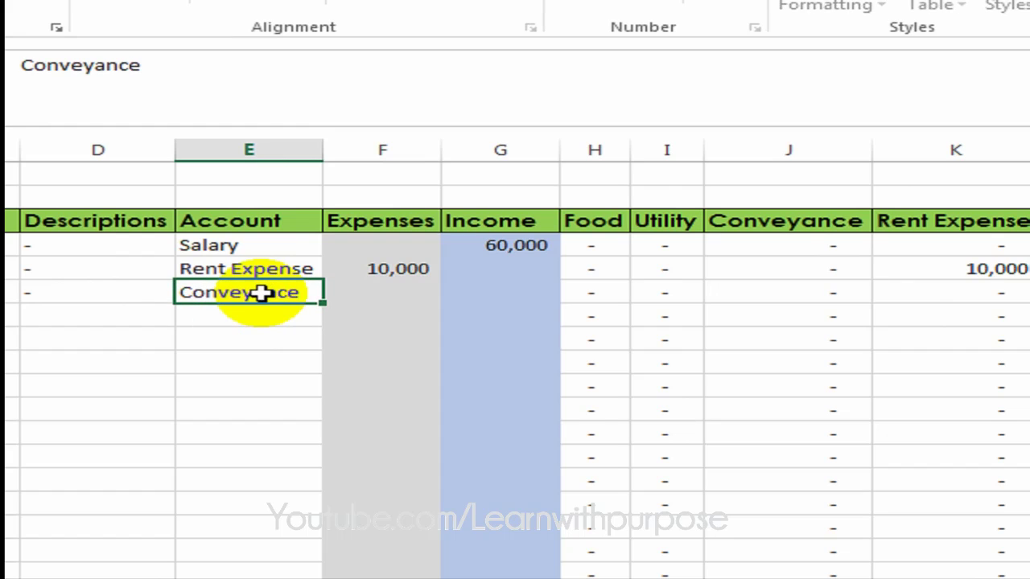
pyautogui.press('Tab')
# Enter 200 as the expense in F9 and check the Conveyance cell J9.
pyautogui.write('2')
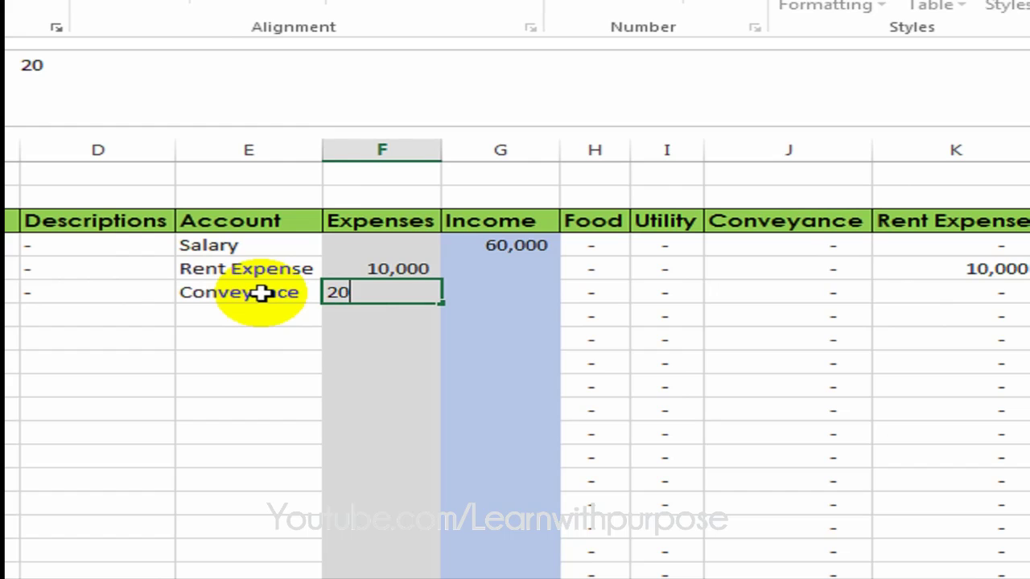
pyautogui.write('00')
pyautogui.press('Tab')
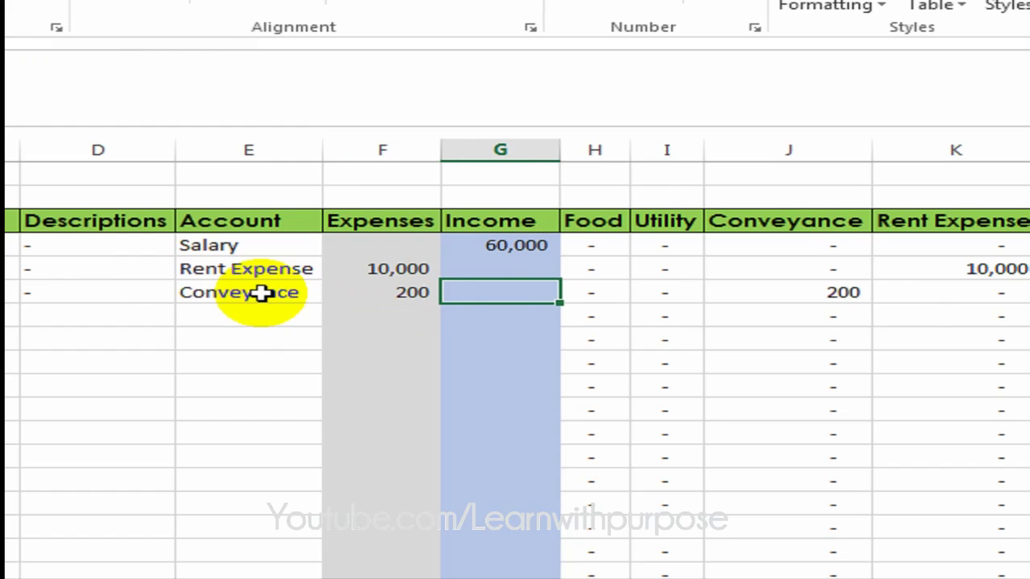
pyautogui.press('Tab')
pyautogui.press('Tab')
pyautogui.press('Right')
pyautogui.press('Right')
pyautogui.press('Left')
pyautogui.press('Left')
pyautogui.press('Left')
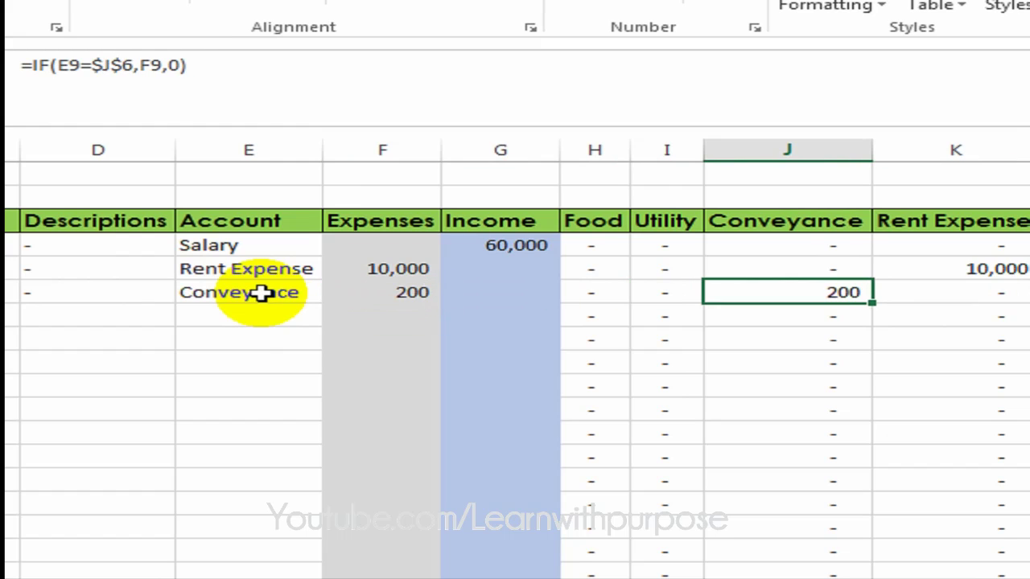
# Set the Conveyance expense in F9 to 2000 and check its distribution across the account columns of row 9.
pyautogui.press('Left')
pyautogui.press('Left')
pyautogui.write('2000')
pyautogui.press('Return')
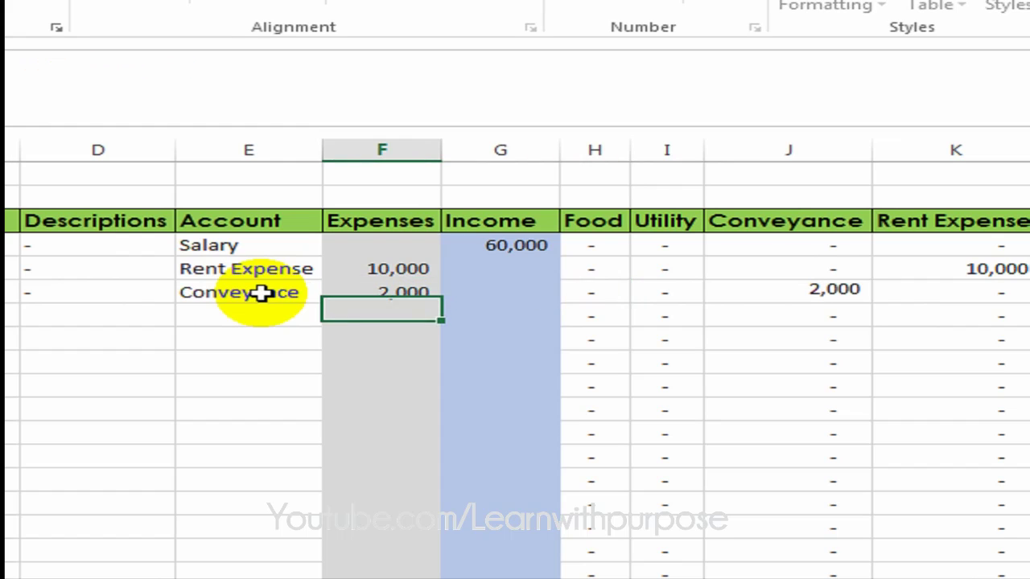
pyautogui.press('Up')
pyautogui.press('Right')
pyautogui.press('Right')
pyautogui.press('Right')
pyautogui.press('Right')
pyautogui.press('Left')
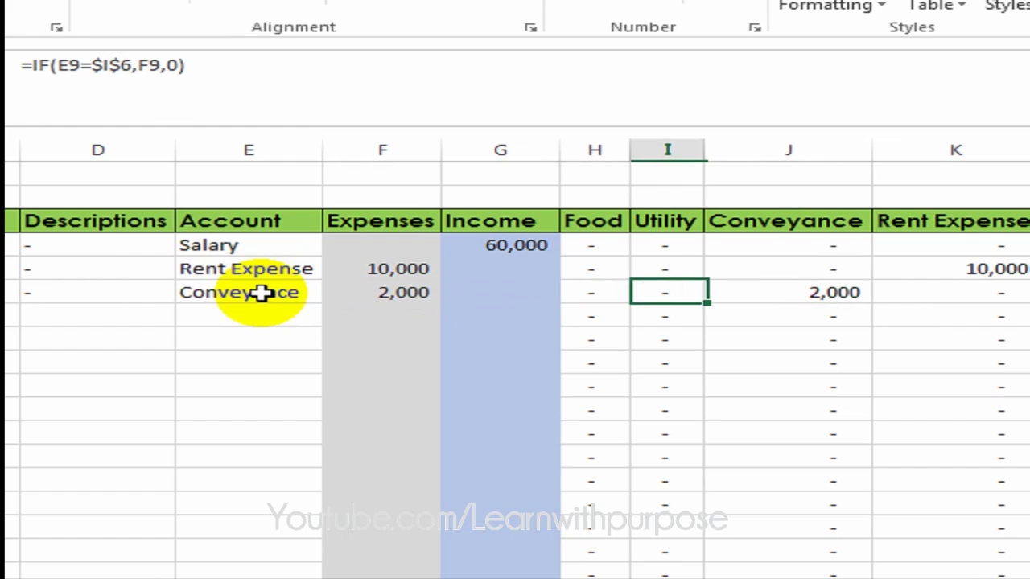
# Enter 2-Feb as the date of the fourth record in B10.
pyautogui.press('Left')
pyautogui.press('Left')
pyautogui.press('Left')
pyautogui.press('Left')
pyautogui.press('Down')
pyautogui.press('Left')
pyautogui.press('Left')
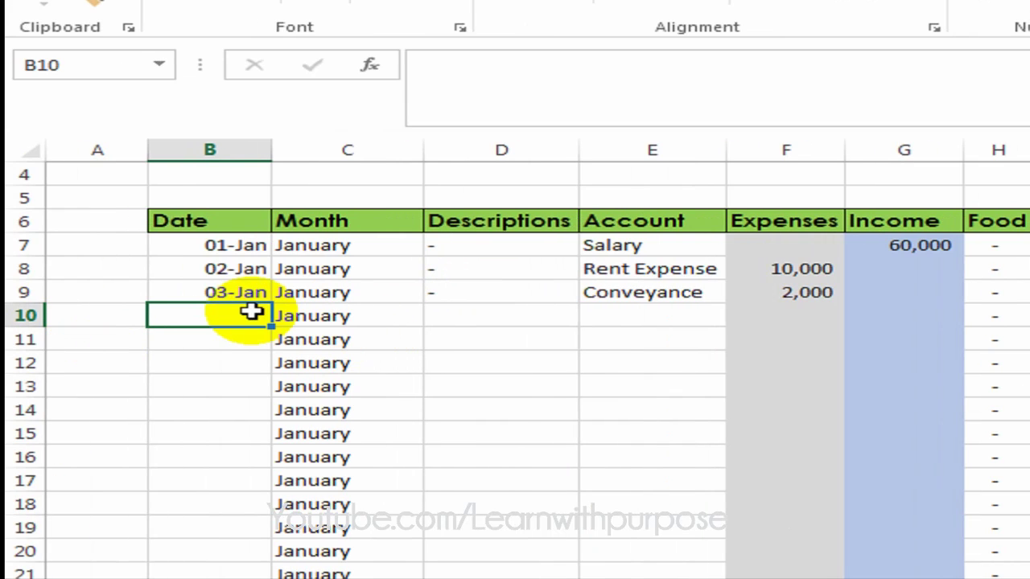
pyautogui.write('2-Feb')
pyautogui.press('Return')
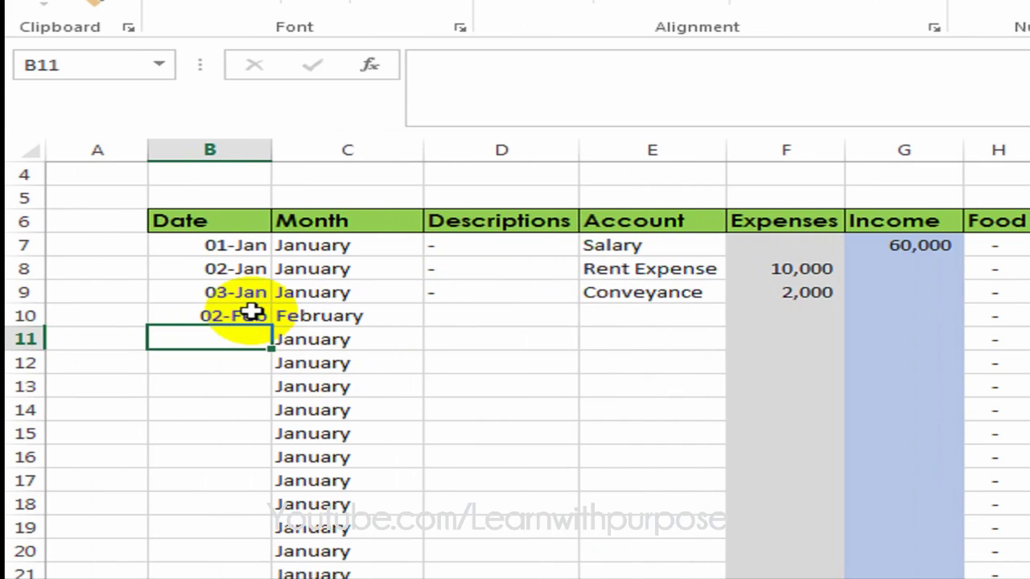
# Enter "-" as the description in D10 and Salary as the account in E10.
pyautogui.press('Up')
pyautogui.press('Right')
pyautogui.press('Right')
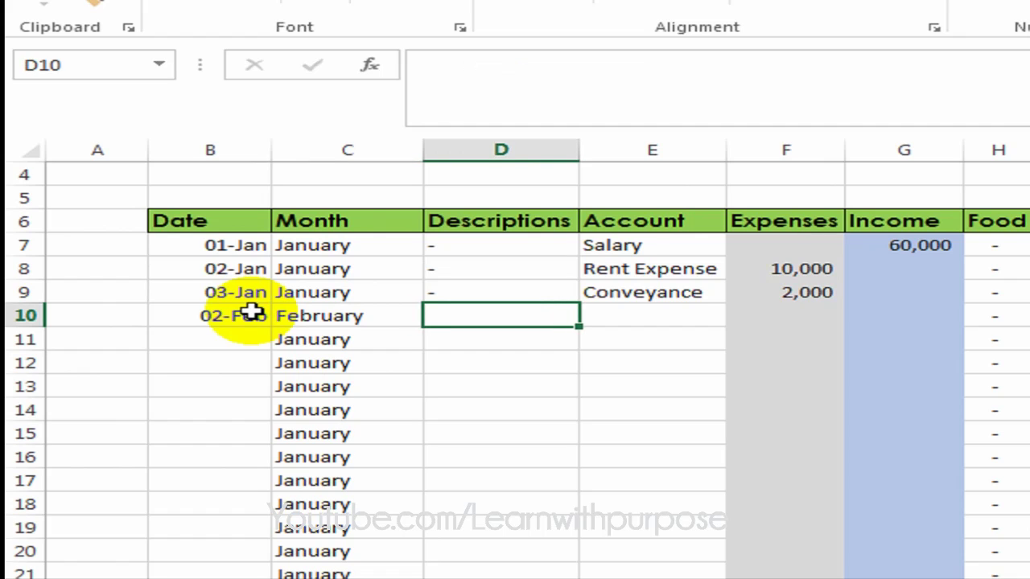
pyautogui.write('-')
pyautogui.press('Tab')
pyautogui.write('Sa')
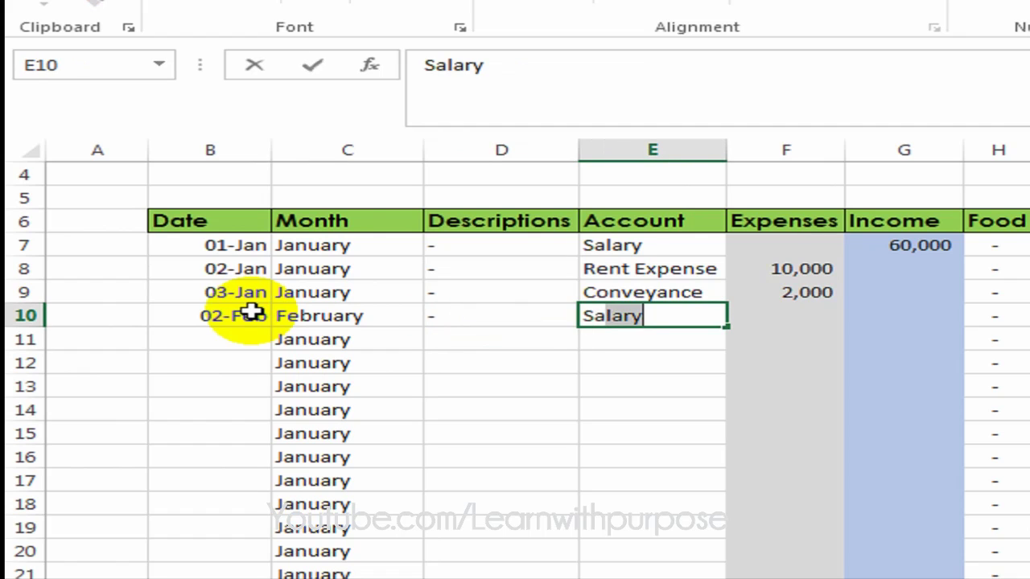
pyautogui.press('Return')
# Enter 65000 as the income in G10 and check the Salary column cell L10.
pyautogui.press('Up')
pyautogui.press('Right')
pyautogui.press('Right')
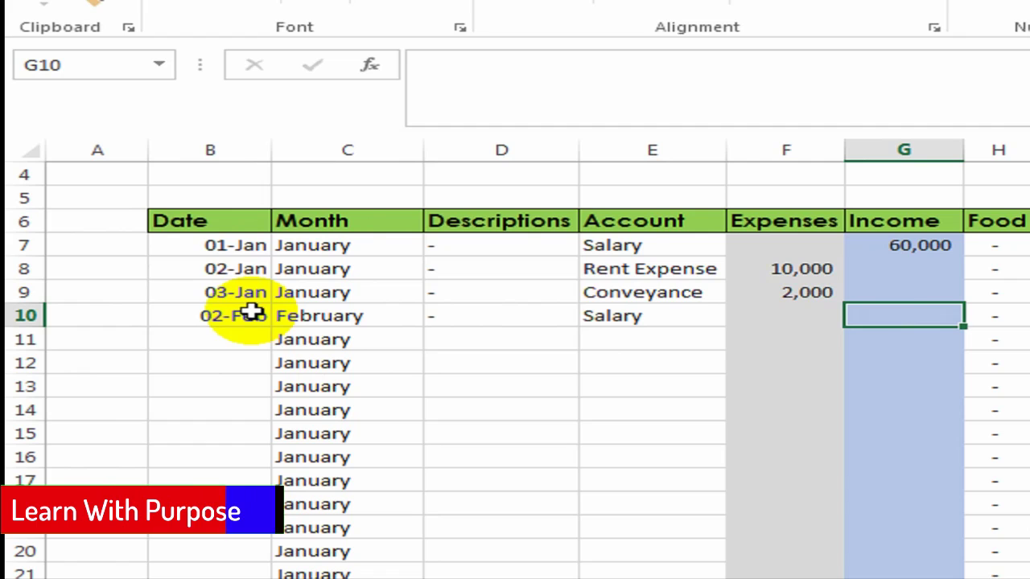
pyautogui.write('65000')
pyautogui.press('Tab')
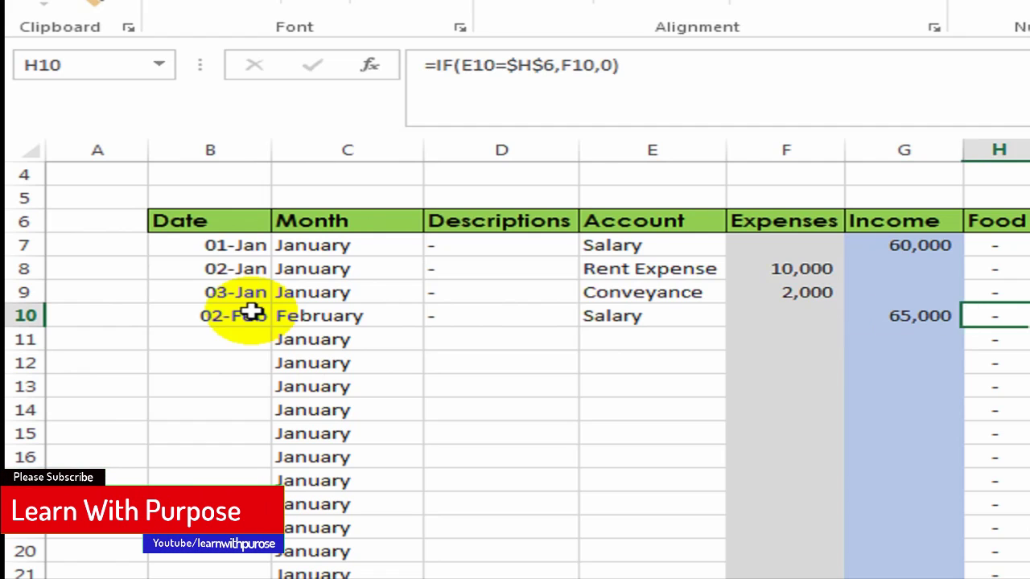
pyautogui.press('Right')
pyautogui.press('Right')
pyautogui.press('Right')
pyautogui.press('Right')
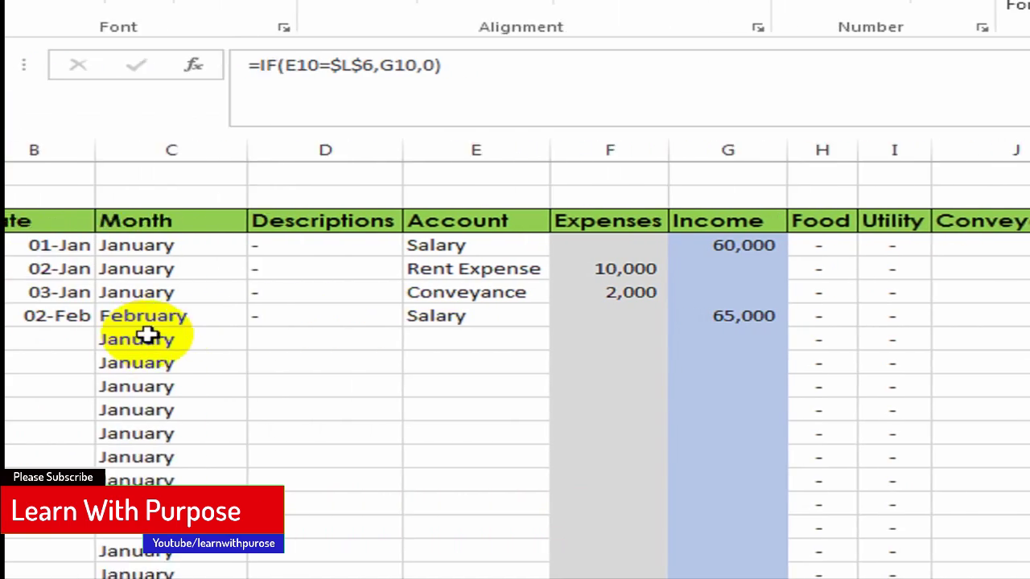
pyautogui.click(240, 331)
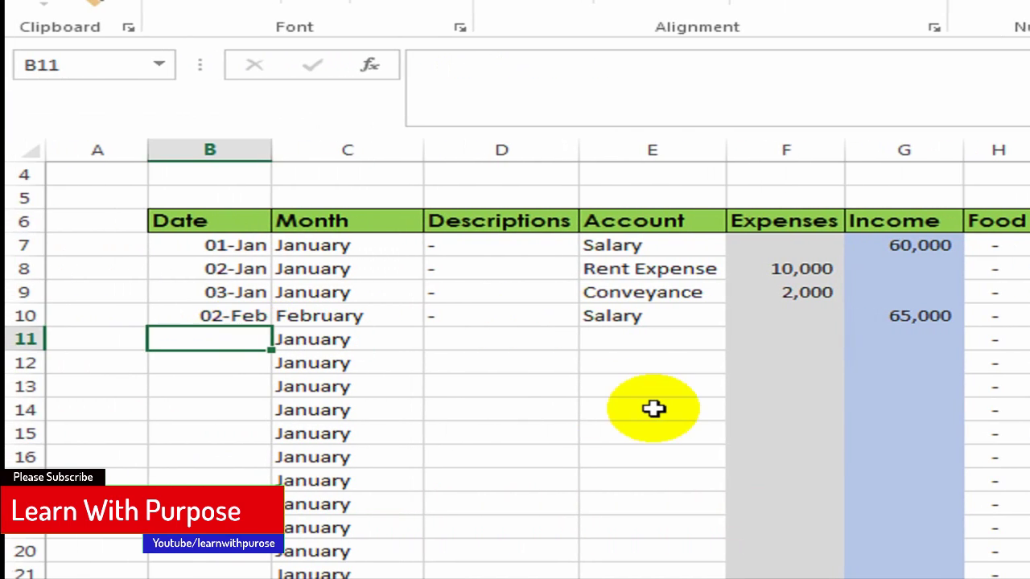
pyautogui.press('Right')
pyautogui.press('Left')
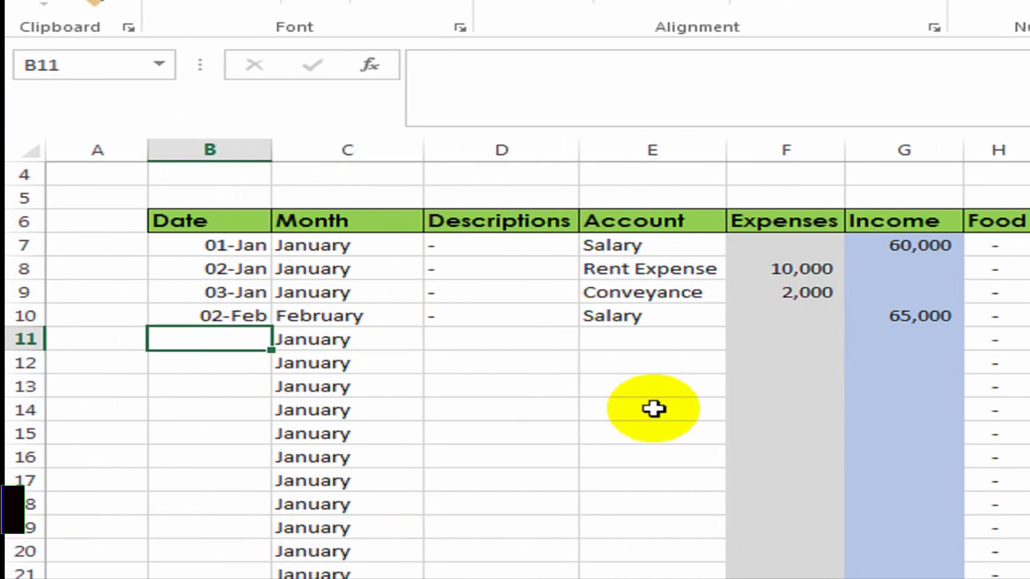
pyautogui.press('Right')
pyautogui.press('Right')
pyautogui.press('Left')
pyautogui.press('Left')
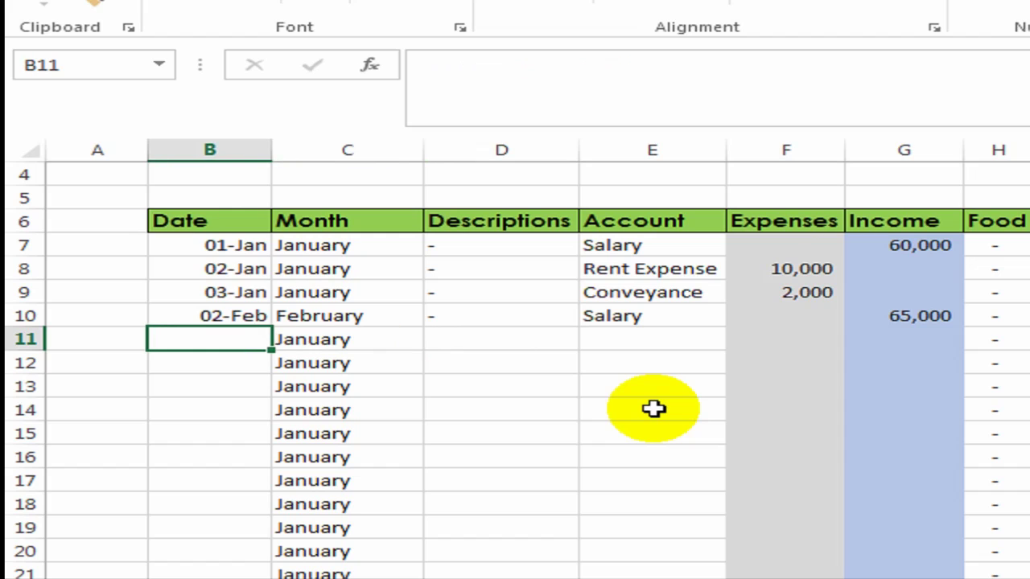
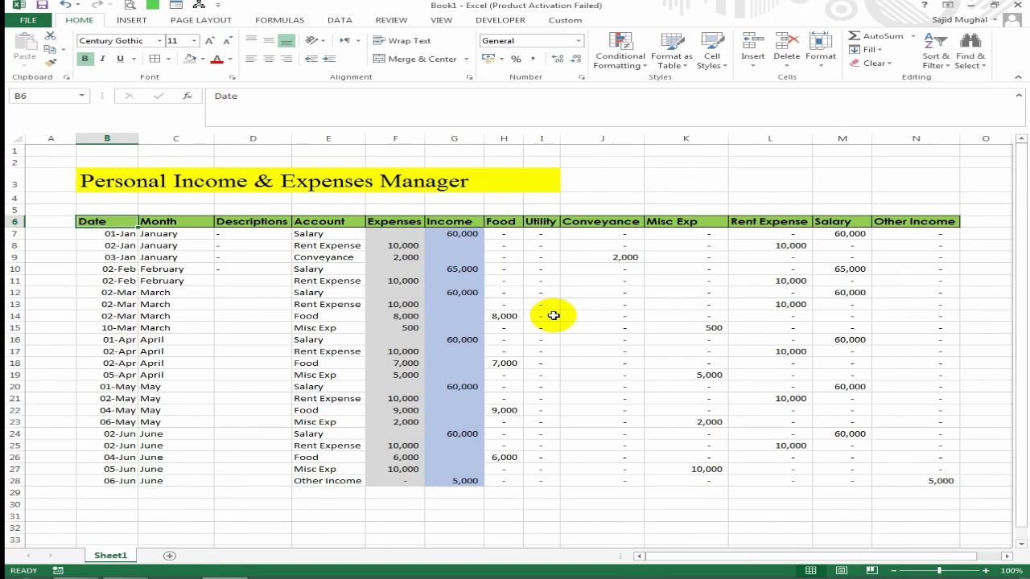
pyautogui.press('Down')
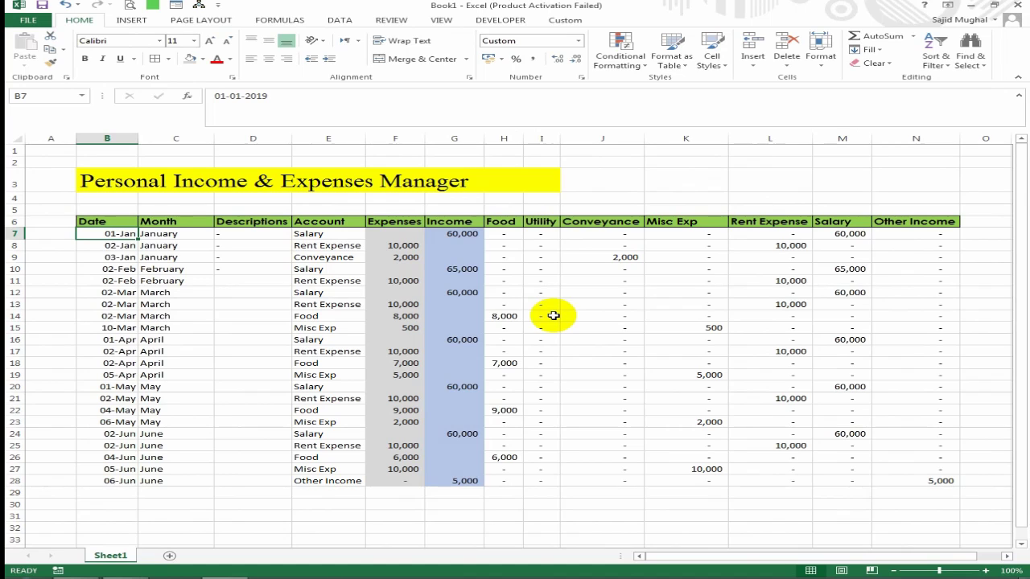
# Enter =SUM(F7:F28) in F5 to total the Expenses column above its header.
pyautogui.press('Right')
pyautogui.press('Right')
pyautogui.press('Up')
pyautogui.press('Up')
pyautogui.press('Left')
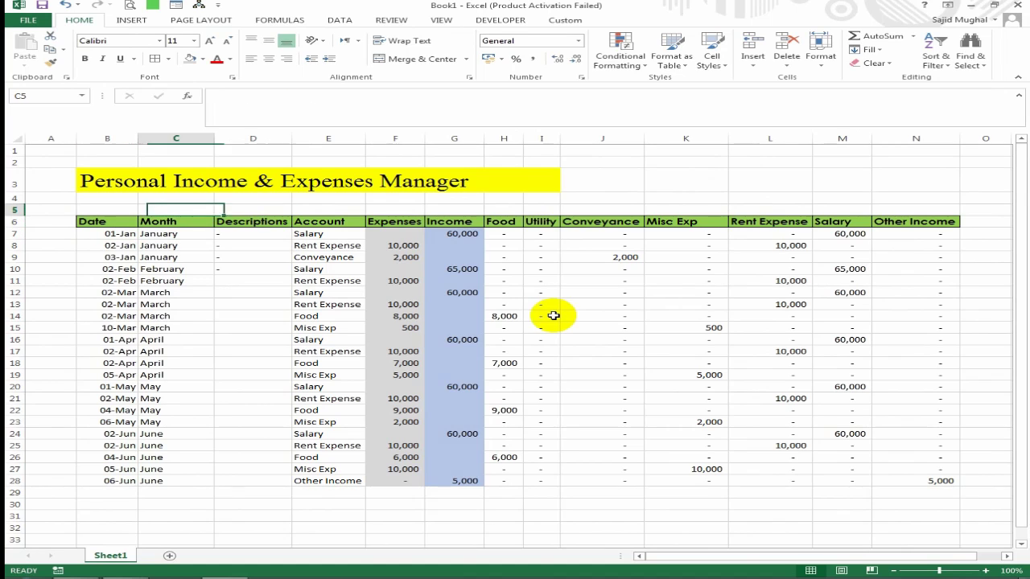
pyautogui.press('Right')
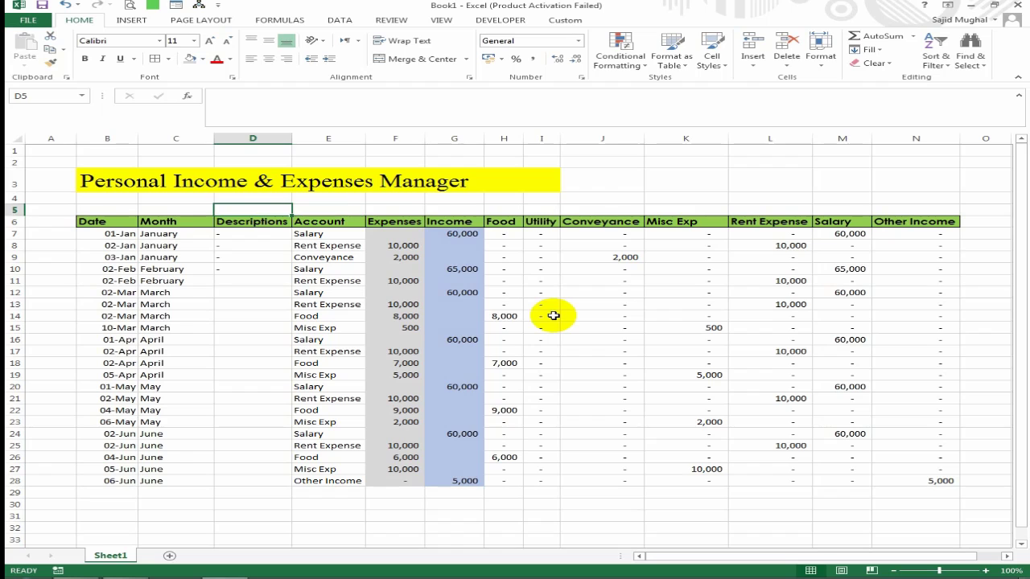
pyautogui.press('Right')
pyautogui.press('Right')
pyautogui.press('Right')
pyautogui.press('Left')
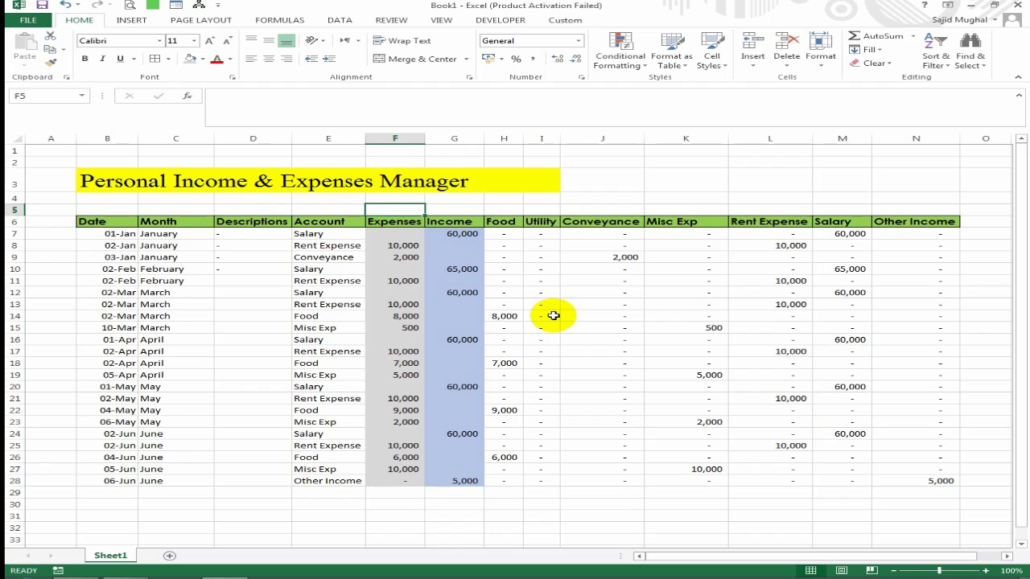
pyautogui.write('=sum')
pyautogui.press('Tab')
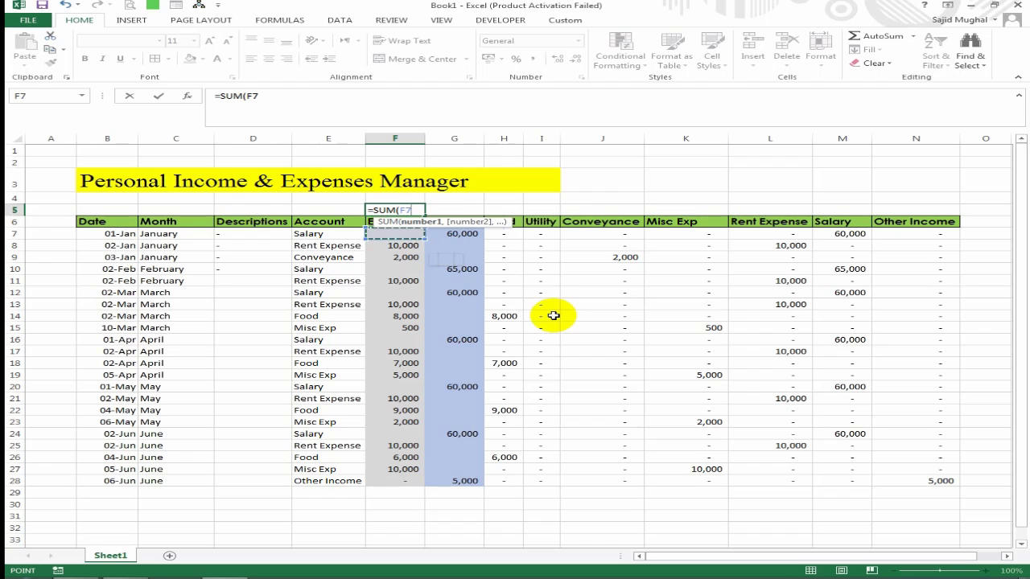
pyautogui.hotkey('shift', 'Down')
pyautogui.hotkey('shift', 'Down')
pyautogui.hotkey('shift', 'Down')
pyautogui.hotkey('shift', 'Down')
pyautogui.hotkey('shift', 'Down')
pyautogui.hotkey('shift', 'Down')
pyautogui.hotkey('shift', 'Down')
pyautogui.hotkey('shift', 'Down')
pyautogui.hotkey('shift', 'Down')
pyautogui.hotkey('shift', 'Down')
pyautogui.hotkey('shift', 'Down')
pyautogui.hotkey('shift', 'Down')
pyautogui.hotkey('shift', 'Down')
pyautogui.hotkey('shift', 'Down')
pyautogui.hotkey('shift', 'Down')
pyautogui.hotkey('shift', 'Down')
pyautogui.hotkey('shift', 'Down')
pyautogui.hotkey('shift', 'Down')
pyautogui.hotkey('shift', 'Down')
pyautogui.hotkey('shift', 'Down')
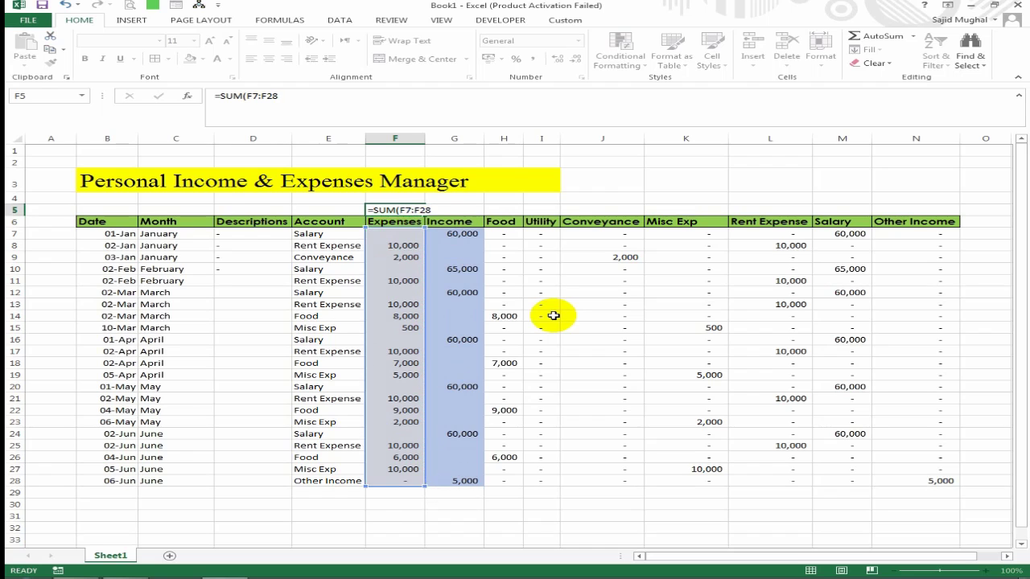
pyautogui.press('Return')
# Copy the total formula from F5 across G5:N5 and widen the Food column to fit its total.
pyautogui.press('Up')
pyautogui.hotkey('ctrl', 'c')
pyautogui.press('Right')
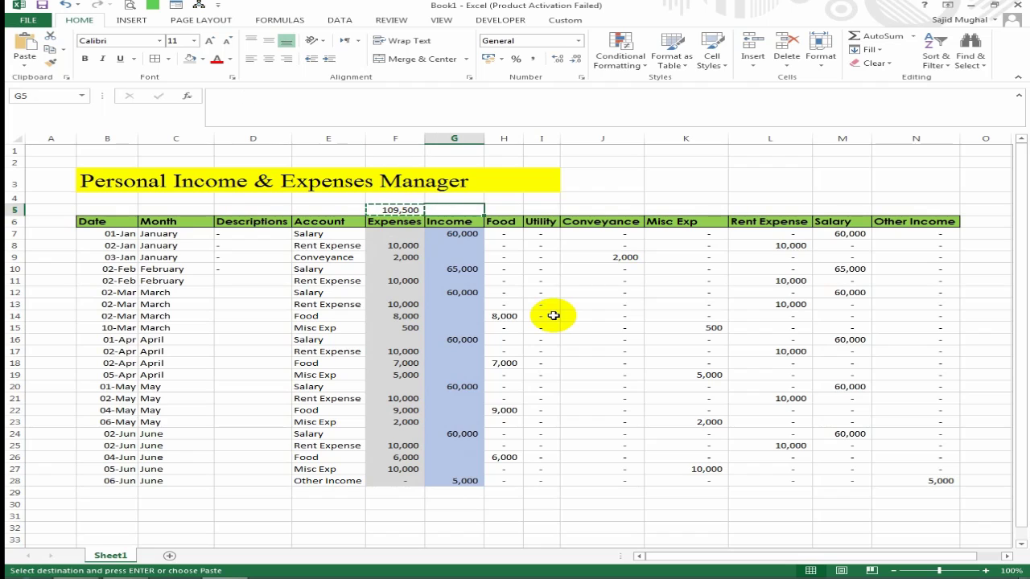
pyautogui.hotkey('shift', 'Right')
pyautogui.hotkey('shift', 'Right')
pyautogui.hotkey('shift', 'Right')
pyautogui.hotkey('shift', 'Right')
pyautogui.hotkey('shift', 'Right')
pyautogui.hotkey('shift', 'Right')
pyautogui.hotkey('shift', 'Right')
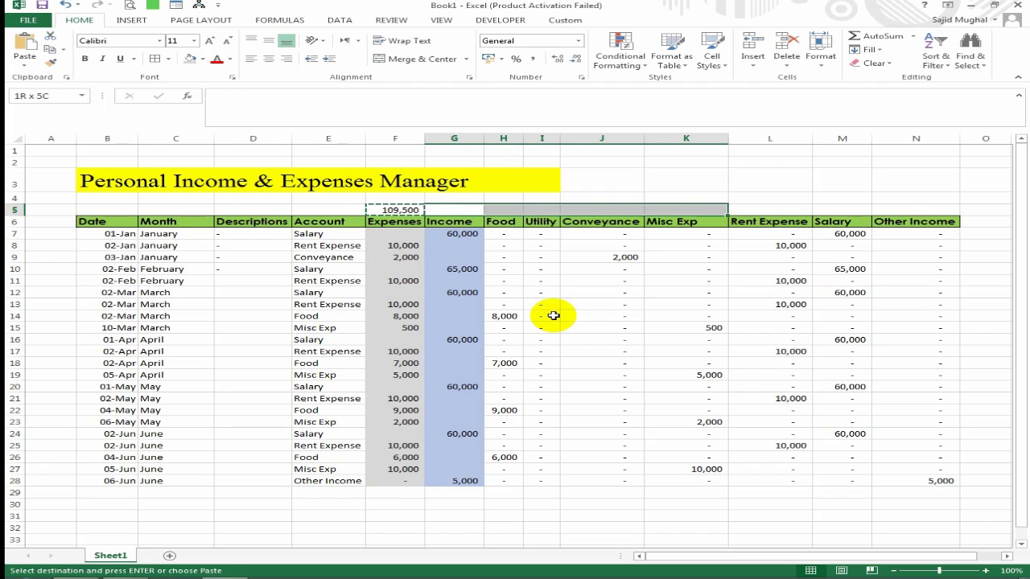
pyautogui.press('Return')
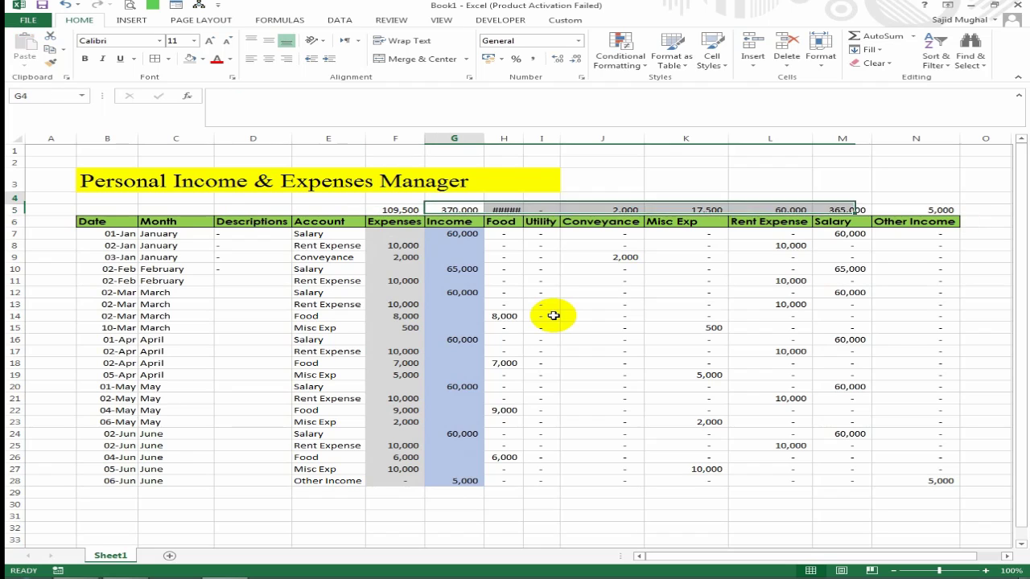
pyautogui.doubleClick(522, 137)
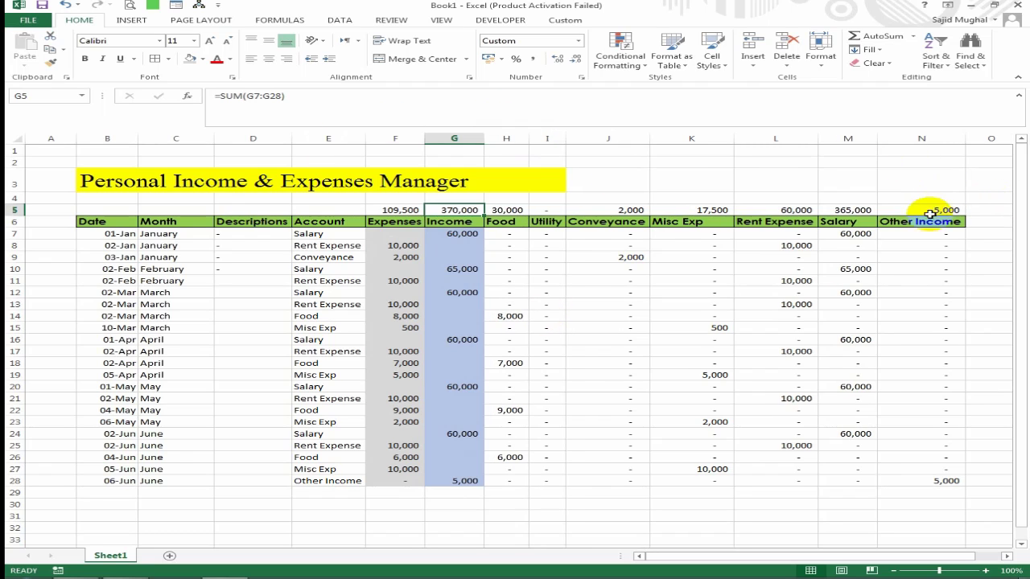
# Check the row 5 totals from Other Income back to Expenses and inspect the SUM formulas in F5 and G5.
pyautogui.click(933, 221)
pyautogui.press('Up')
pyautogui.press('Left')
pyautogui.press('Left')
pyautogui.press('Left')
pyautogui.press('Left')
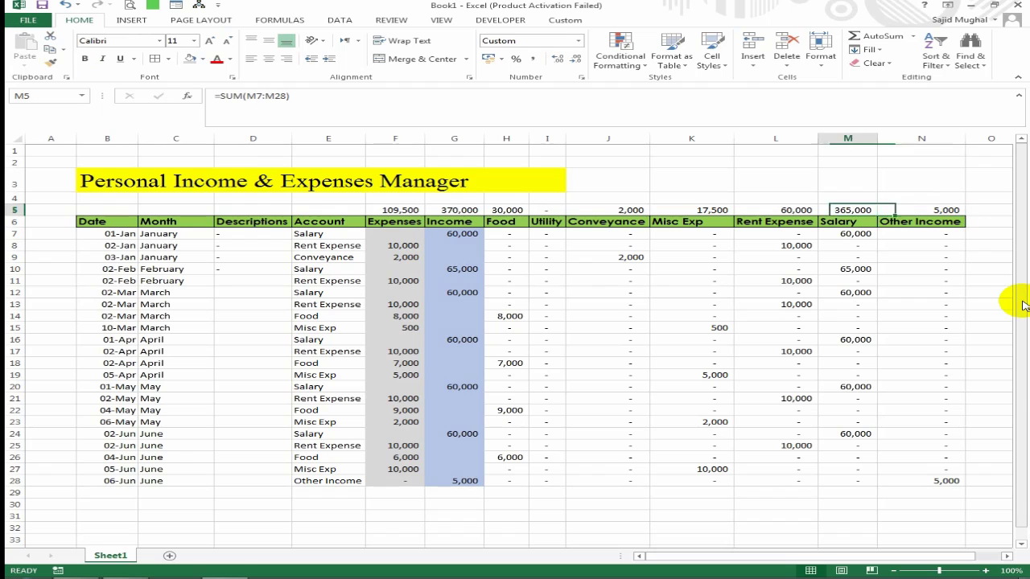
pyautogui.press('Left')
pyautogui.press('Left')
pyautogui.press('Left')
pyautogui.press('Left')
pyautogui.press('F2')
pyautogui.press('Escape')
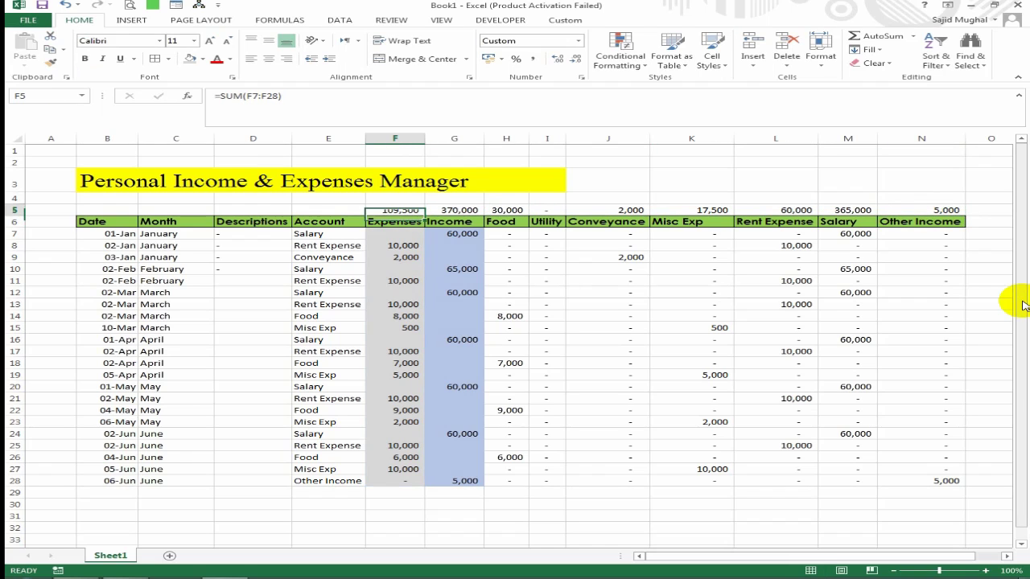
pyautogui.press('Right')
pyautogui.press('F2')
pyautogui.press('Return')
pyautogui.press('Up')
pyautogui.press('Down')
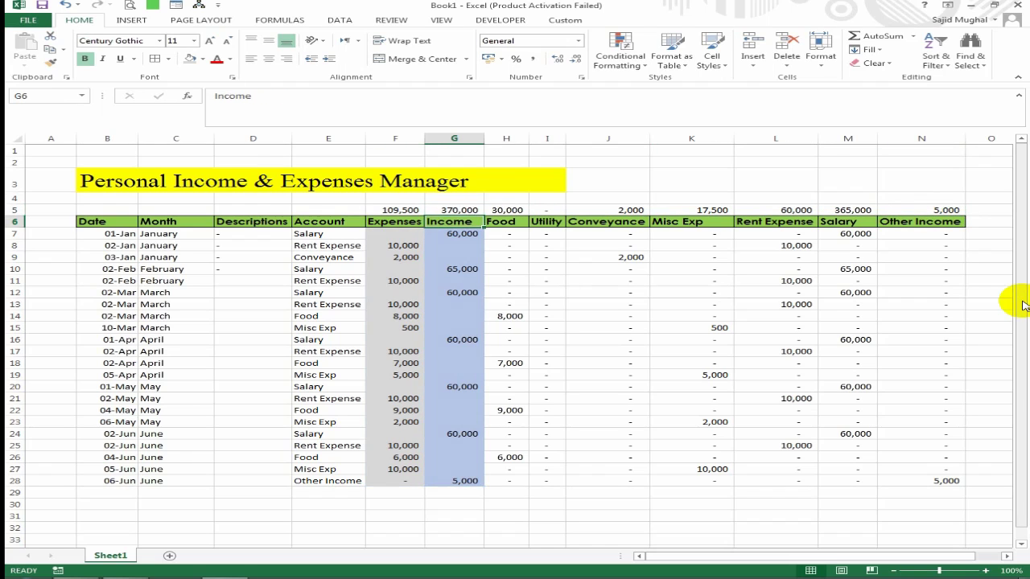
pyautogui.press('Up')
pyautogui.press('Down')
pyautogui.press('Down')
pyautogui.press('Up')
pyautogui.press('Up')
pyautogui.press('Left')
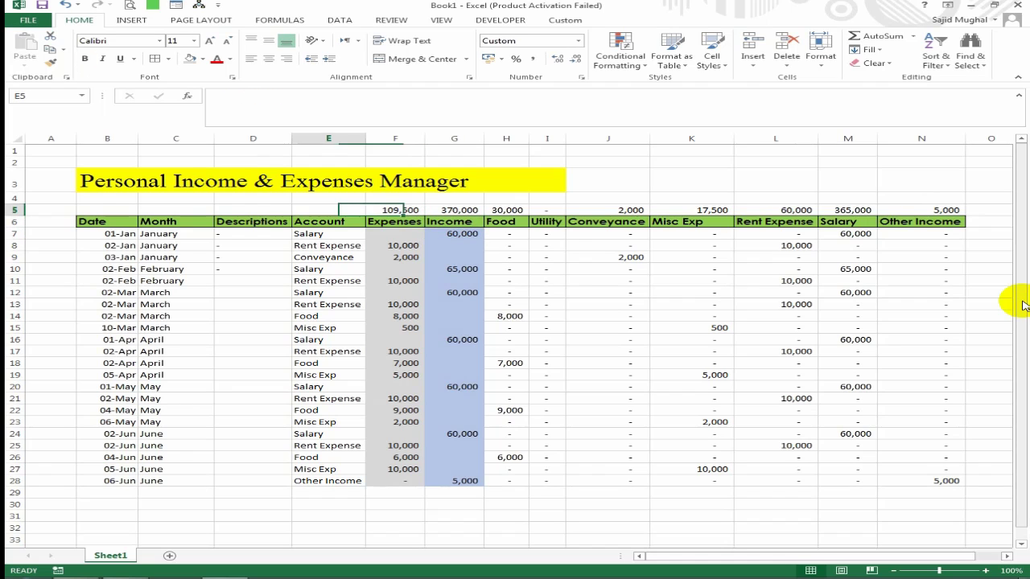
# Enter =G5-F5 in E5 to subtract total expenses from total income.
pyautogui.press('Left')
pyautogui.press('Left')
pyautogui.press('Right')
pyautogui.press('Up')
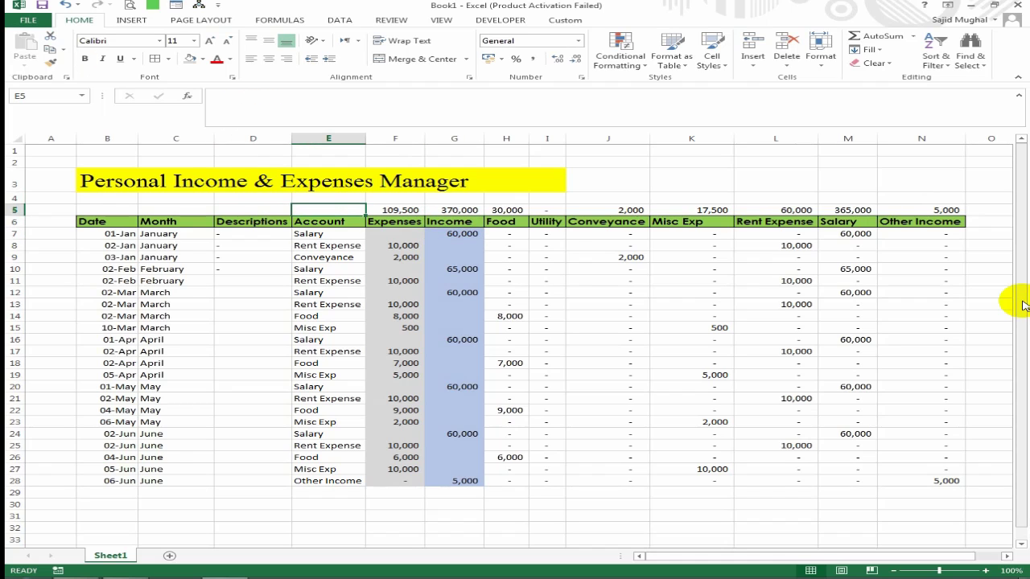
pyautogui.press('Up')
pyautogui.press('Down')
pyautogui.write('=')
pyautogui.press('Right')
pyautogui.press('Right')
pyautogui.write('-')
pyautogui.press('Left')
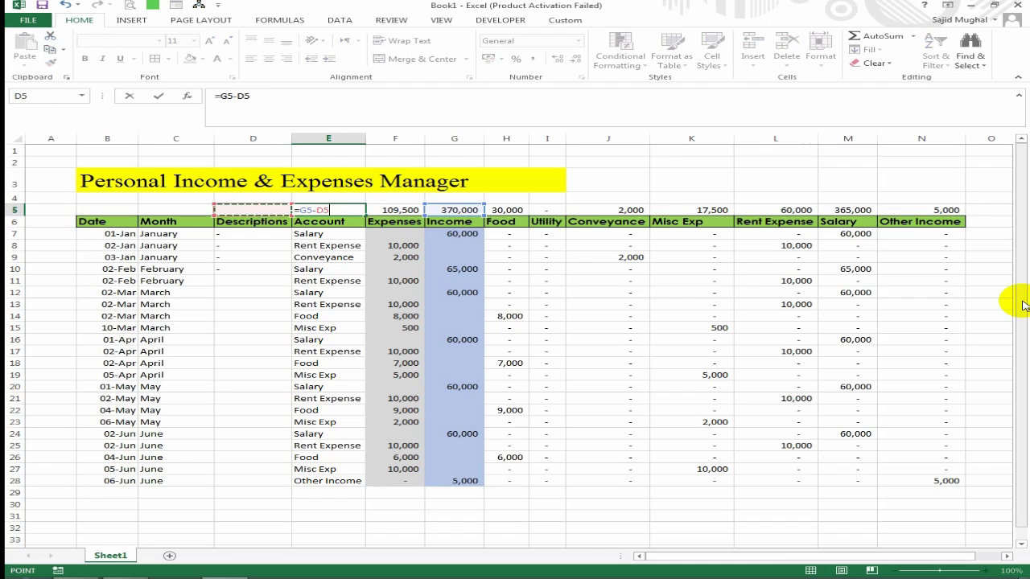
pyautogui.press('Right')
pyautogui.press('Right')
pyautogui.press('Return')
# Label E4 as Saving, centre the label, and add borders to E4:E5.
pyautogui.press('Up')
pyautogui.press('Up')
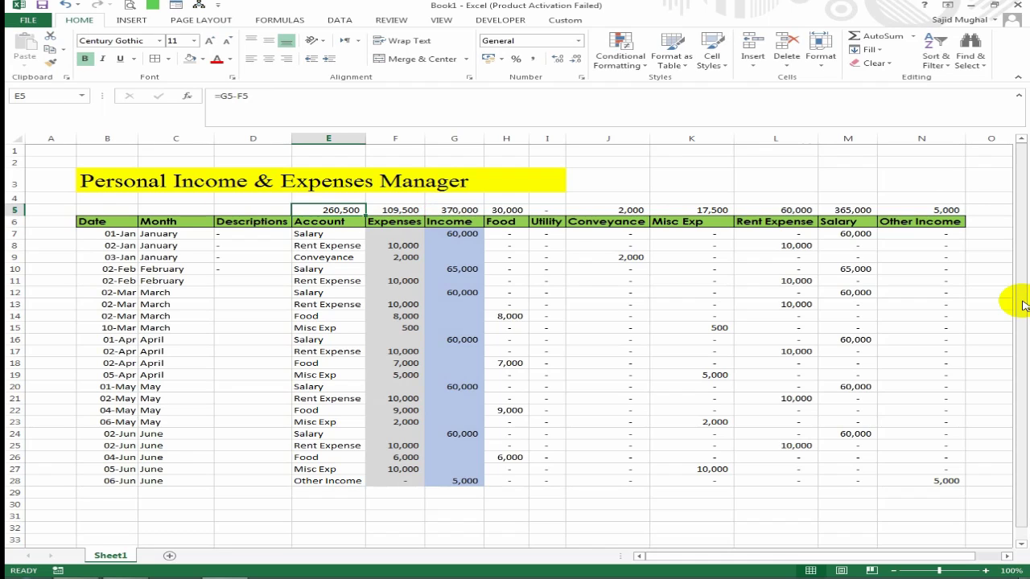
pyautogui.write('Salary')
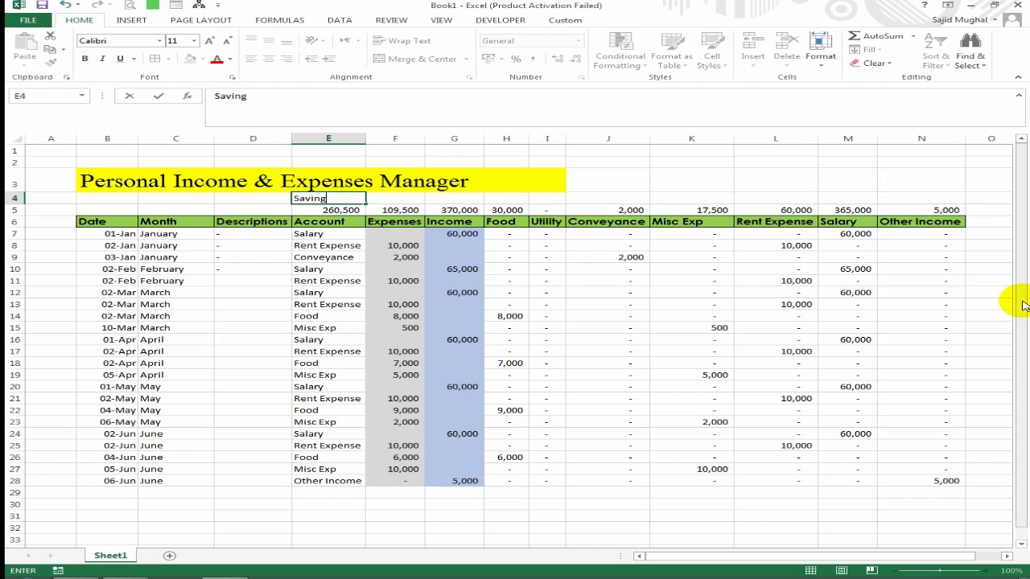
pyautogui.press('Tab')
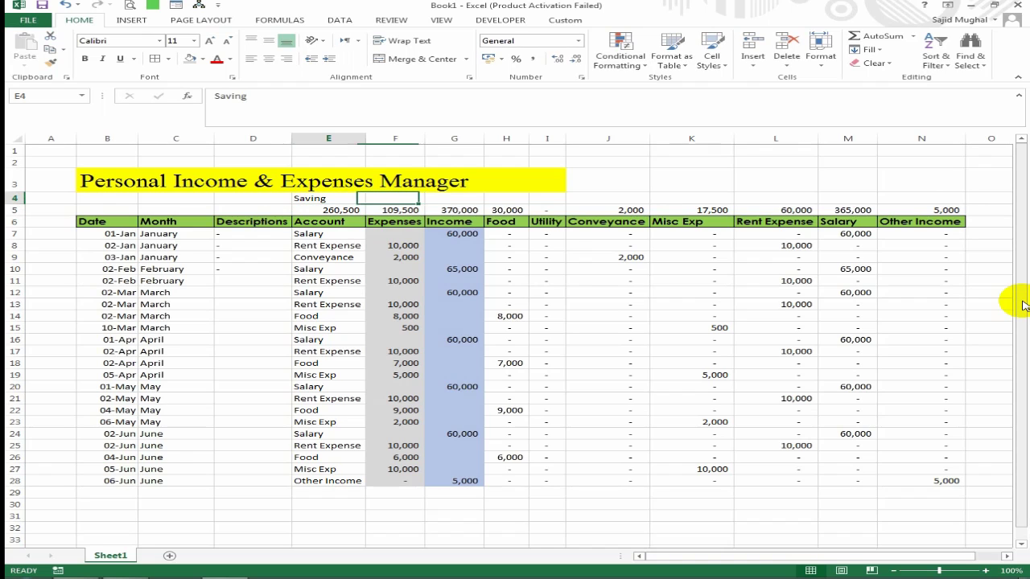
pyautogui.press('Left')
pyautogui.hotkey('shift', 'Down')
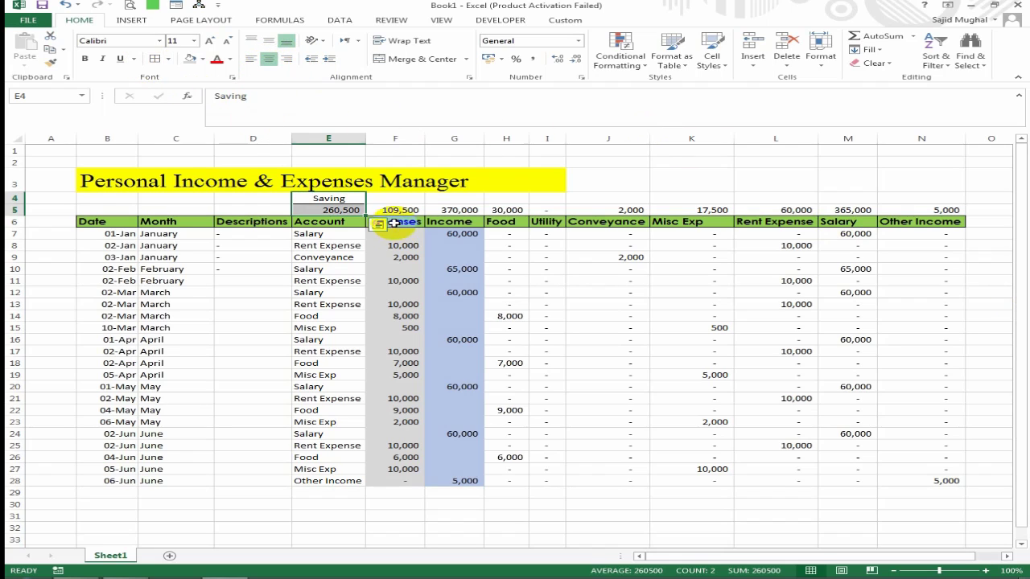
# Check the Income total in G5 and the Expenses total in F5.
pyautogui.click(454, 222)
pyautogui.press('Up')
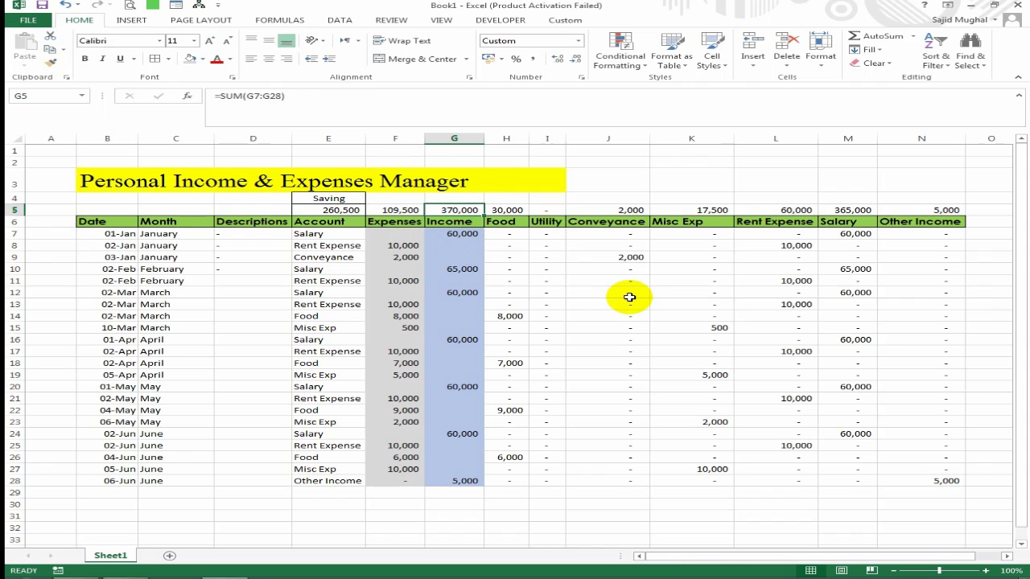
pyautogui.press('Left')
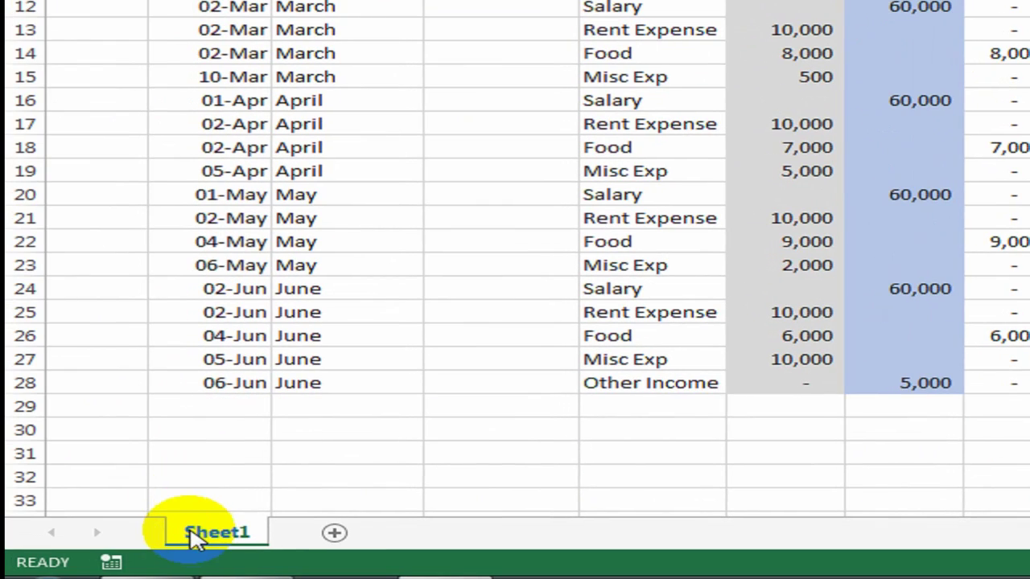
# Rename Sheet1 as DAyBook and add a new sheet named Summary.
pyautogui.doubleClick(208, 532)
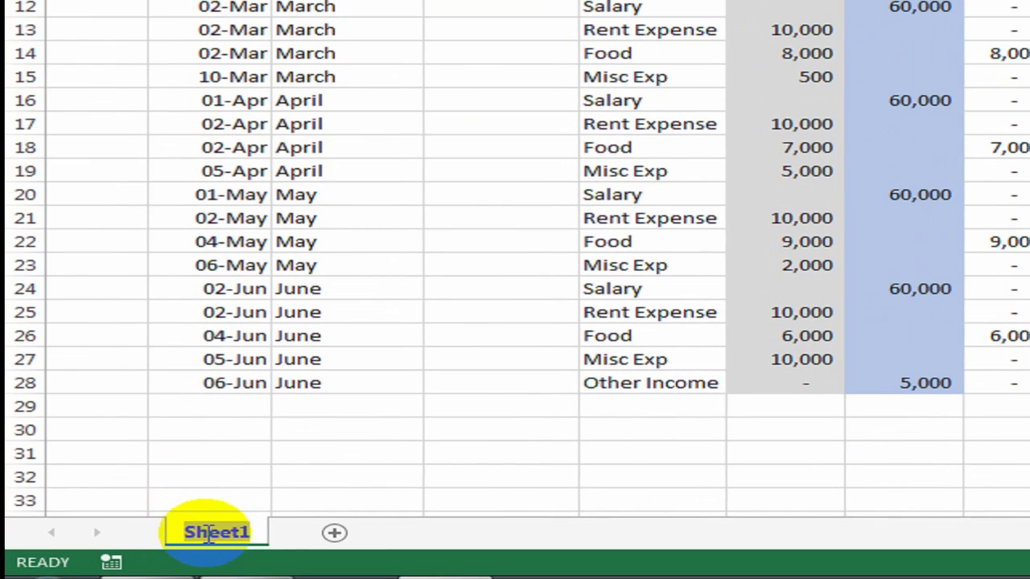
pyautogui.write('DayB')
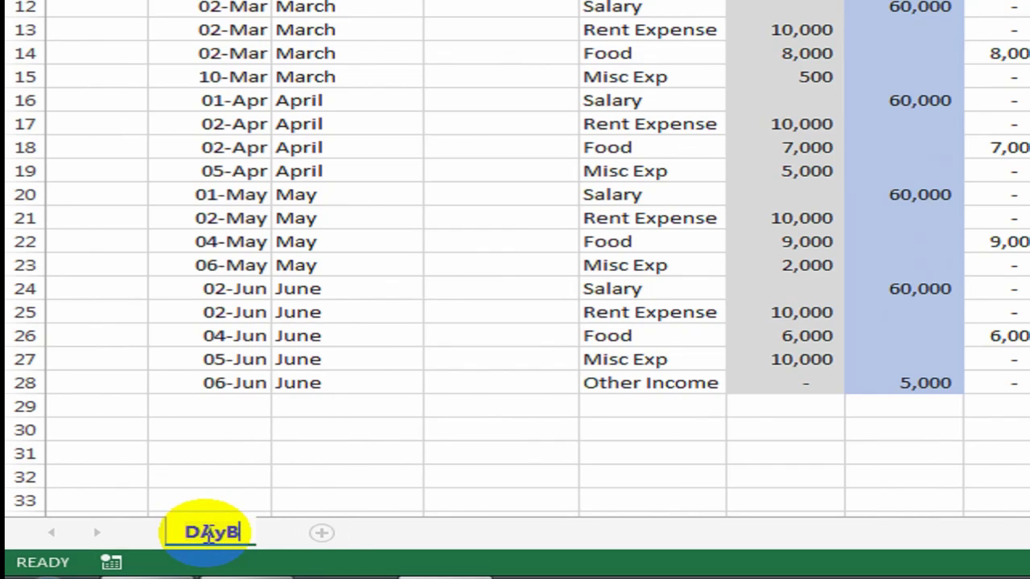
pyautogui.write('ook')
pyautogui.press('Return')
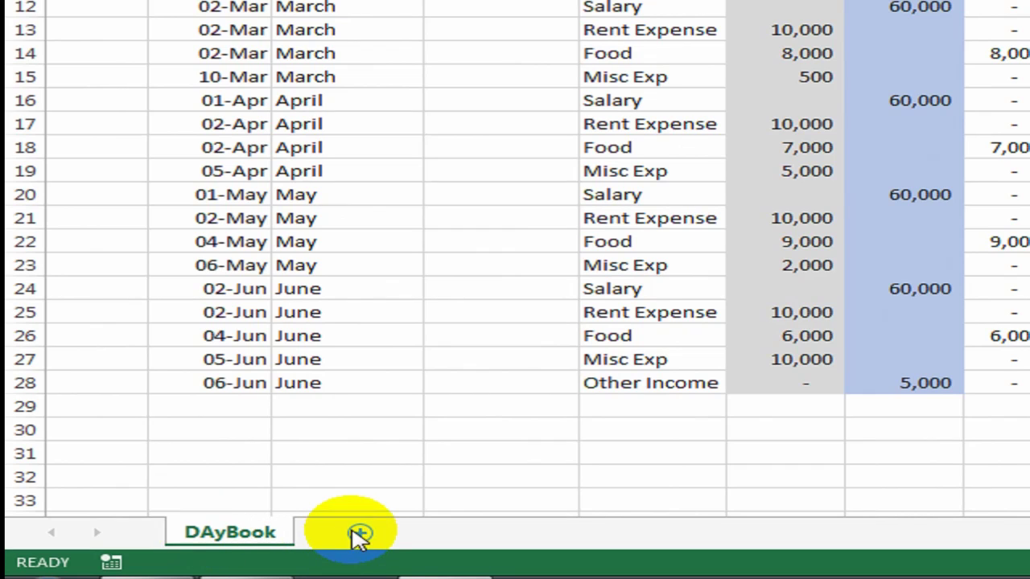
pyautogui.click(359, 532)
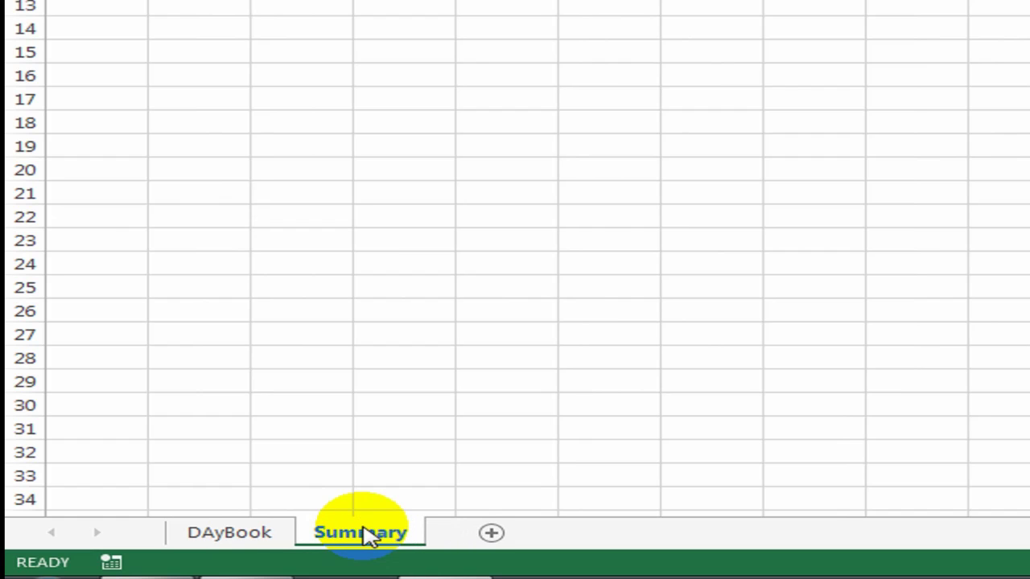
# Copy the whole records table with its header row from the DAyBook sheet.
pyautogui.hotkey('ctrl', 'pageup')
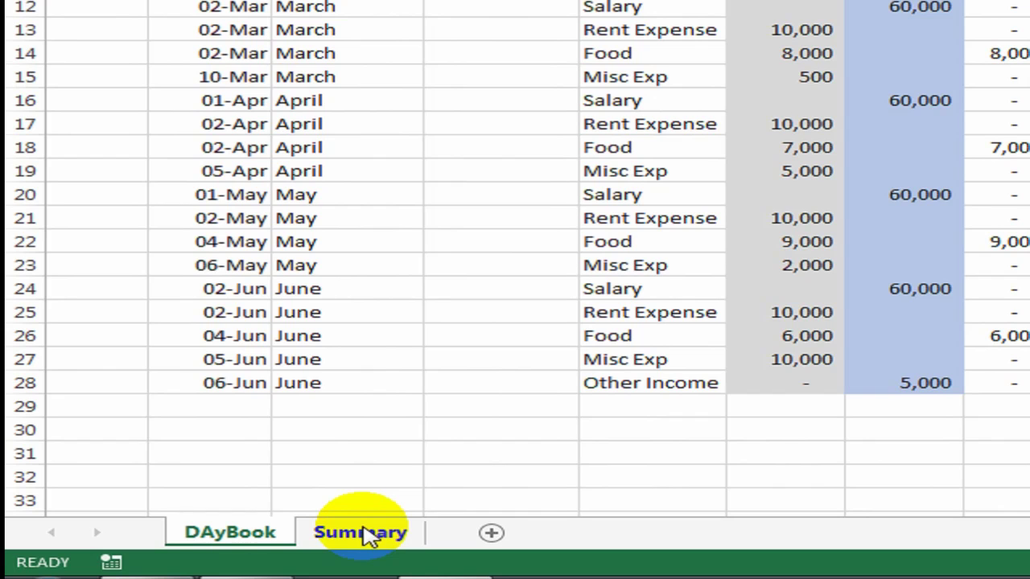
pyautogui.hotkey('shift', 'Down')
pyautogui.hotkey('shift', 'Down')
pyautogui.hotkey('shift', 'Down')
pyautogui.hotkey('shift', 'Down')
pyautogui.hotkey('shift', 'Down')
pyautogui.hotkey('shift', 'Down')
pyautogui.hotkey('shift', 'Down')
pyautogui.hotkey('shift', 'Down')
pyautogui.hotkey('shift', 'Down')
pyautogui.hotkey('shift', 'Down')
pyautogui.hotkey('shift', 'Down')
pyautogui.hotkey('shift', 'Down')
pyautogui.hotkey('shift', 'Down')
pyautogui.hotkey('shift', 'Down')
pyautogui.hotkey('shift', 'Down')
pyautogui.hotkey('shift', 'Down')
pyautogui.hotkey('shift', 'Down')
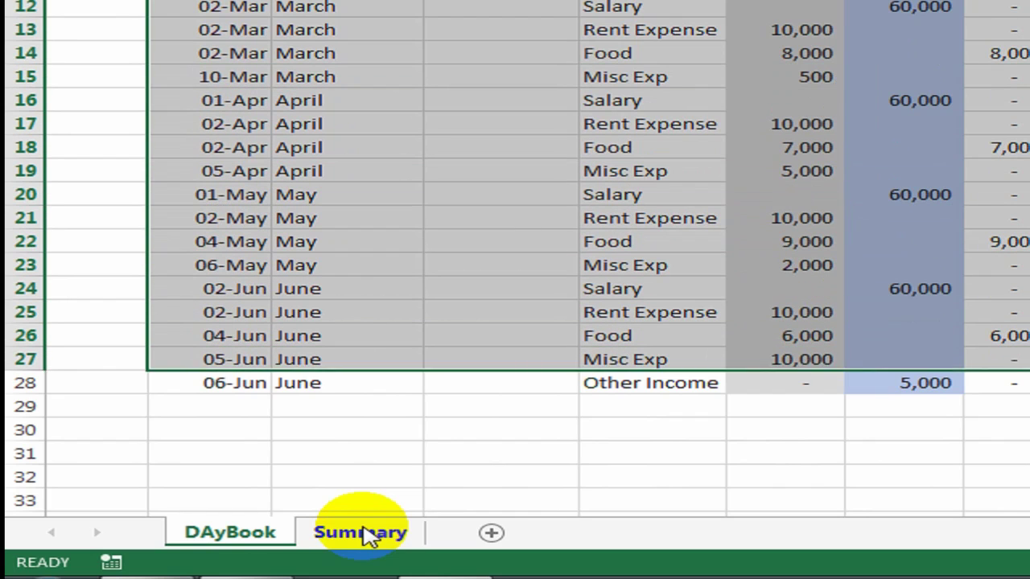
pyautogui.hotkey('ctrl', 'c')
# Paste the copied table into the Summary sheet starting at B4.
pyautogui.click(362, 532)
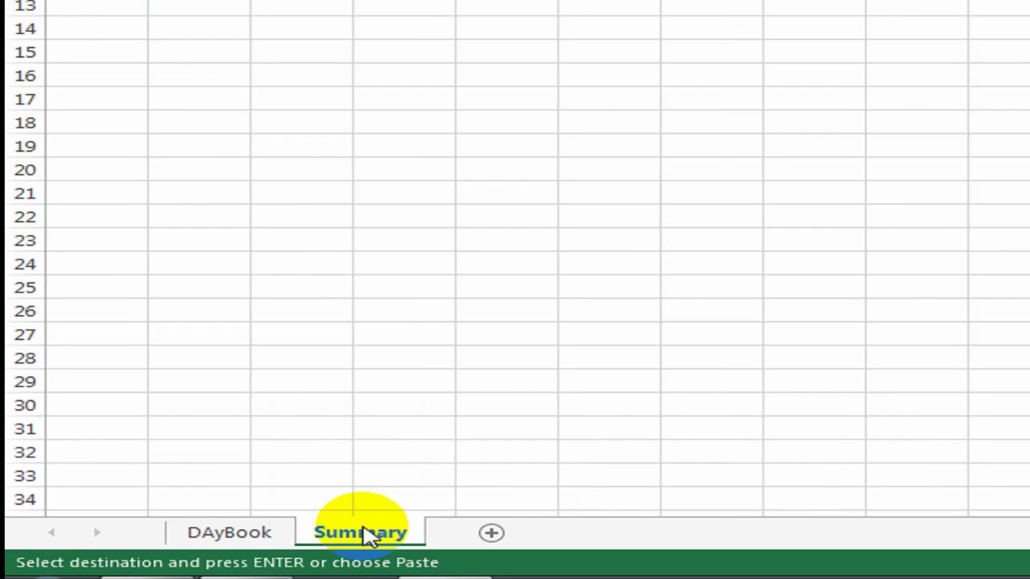
pyautogui.click(230, 139)
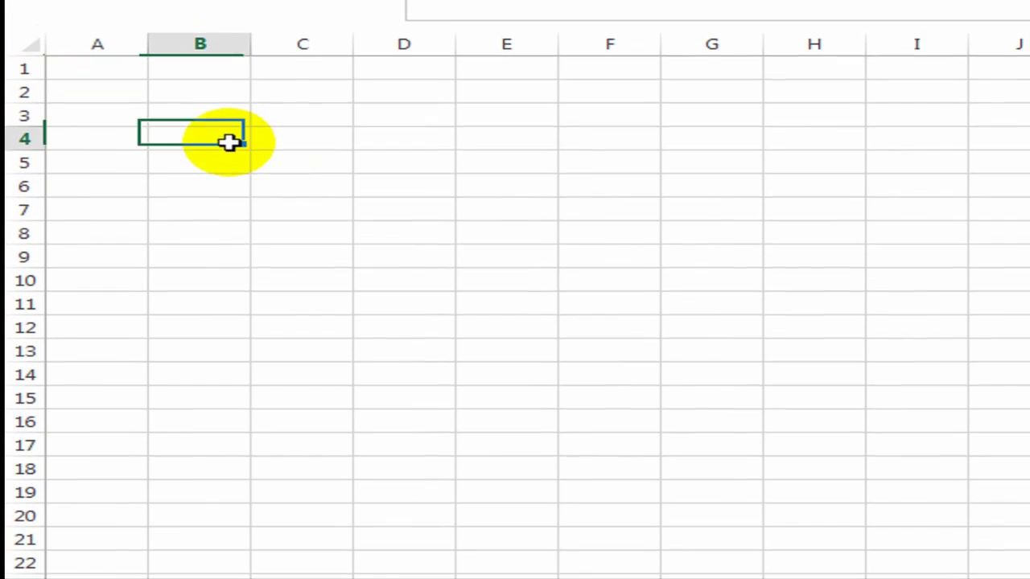
pyautogui.rightClick(231, 148)
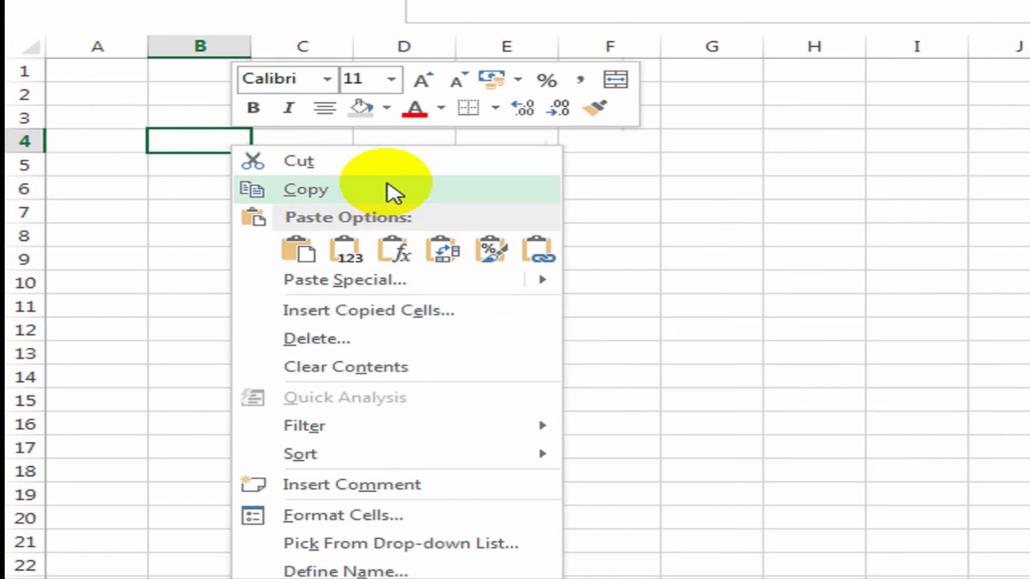
pyautogui.press('Escape')
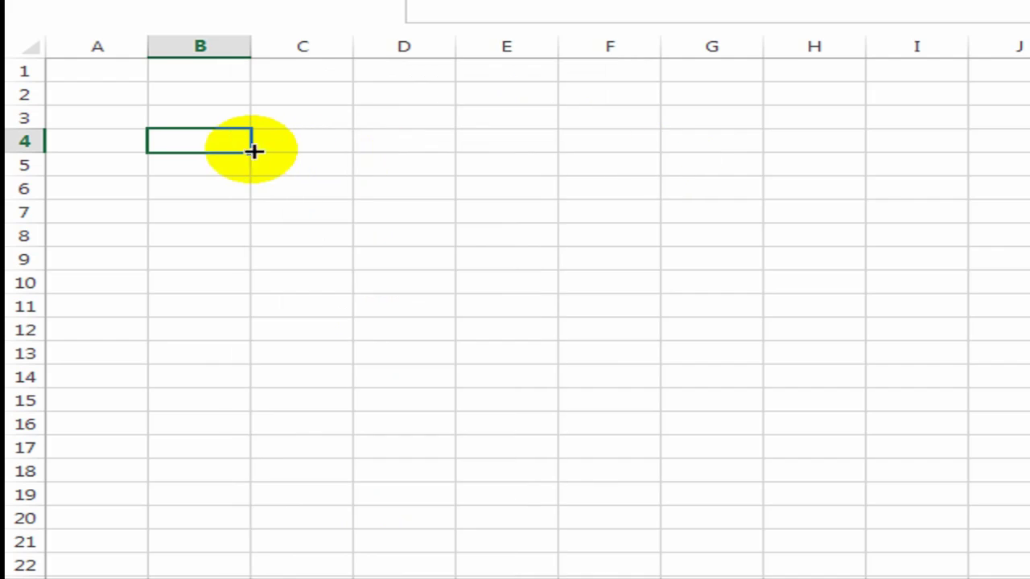
pyautogui.hotkey('ctrl', 'v')
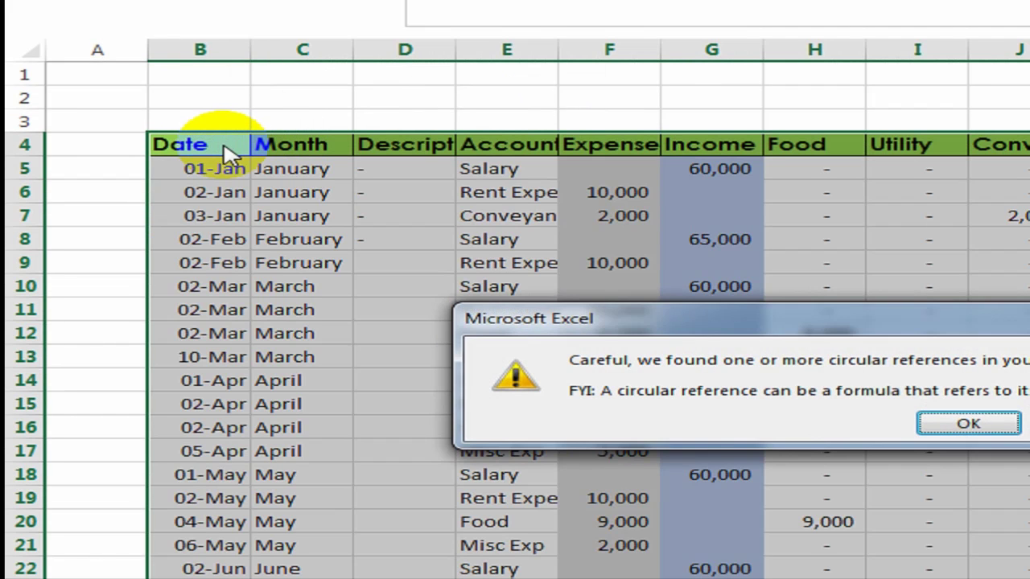
pyautogui.press('Return')
# Review the pasted table on Summary against the totals above the DAyBook table.
pyautogui.press('Down')
pyautogui.press('Down')
pyautogui.press('Up')
pyautogui.press('Right')
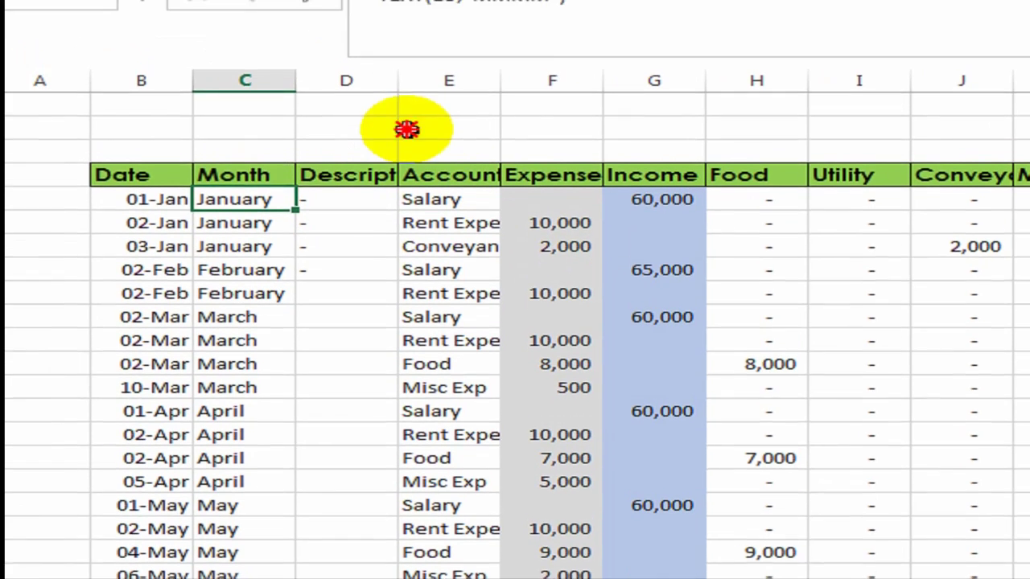
pyautogui.click(406, 129)
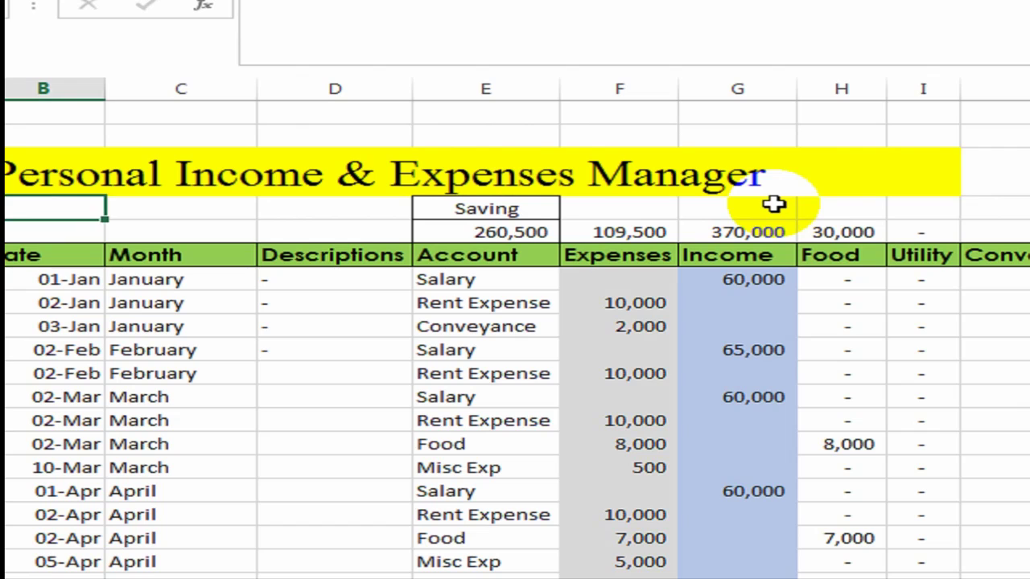
pyautogui.press('Up')
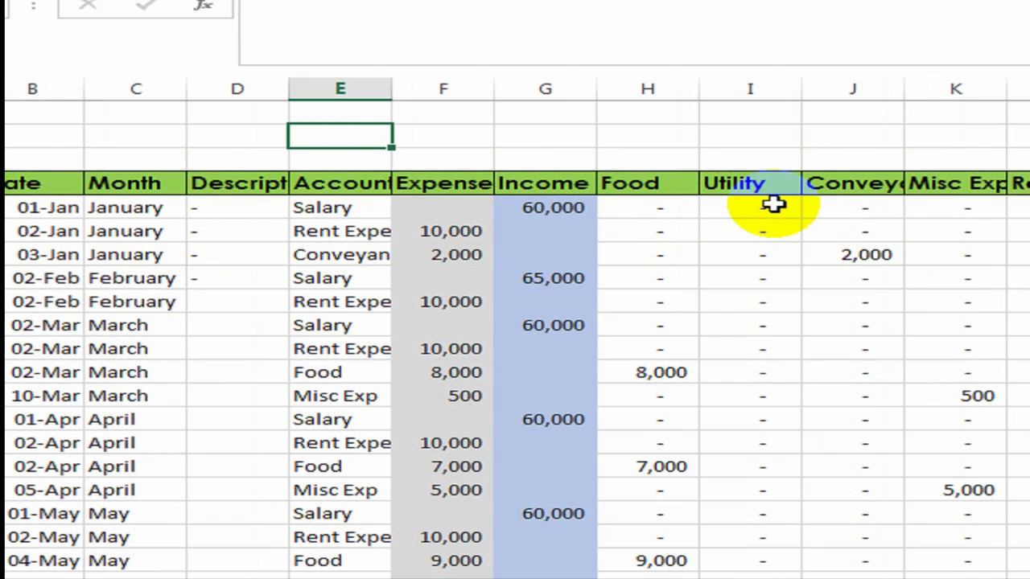
# Replace the title in B2 with Summary and shade B2:C2 grey.
pyautogui.press('Left')
pyautogui.press('Left')
pyautogui.press('Left')
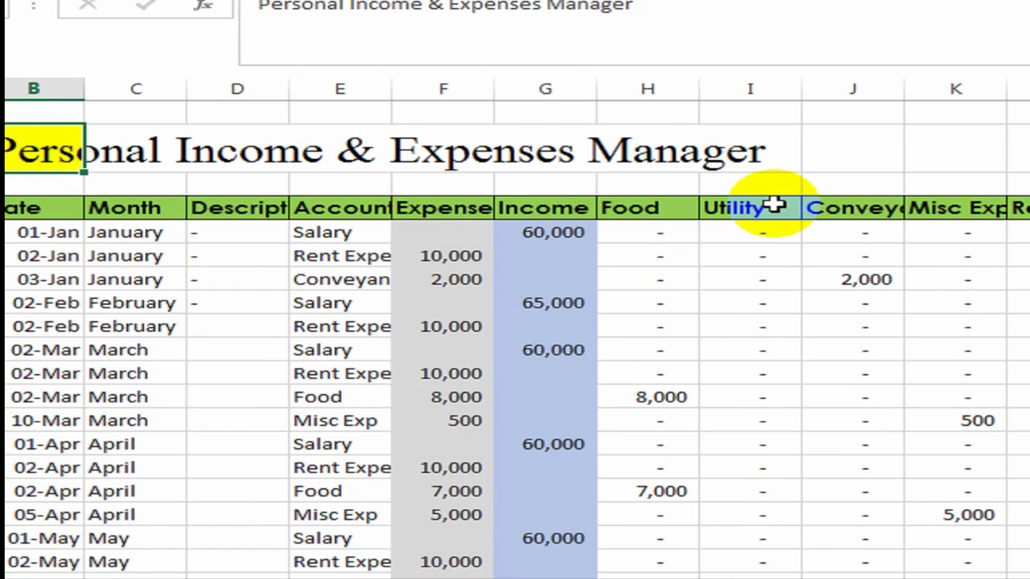
pyautogui.write('Summary')
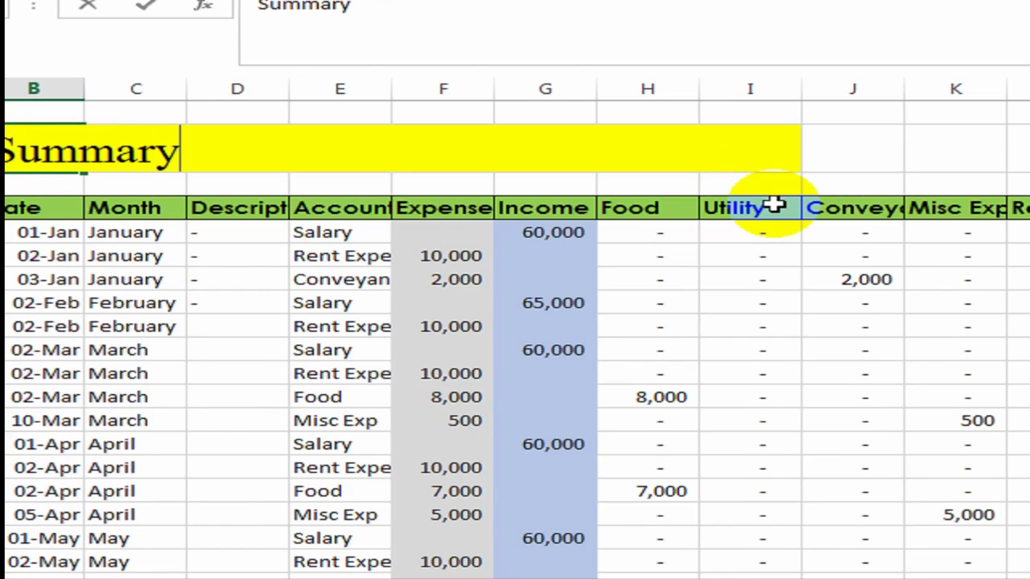
pyautogui.hotkey('ctrl', 'Return')
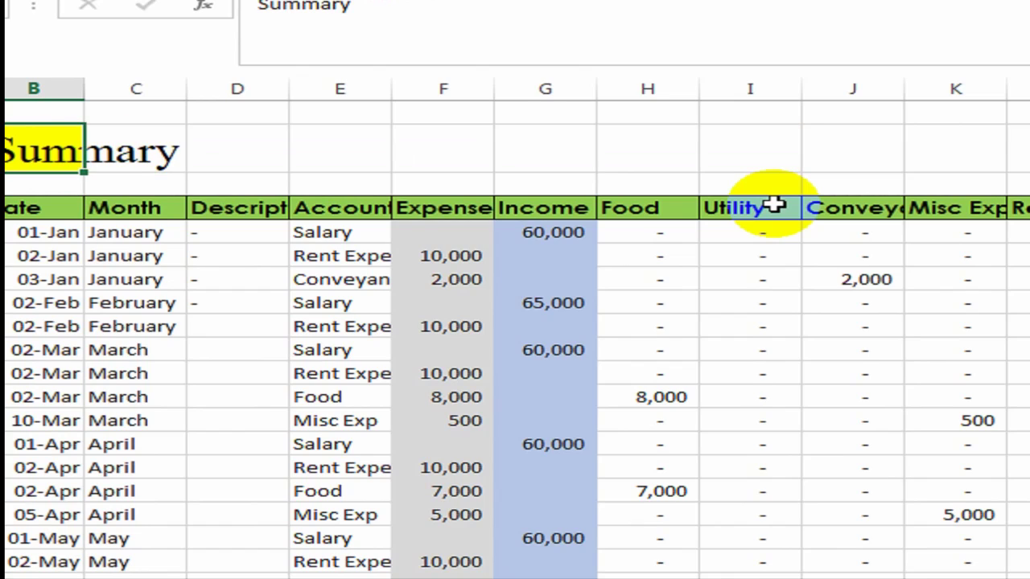
pyautogui.hotkey('shift', 'Right')
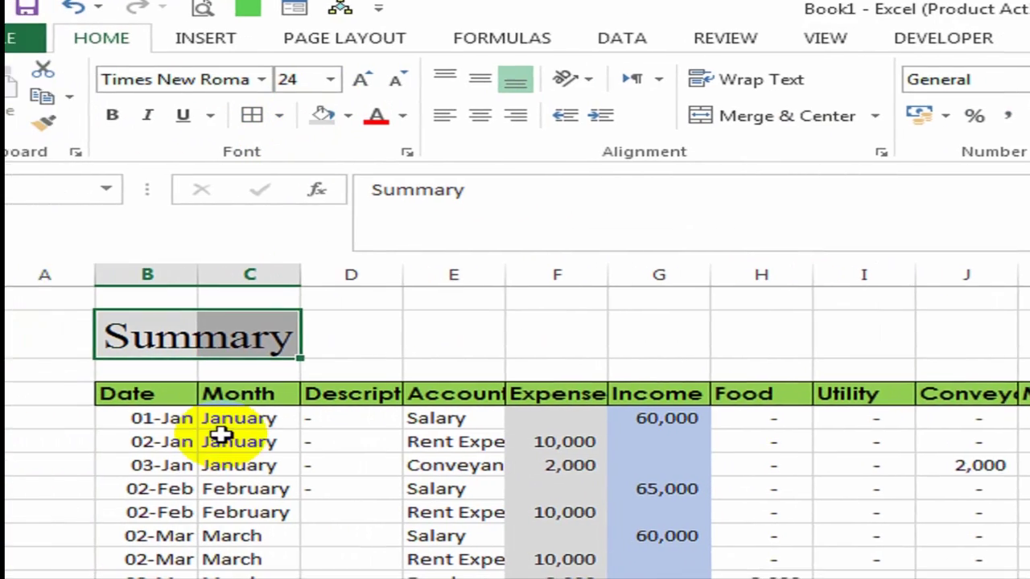
# Delete the entire Date column from the Summary sheet.
pyautogui.click(165, 445)
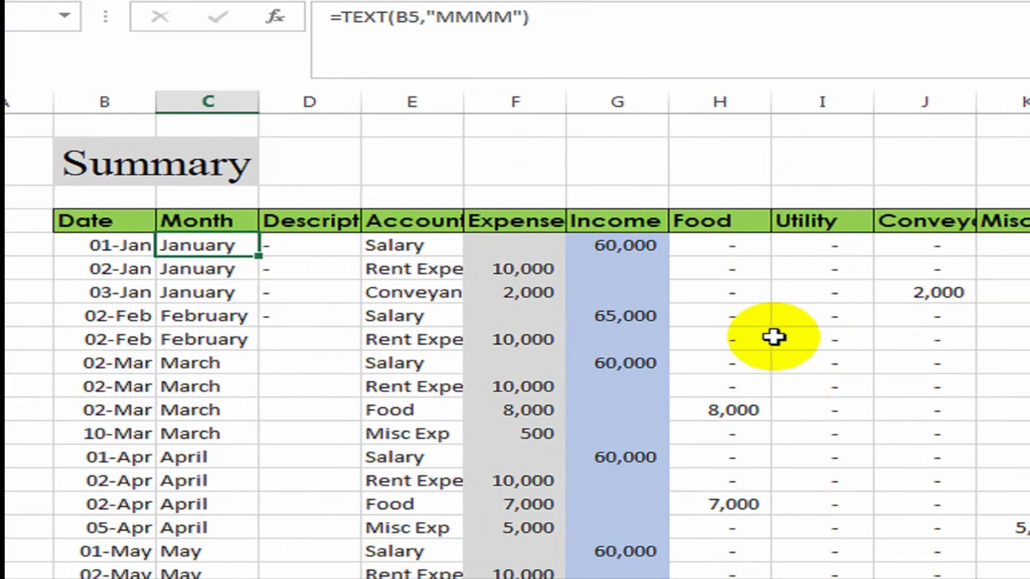
pyautogui.press('Left')
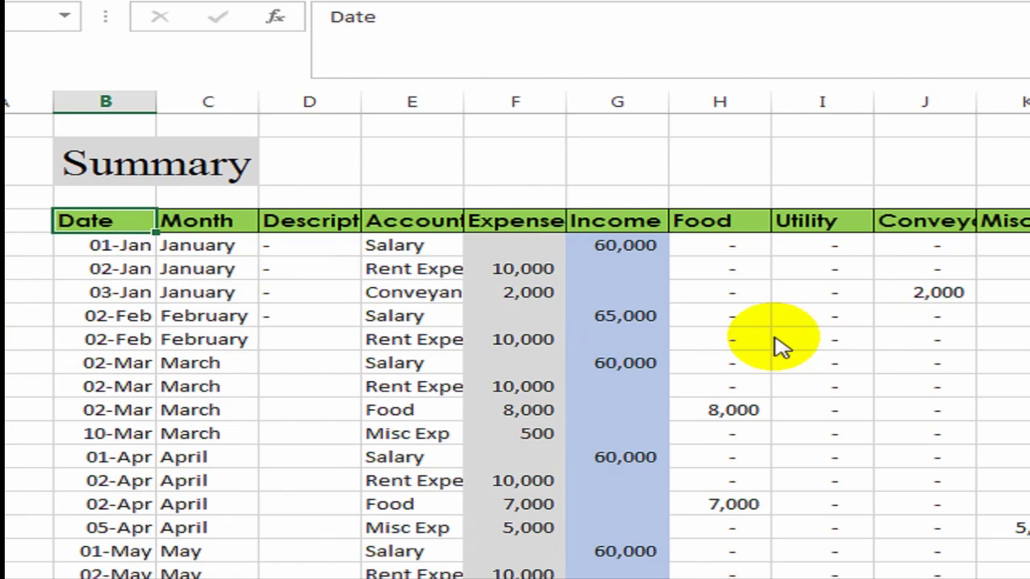
pyautogui.press('c')
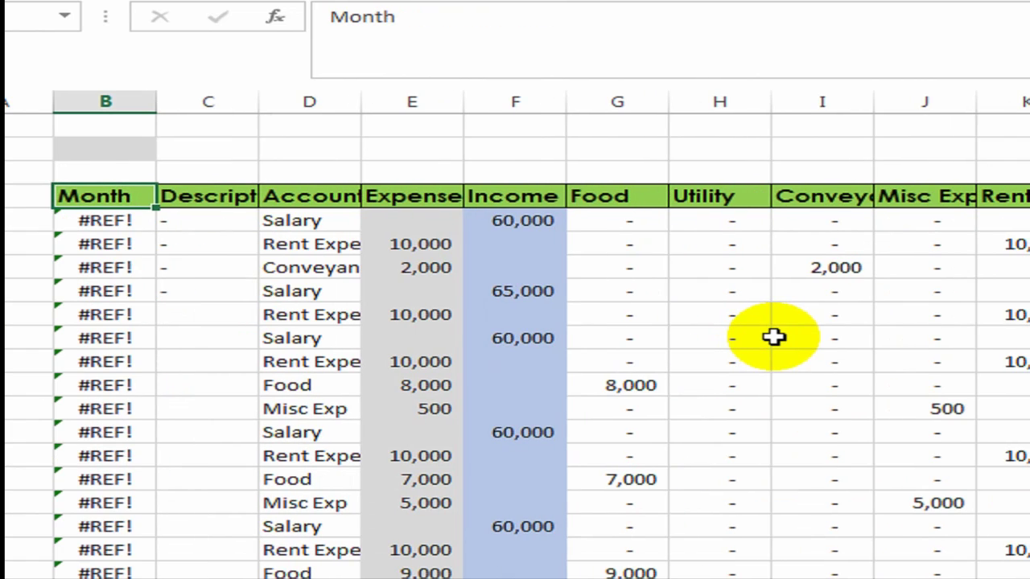
# Rename the Descriptions header in C4 as Expenses and the account header in D4 as Income.
pyautogui.press('Right')
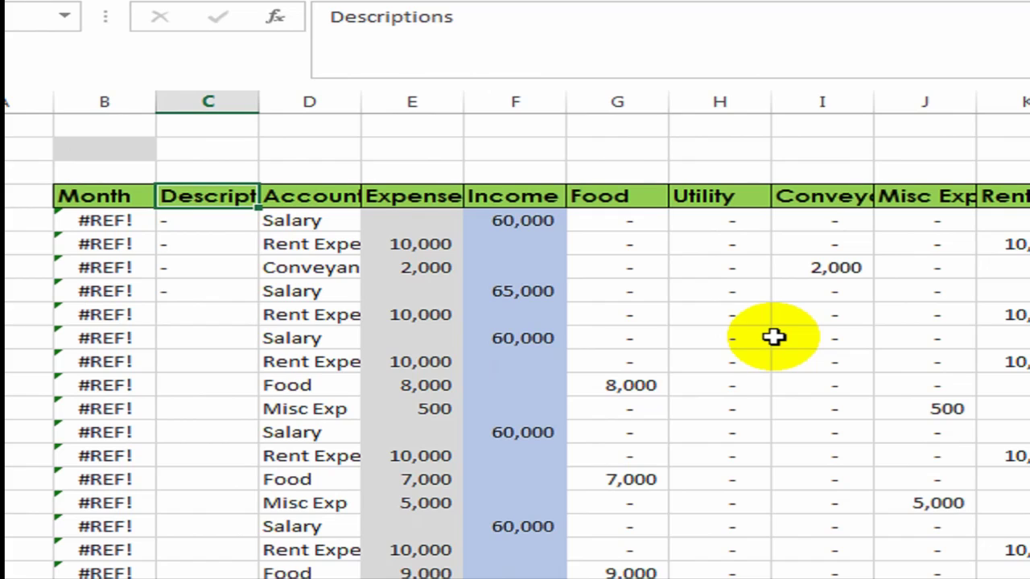
pyautogui.press('Left')
pyautogui.press('Right')
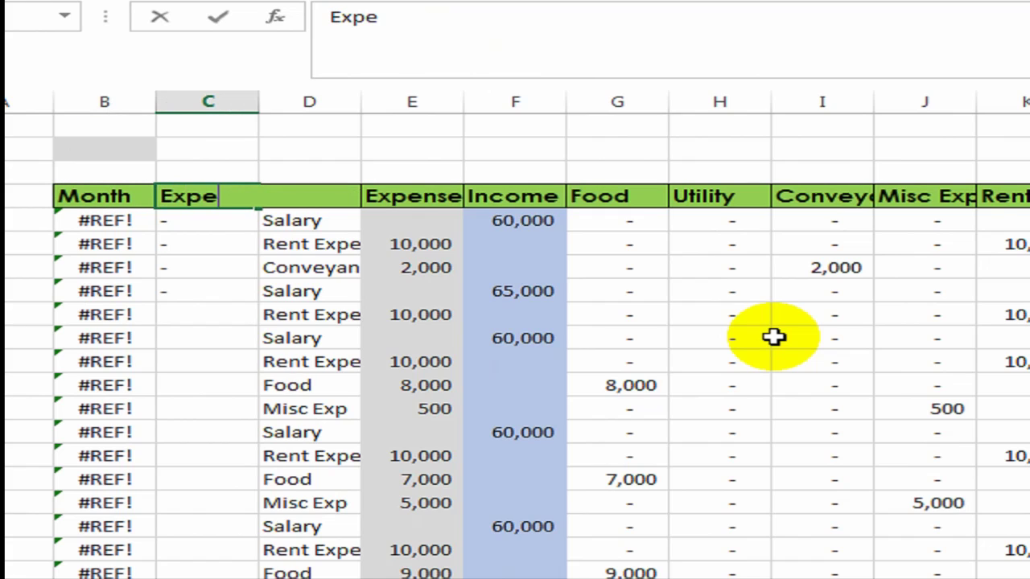
pyautogui.press('Right')
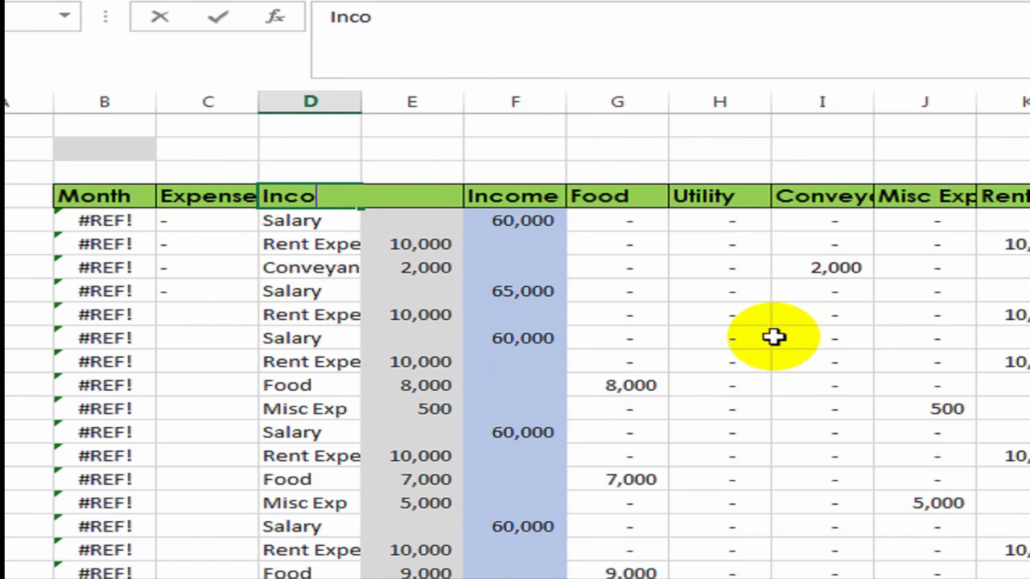
pyautogui.press('Return')
pyautogui.press('Return')
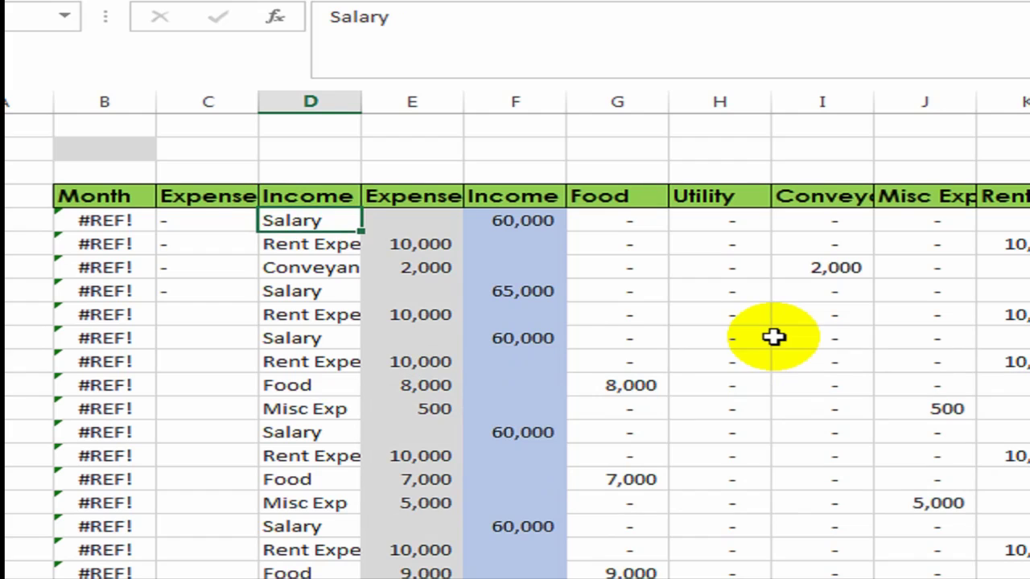
# Clear the copied records below the headers from column C onward, leaving the Month column.
pyautogui.press('Left')
pyautogui.hotkey('shift', 'Right')
pyautogui.hotkey('shift', 'Right')
pyautogui.hotkey('shift', 'Right')
pyautogui.hotkey('shift', 'Right')
pyautogui.hotkey('shift', 'Right')
pyautogui.hotkey('shift', 'Right')
pyautogui.hotkey('shift', 'Right')
pyautogui.hotkey('shift', 'Right')
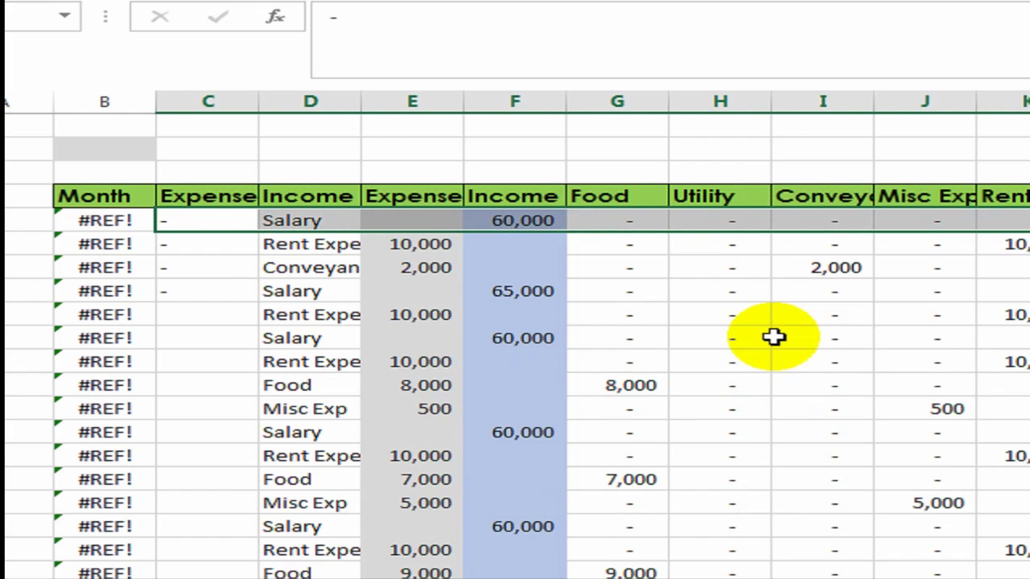
pyautogui.hotkey('shift', 'Down')
pyautogui.hotkey('shift', 'Down')
pyautogui.hotkey('shift', 'Down')
pyautogui.hotkey('shift', 'Down')
pyautogui.hotkey('shift', 'Down')
pyautogui.hotkey('shift', 'Down')
pyautogui.hotkey('shift', 'Down')
pyautogui.hotkey('shift', 'Down')
pyautogui.hotkey('shift', 'Down')
pyautogui.hotkey('shift', 'Down')
pyautogui.hotkey('shift', 'Down')
pyautogui.hotkey('shift', 'Down')
pyautogui.hotkey('shift', 'Down')
pyautogui.hotkey('shift', 'Down')
pyautogui.hotkey('shift', 'Down')
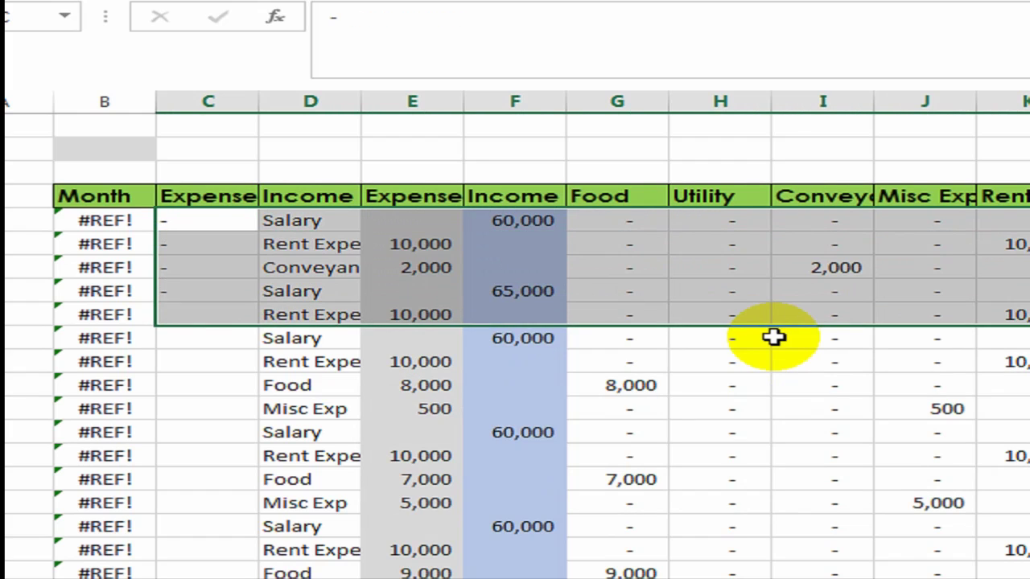
pyautogui.press('Delete')
# Fit column C to its Expenses header and rename the second Expenses header in E4 as Saving.
pyautogui.press('Up')
pyautogui.press('Up')
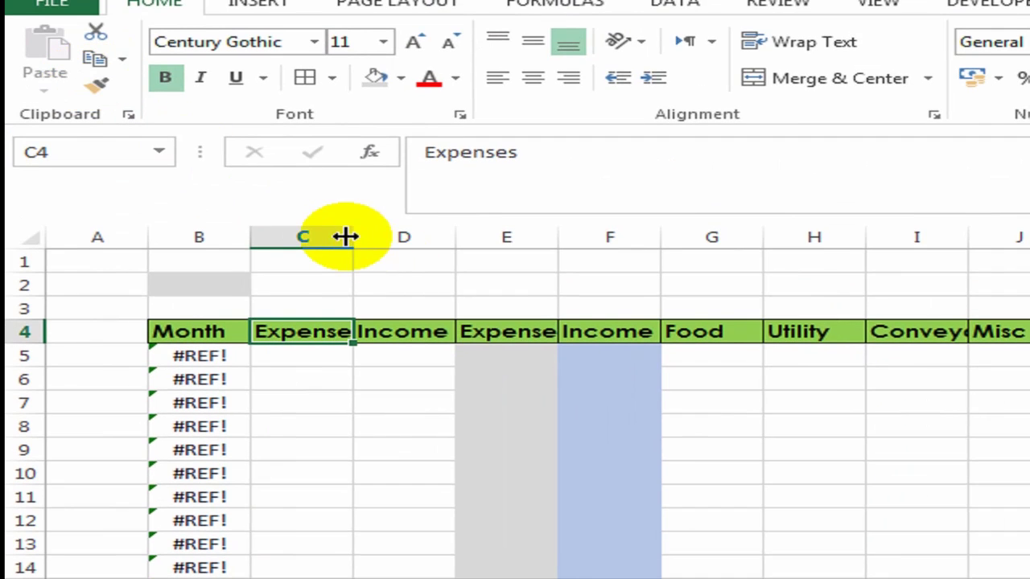
pyautogui.doubleClick(258, 101)
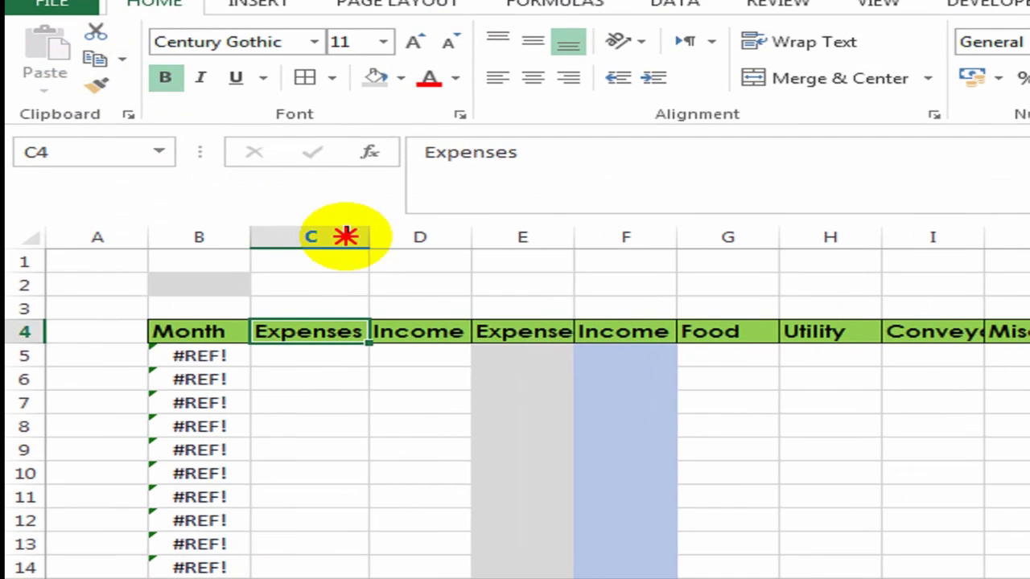
pyautogui.press('Right')
pyautogui.press('Right')
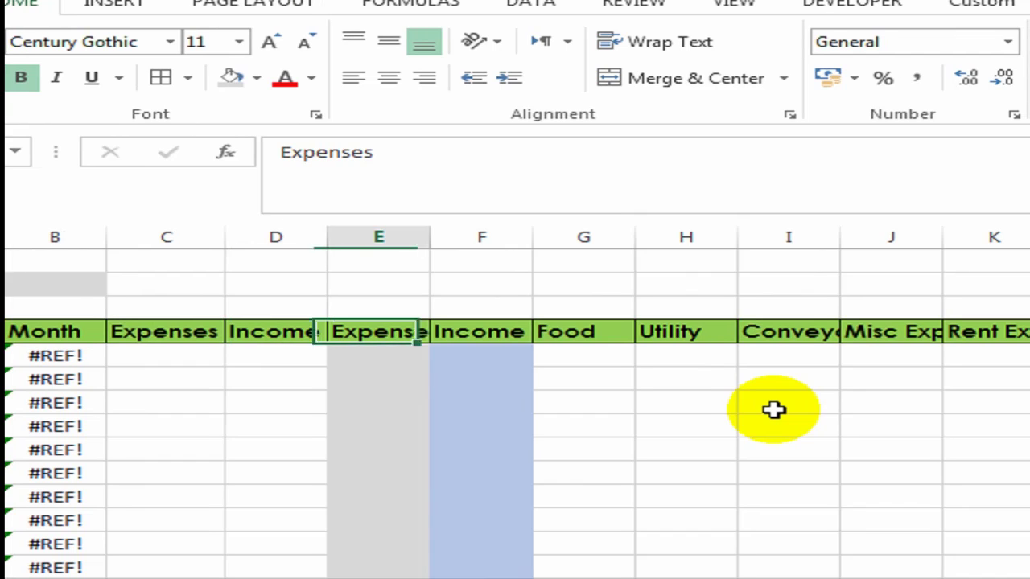
pyautogui.write('Saving')
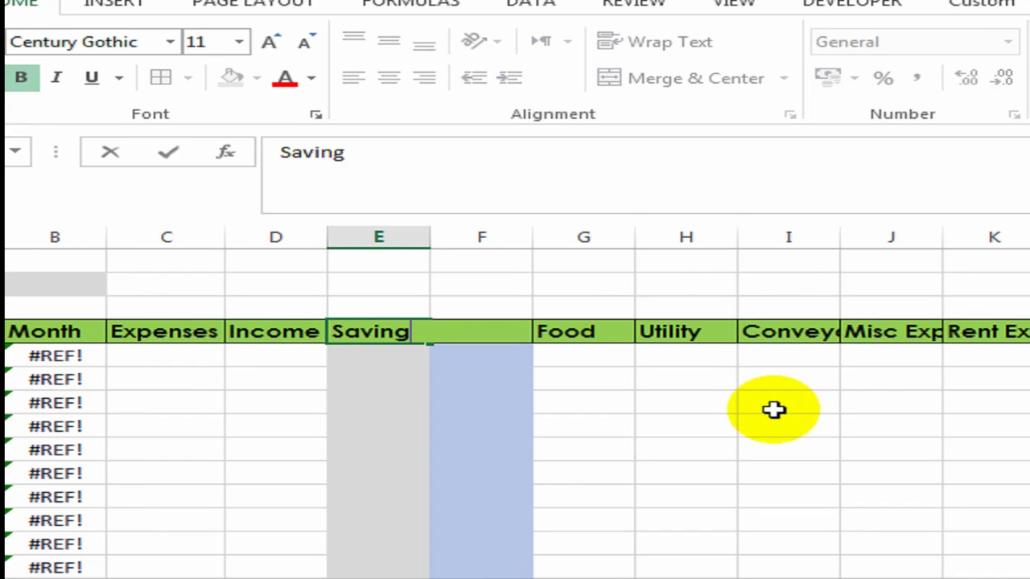
pyautogui.hotkey('ctrl', 'Return')
# Remove the leftover table columns beyond Saving, from the second Income header in column F onward.
pyautogui.press('Right')
pyautogui.hotkey('shift', 'Right')
pyautogui.hotkey('shift', 'Right')
pyautogui.hotkey('shift', 'Right')
pyautogui.hotkey('shift', 'Right')
pyautogui.hotkey('shift', 'Right')
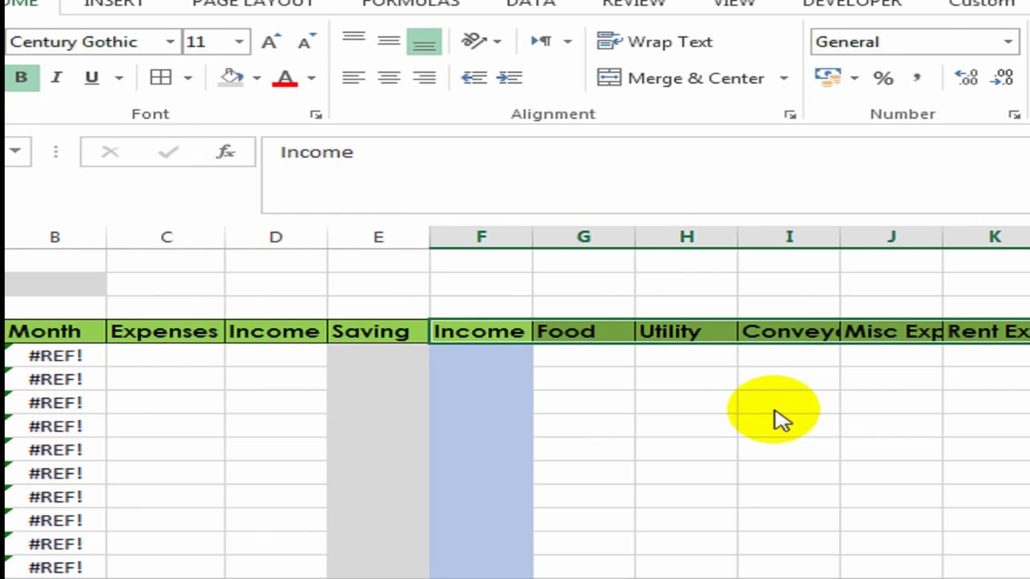
pyautogui.press('Return')
# Fill the cells below the Expenses header with light blue.
pyautogui.press('Left')
pyautogui.press('Left')
pyautogui.press('Left')
pyautogui.press('Left')
pyautogui.press('Right')
pyautogui.press('Right')
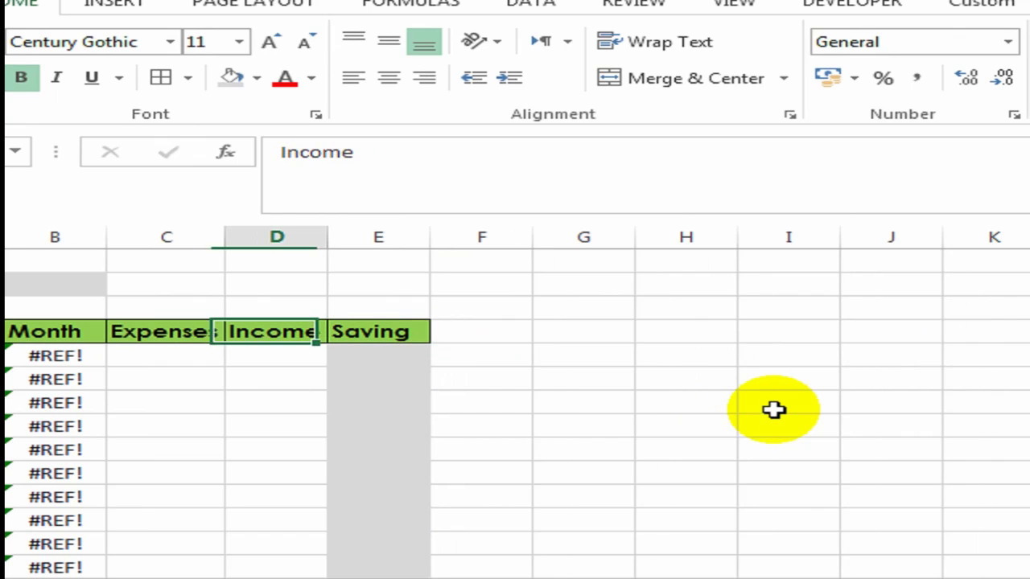
pyautogui.press('Down')
pyautogui.press('Left')
pyautogui.hotkey('shift', 'Down')
pyautogui.hotkey('shift', 'Down')
pyautogui.hotkey('shift', 'Down')
pyautogui.hotkey('shift', 'Down')
pyautogui.hotkey('shift', 'Down')
pyautogui.hotkey('shift', 'Down')
pyautogui.hotkey('shift', 'Down')
pyautogui.hotkey('shift', 'Down')
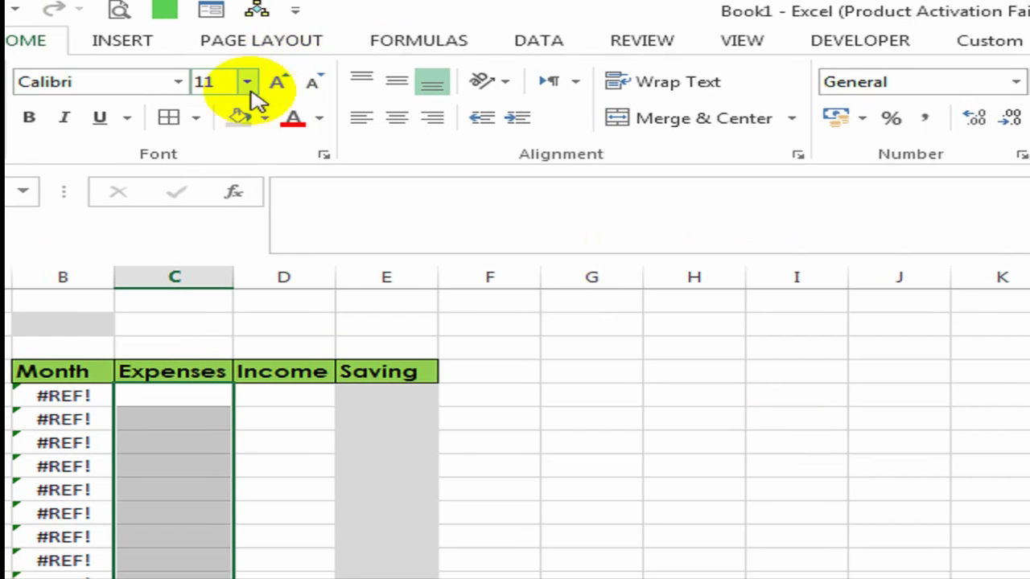
pyautogui.click(292, 117)
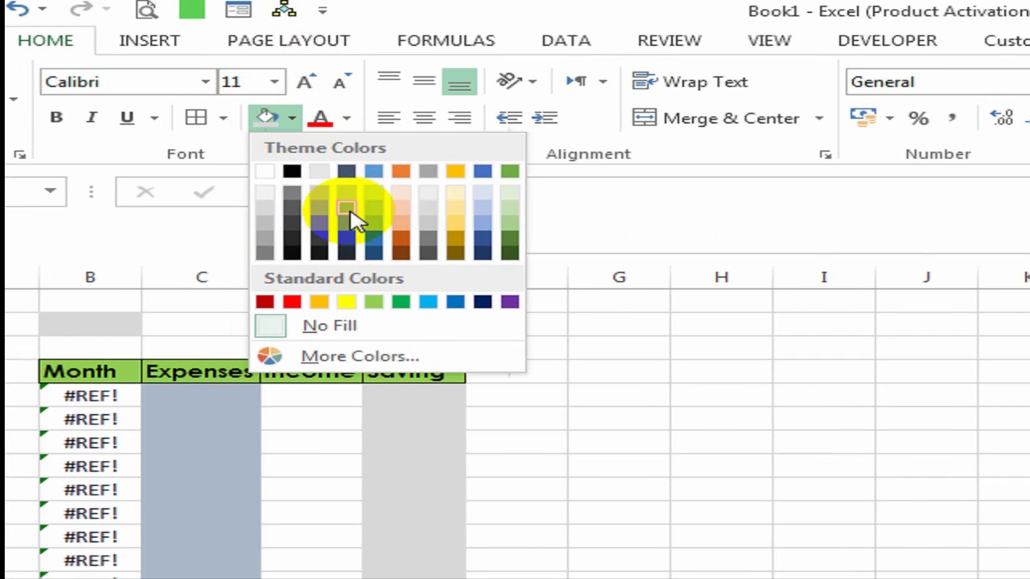
pyautogui.click(364, 211)
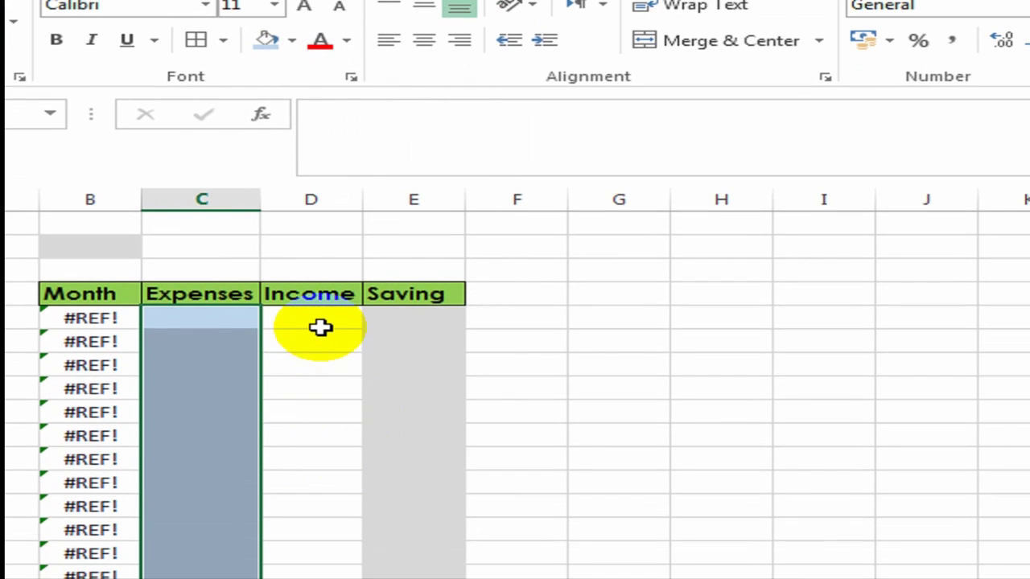
# Fill the cells below the Income header with light orange.
pyautogui.moveTo(319, 354); pyautogui.dragTo(327, 578)
pyautogui.moveTo(326, 524); pyautogui.dragTo(322, 448)
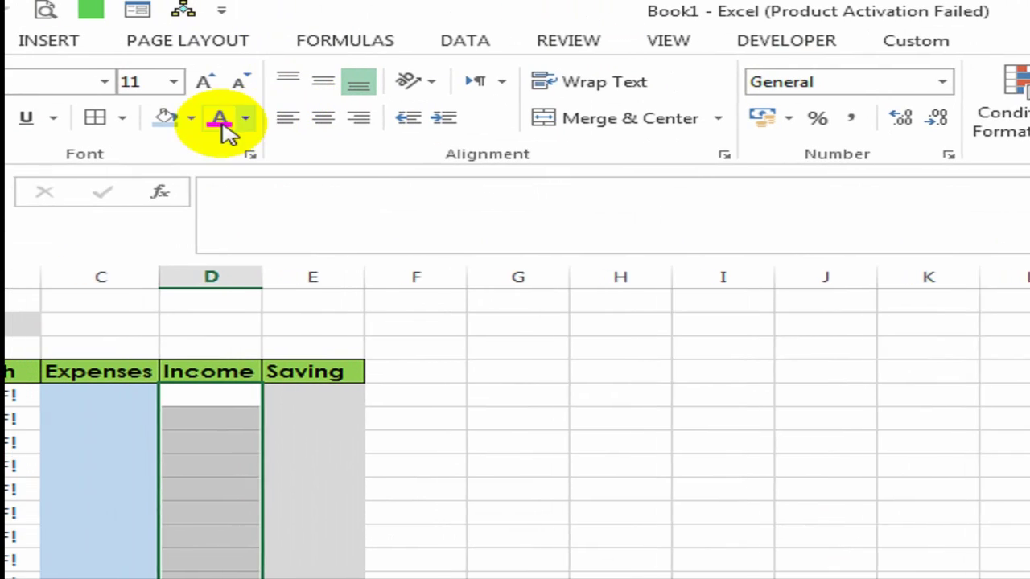
pyautogui.click(262, 121)
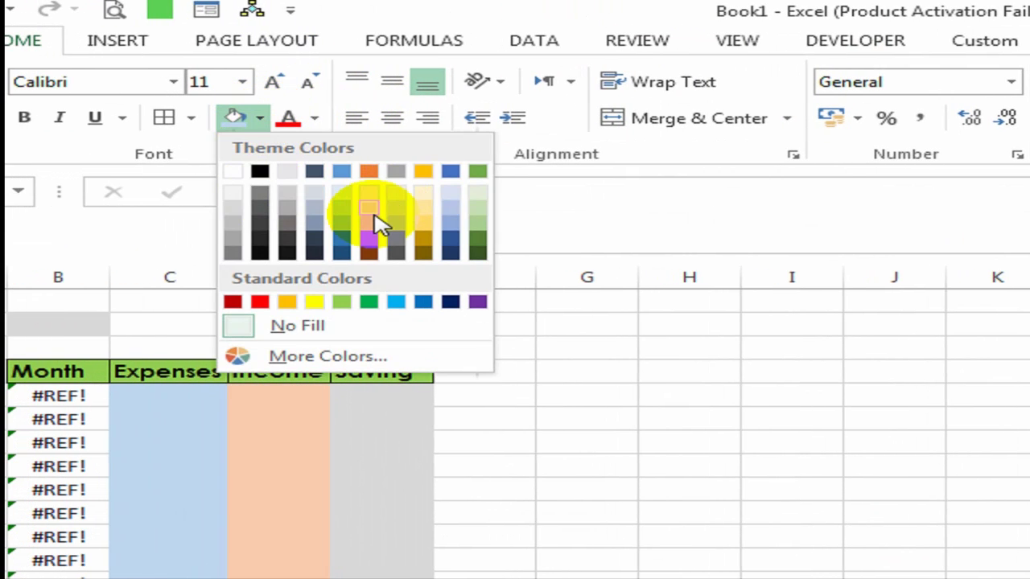
pyautogui.click(368, 207)
pyautogui.click(323, 425)
pyautogui.scroll(4, 407, 462)
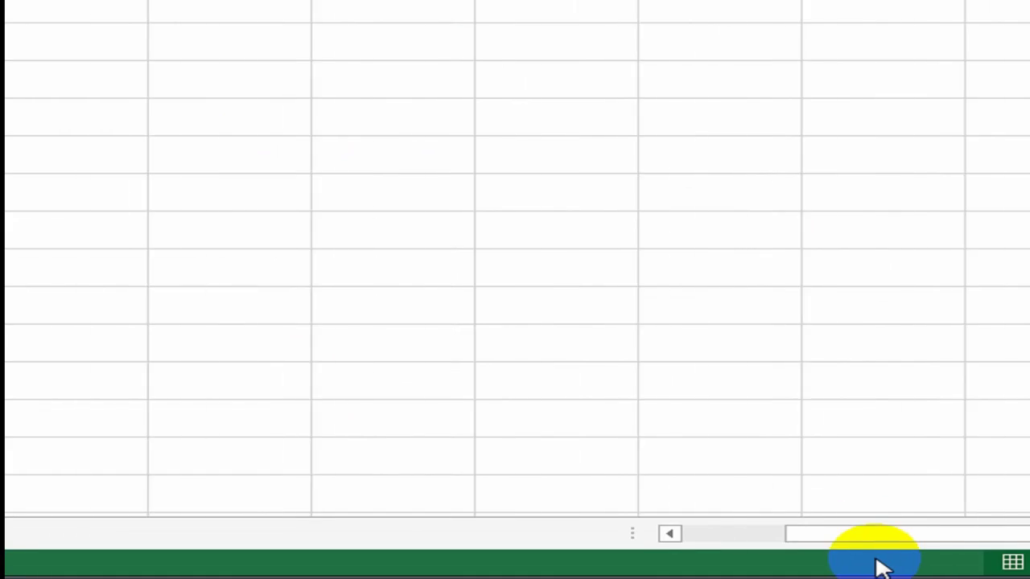
# Enter the title Summary 2019 in cell B2.
pyautogui.moveTo(779, 532); pyautogui.dragTo(673, 531)
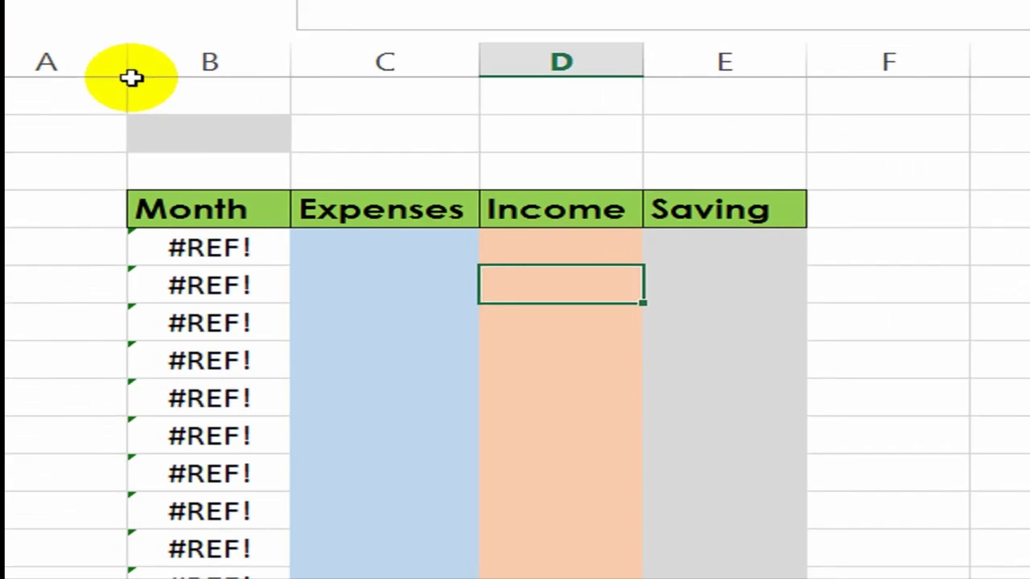
pyautogui.click(250, 160)
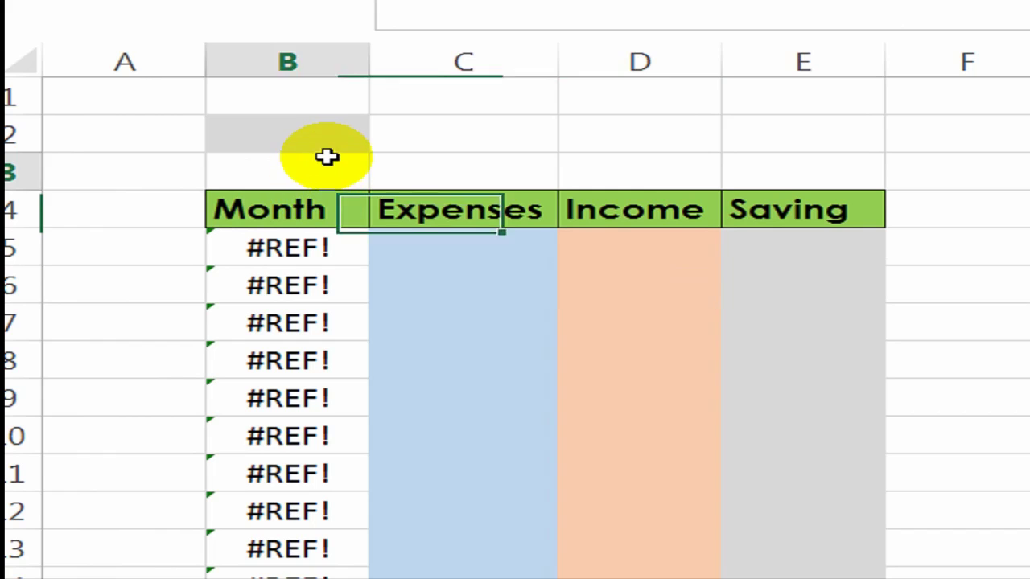
pyautogui.press('Up')
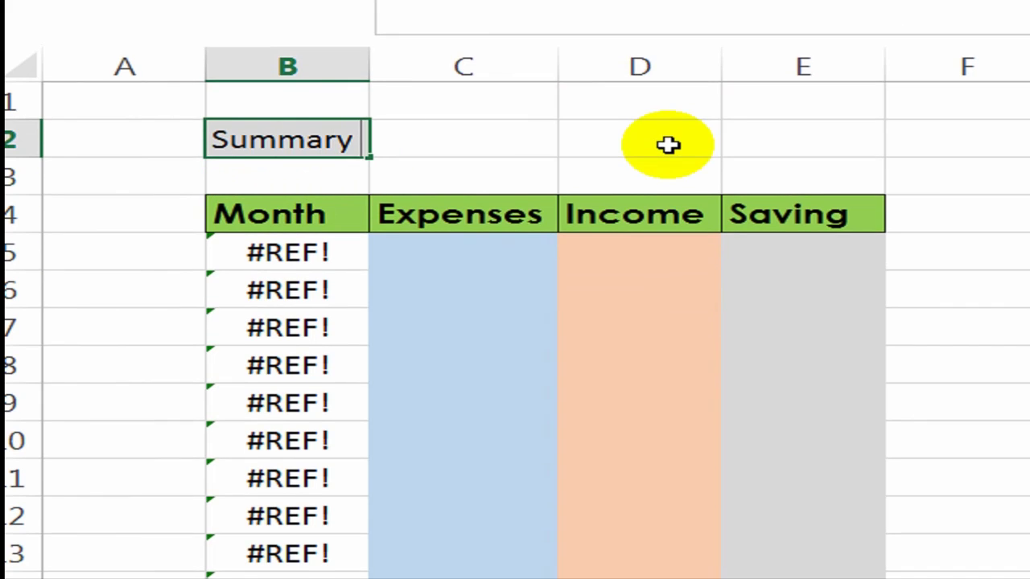
pyautogui.write('2019')
# Merge and center the title across B2:E2 and reduce the height of empty row 3.
pyautogui.hotkey('shift', 'Right')
pyautogui.hotkey('shift', 'Right')
pyautogui.hotkey('shift', 'Right')
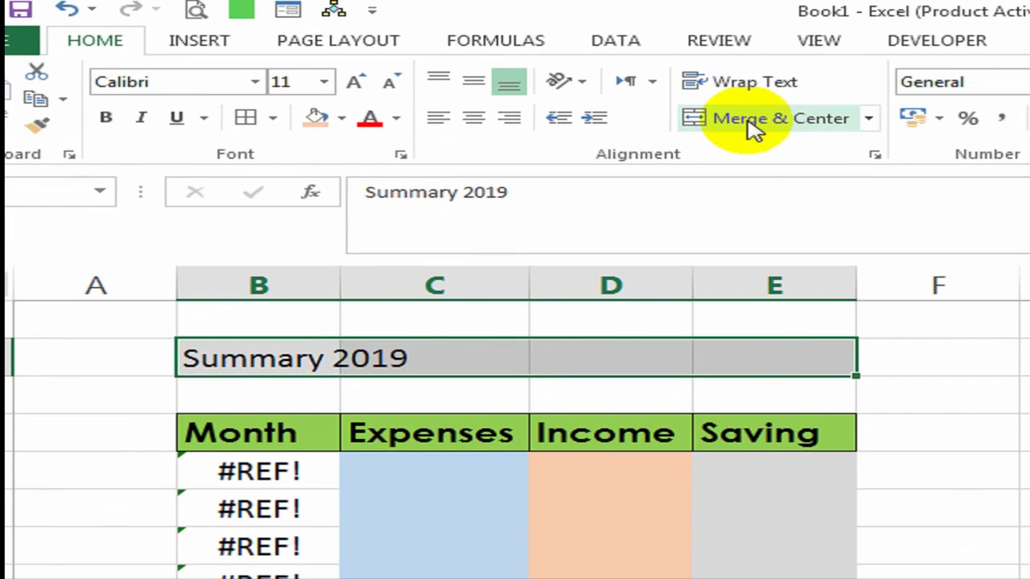
pyautogui.click(753, 119)
pyautogui.click(455, 392)
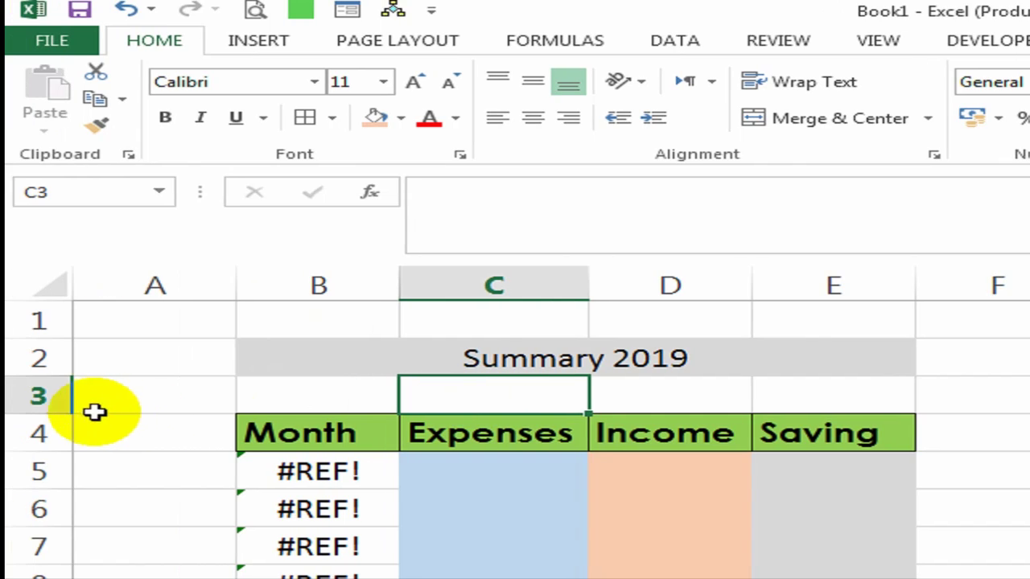
pyautogui.moveTo(56, 409); pyautogui.dragTo(30, 390)
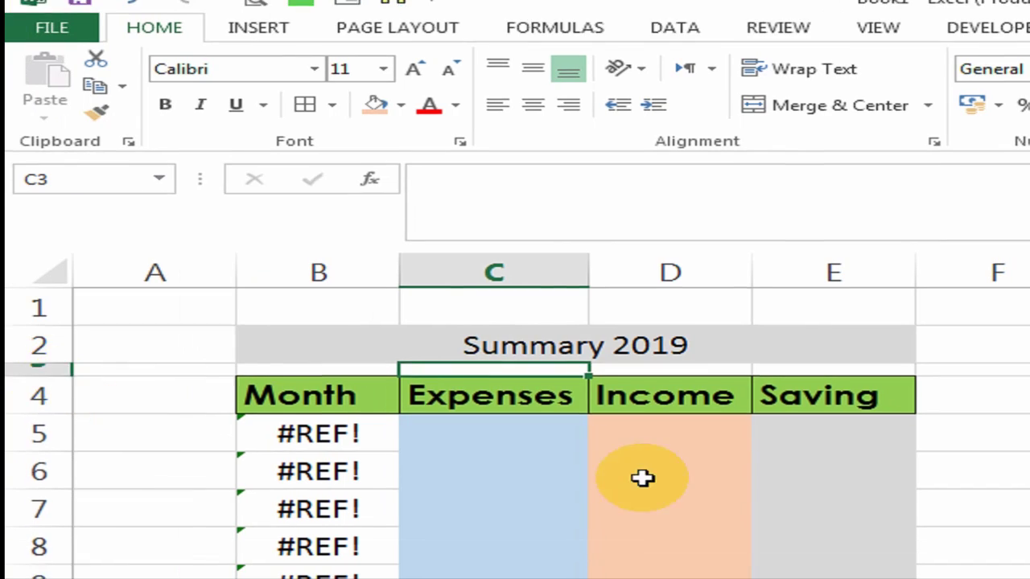
# Replace the broken Month formulas with the month names January through December, filled down from B5.
pyautogui.click(266, 318)
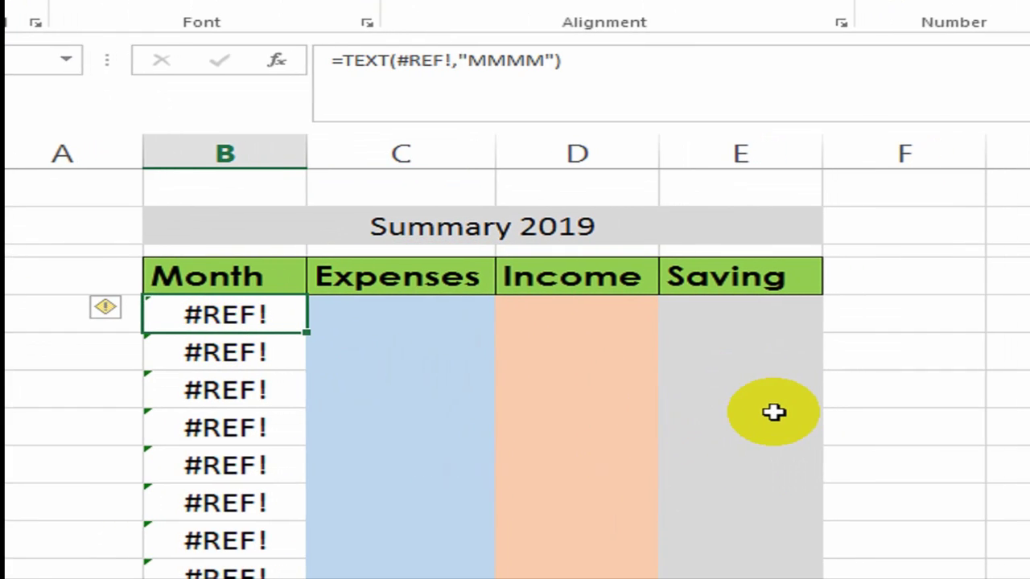
pyautogui.hotkey('ctrl', 'shift', 'Down')
pyautogui.press('Delete')
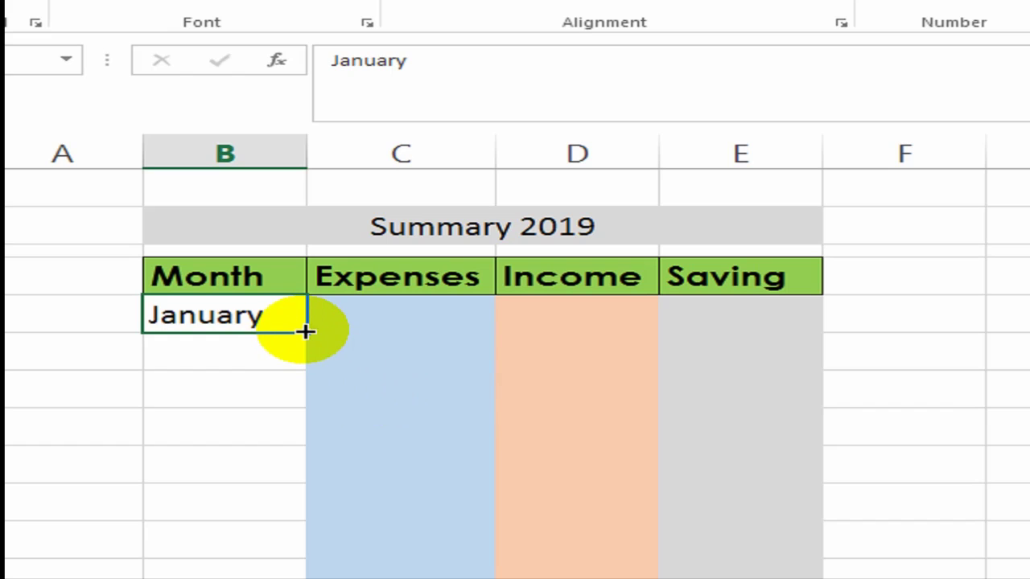
pyautogui.moveTo(303, 328); pyautogui.dragTo(265, 413)
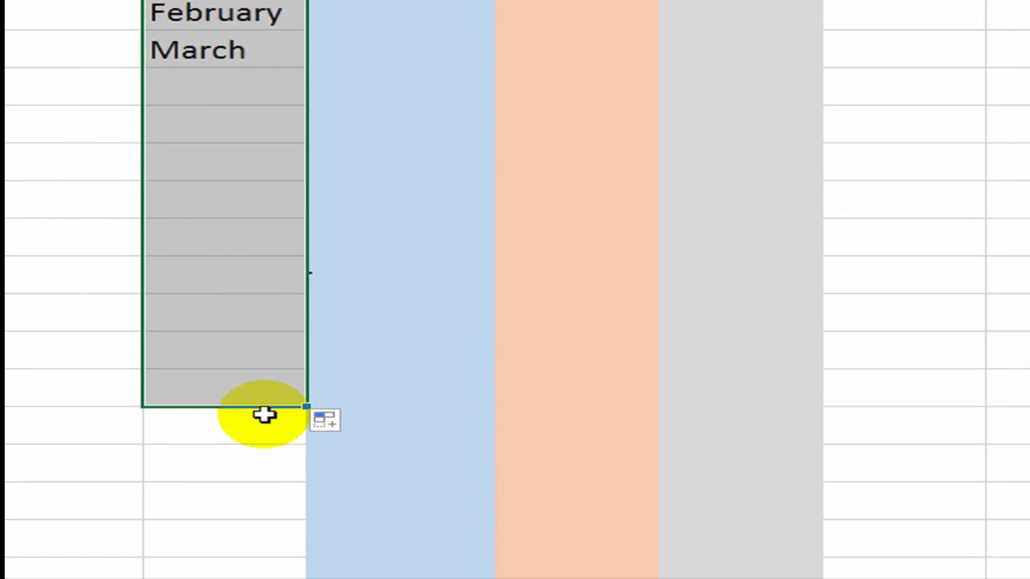
pyautogui.click(265, 413)
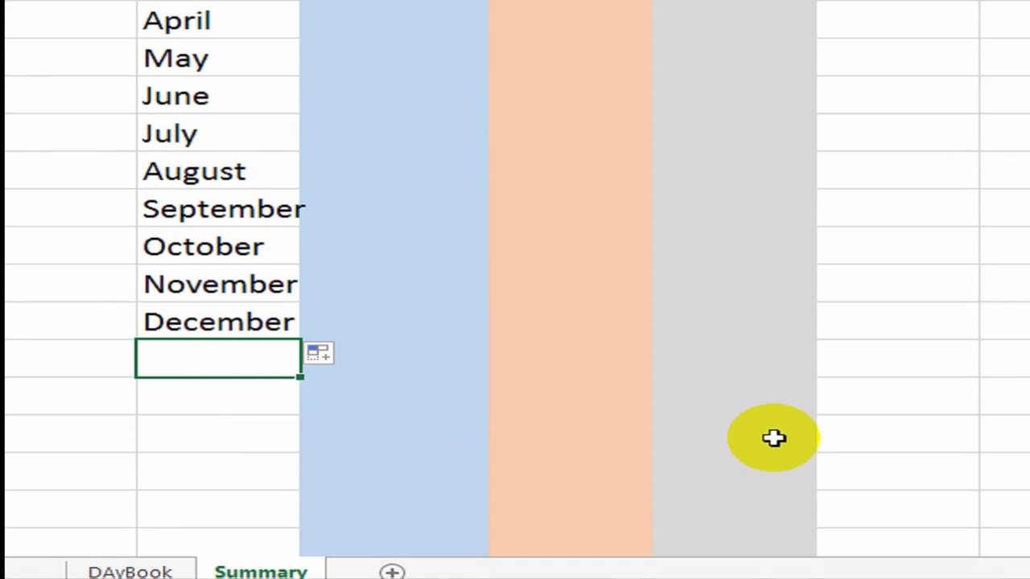
# Clear the colored fills from the Expenses, Income and Saving columns below the December row.
pyautogui.hotkey('shift', 'Down')
pyautogui.hotkey('shift', 'Down')
pyautogui.hotkey('shift', 'Down')
pyautogui.hotkey('shift', 'Down')
pyautogui.hotkey('shift', 'Down')
pyautogui.hotkey('shift', 'Down')
pyautogui.hotkey('shift', 'Down')
pyautogui.hotkey('shift', 'Down')
pyautogui.hotkey('shift', 'Down')
pyautogui.hotkey('shift', 'Down')
pyautogui.hotkey('shift', 'Down')
pyautogui.hotkey('shift', 'Down')
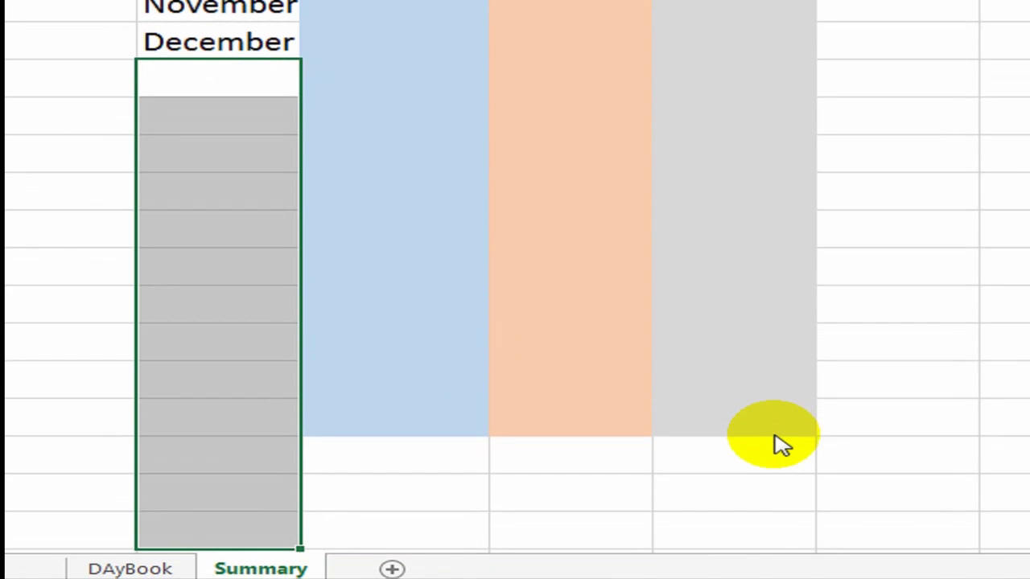
pyautogui.press('Return')
pyautogui.press('Up')
# Enter the label Total below December and apply a Top and Double Bottom Border across that row from column B to E.
pyautogui.press('Down')
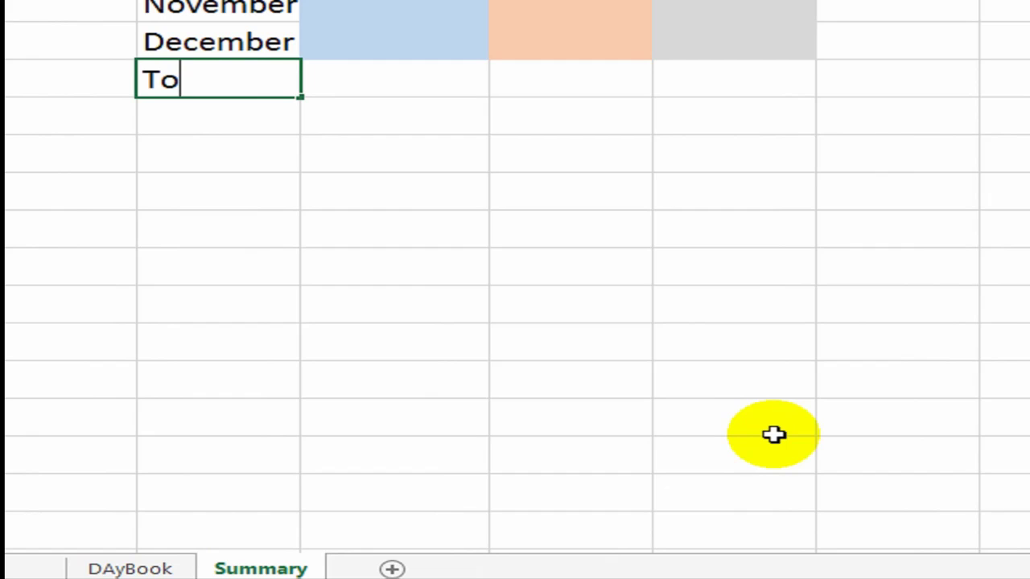
pyautogui.press('Tab')
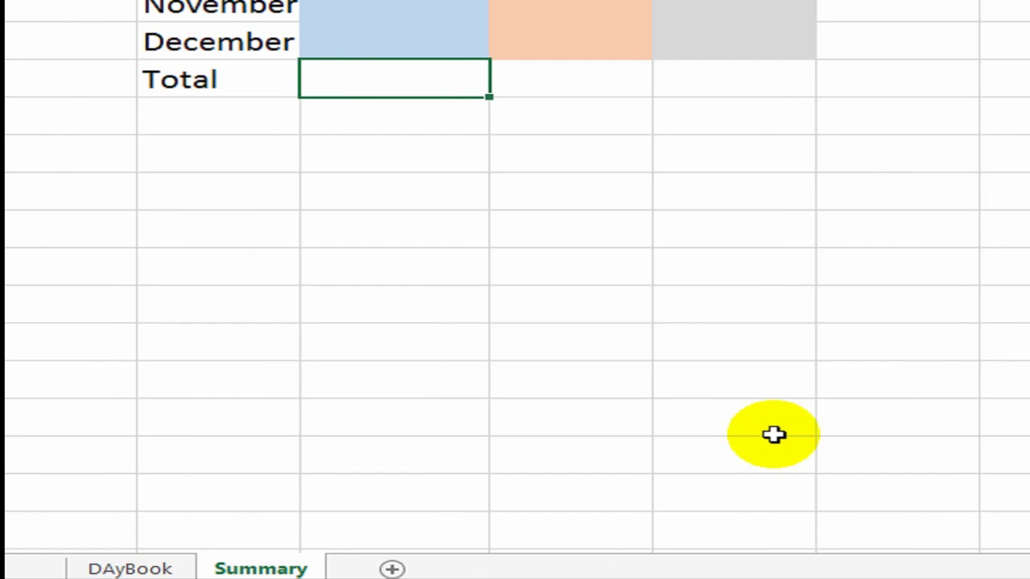
pyautogui.hotkey('shift', 'Right')
pyautogui.hotkey('shift', 'Right')
pyautogui.hotkey('shift', 'Right')
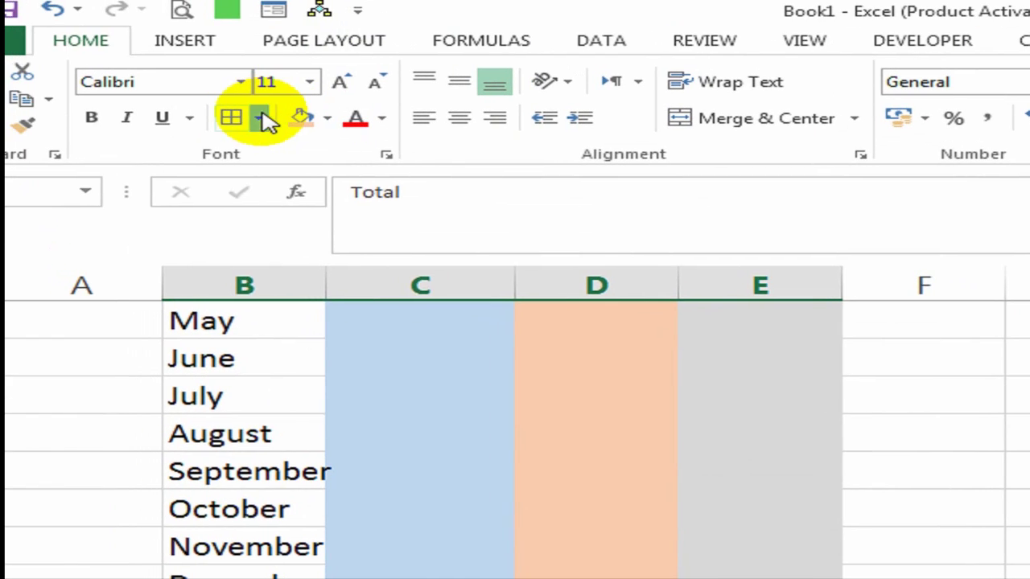
pyautogui.click(259, 118)
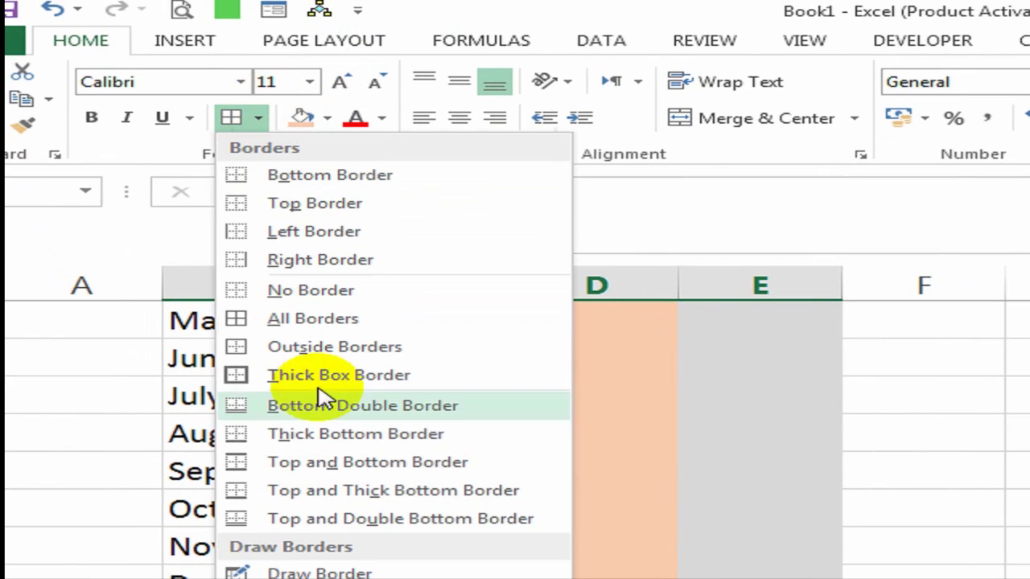
pyautogui.click(321, 518)
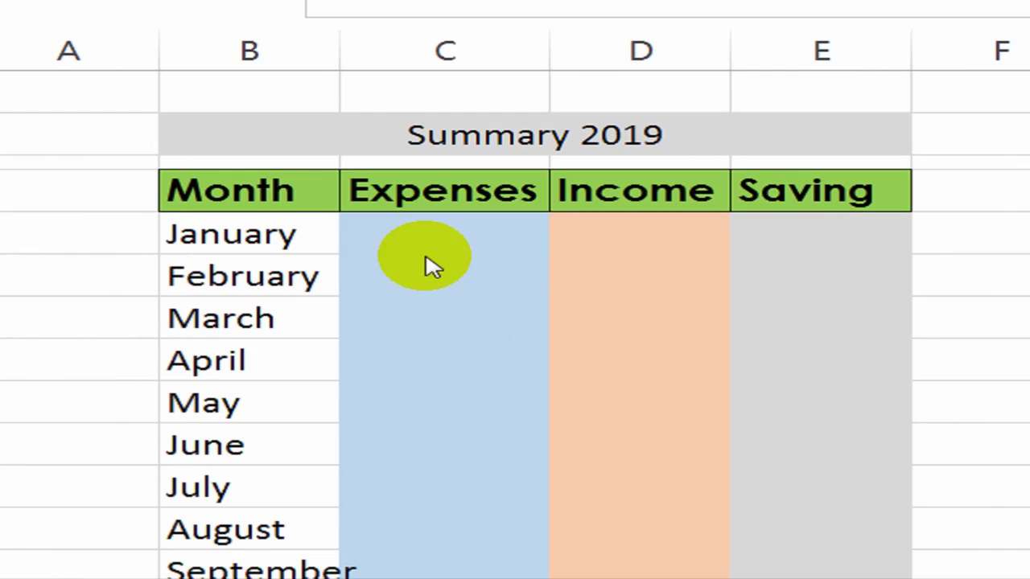
# Enter a SUM formula in the Expenses cell of the Total row covering January through December.
pyautogui.click(426, 250)
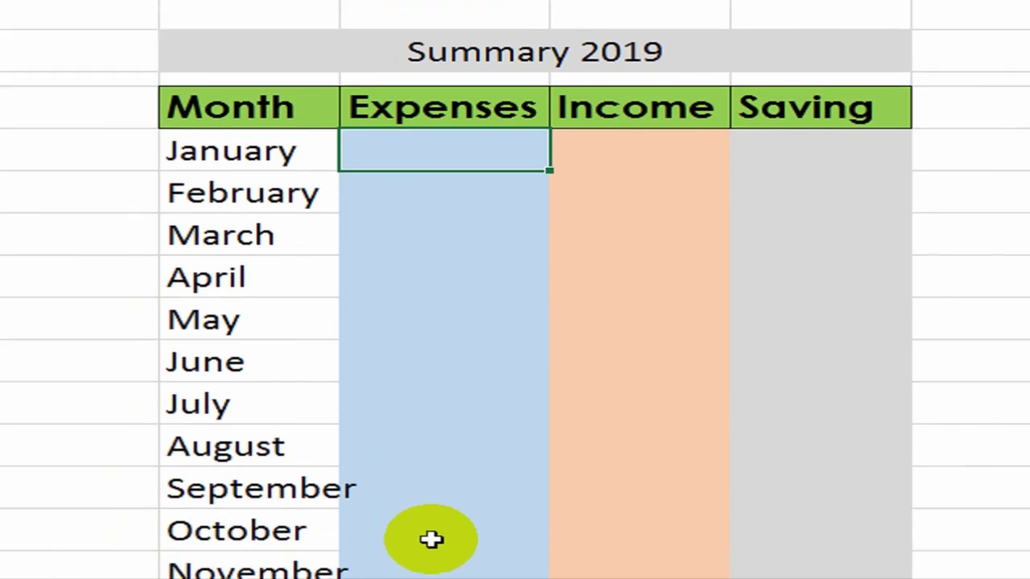
pyautogui.click(435, 433)
pyautogui.write('=su')
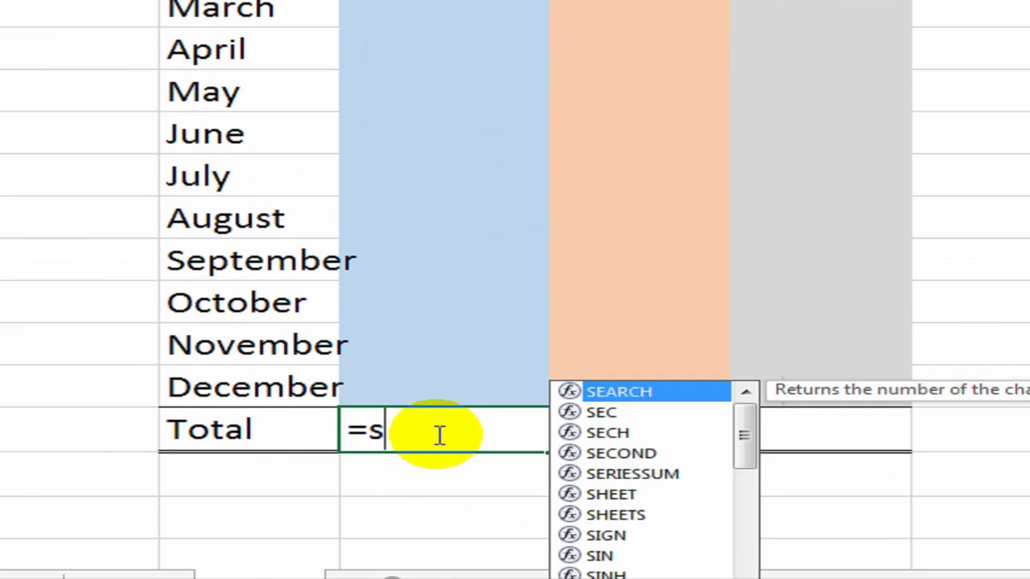
pyautogui.press('Tab')
pyautogui.hotkey('shift', 'Up')
pyautogui.hotkey('shift', 'Up')
pyautogui.hotkey('shift', 'Up')
pyautogui.hotkey('shift', 'Up')
pyautogui.hotkey('shift', 'Up')
pyautogui.hotkey('shift', 'Up')
pyautogui.hotkey('shift', 'Up')
pyautogui.hotkey('shift', 'Up')
pyautogui.hotkey('shift', 'Up')
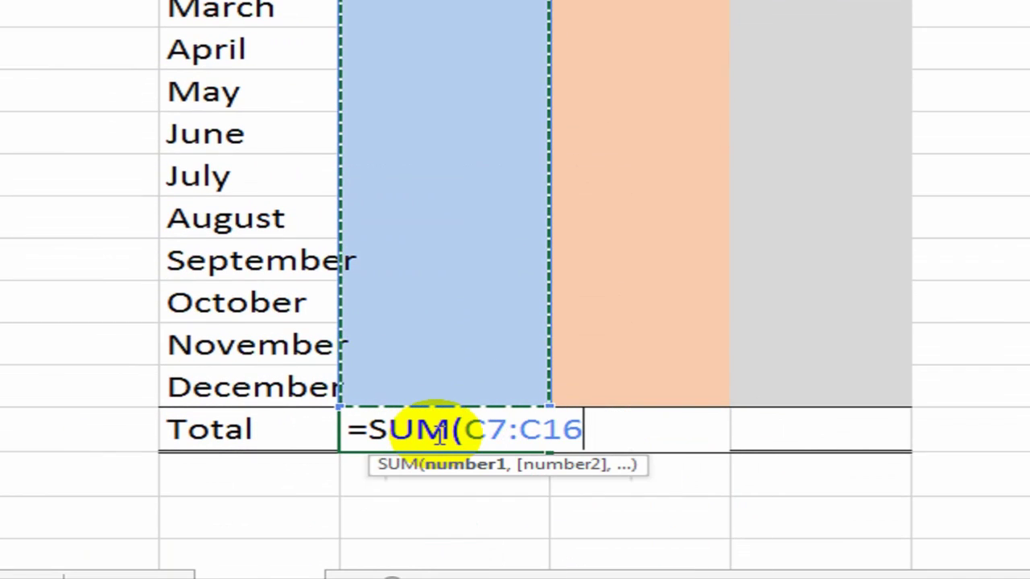
pyautogui.press('Return')
# Copy the Expenses total formula to the Income and Saving cells of the Total row.
pyautogui.click(436, 433)
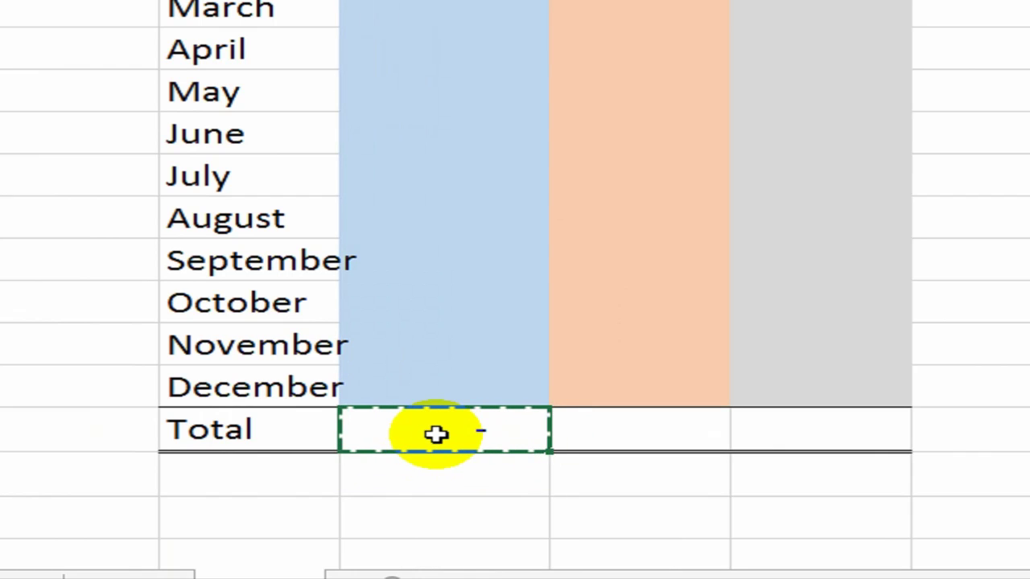
pyautogui.press('Right')
pyautogui.hotkey('shift', 'Right')
pyautogui.press('Escape')
# Start a SUMIF formula in January's Expenses cell with the absolute range DAyBook!$C$6:$G$28.
pyautogui.press('Up')
pyautogui.press('Up')
pyautogui.press('Up')
pyautogui.press('Up')
pyautogui.press('Up')
pyautogui.press('Up')
pyautogui.press('Up')
pyautogui.press('Up')
pyautogui.press('Up')
pyautogui.press('Up')
pyautogui.press('Up')
pyautogui.press('Up')
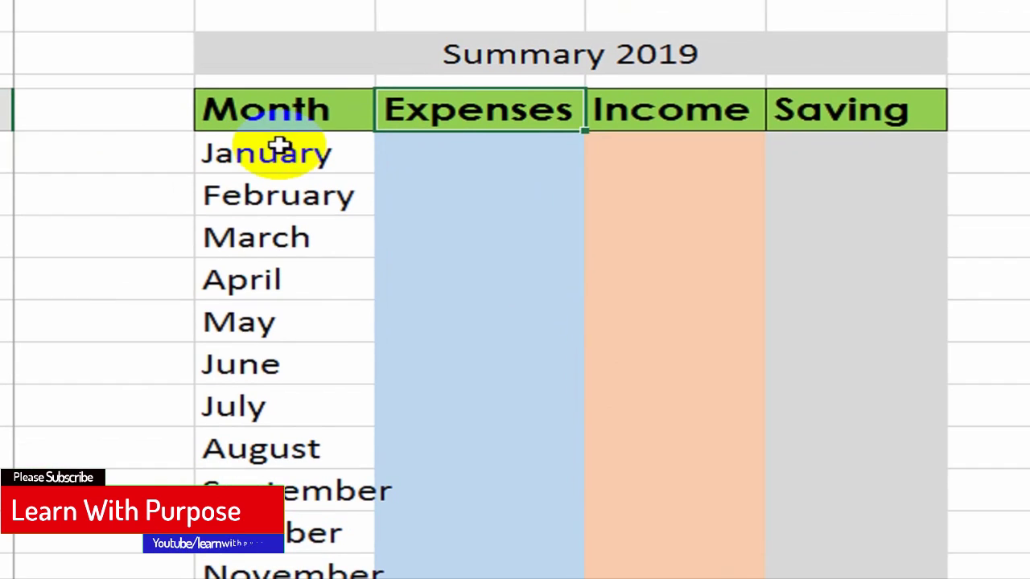
pyautogui.click(279, 147)
pyautogui.click(494, 153)
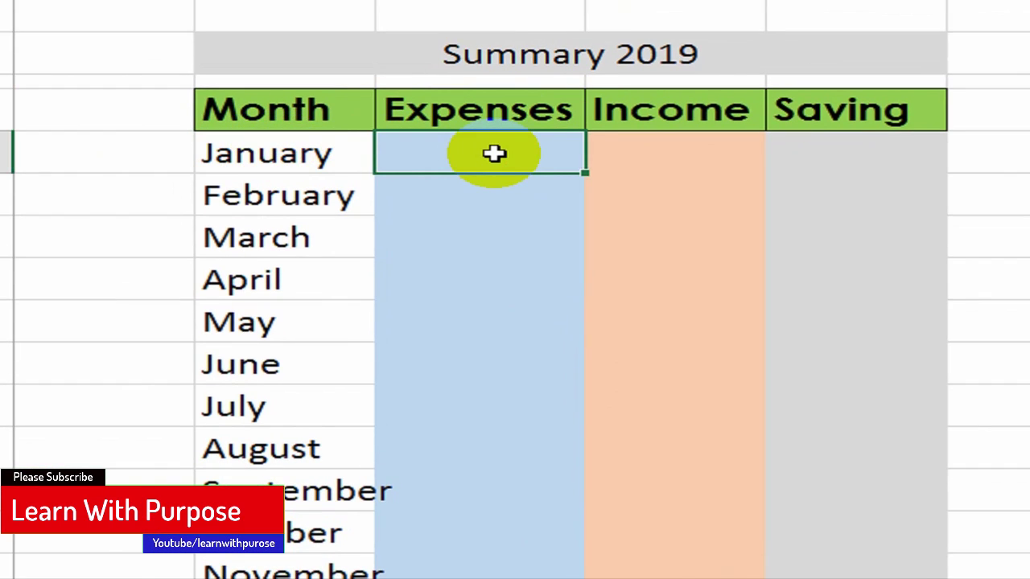
pyautogui.write('=')
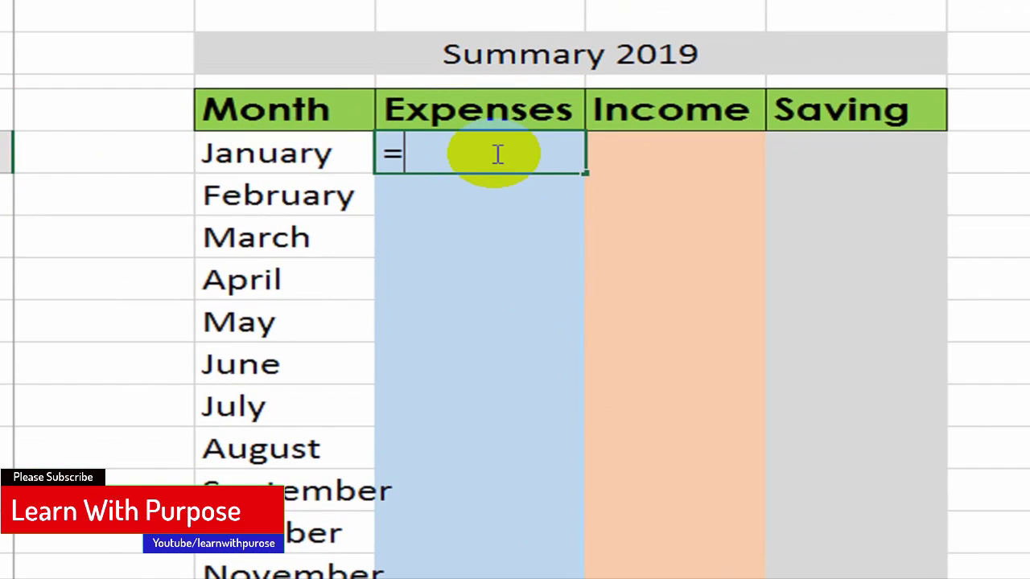
pyautogui.write('sumi')
pyautogui.press('Tab')
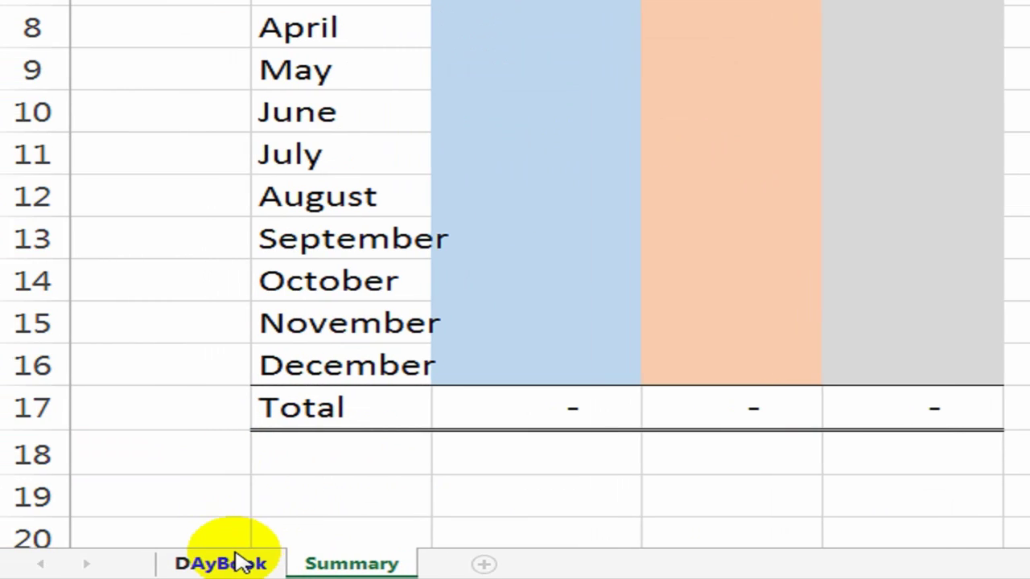
pyautogui.click(239, 559)
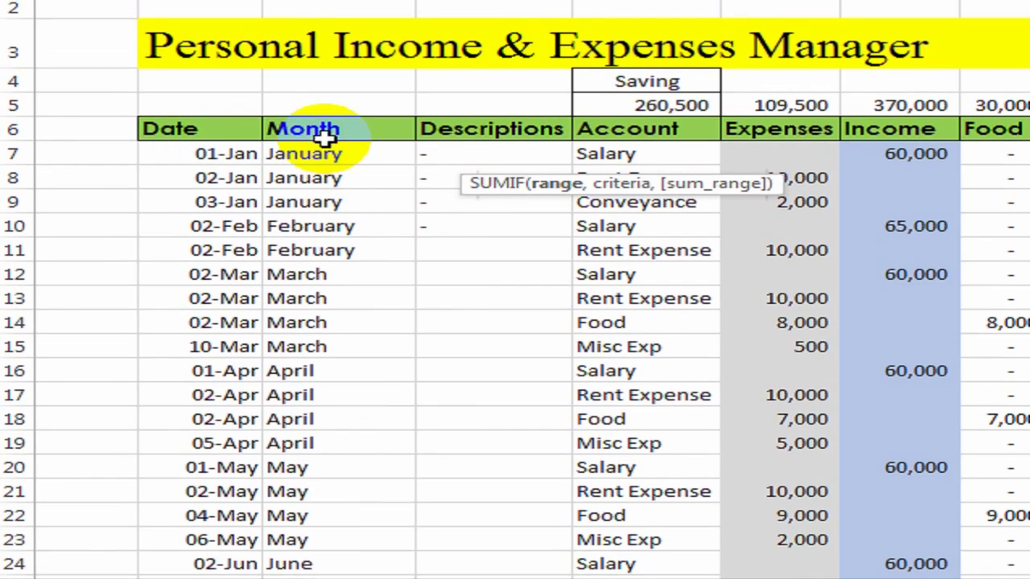
pyautogui.moveTo(322, 137); pyautogui.dragTo(883, 506)
pyautogui.moveTo(769, 483); pyautogui.dragTo(761, 432)
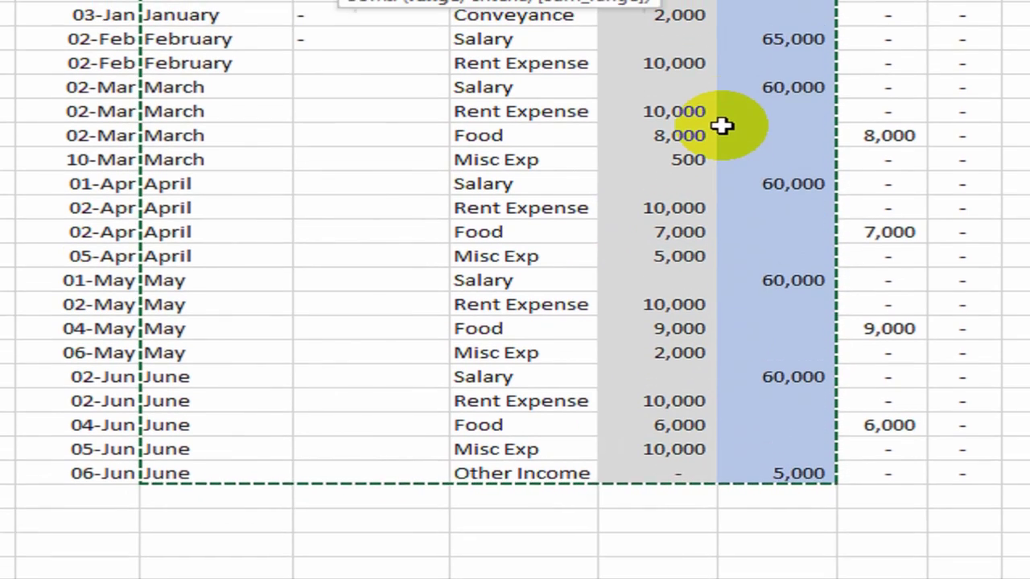
pyautogui.press('F4')
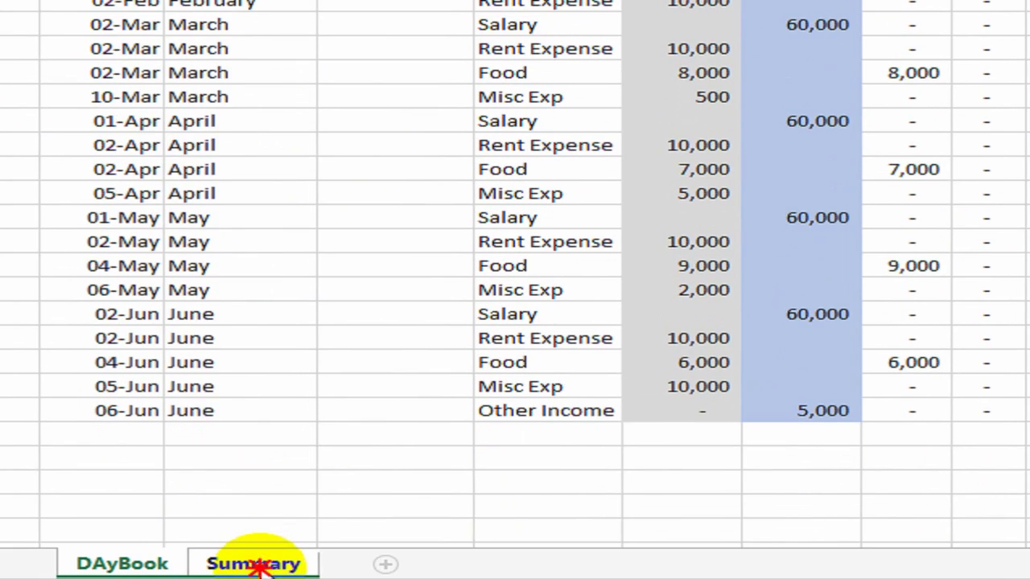
# Complete the January Expenses SUMIF with Summary!B5 as criteria and the DAyBook Expenses column from $F$6 down as an absolute sum range.
pyautogui.click(256, 564)
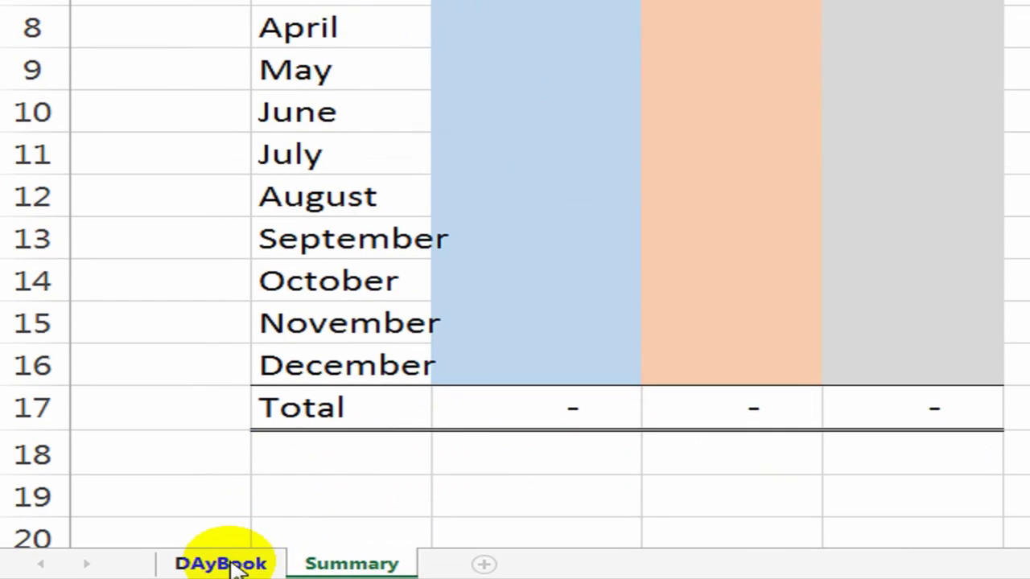
pyautogui.click(232, 565)
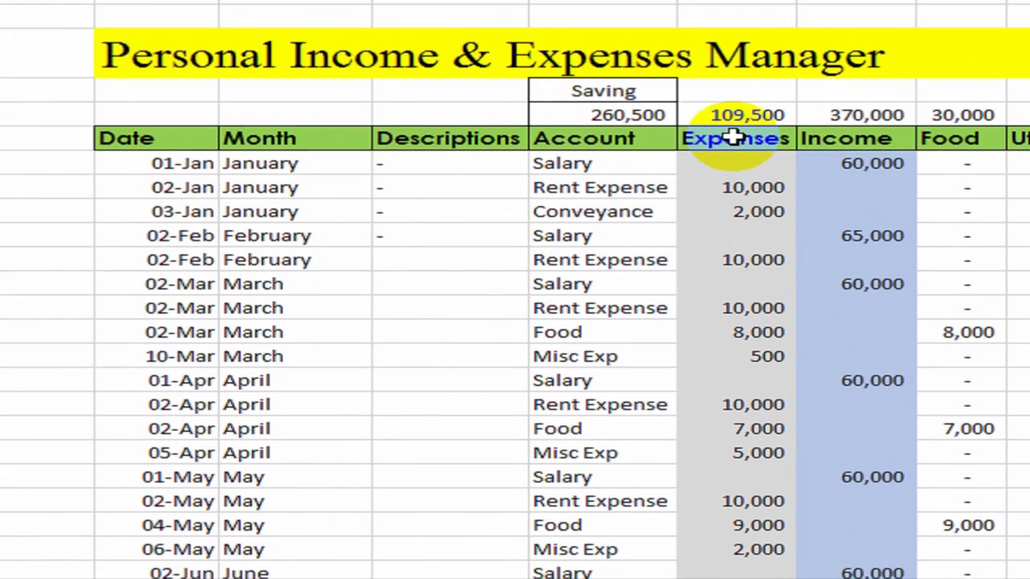
pyautogui.moveTo(734, 138); pyautogui.dragTo(718, 434)
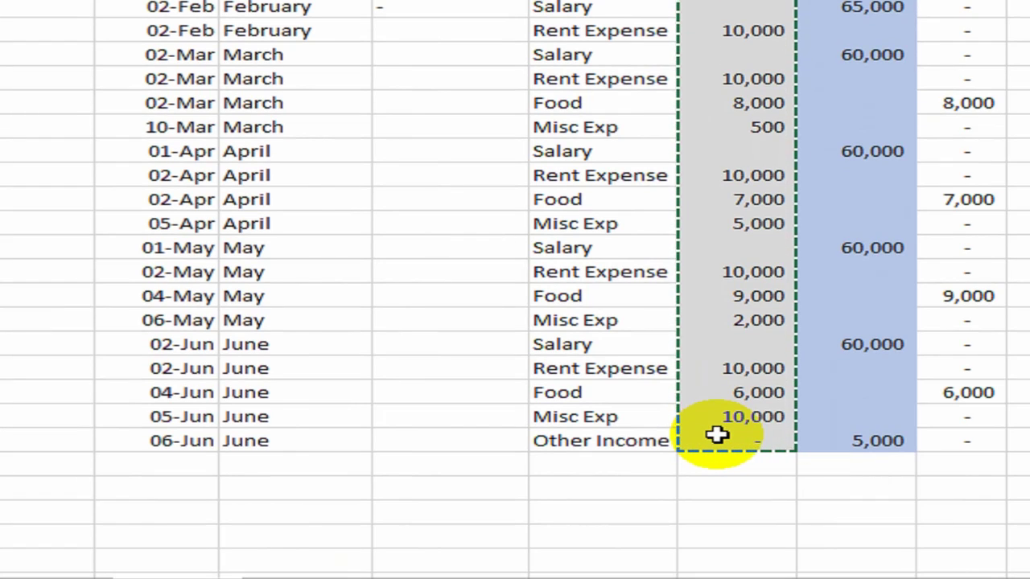
pyautogui.press('Return')
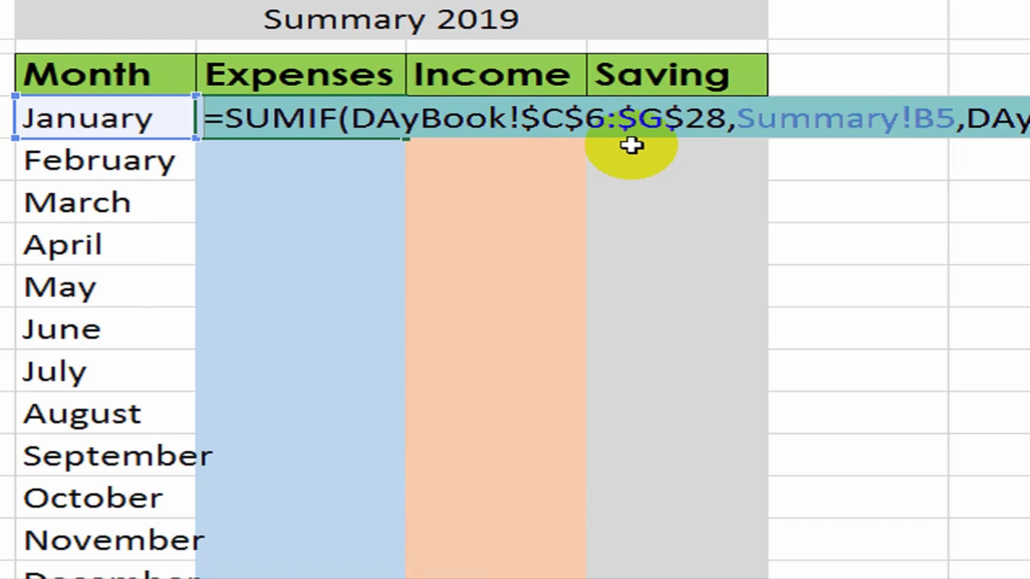
pyautogui.hotkey('ctrl', 'Return')
# Copy the January Expenses formula to the Income cell and replace its sum range with the DAyBook Income column.
pyautogui.hotkey('ctrl', 'c')
pyautogui.press('Right')
pyautogui.hotkey('ctrl', 'v')
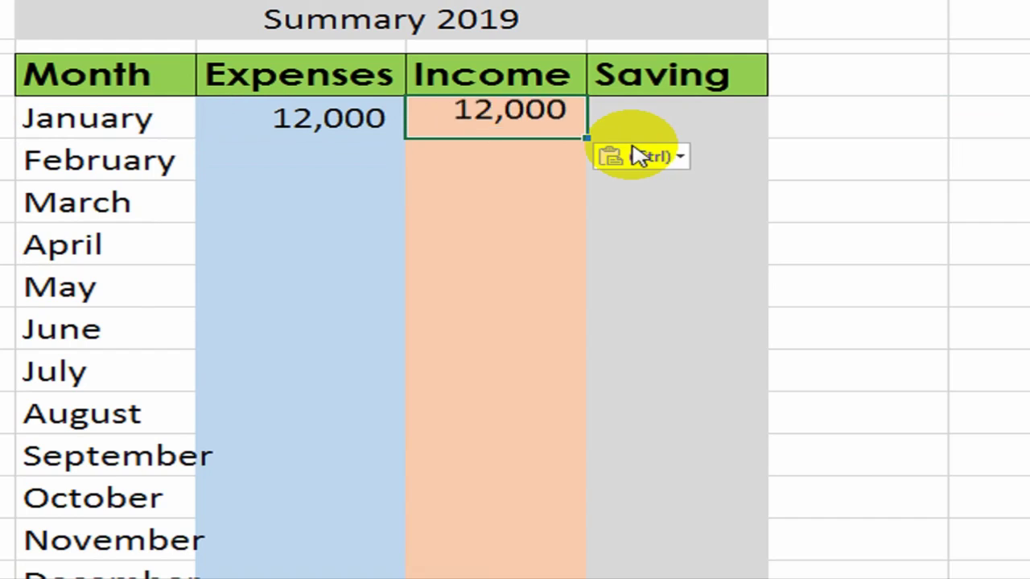
pyautogui.press('F2')
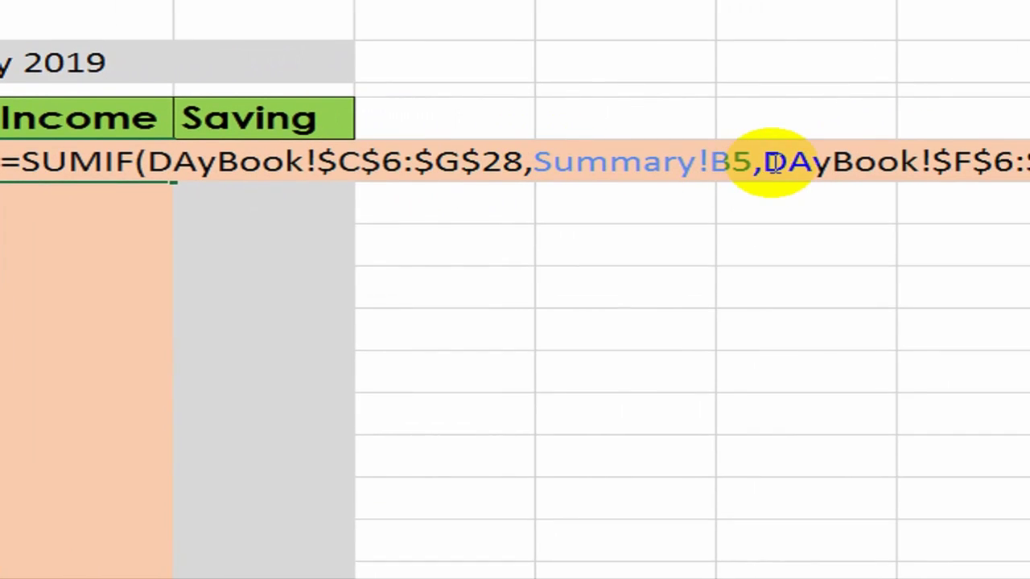
pyautogui.moveTo(769, 163); pyautogui.dragTo(791, 161)
pyautogui.press('BackSpace')
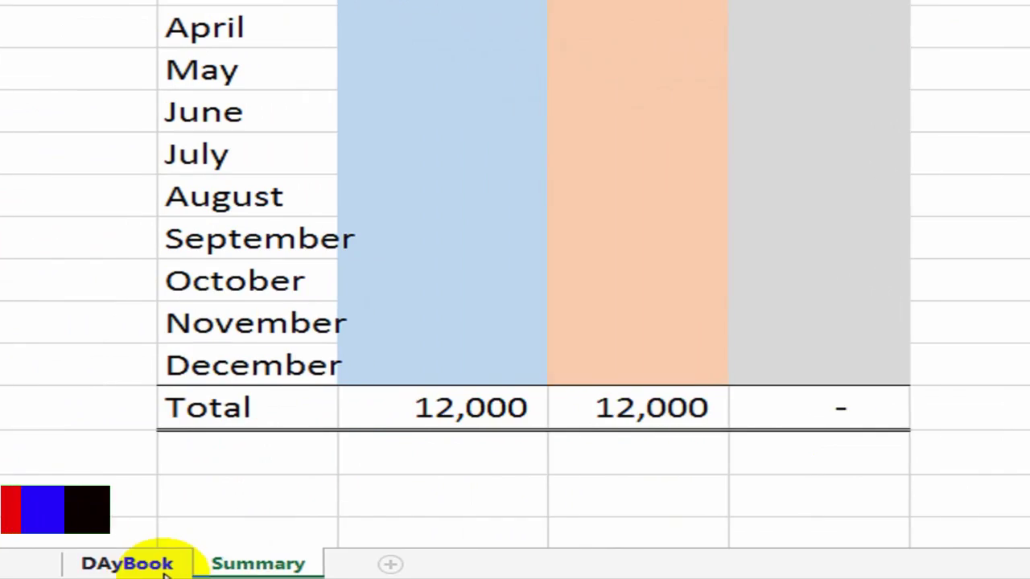
pyautogui.click(127, 561)
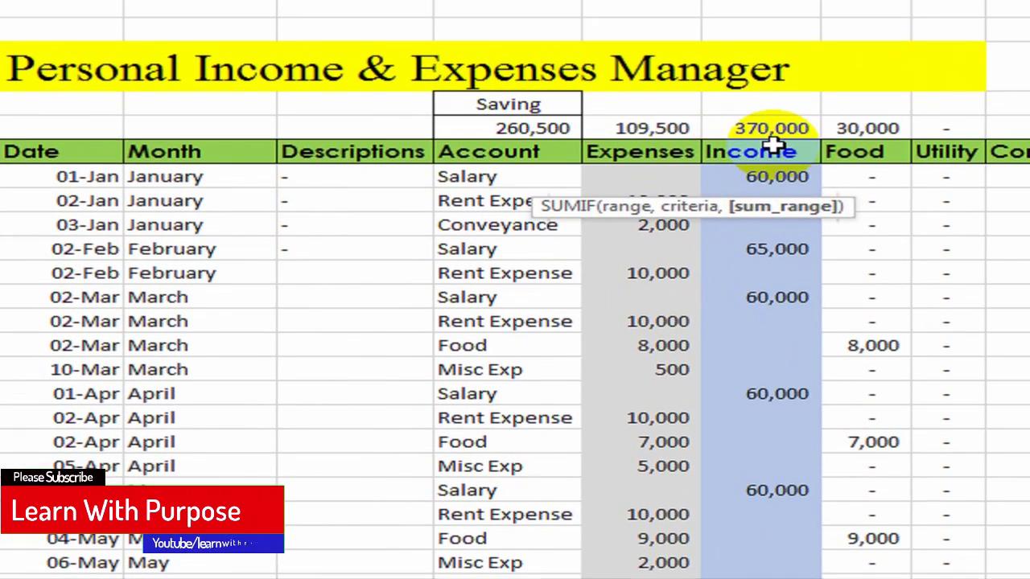
pyautogui.moveTo(812, 58); pyautogui.dragTo(723, 435)
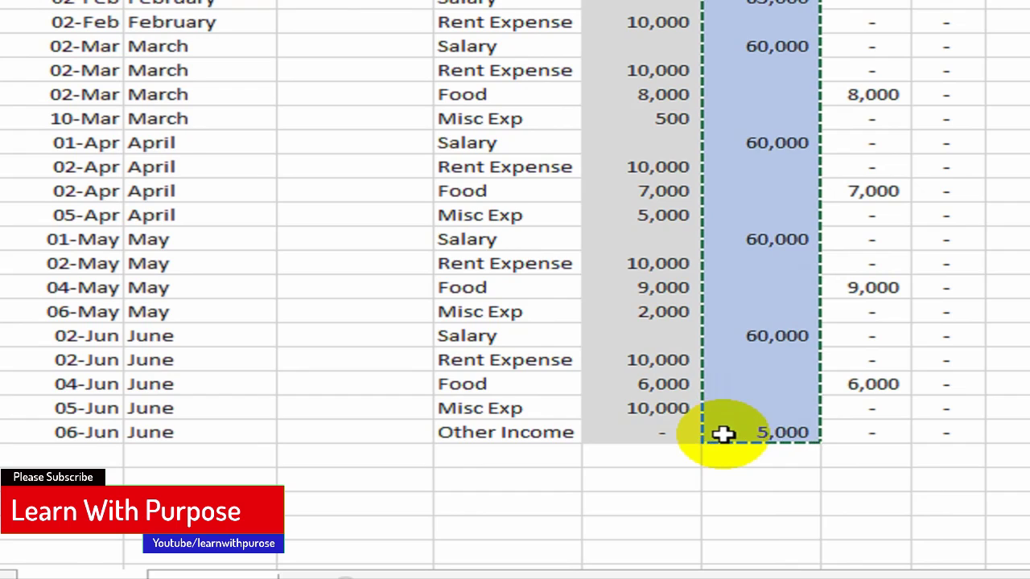
pyautogui.press('Return')
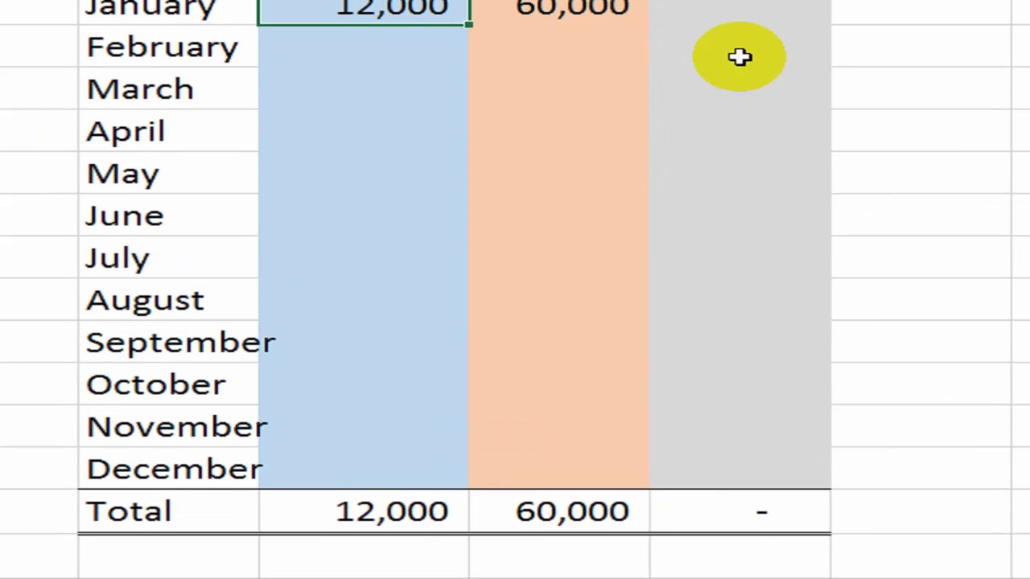
# Calculate January's saving in E5 as income minus expenses with the formula =D5-C5.
pyautogui.click(760, 0)
pyautogui.write('=')
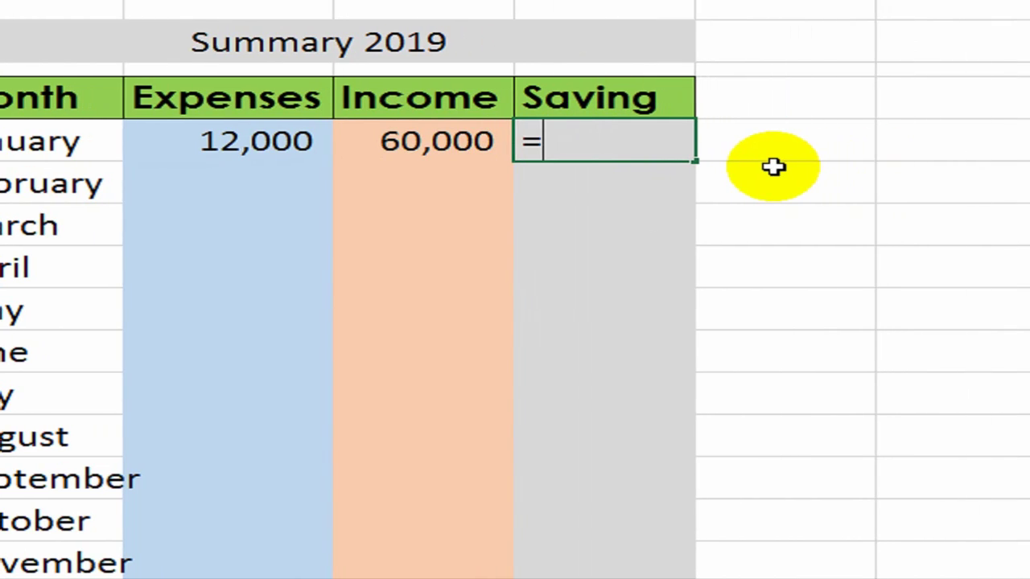
pyautogui.press('Left')
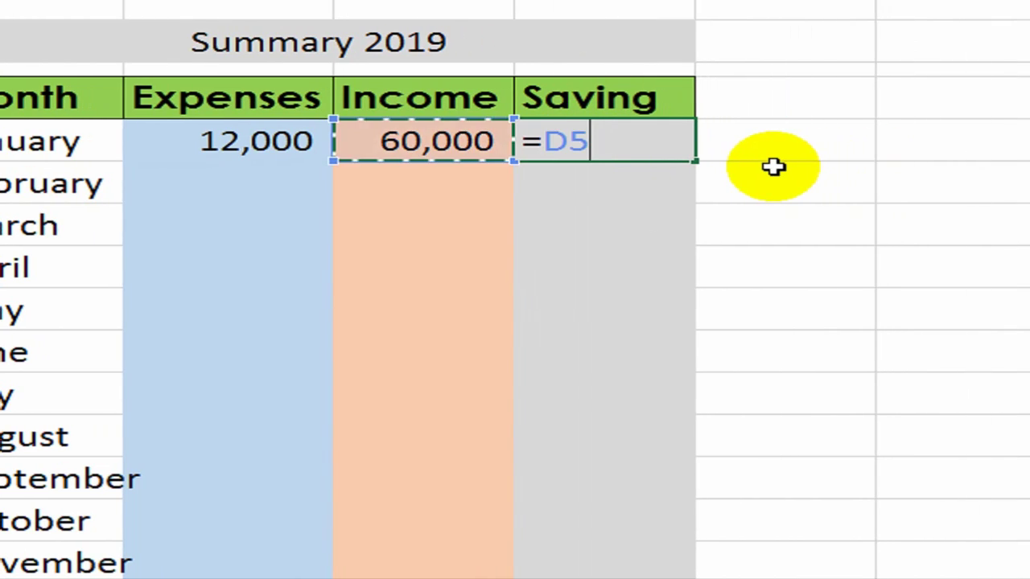
pyautogui.write('-')
pyautogui.press('Left')
pyautogui.press('Left')
pyautogui.press('Return')
# Copy January's Expenses, Income and Saving formulas down to the February through December rows.
pyautogui.press('Up')
pyautogui.press('Left')
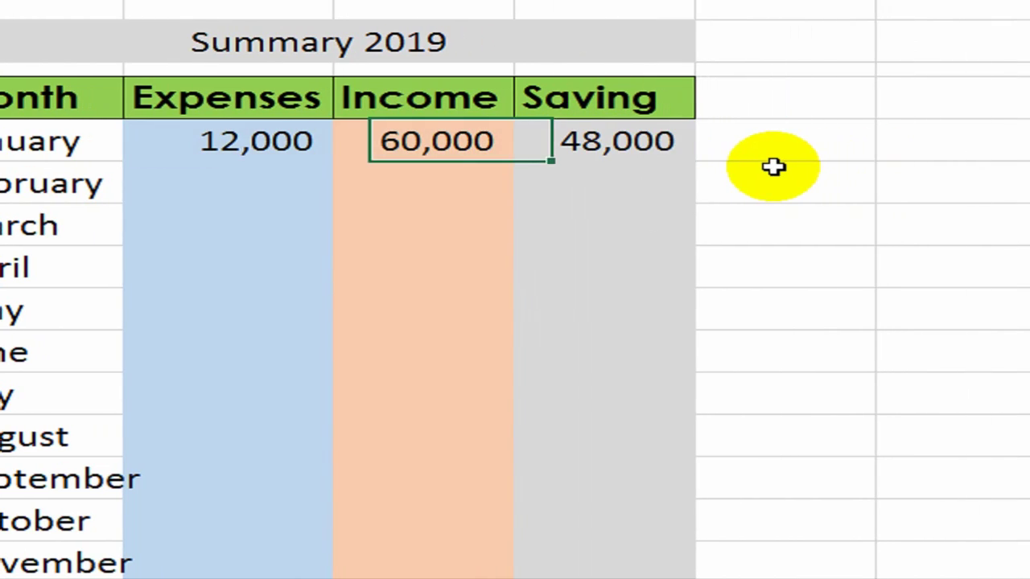
pyautogui.hotkey('shift', 'Left')
pyautogui.hotkey('shift', 'Right')
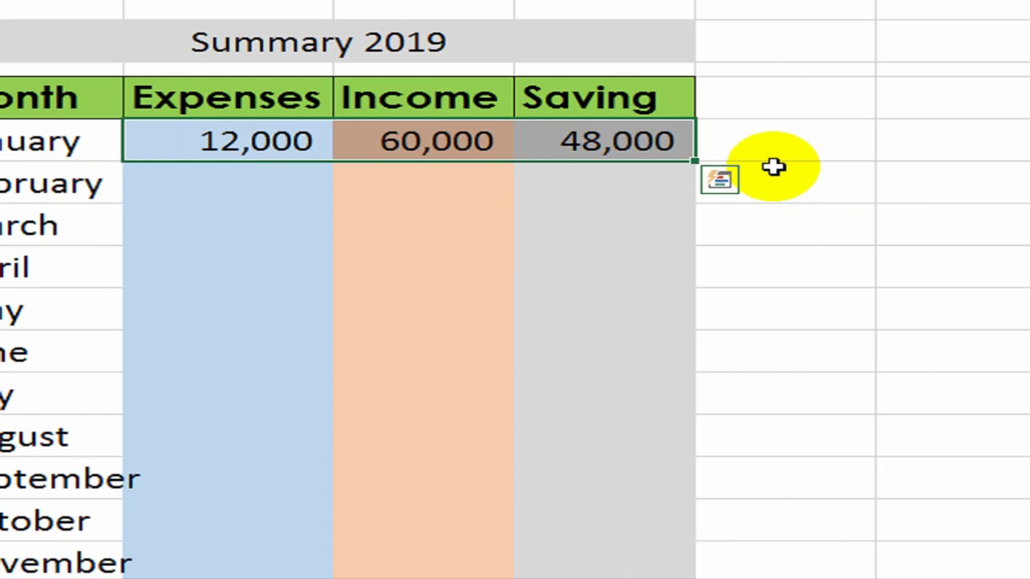
pyautogui.hotkey('ctrl', 'c')
pyautogui.press('Down')
pyautogui.hotkey('shift', 'Down')
pyautogui.hotkey('shift', 'Down')
pyautogui.hotkey('shift', 'Down')
pyautogui.hotkey('shift', 'Down')
pyautogui.hotkey('shift', 'Down')
pyautogui.hotkey('shift', 'Down')
pyautogui.hotkey('shift', 'Down')
pyautogui.hotkey('shift', 'Down')
pyautogui.hotkey('shift', 'Down')
pyautogui.hotkey('shift', 'Down')
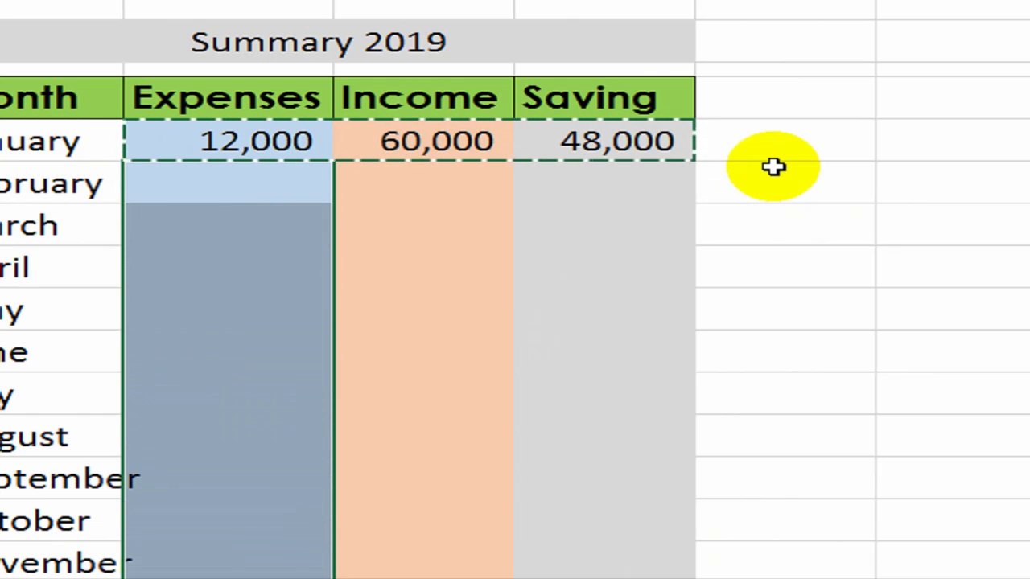
pyautogui.hotkey('ctrl', 'v')
# Review the monthly figures and check the Expenses, Income and Saving cells in the Total row.
pyautogui.press('Down')
pyautogui.press('Down')
pyautogui.press('Down')
pyautogui.press('Down')
pyautogui.press('Down')
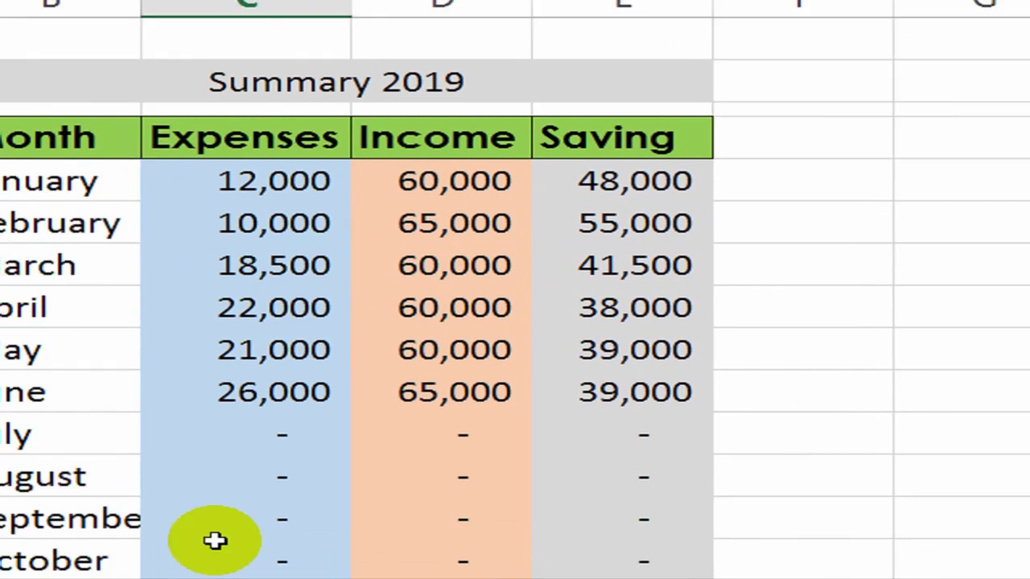
pyautogui.click(265, 482)
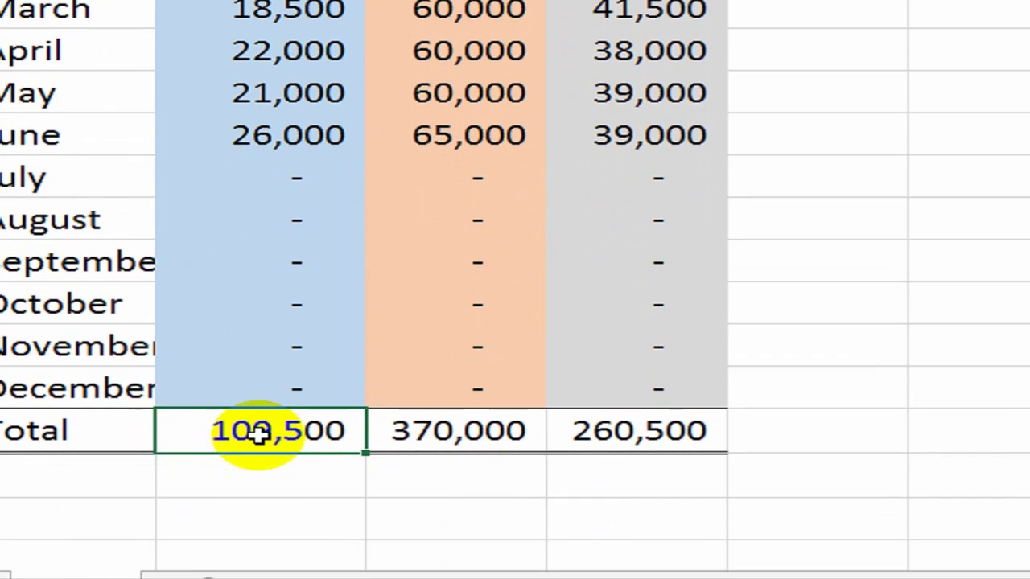
pyautogui.click(481, 433)
pyautogui.click(648, 430)
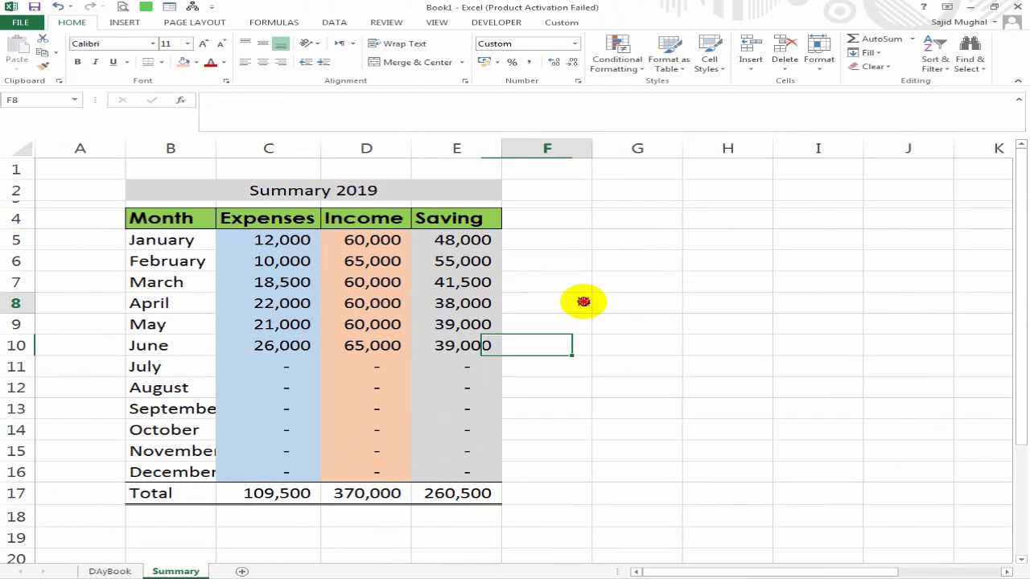
# Insert a 2-D line chart from the Month, Expenses, Income and Saving columns covering January through December.
pyautogui.click(895, 179)
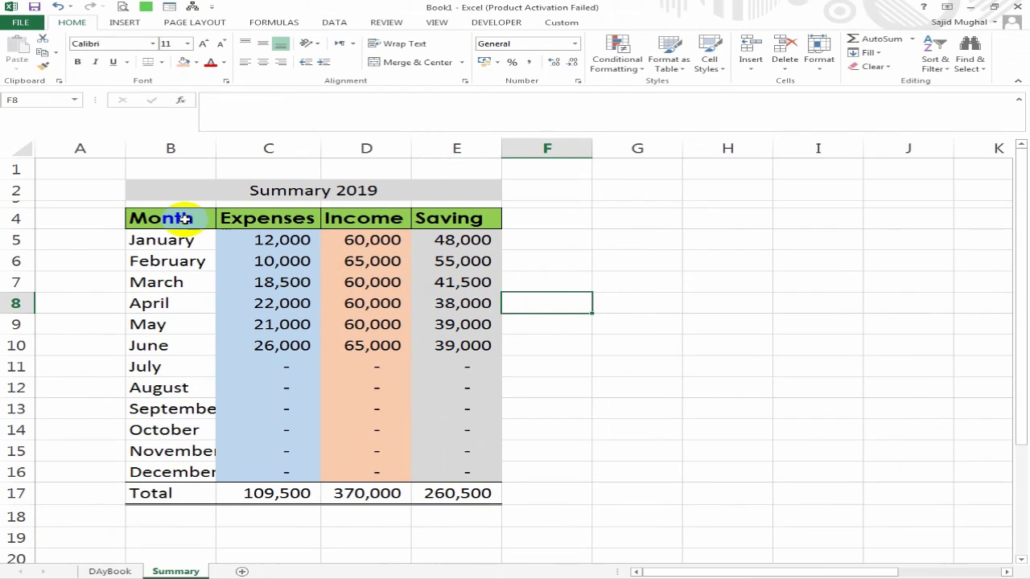
pyautogui.click(80, 19)
pyautogui.moveTo(175, 218); pyautogui.dragTo(482, 468)
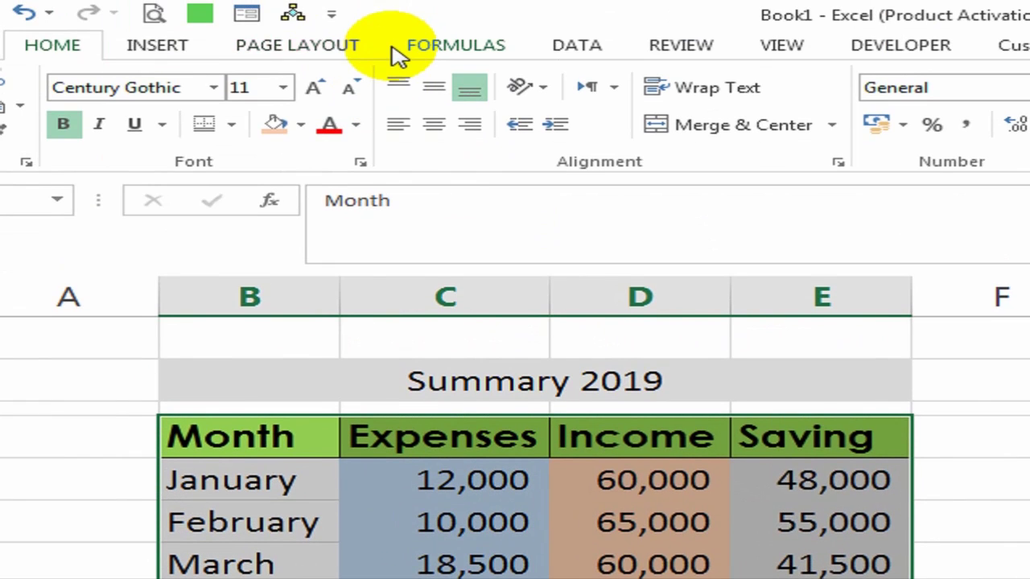
pyautogui.click(251, 49)
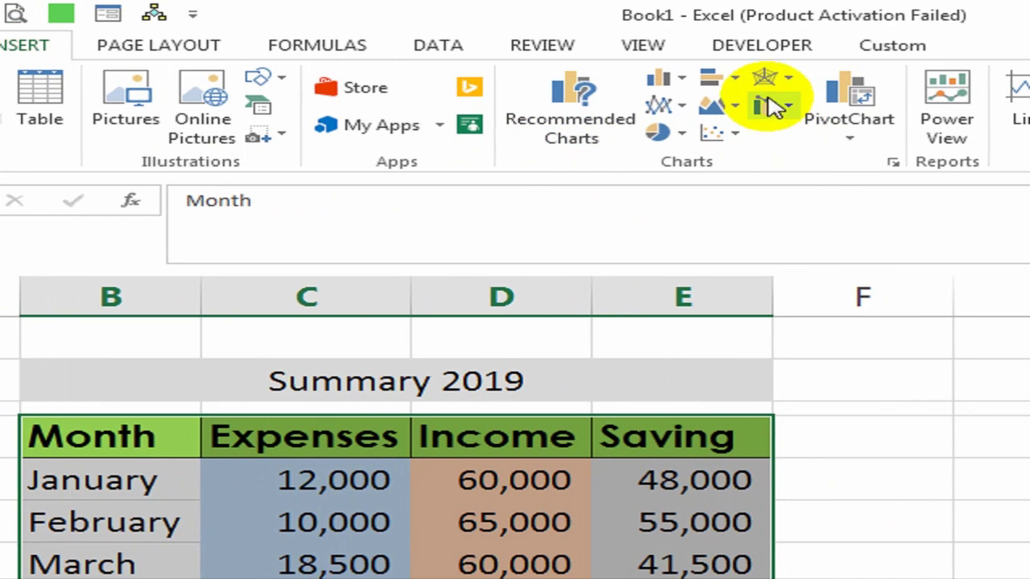
pyautogui.click(679, 107)
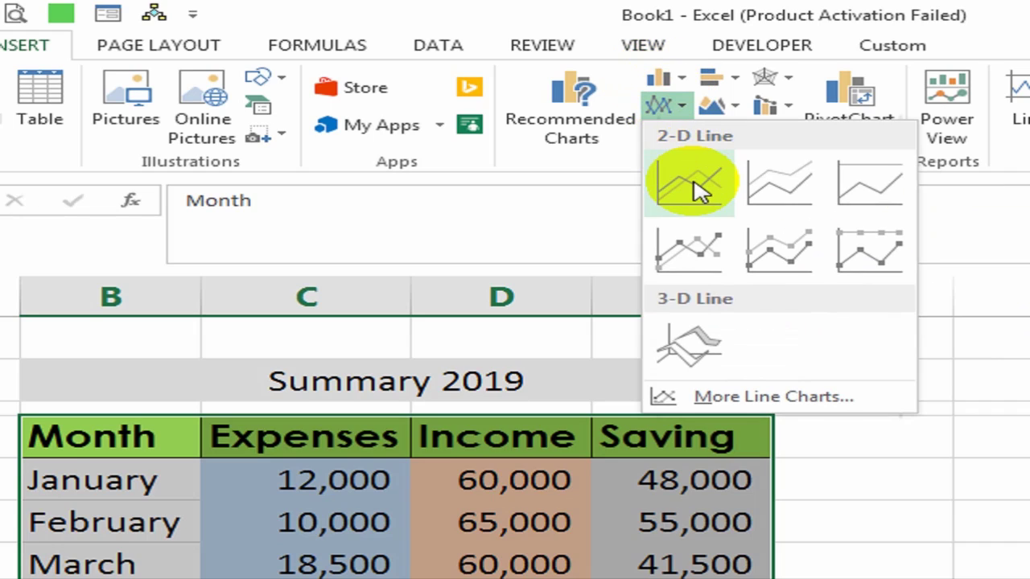
pyautogui.click(697, 190)
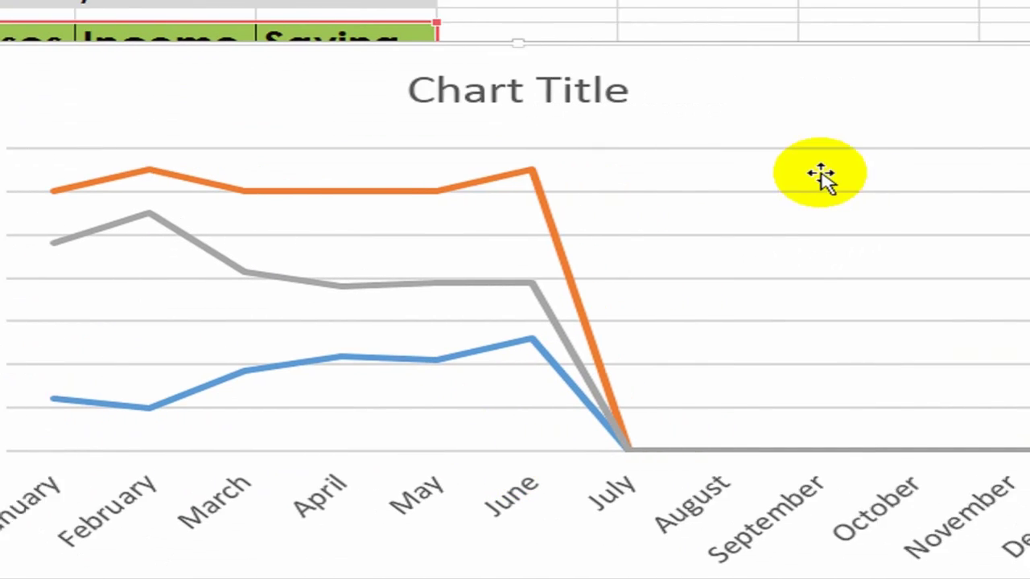
# Remove the chart title, then shrink the chart and place it beside the summary table.
pyautogui.click(367, 155)
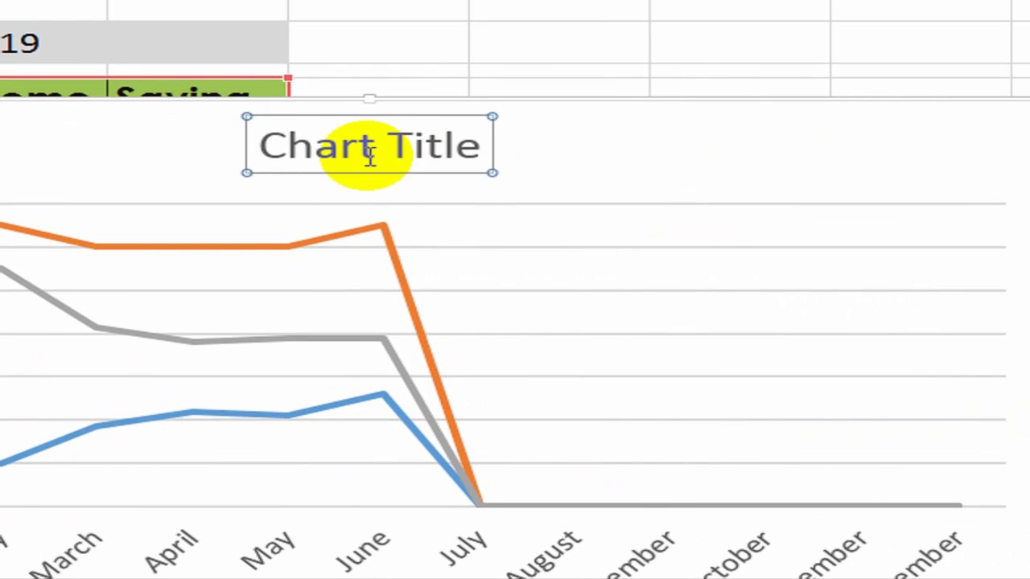
pyautogui.press('Delete')
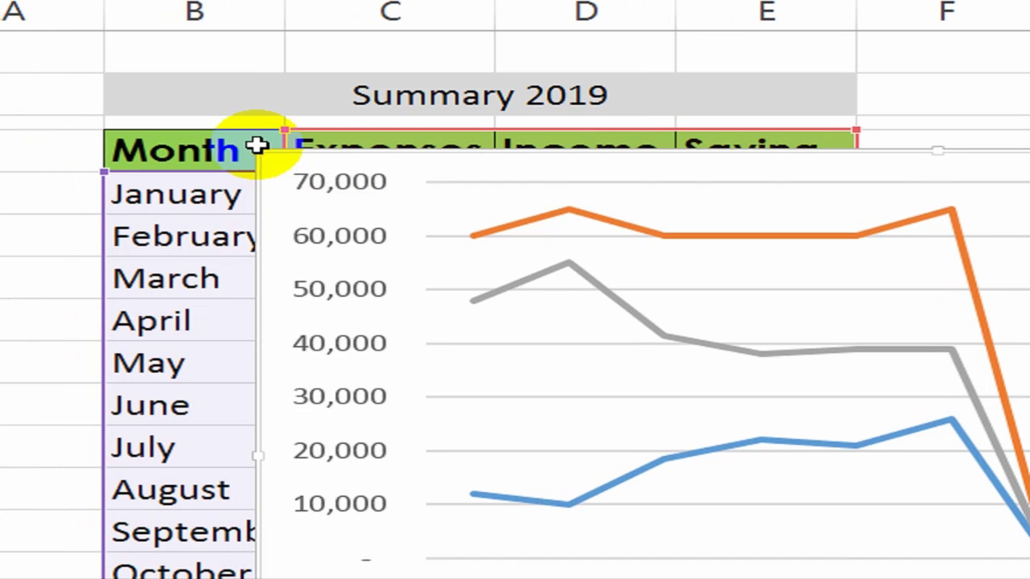
pyautogui.moveTo(253, 152); pyautogui.dragTo(410, 254)
pyautogui.moveTo(916, 342); pyautogui.dragTo(1013, 317)
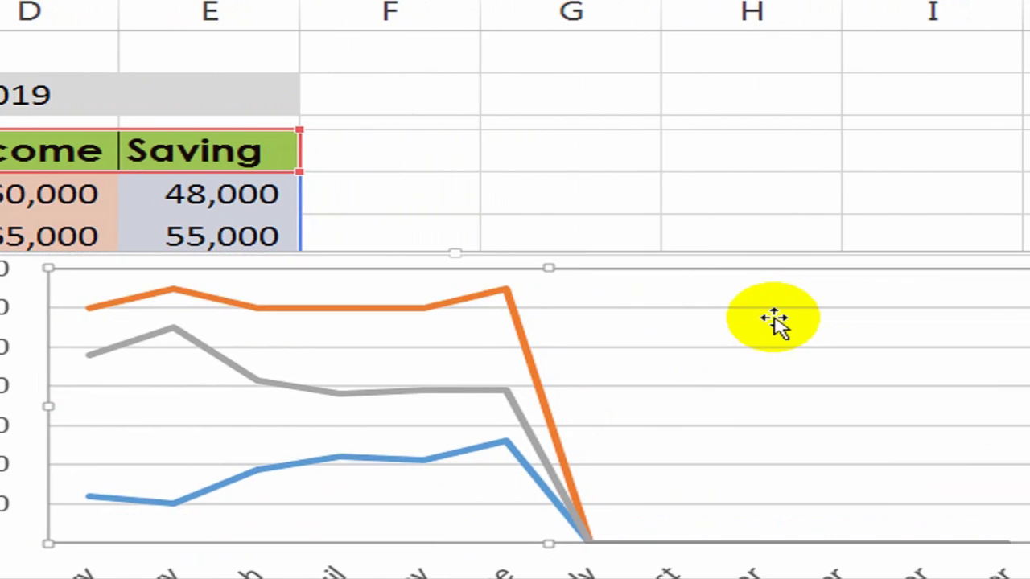
pyautogui.moveTo(773, 317); pyautogui.dragTo(743, 334)
pyautogui.moveTo(683, 267); pyautogui.dragTo(1029, 127)
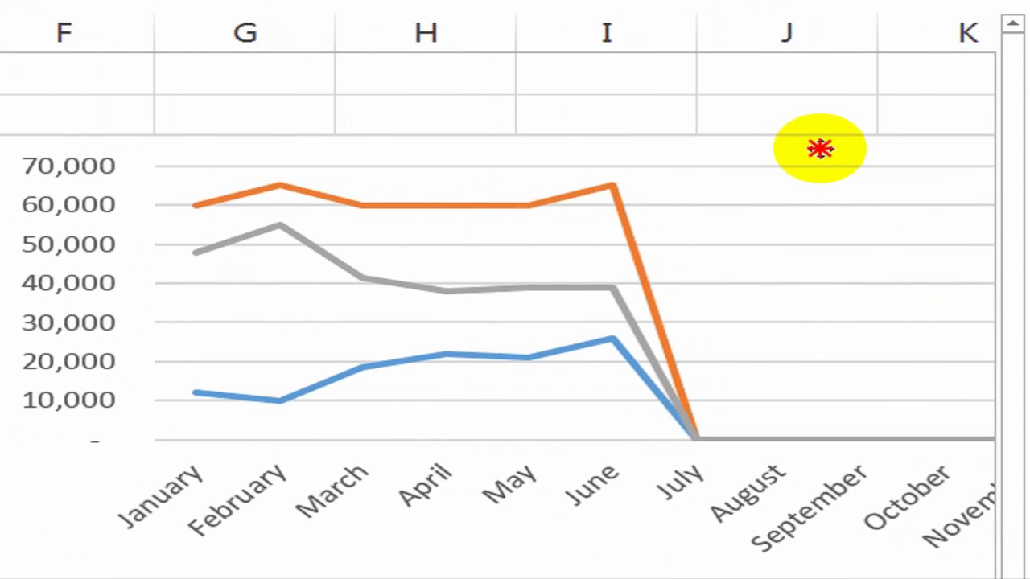
pyautogui.moveTo(819, 148); pyautogui.dragTo(810, 161)
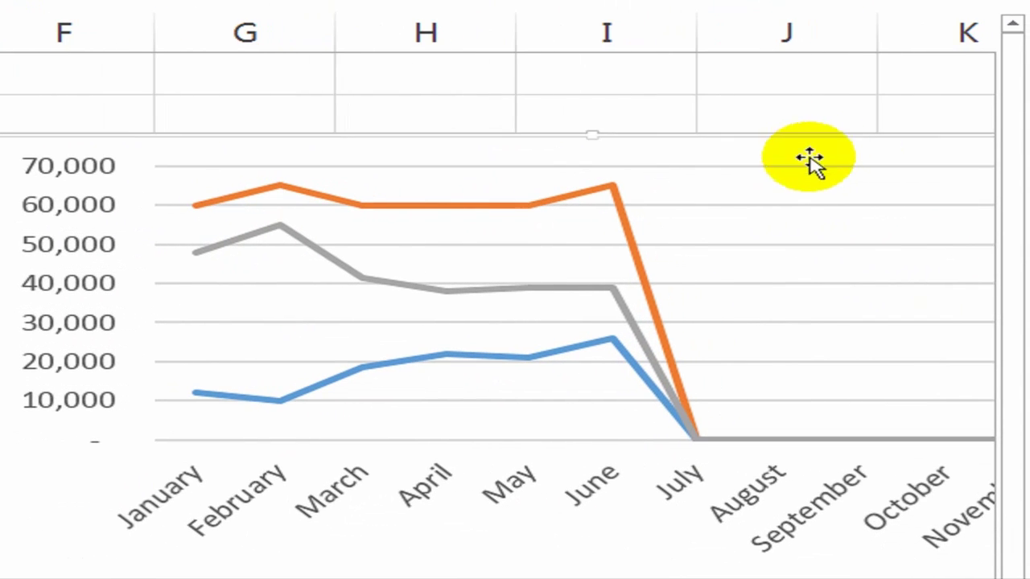
# Delete the empty column before Month and lower the plot area slightly within the chart.
pyautogui.click(218, 241)
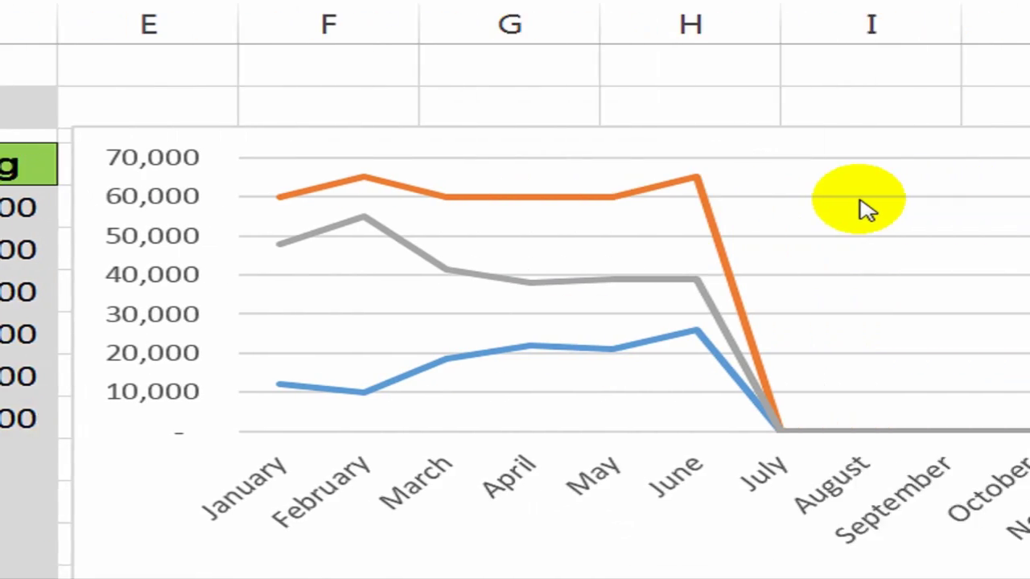
pyautogui.moveTo(849, 207); pyautogui.dragTo(846, 230)
pyautogui.moveTo(774, 230); pyautogui.dragTo(775, 229)
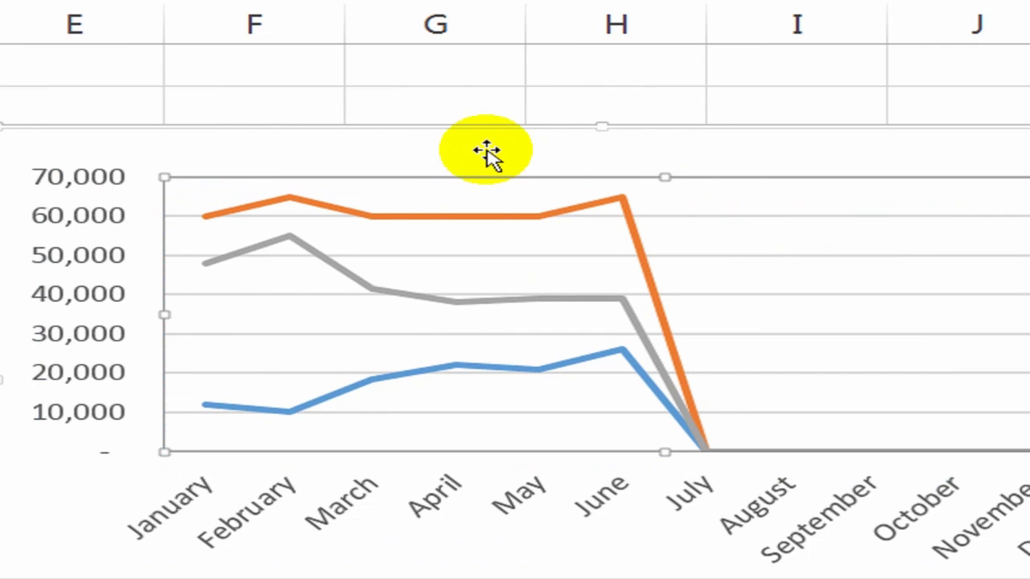
pyautogui.moveTo(487, 150); pyautogui.dragTo(480, 165)
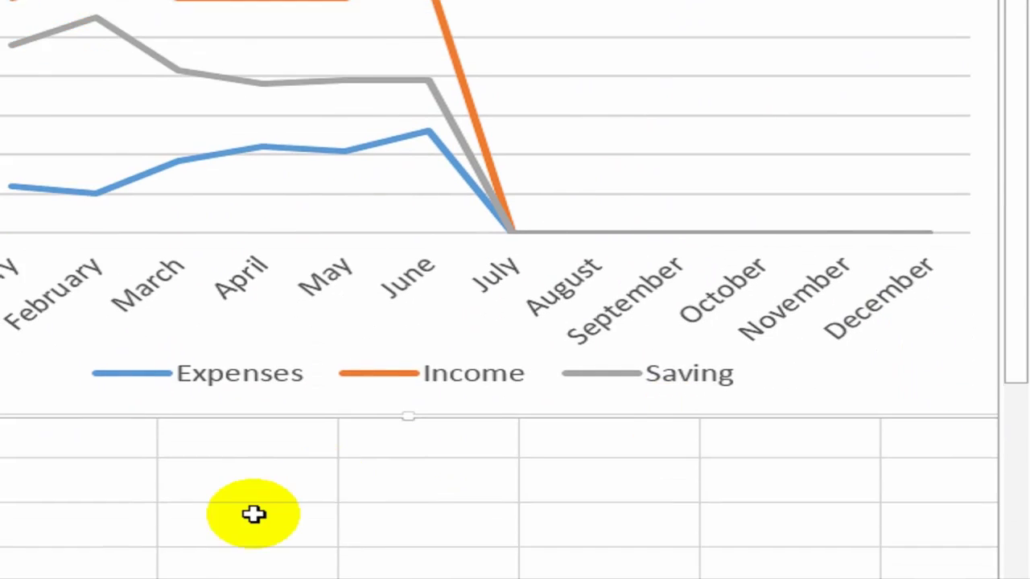
# Enlarge the chart from its lower corner until it ends level with the Total row, then deselect it.
pyautogui.scroll(-1, 262, 446)
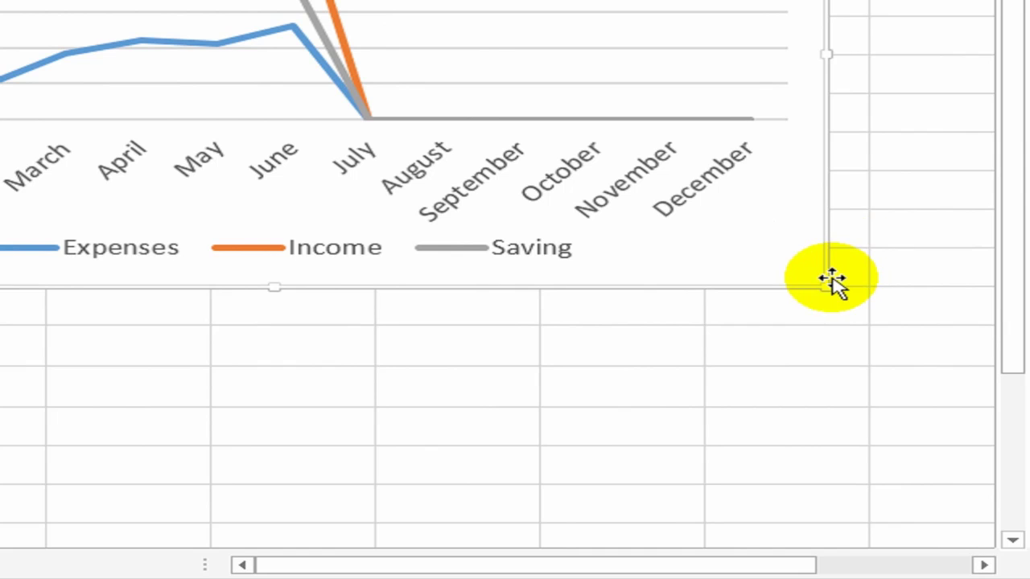
pyautogui.moveTo(827, 291); pyautogui.dragTo(962, 362)
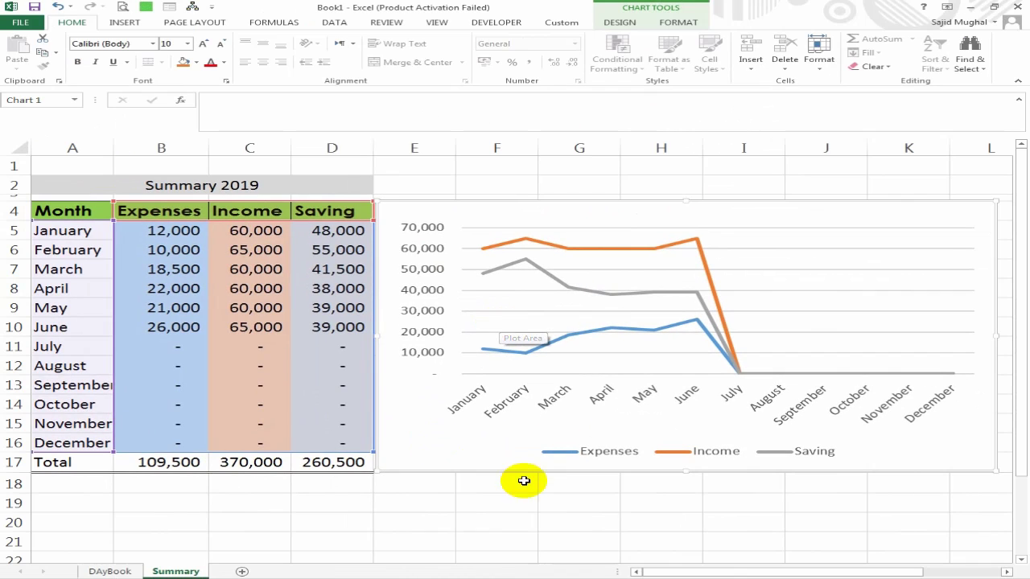
pyautogui.click(428, 506)
pyautogui.scroll(2, 473, 486)
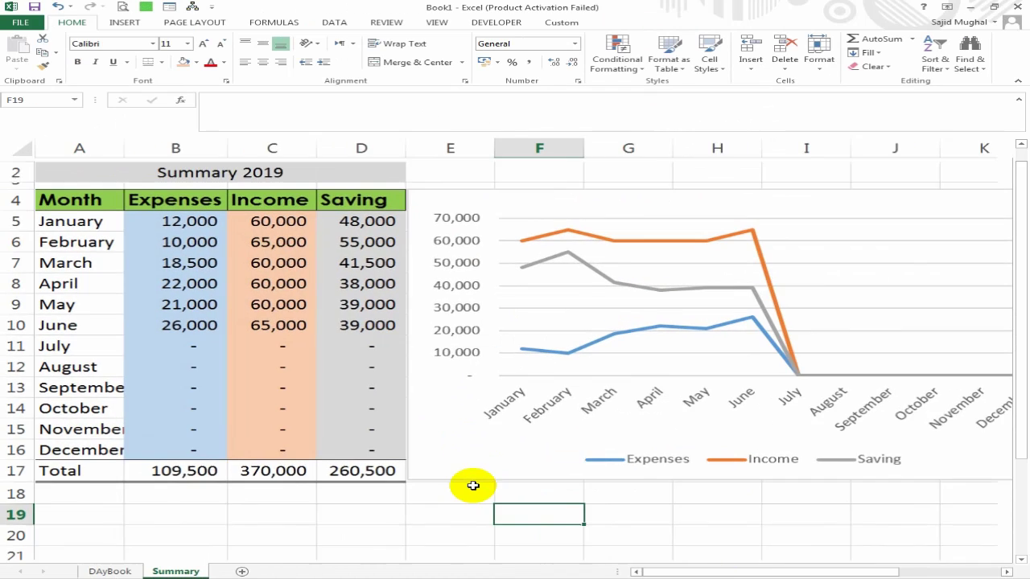
pyautogui.scroll(-3, 480, 483)
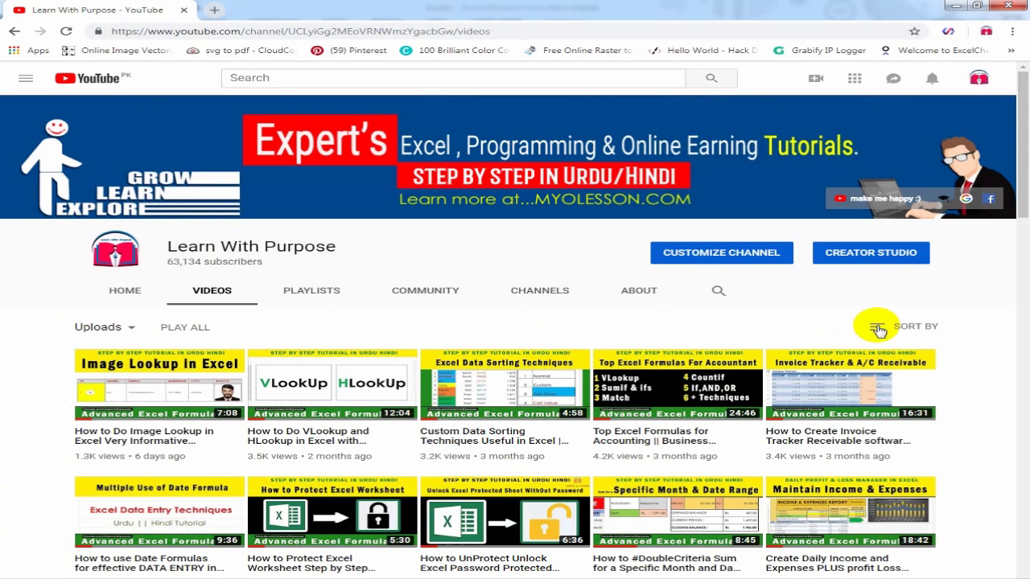
# Switch to the browser and look through the uploaded videos of the Learn With Purpose YouTube channel.
pyautogui.scroll(-3, 644, 361)
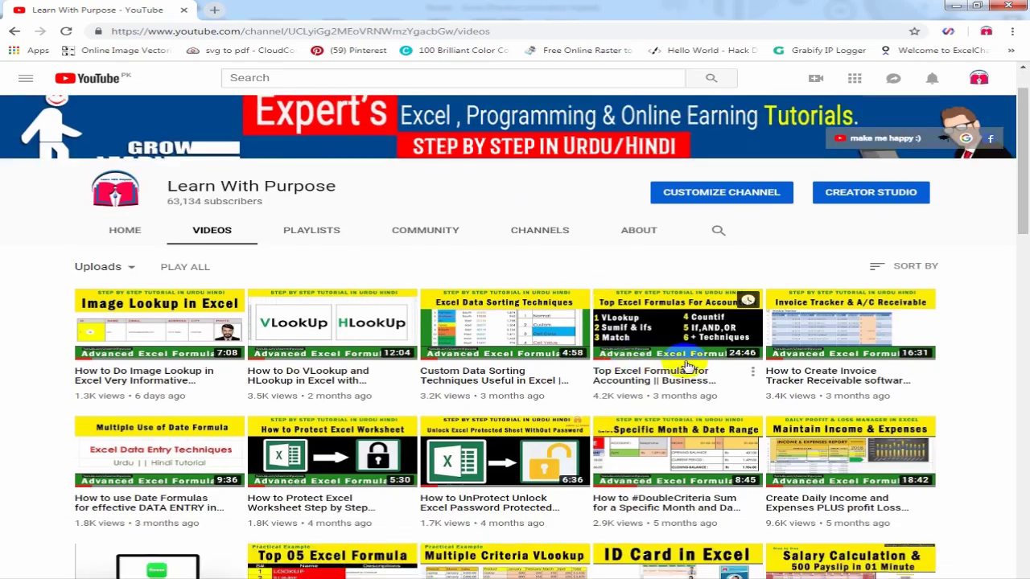
pyautogui.scroll(1, 990, 342)
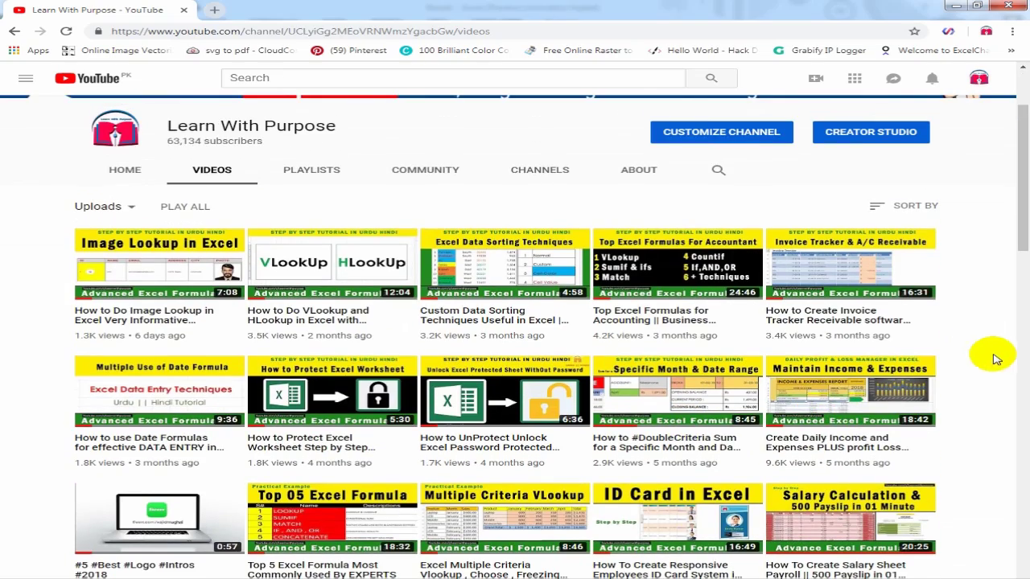
pyautogui.scroll(-3, 971, 380)
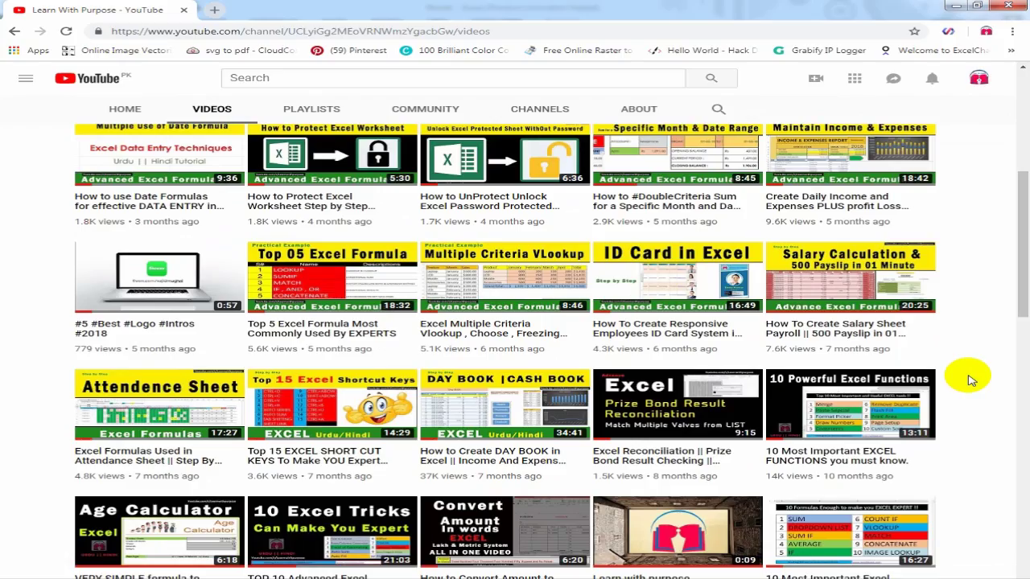
pyautogui.scroll(-1, 971, 380)
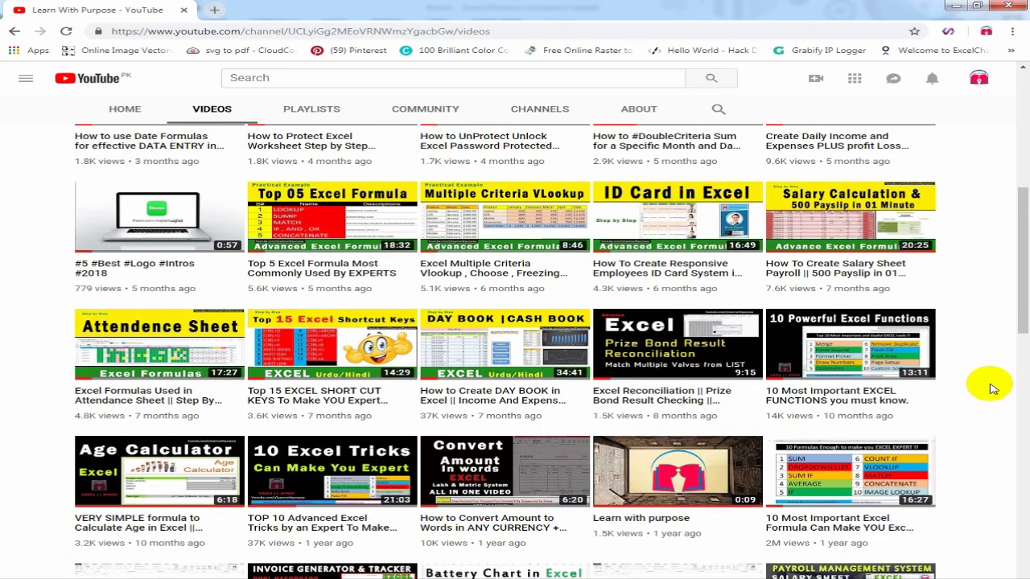
pyautogui.scroll(-3, 992, 388)
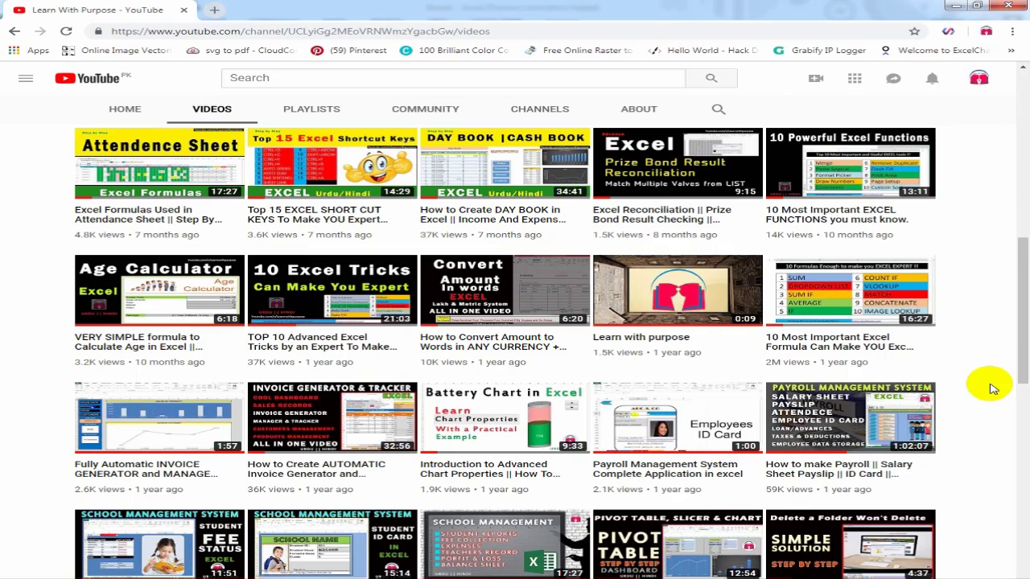
pyautogui.scroll(6, 819, 375)
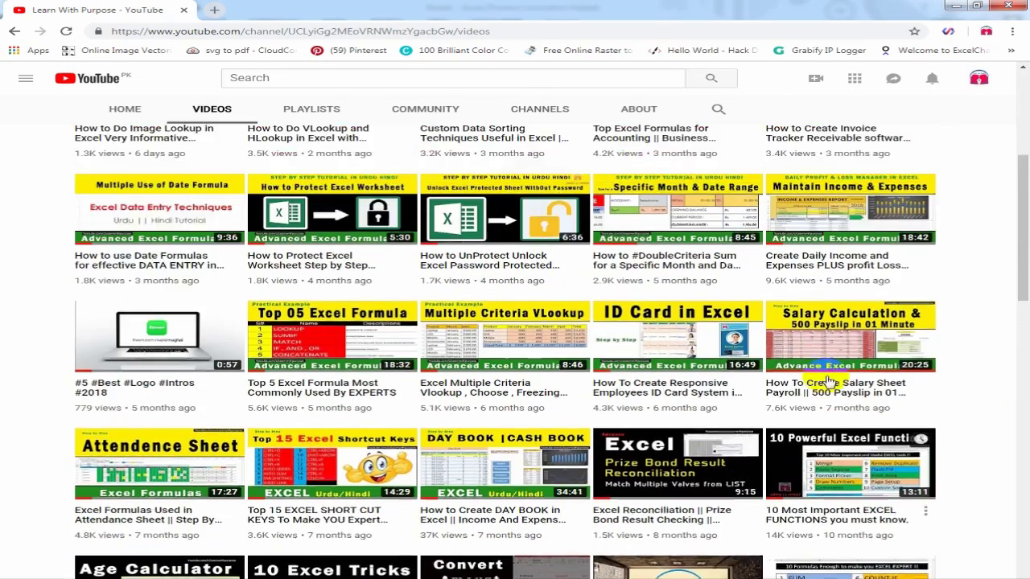
pyautogui.scroll(2, 759, 294)
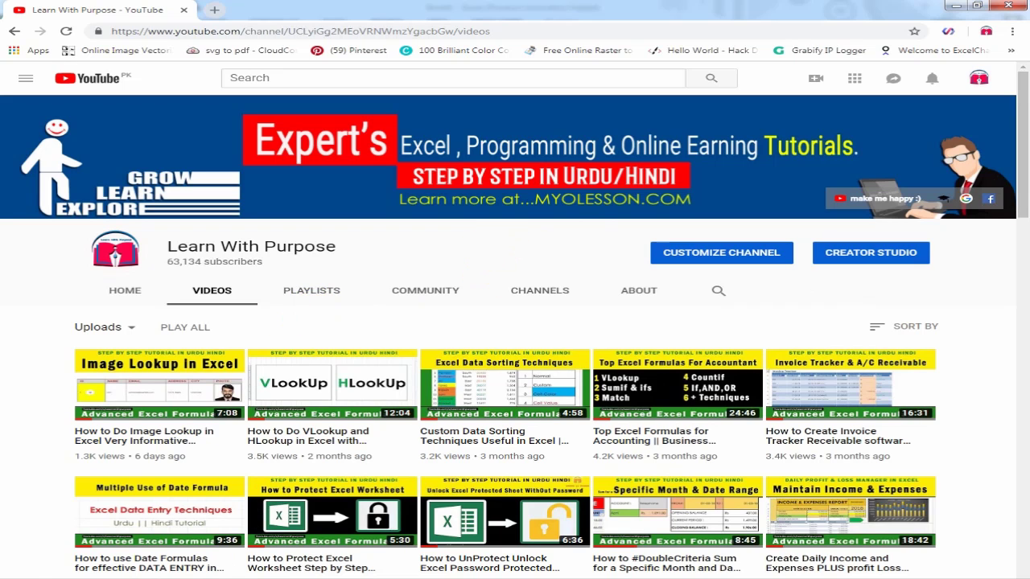
# Return to the Excel workbook and show the DAyBook sheet.
pyautogui.click(119, 578)
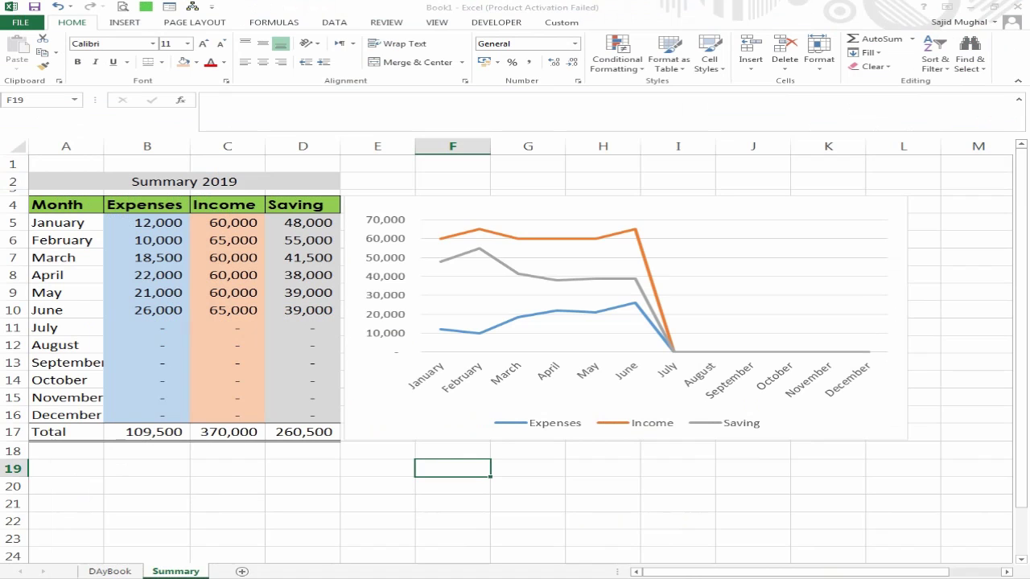
pyautogui.click(670, 470)
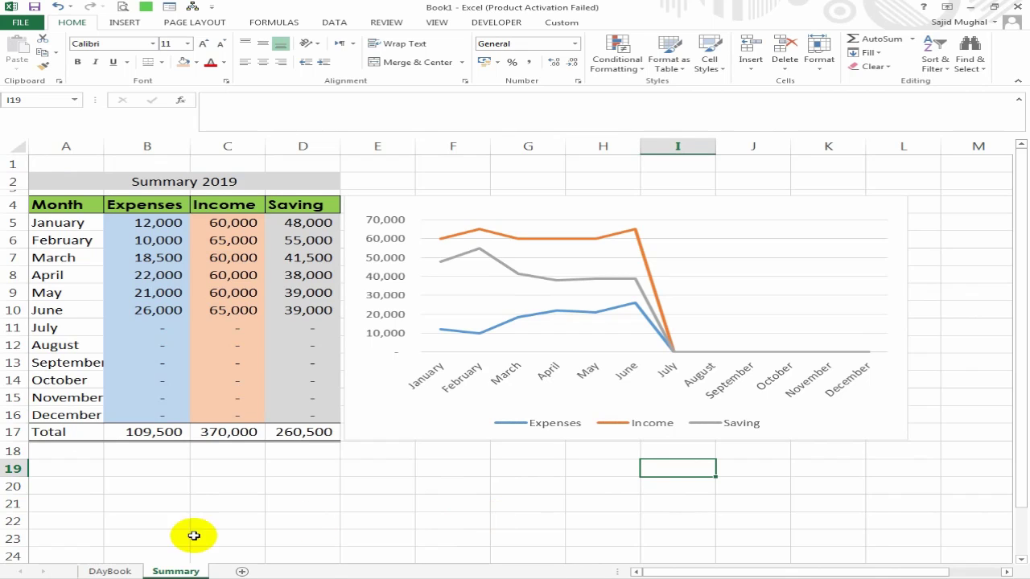
pyautogui.click(110, 572)
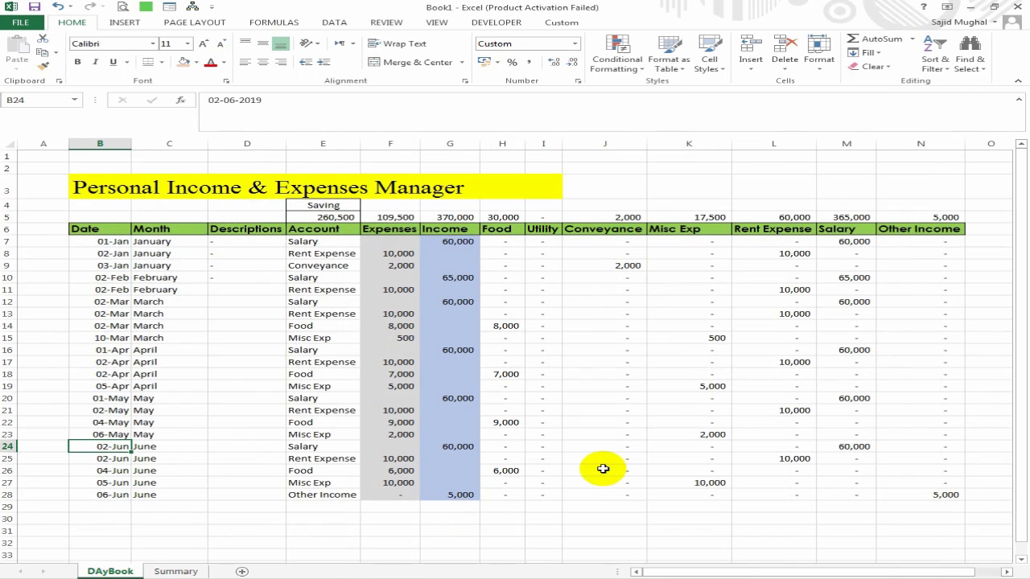